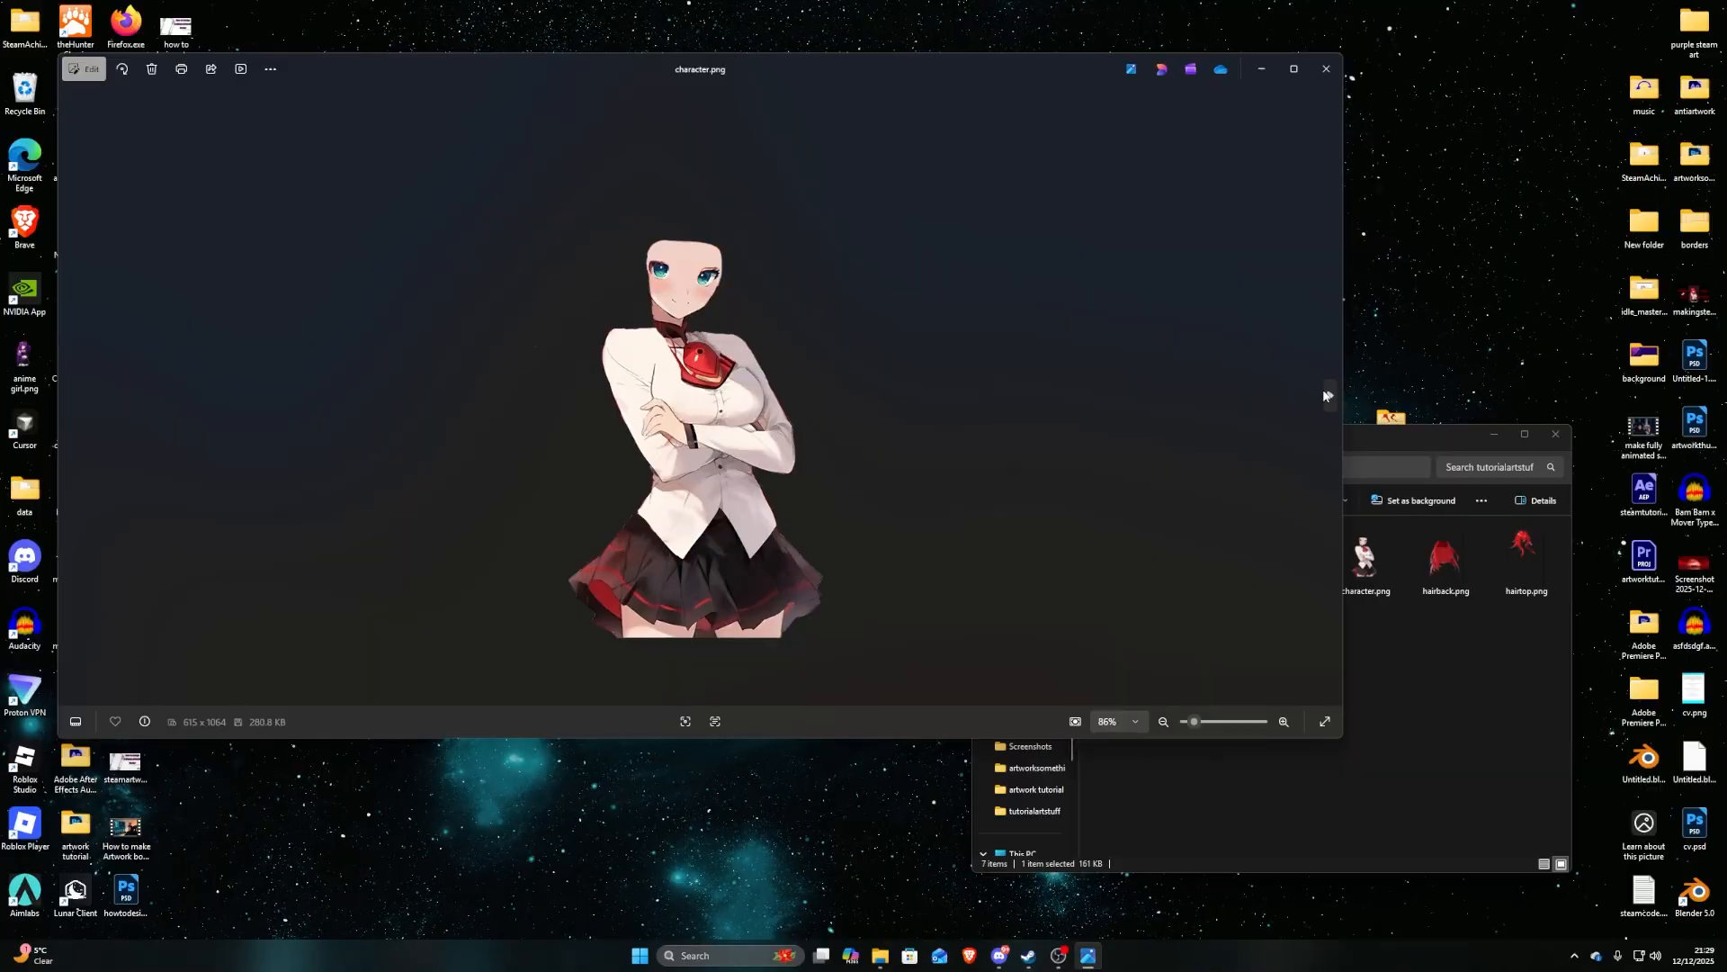
# Look through the remaining artwork images, from the character and hair to the two-sided showcase template, and close the image viewer
pyautogui.click(1328, 396)
pyautogui.click(1328, 396)
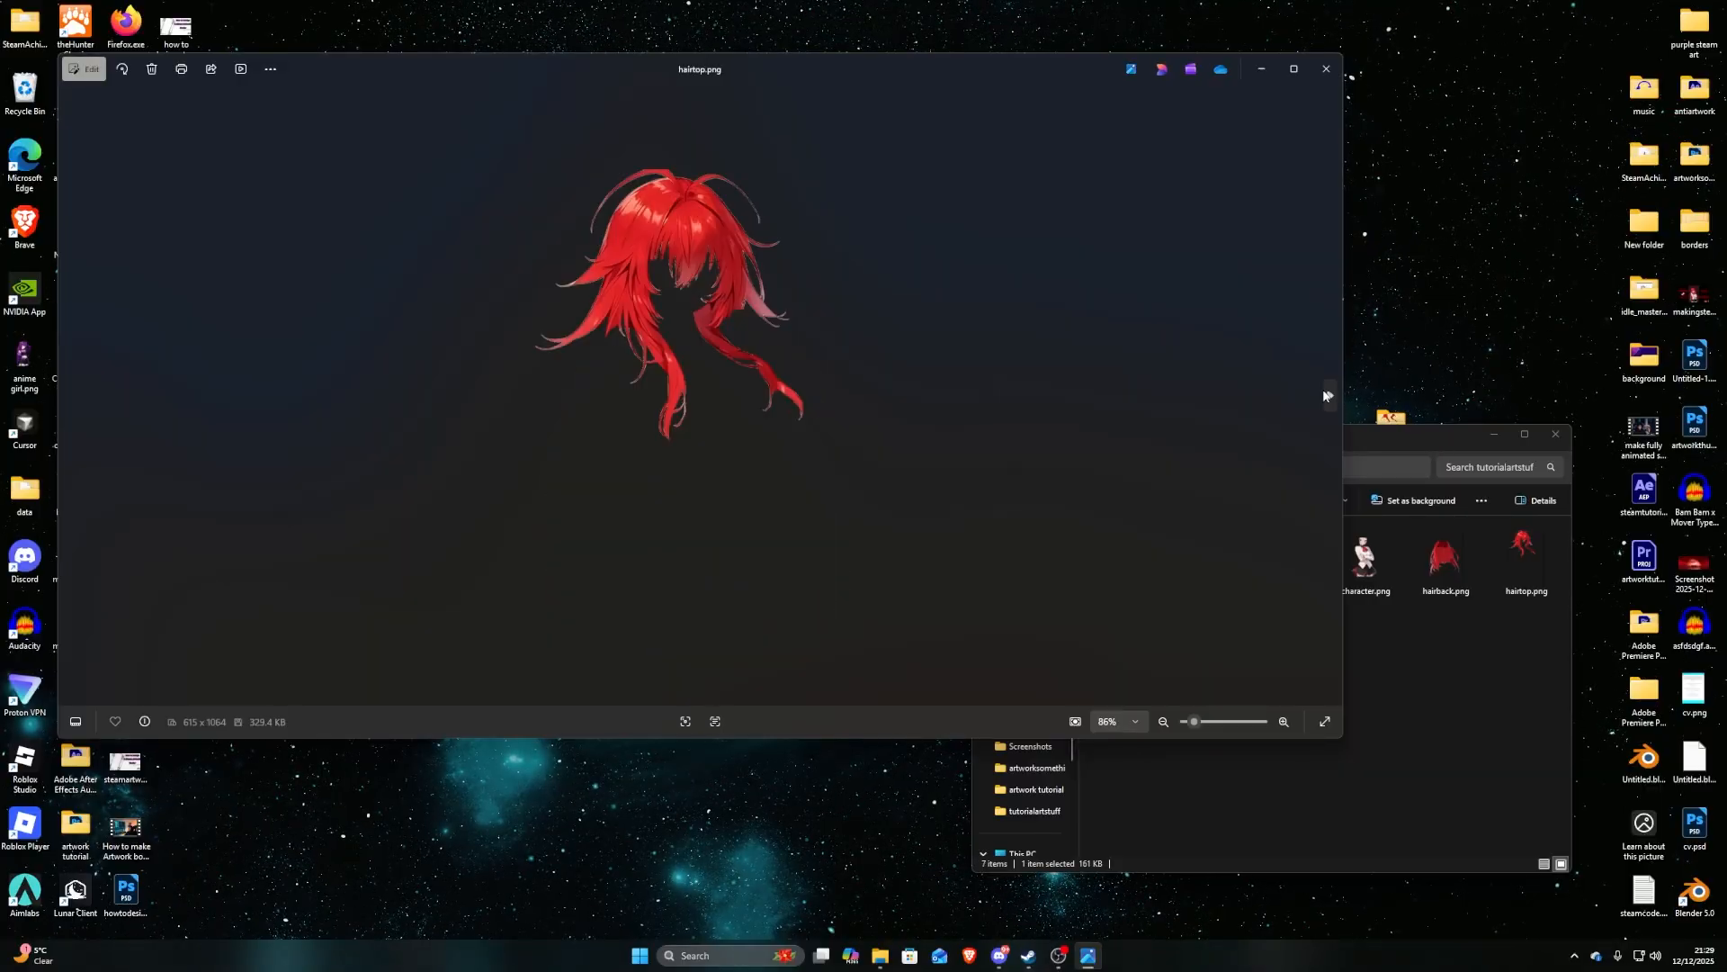
pyautogui.click(1328, 395)
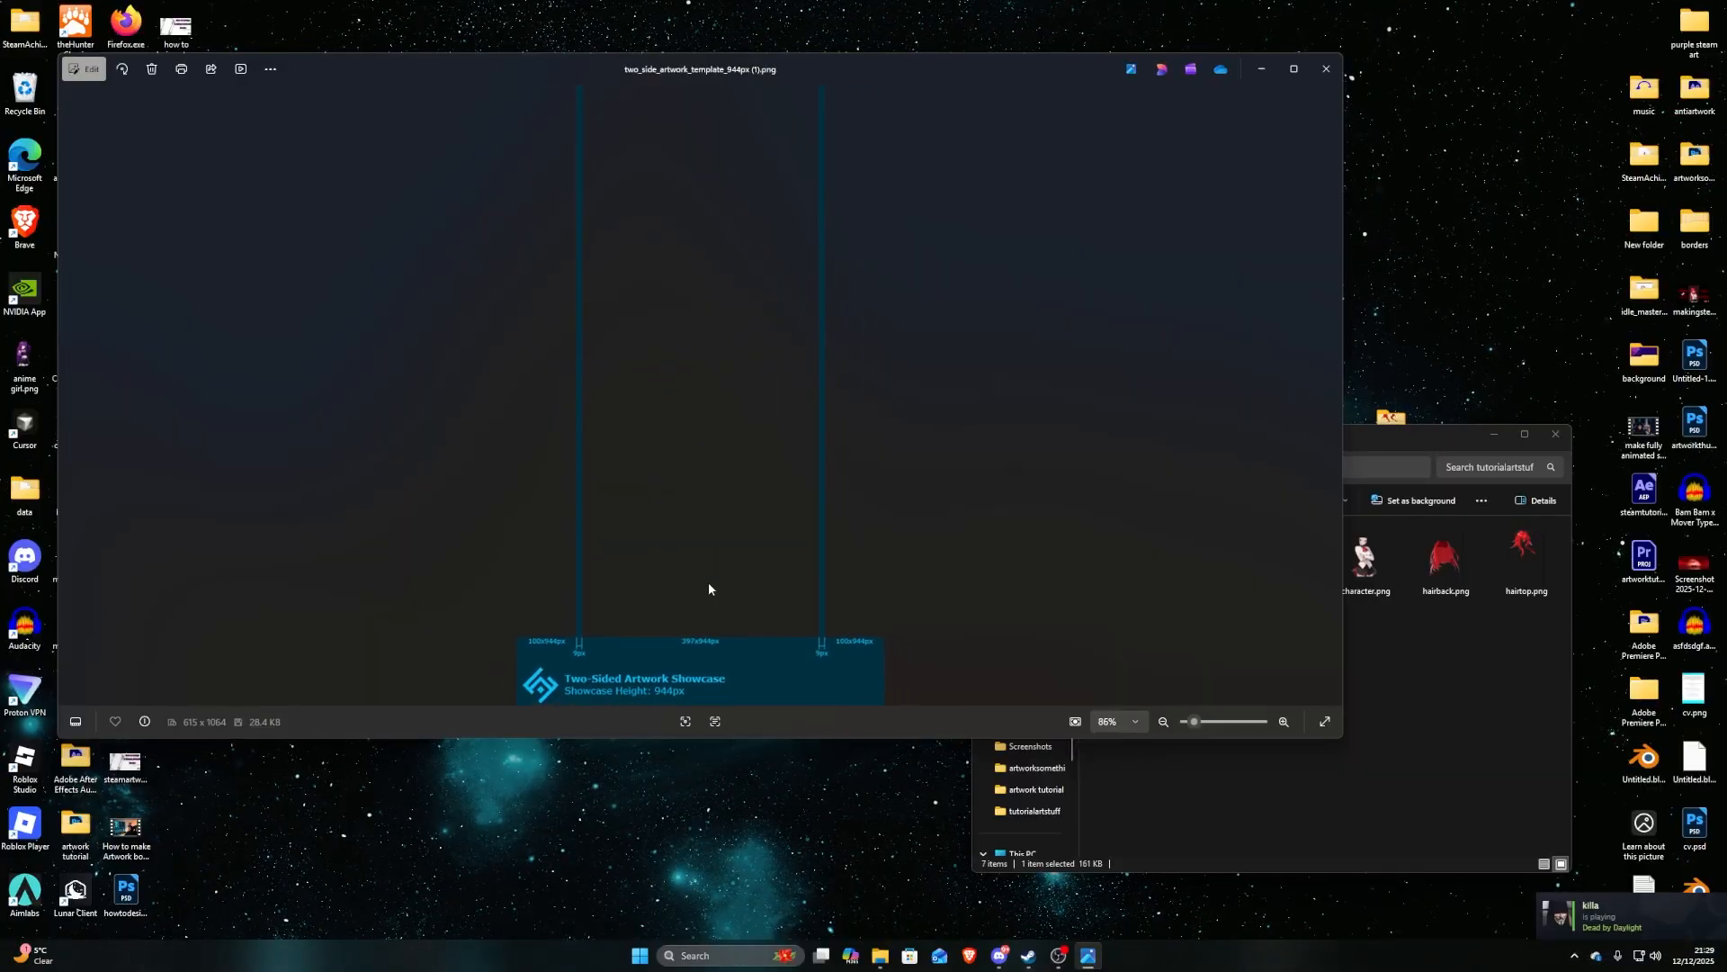
pyautogui.click(1326, 69)
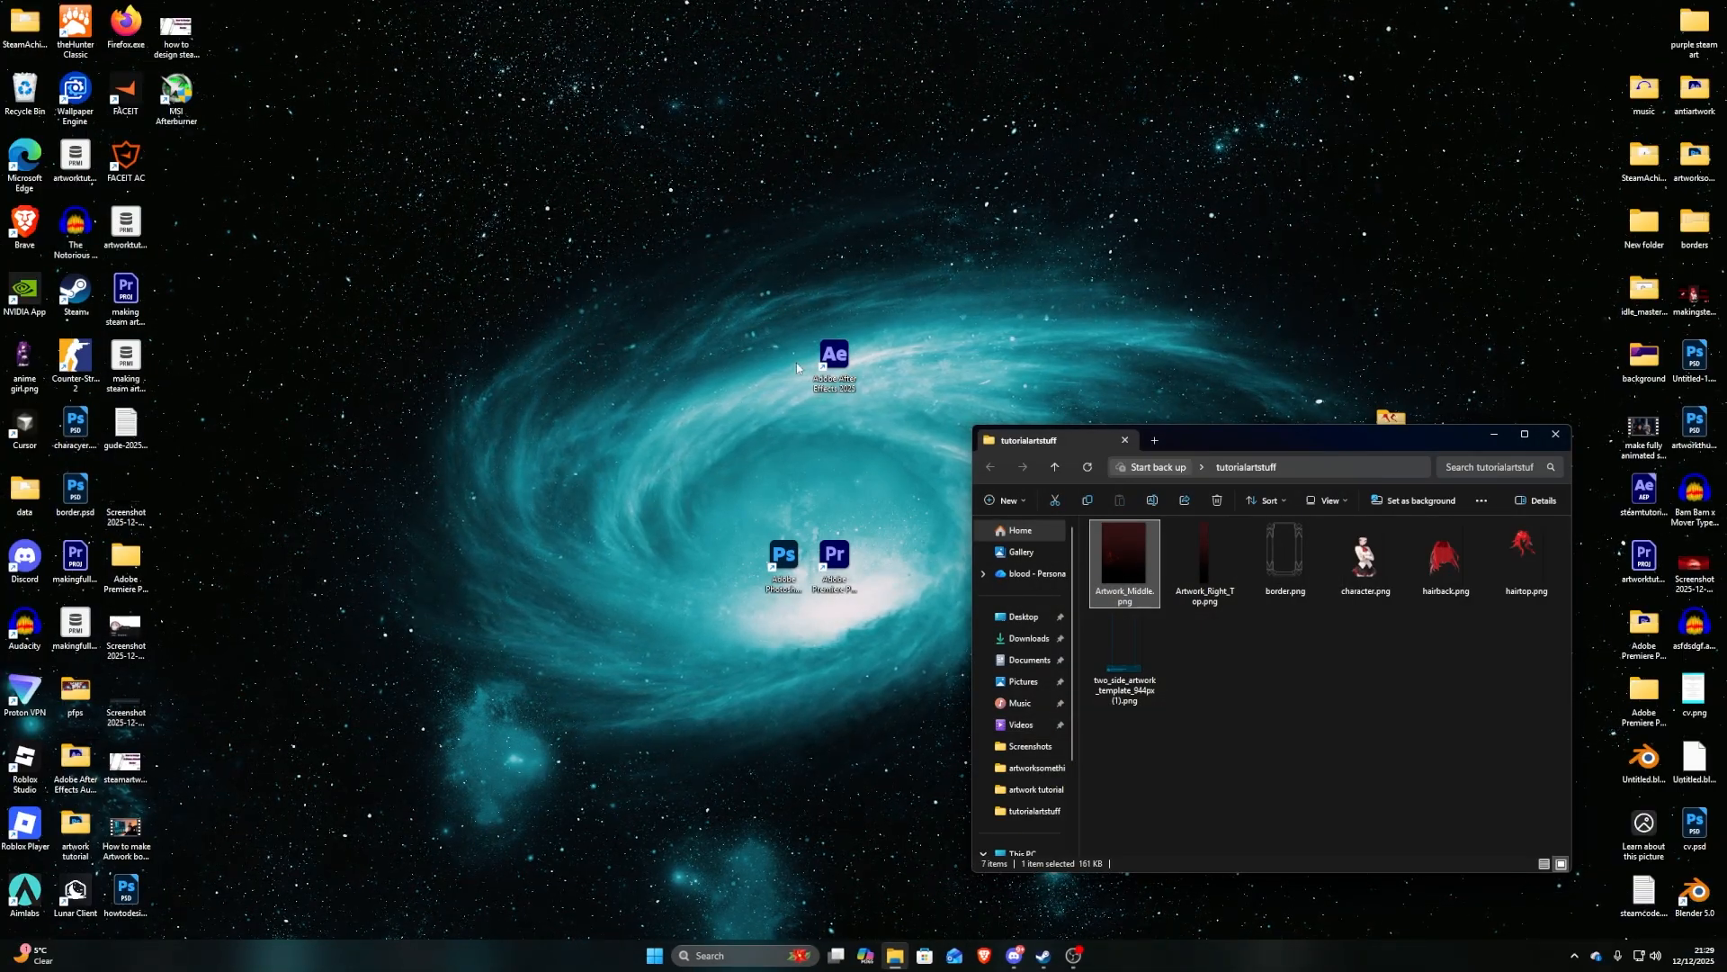
# Launch After Effects, dismiss its home screen and place the program window beside the tutorialartstuff folder
pyautogui.moveTo(797, 367); pyautogui.dragTo(848, 569)
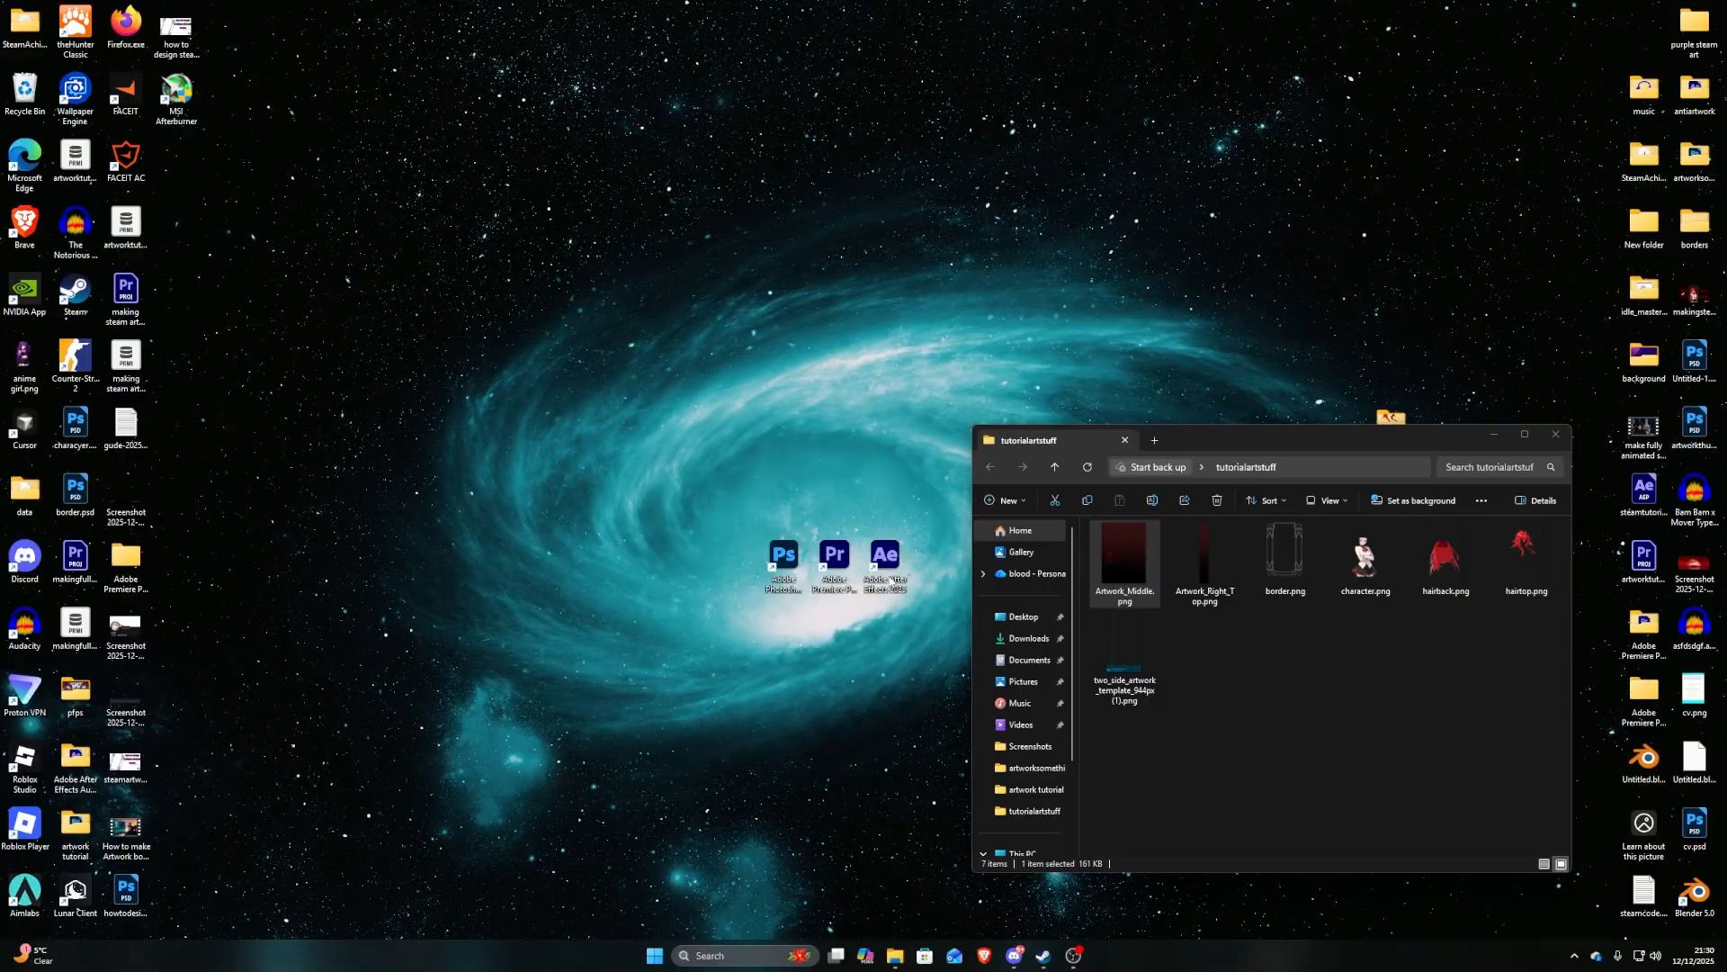
pyautogui.doubleClick(886, 558)
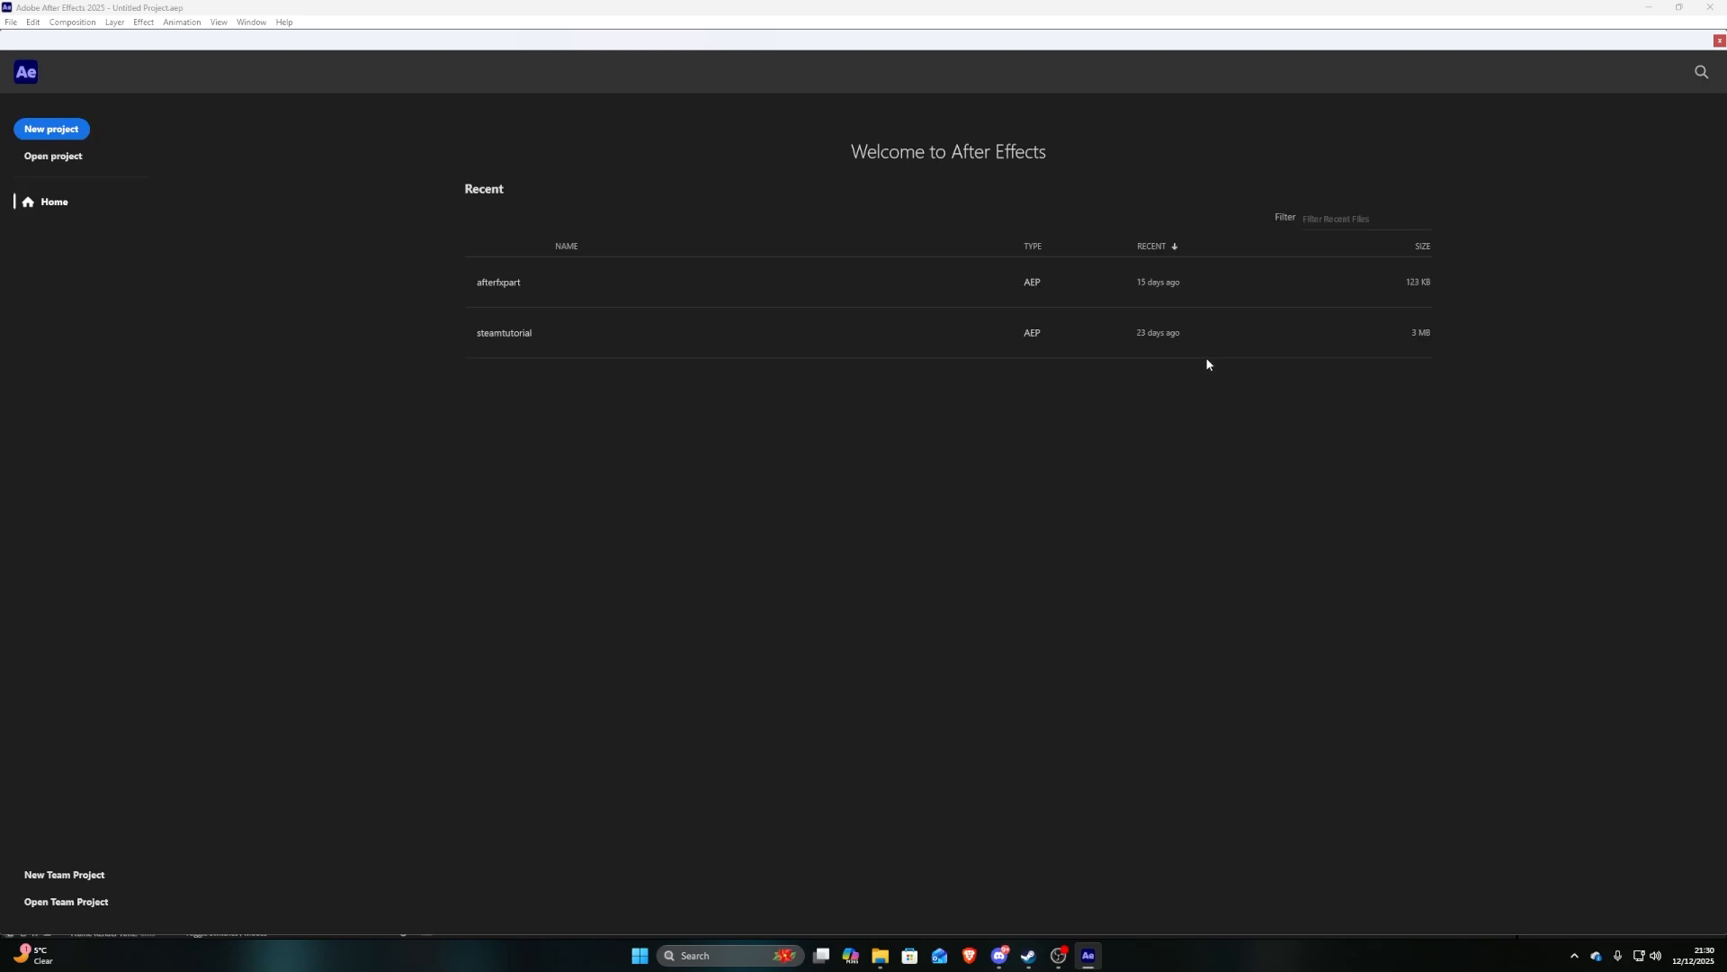
pyautogui.click(1719, 40)
pyautogui.moveTo(1109, 5); pyautogui.dragTo(2, 378)
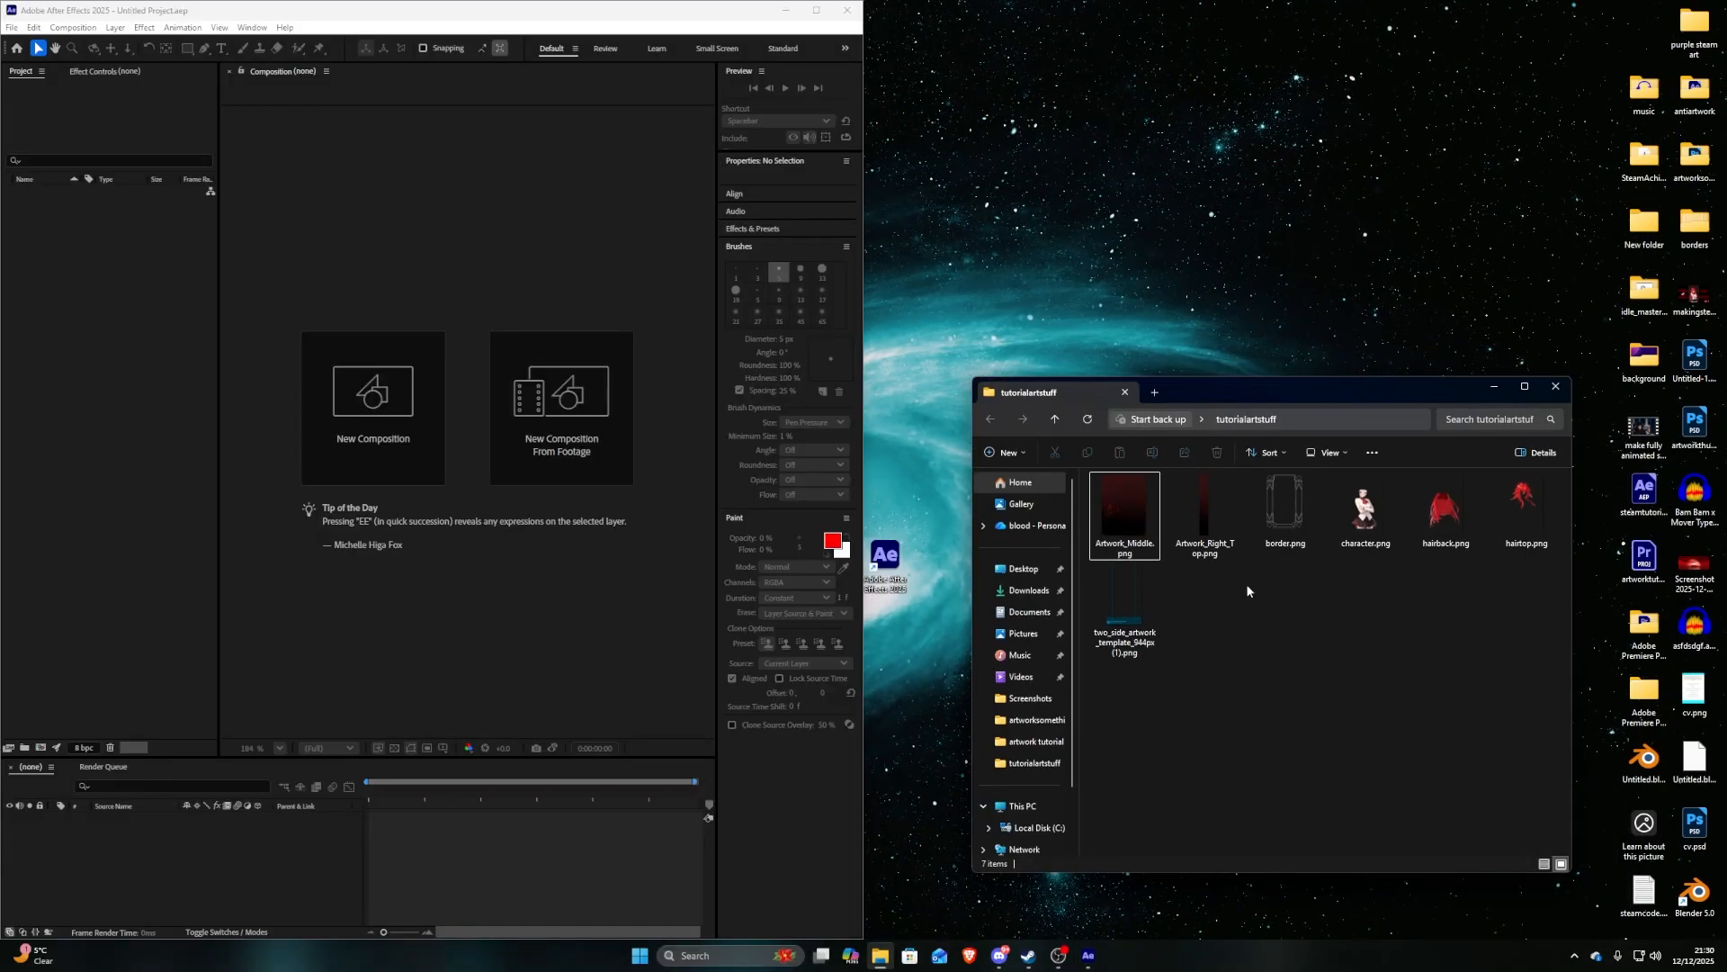
# Import the two_side_artwork_template_944px (1).png file and create a composition from it, with the whole template in view
pyautogui.moveTo(1127, 616); pyautogui.dragTo(86, 412)
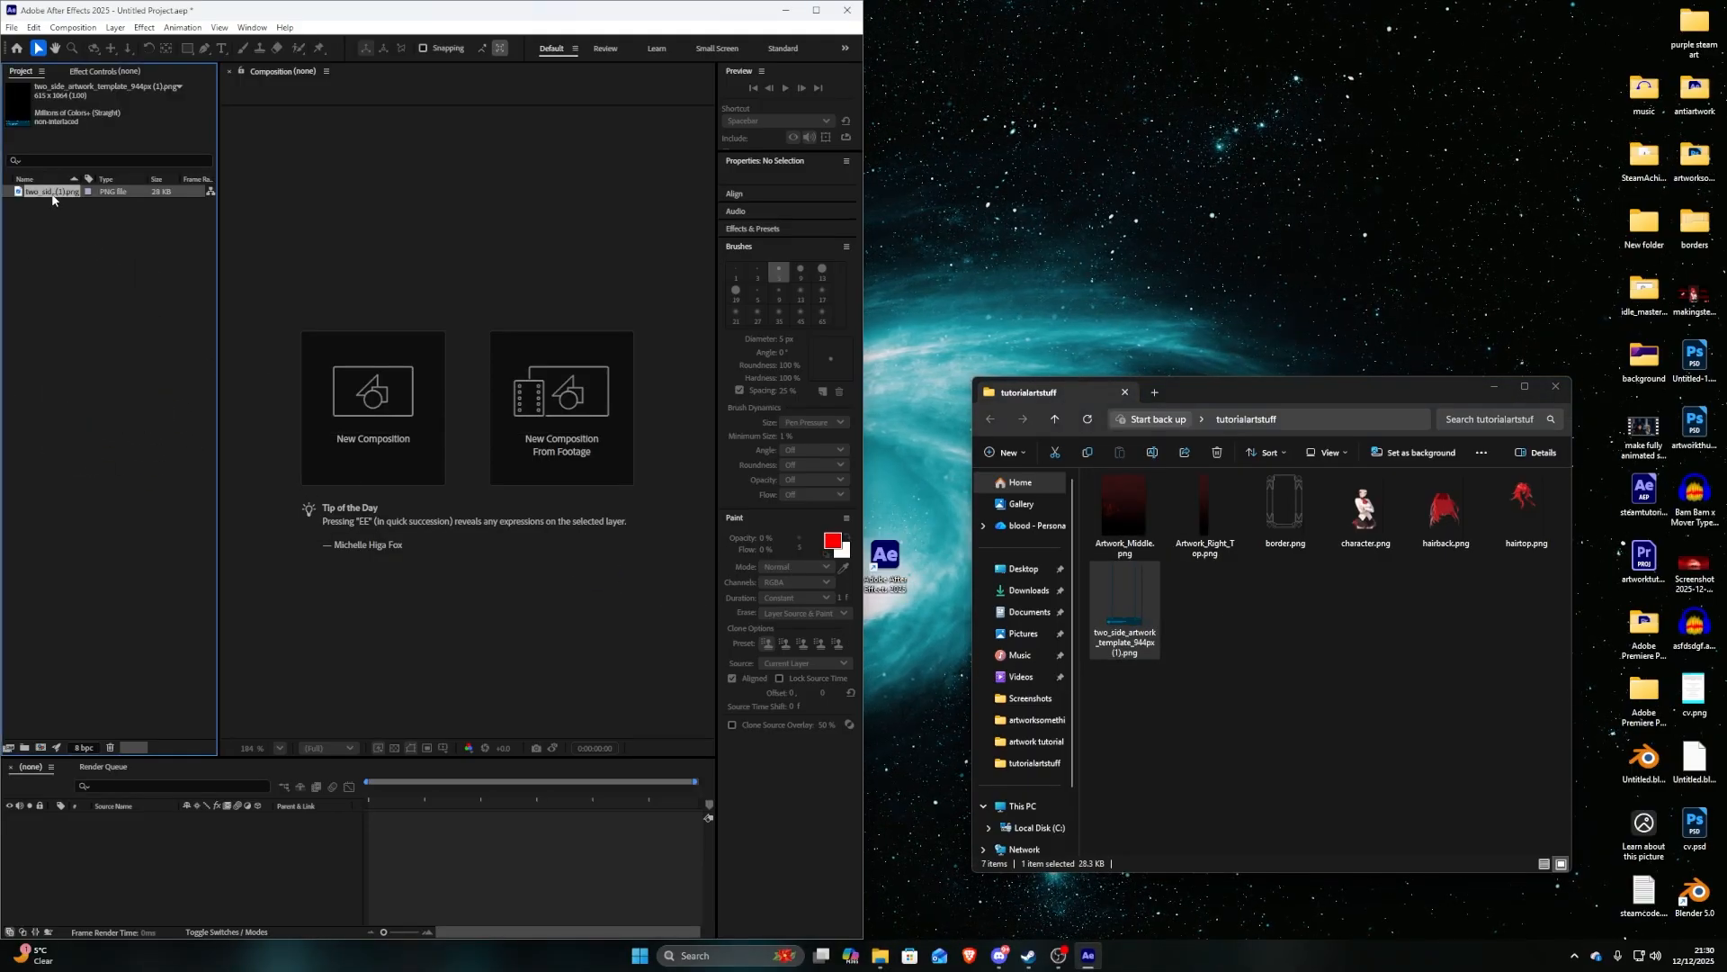
pyautogui.moveTo(52, 191); pyautogui.dragTo(357, 416)
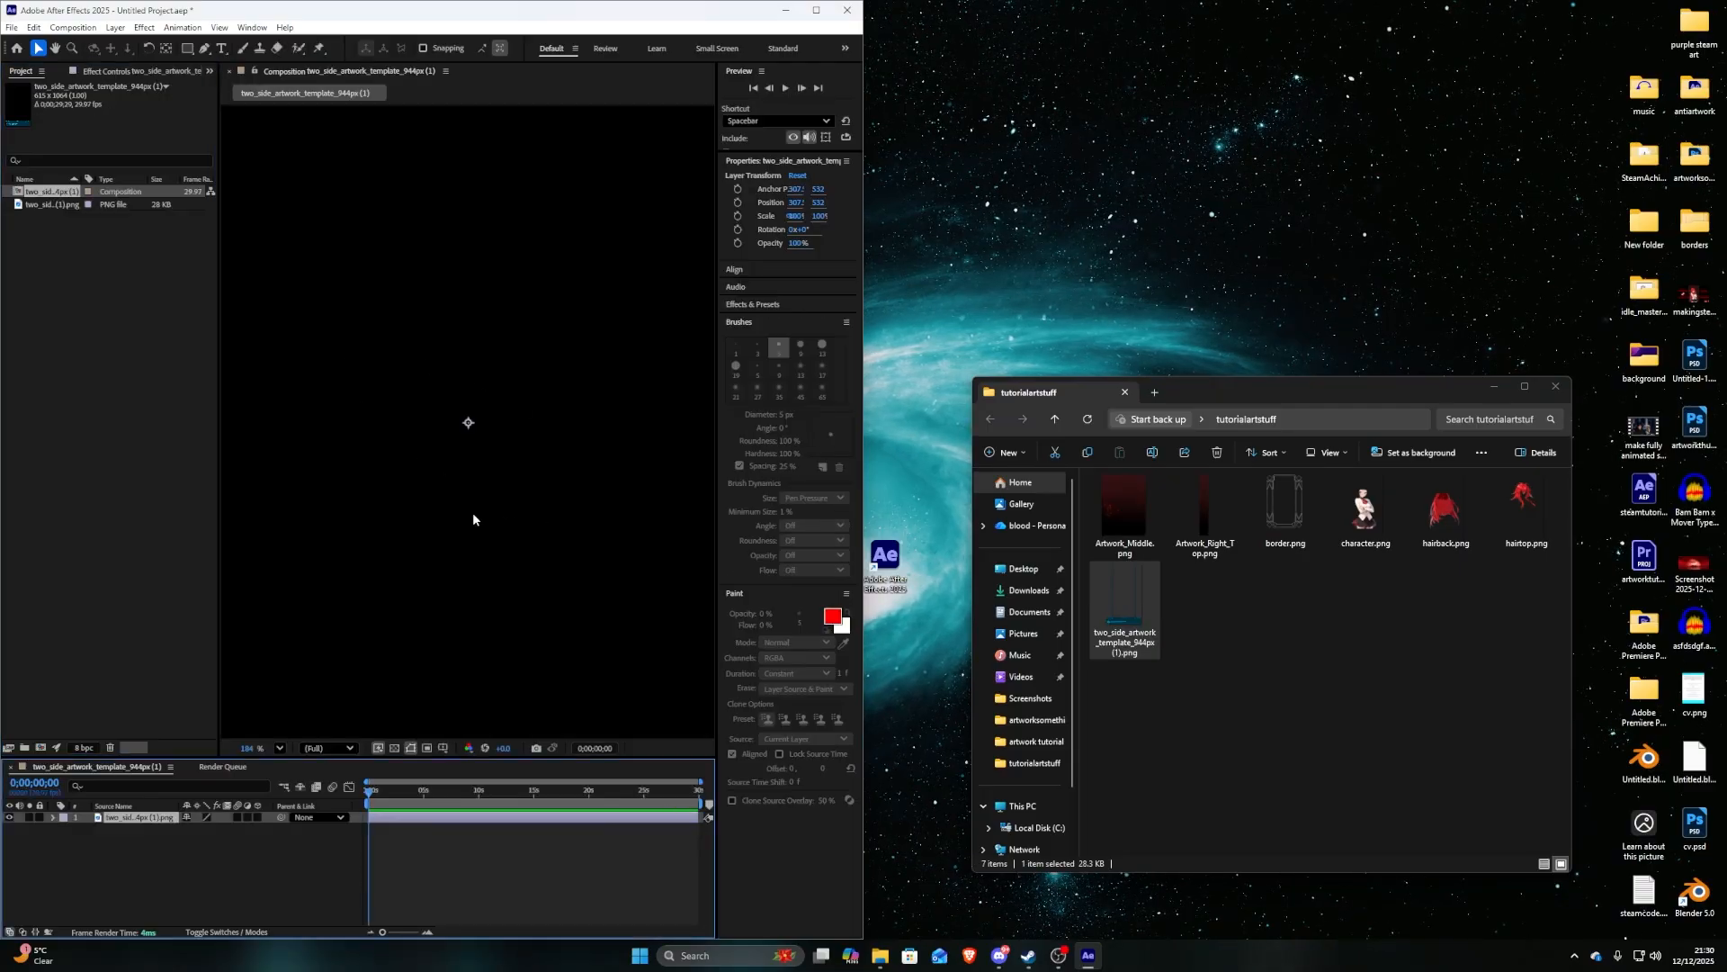
pyautogui.scroll(-3, 478, 476)
pyautogui.moveTo(247, 748); pyautogui.dragTo(173, 749)
pyautogui.click(416, 736)
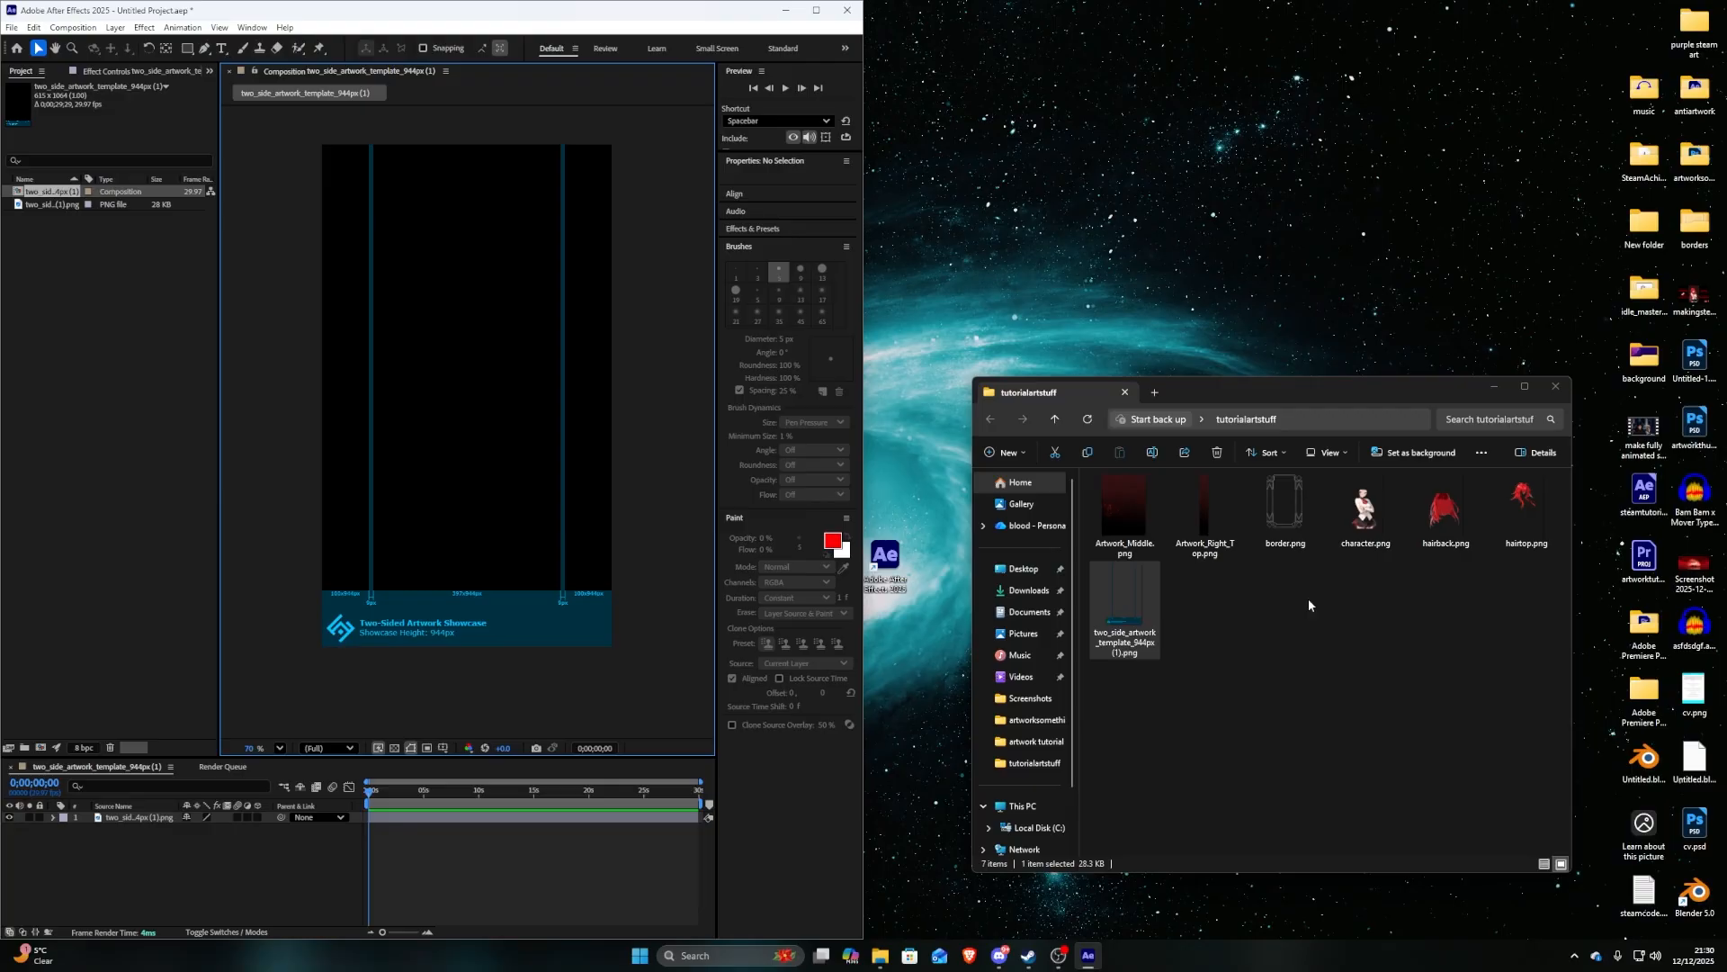
# Import character.png into the composition and delete the template image layer
pyautogui.moveTo(1366, 513); pyautogui.dragTo(137, 592)
pyautogui.moveTo(38, 193); pyautogui.dragTo(474, 401)
pyautogui.click(124, 831)
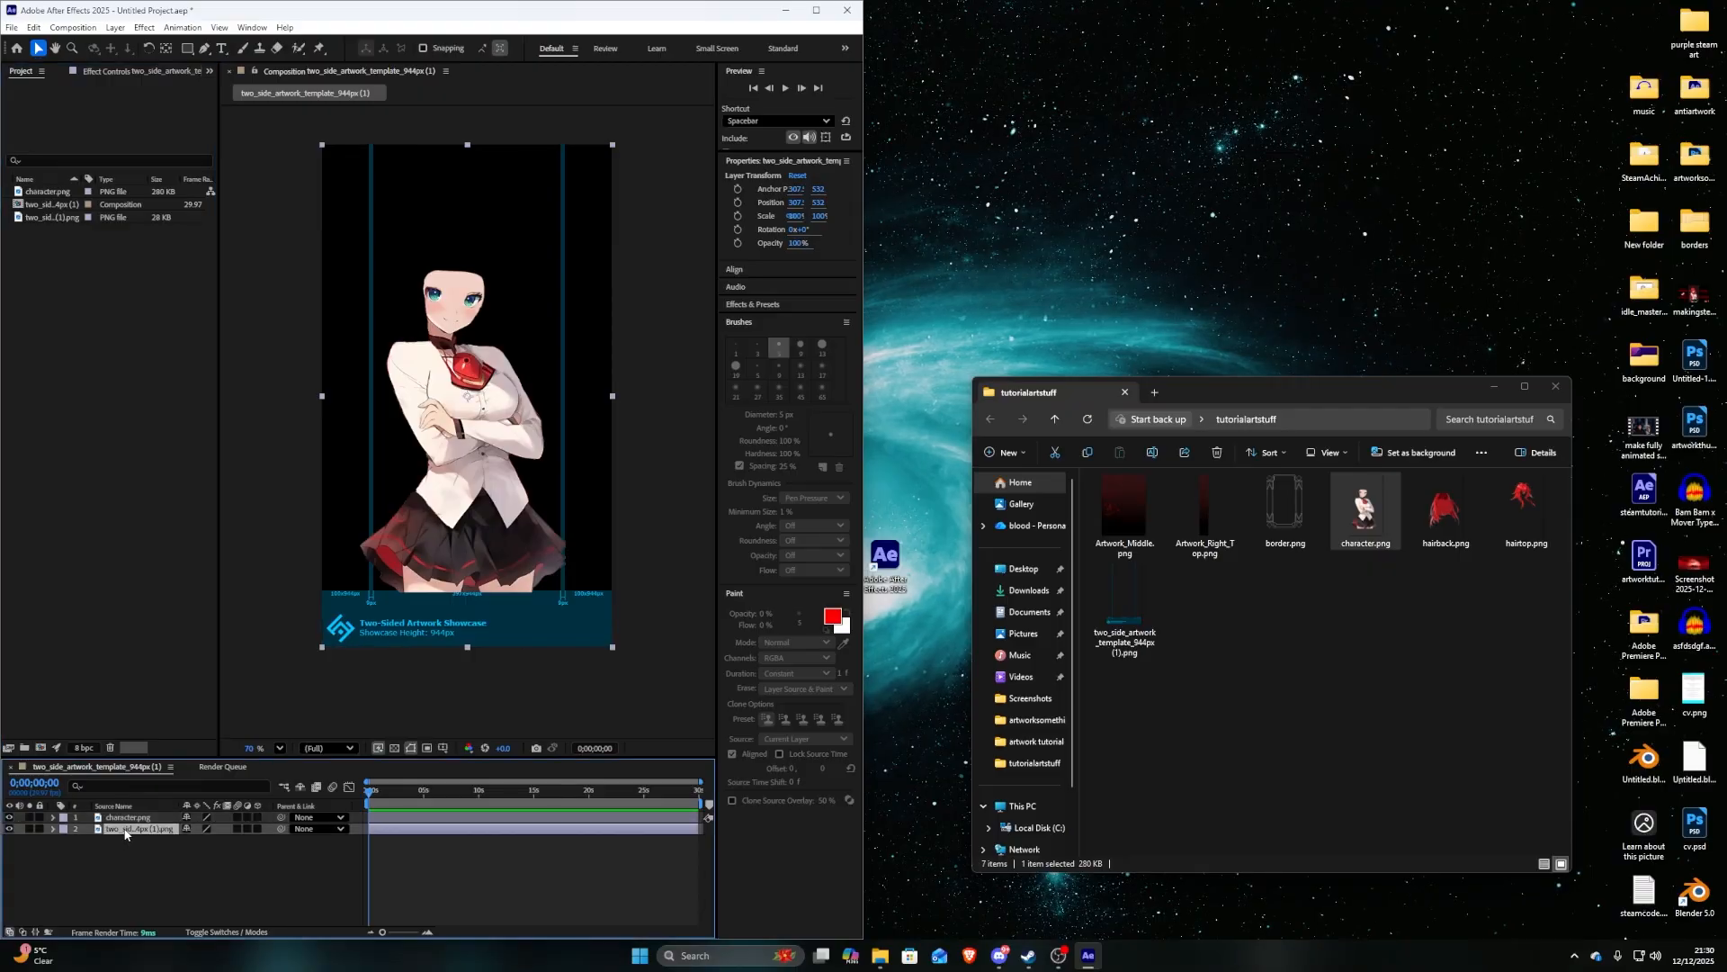
pyautogui.press('Delete')
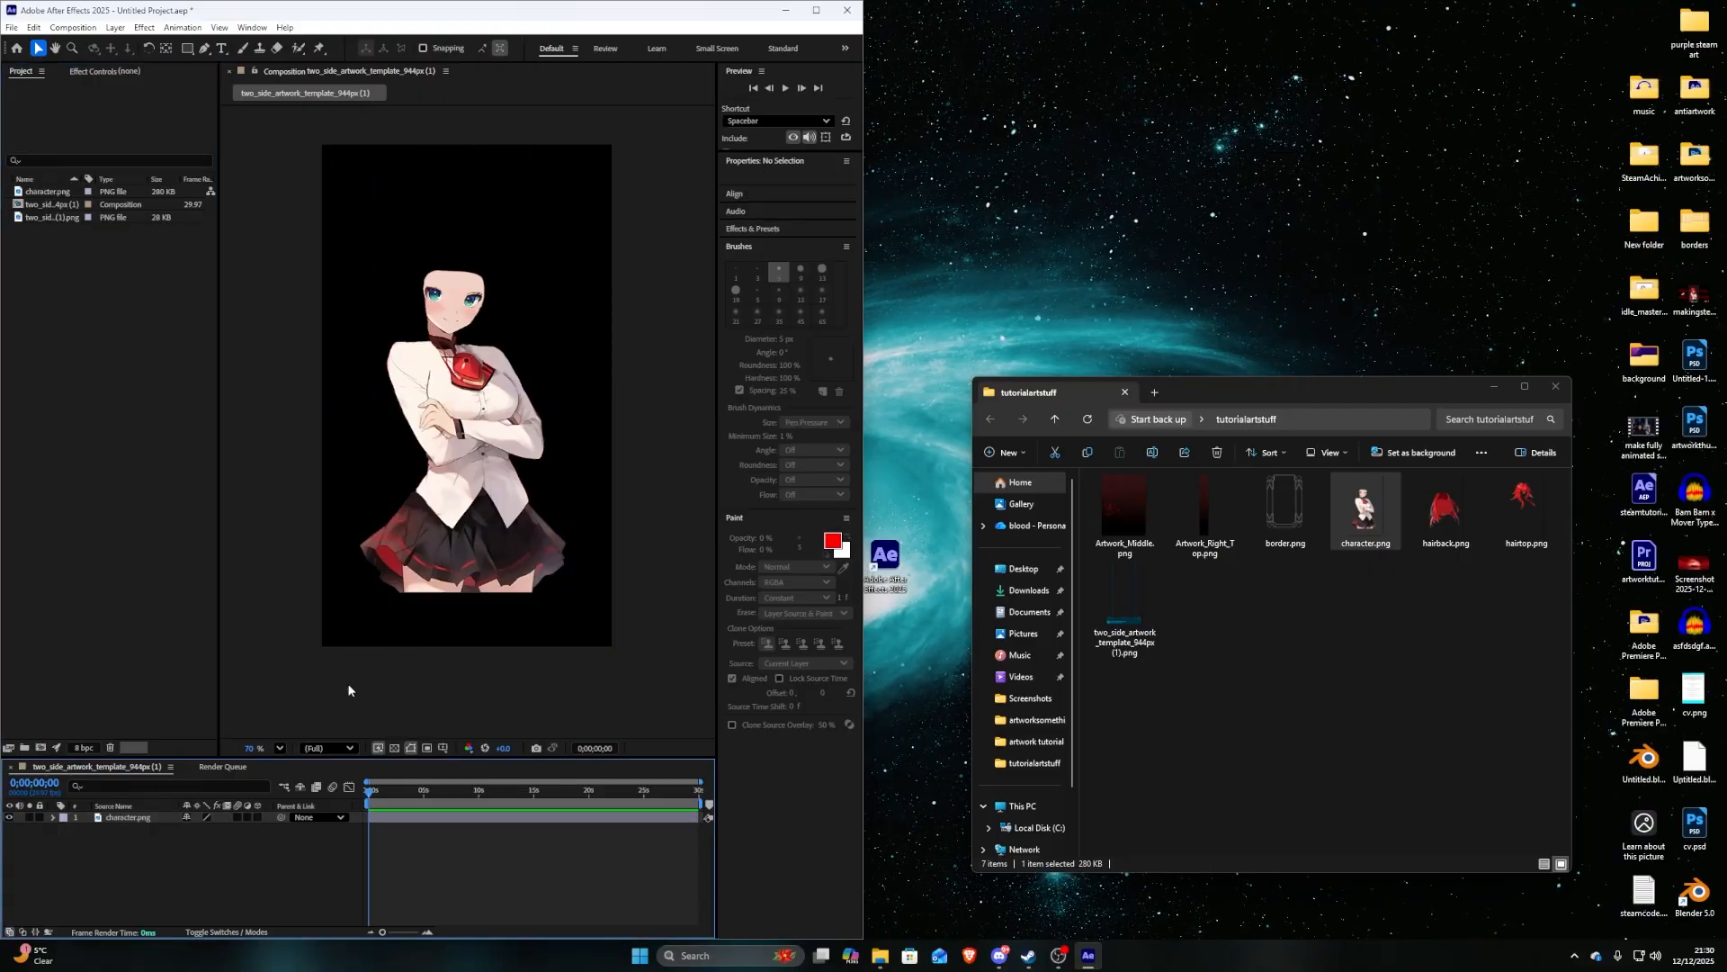
# Maximize the program window and enlarge the composition view around the character's face
pyautogui.click(817, 12)
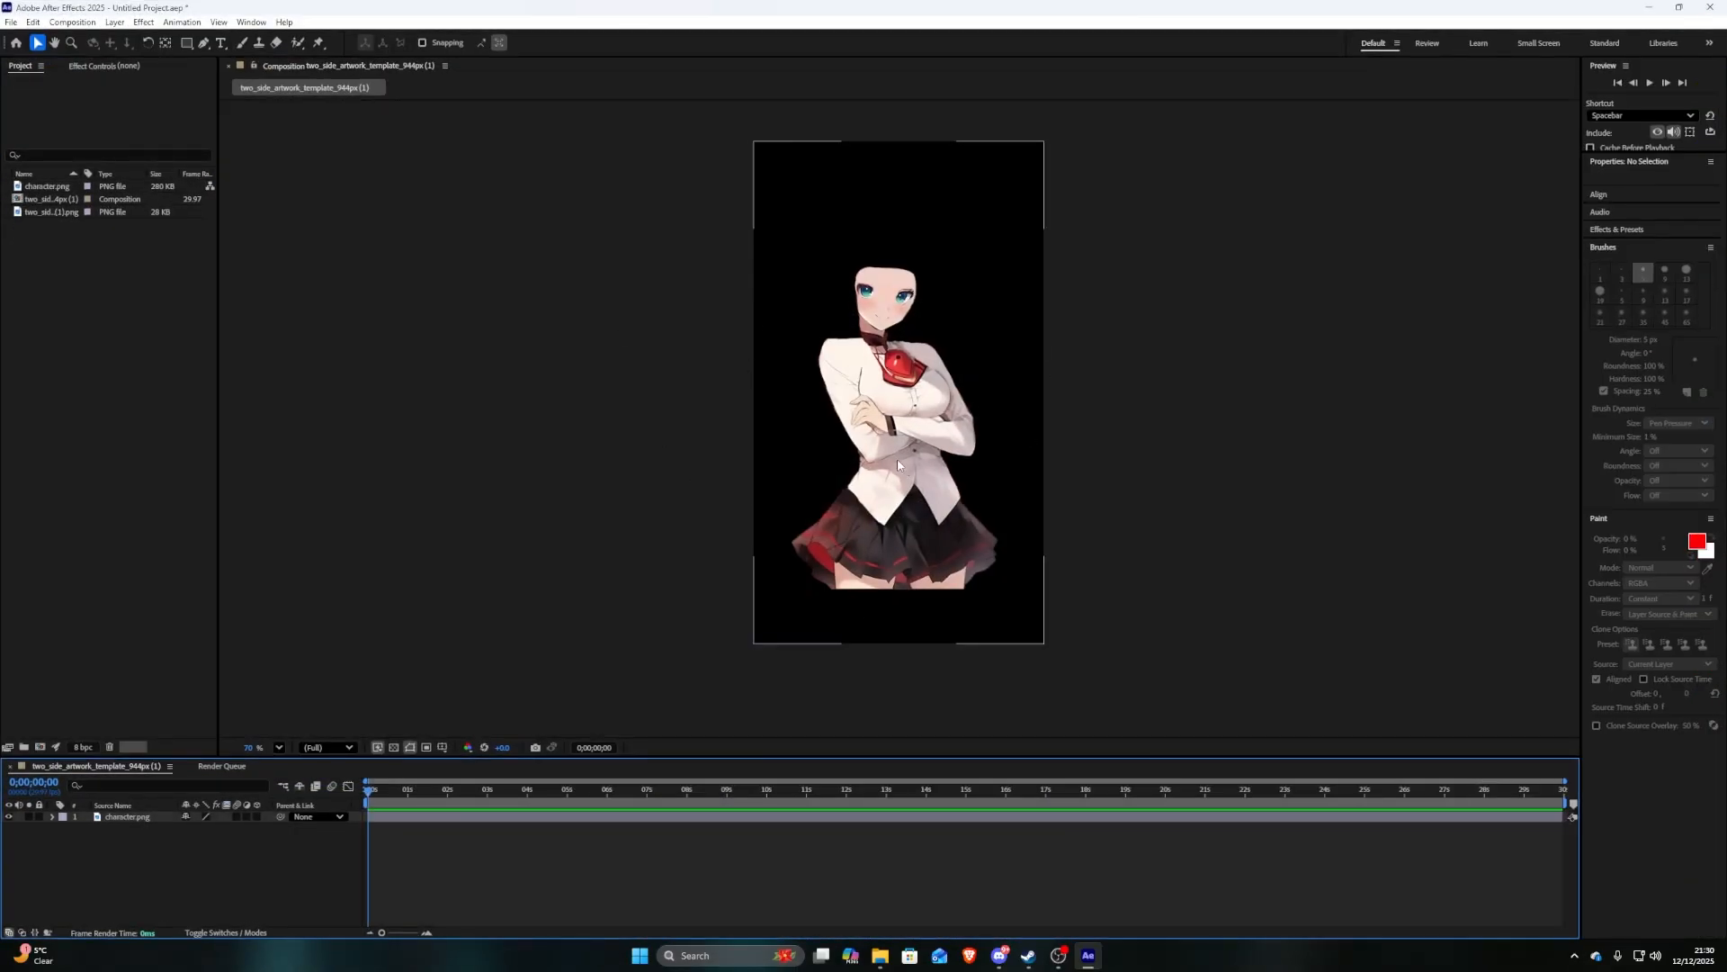
pyautogui.scroll(-1, 898, 464)
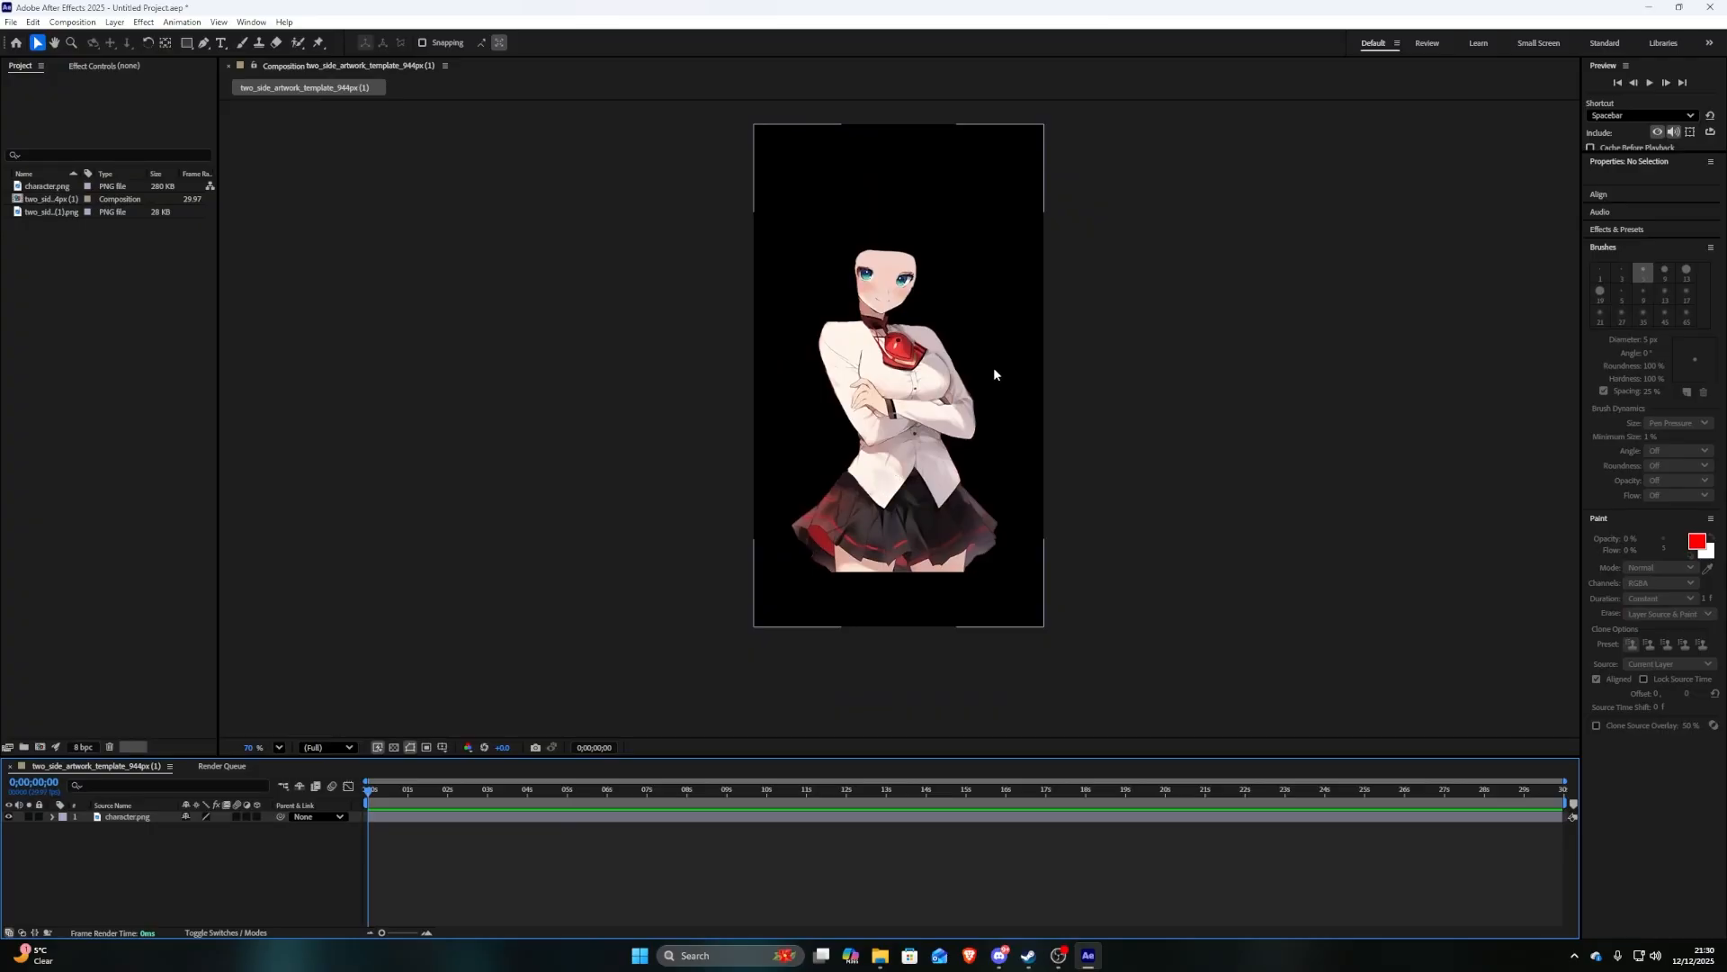
pyautogui.scroll(1, 980, 378)
pyautogui.scroll(8, 965, 389)
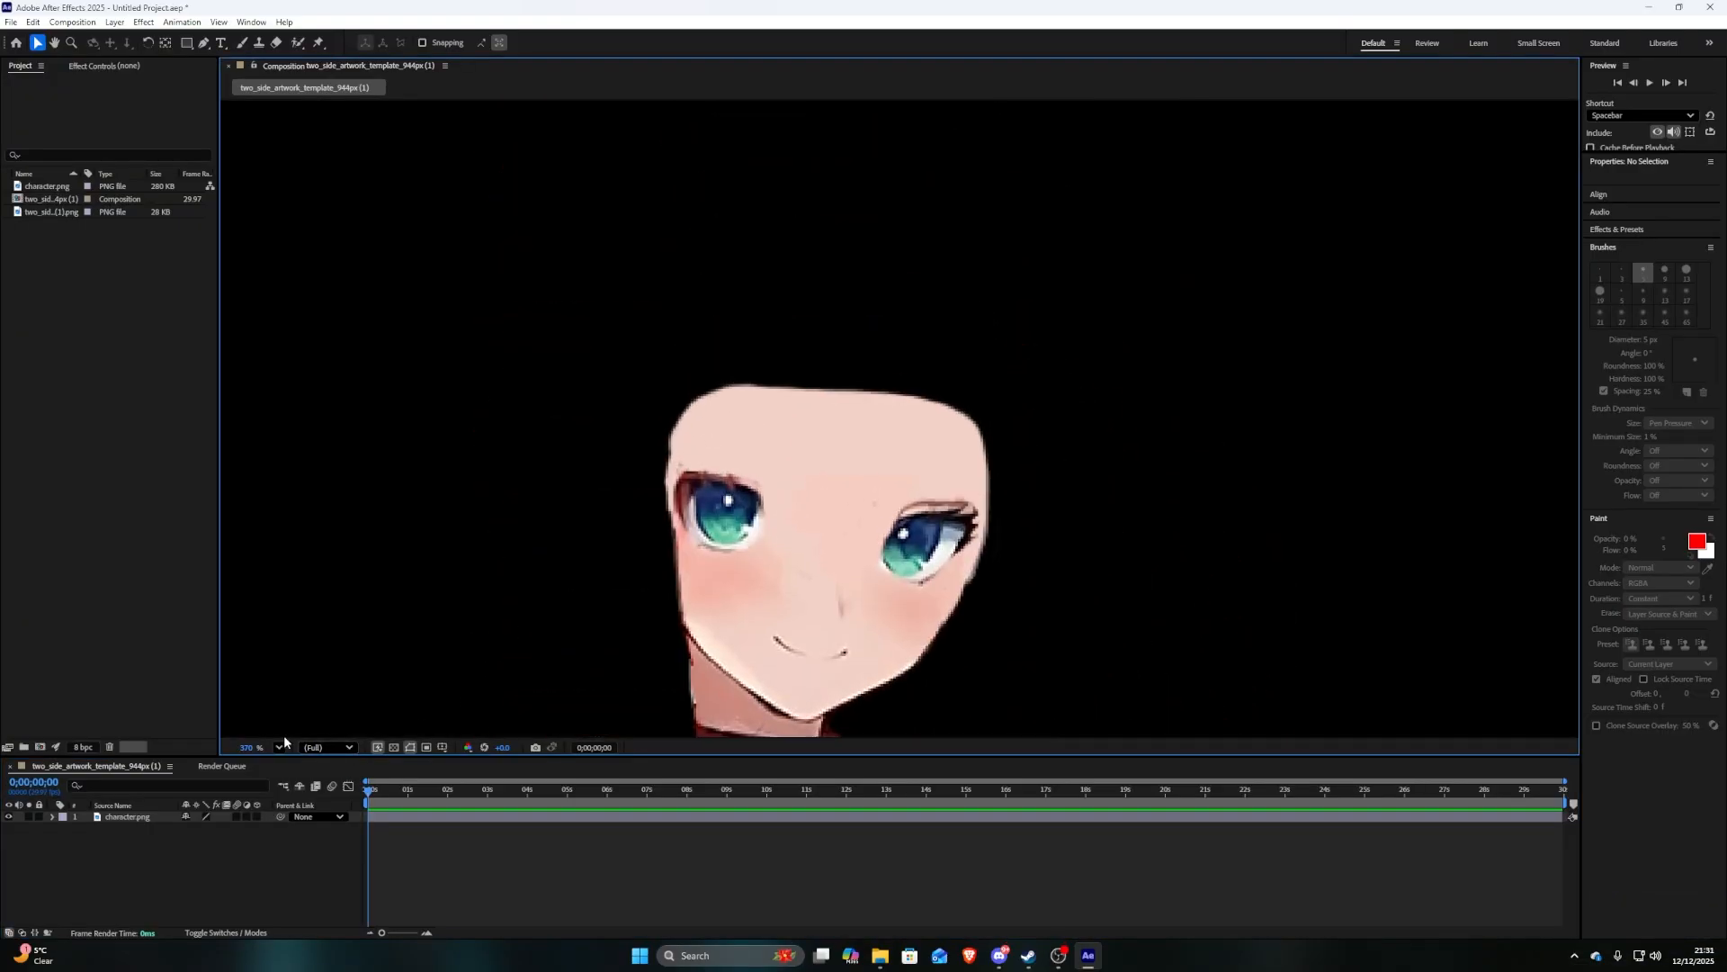
pyautogui.scroll(4, 607, 488)
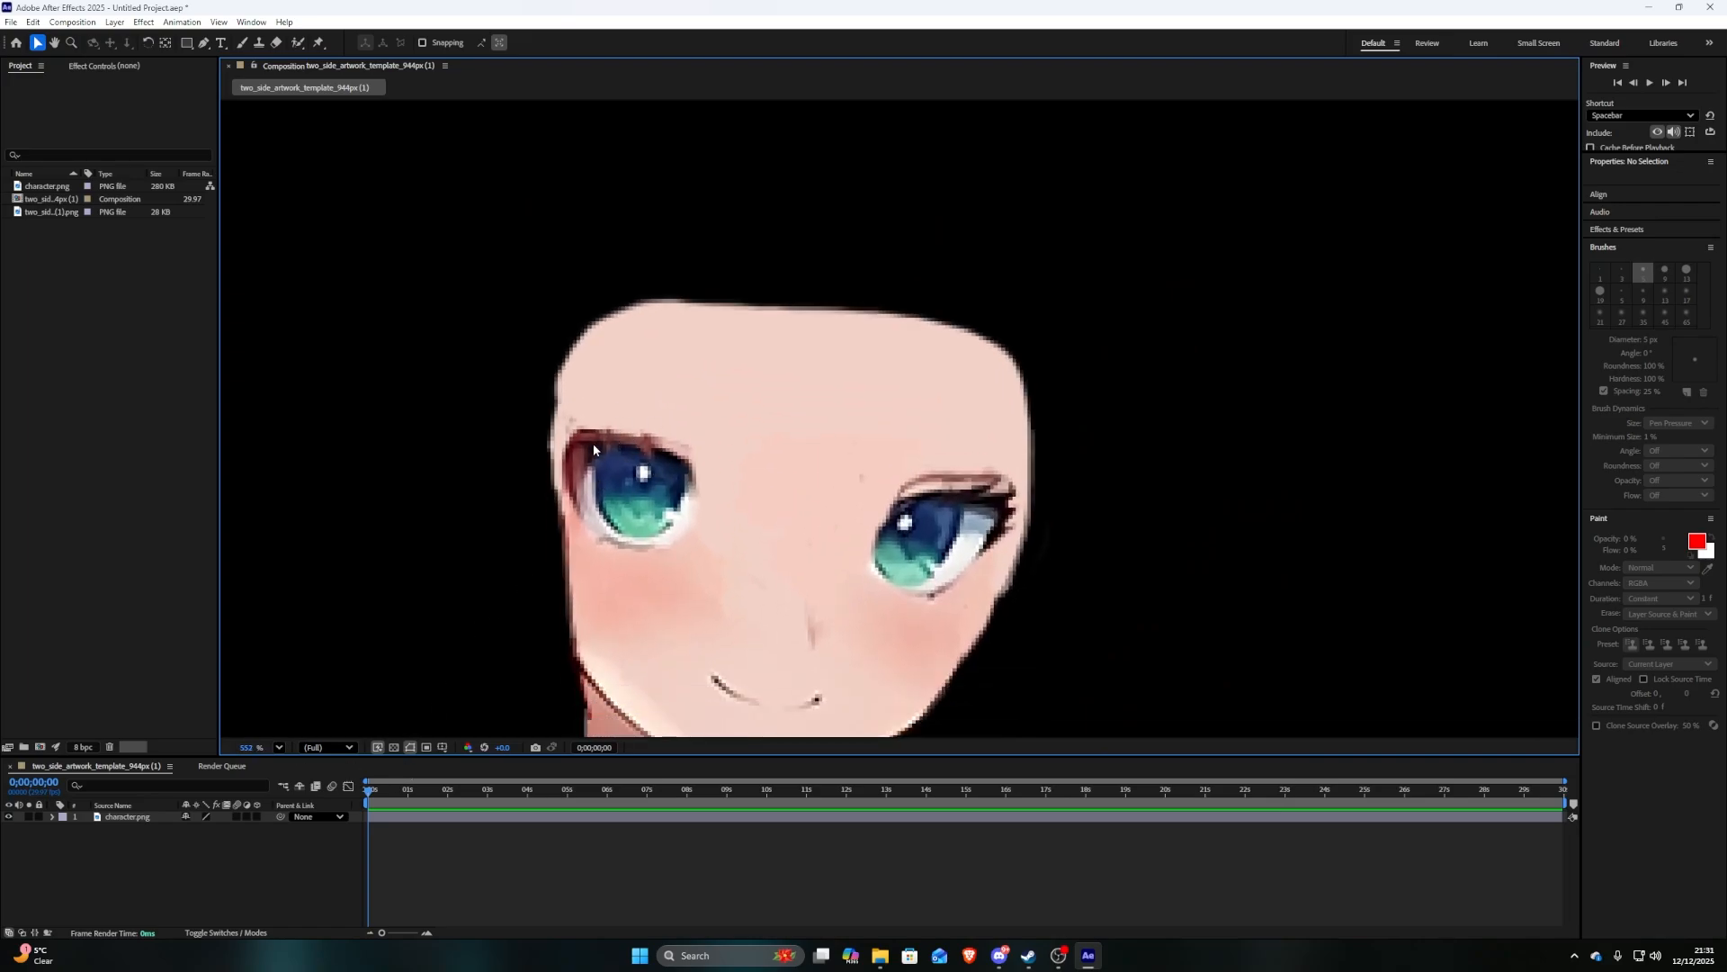
pyautogui.scroll(-2, 592, 529)
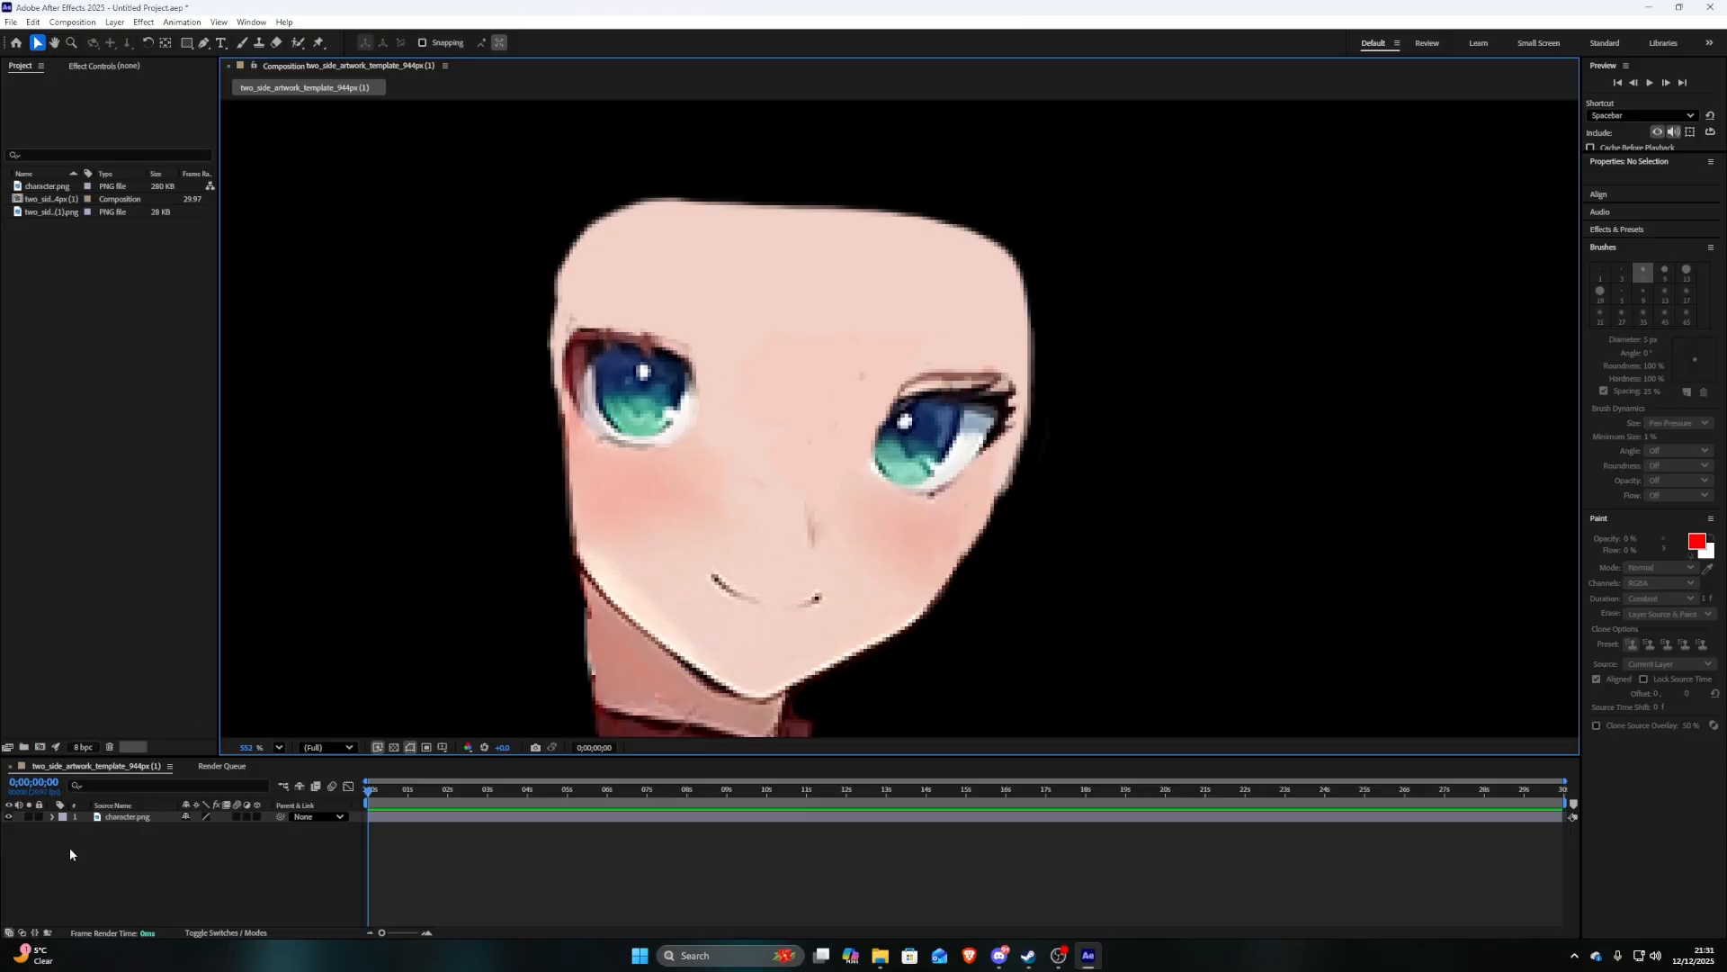
pyautogui.click(129, 812)
pyautogui.doubleClick(130, 816)
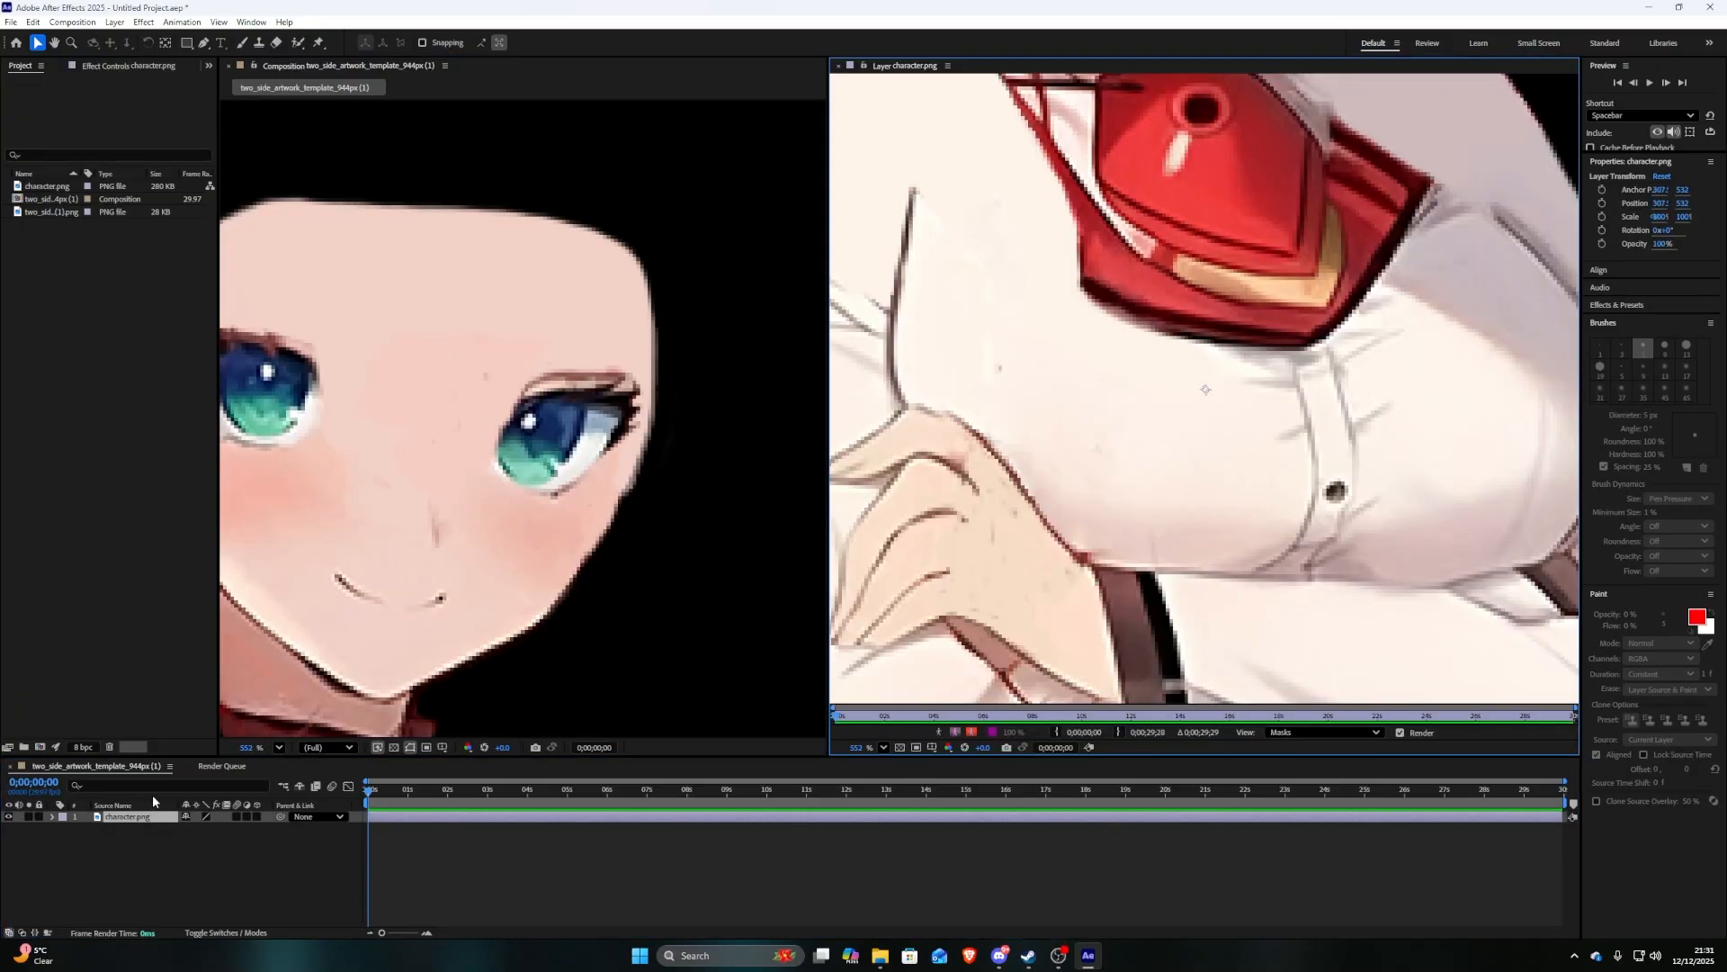
pyautogui.moveTo(989, 180); pyautogui.dragTo(1010, 540)
pyautogui.moveTo(989, 135); pyautogui.dragTo(1044, 726)
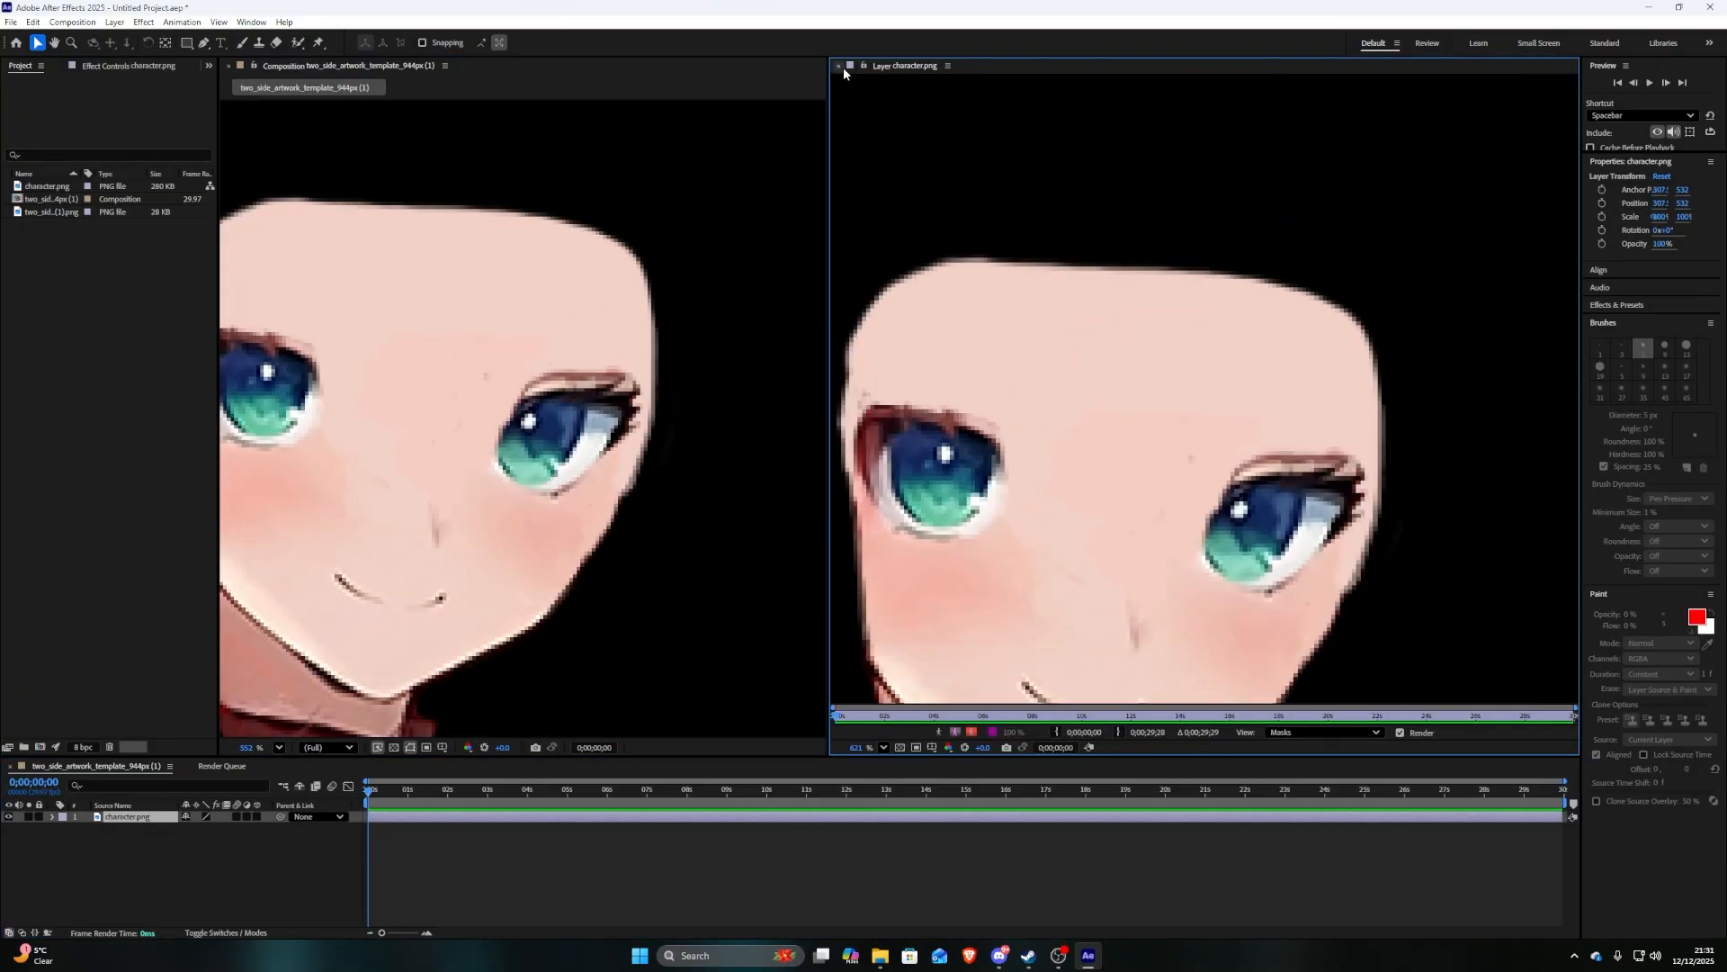
pyautogui.click(838, 66)
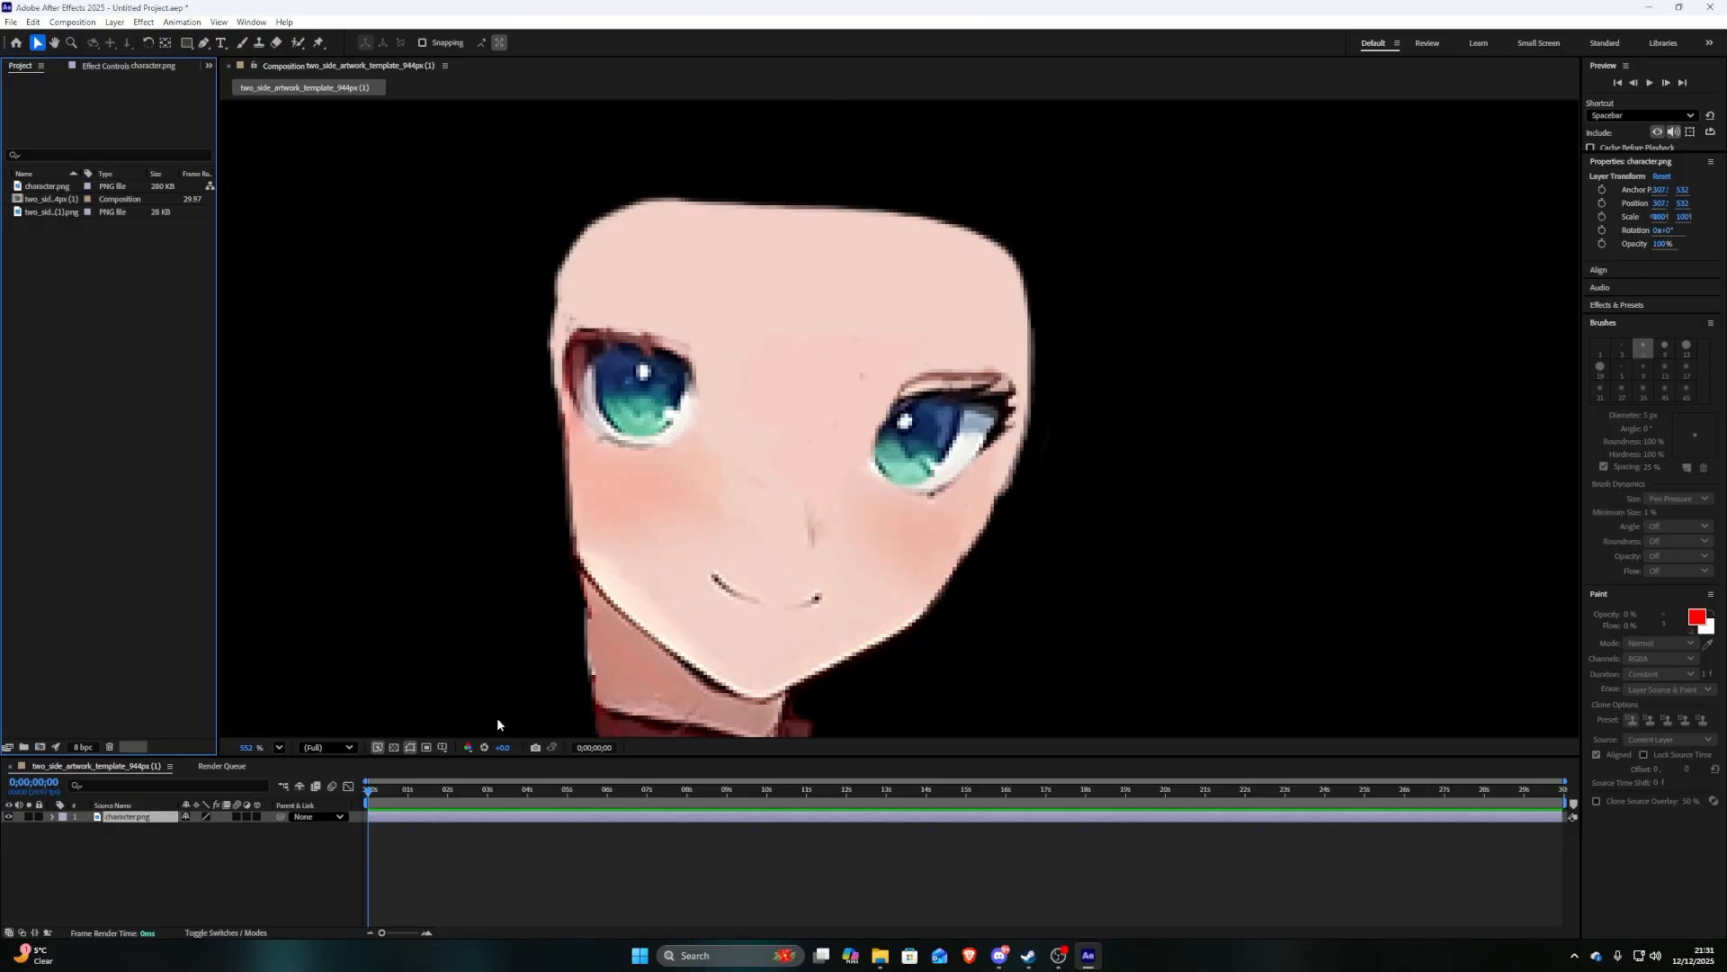
pyautogui.click(189, 846)
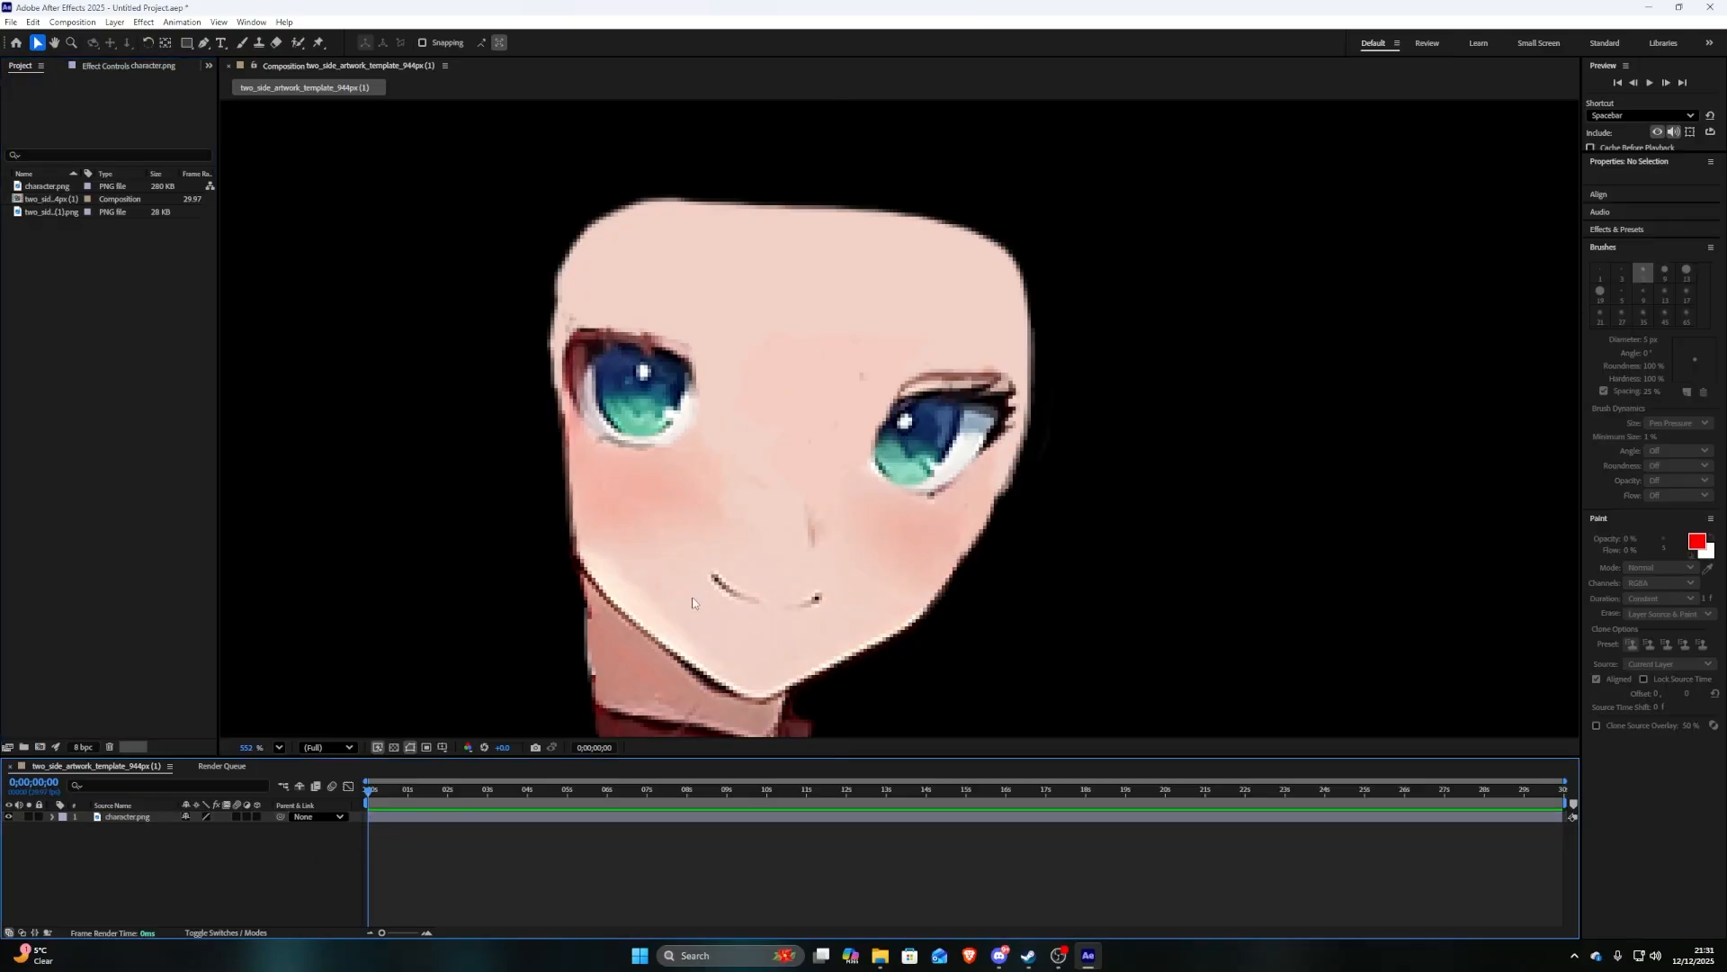
# Open the character.png layer in its own viewer with the face framed, and activate the Brush tool
pyautogui.click(128, 816)
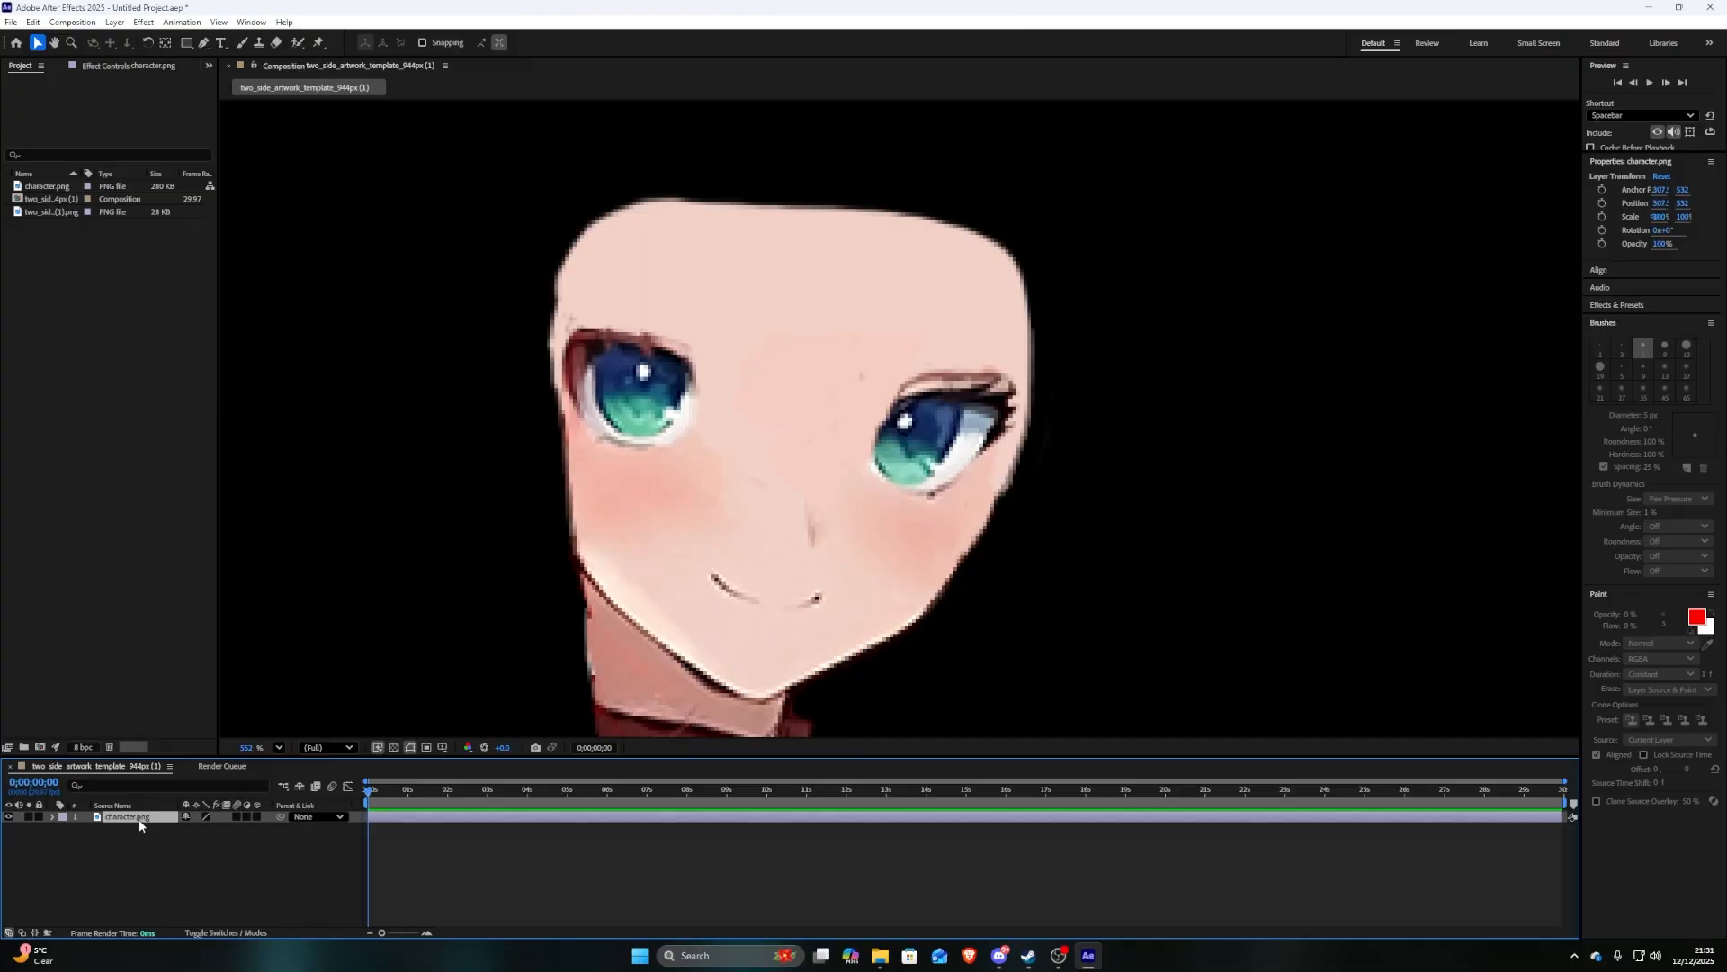
pyautogui.doubleClick(131, 819)
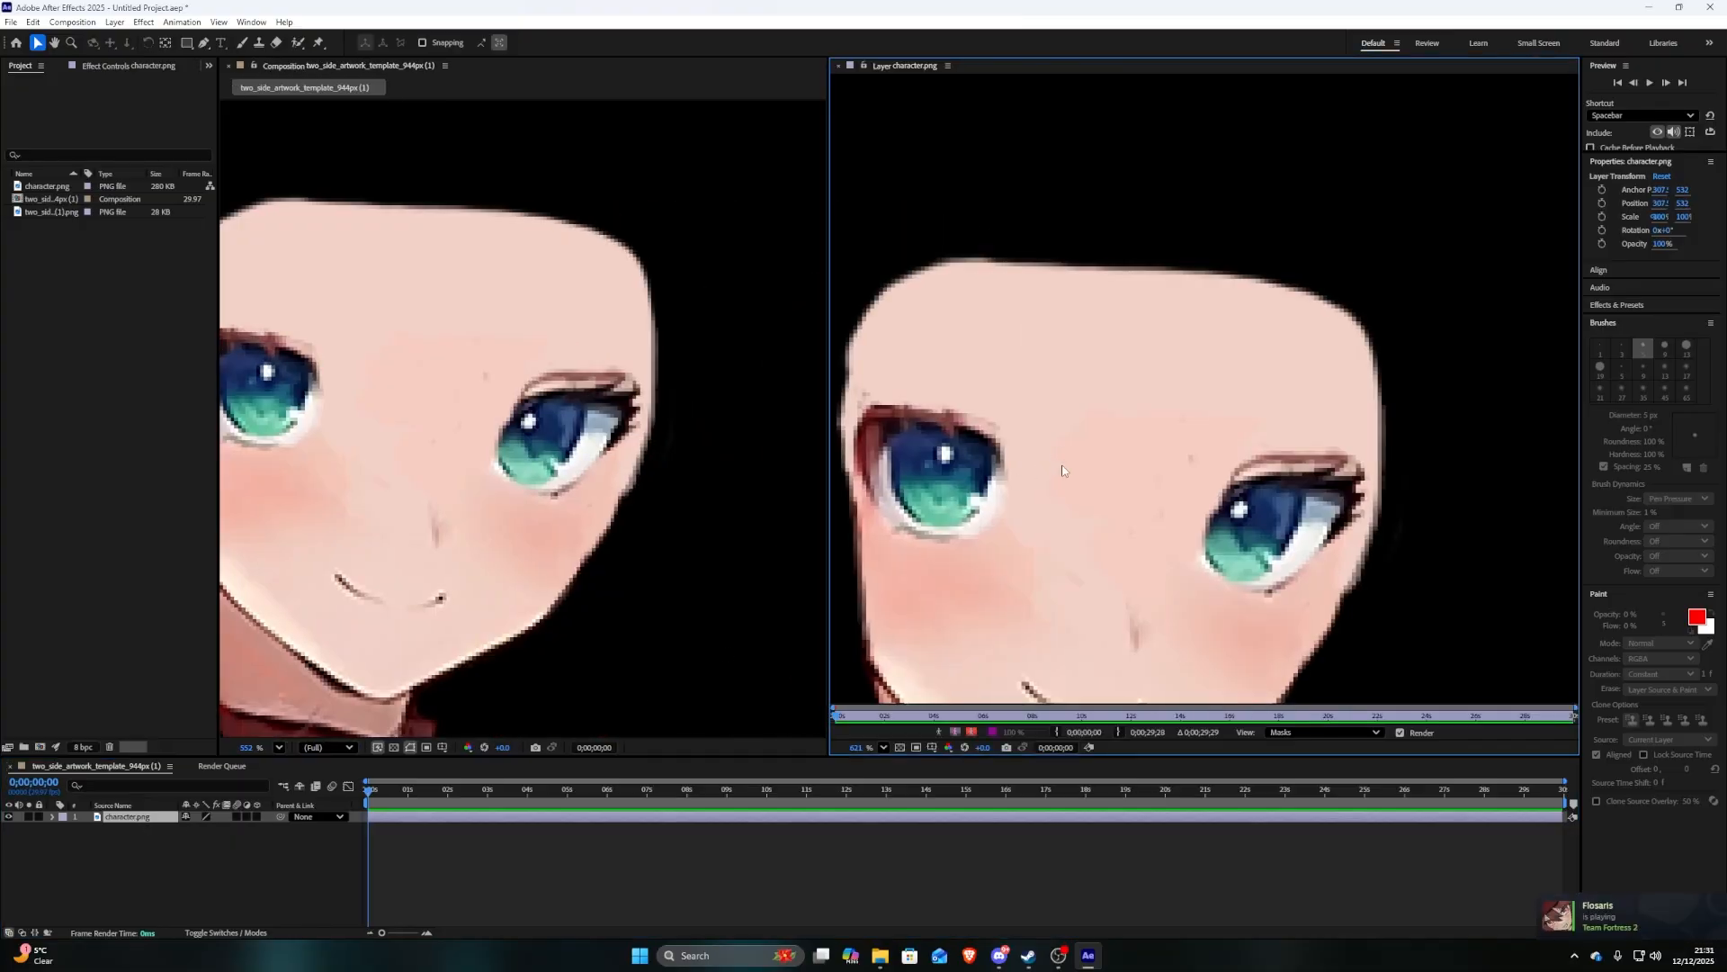
pyautogui.scroll(-2, 1004, 429)
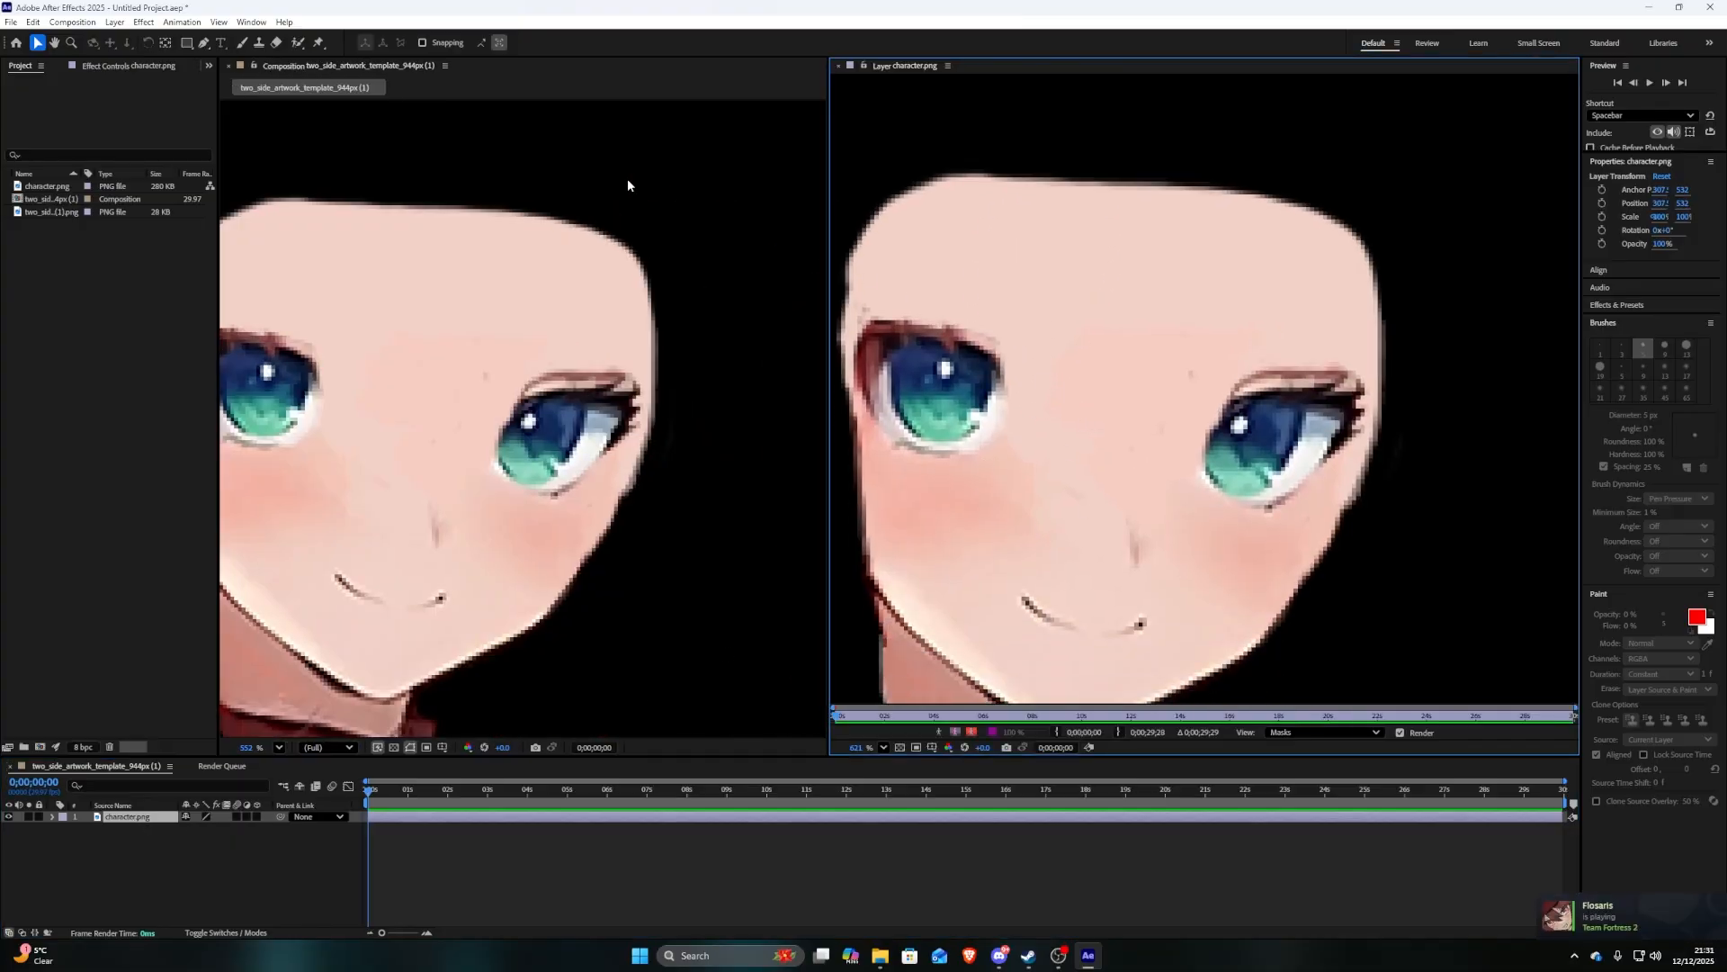
pyautogui.click(241, 42)
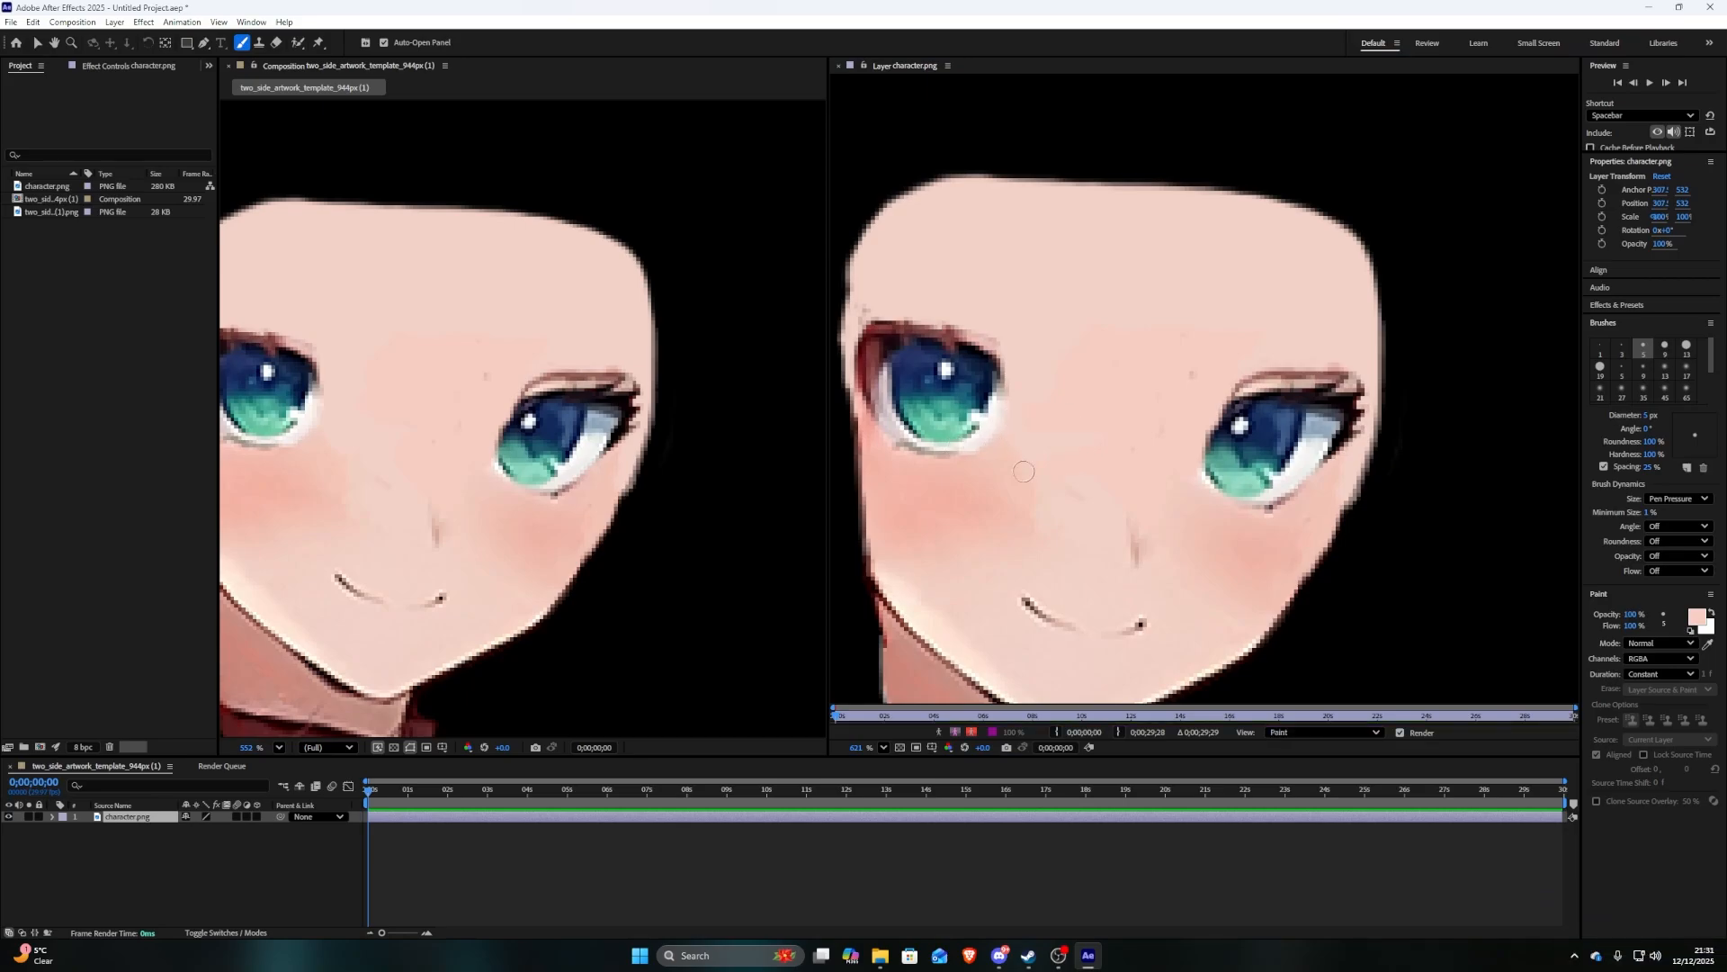
# Try a skin-tone brush stroke across the cheek below the character's left-hand eye, and undo it
pyautogui.moveTo(1023, 471)
pyautogui.mouseDown()
pyautogui.moveTo(927, 460)
pyautogui.moveTo(892, 535)
pyautogui.moveTo(928, 444)
pyautogui.moveTo(980, 526)
pyautogui.mouseUp()
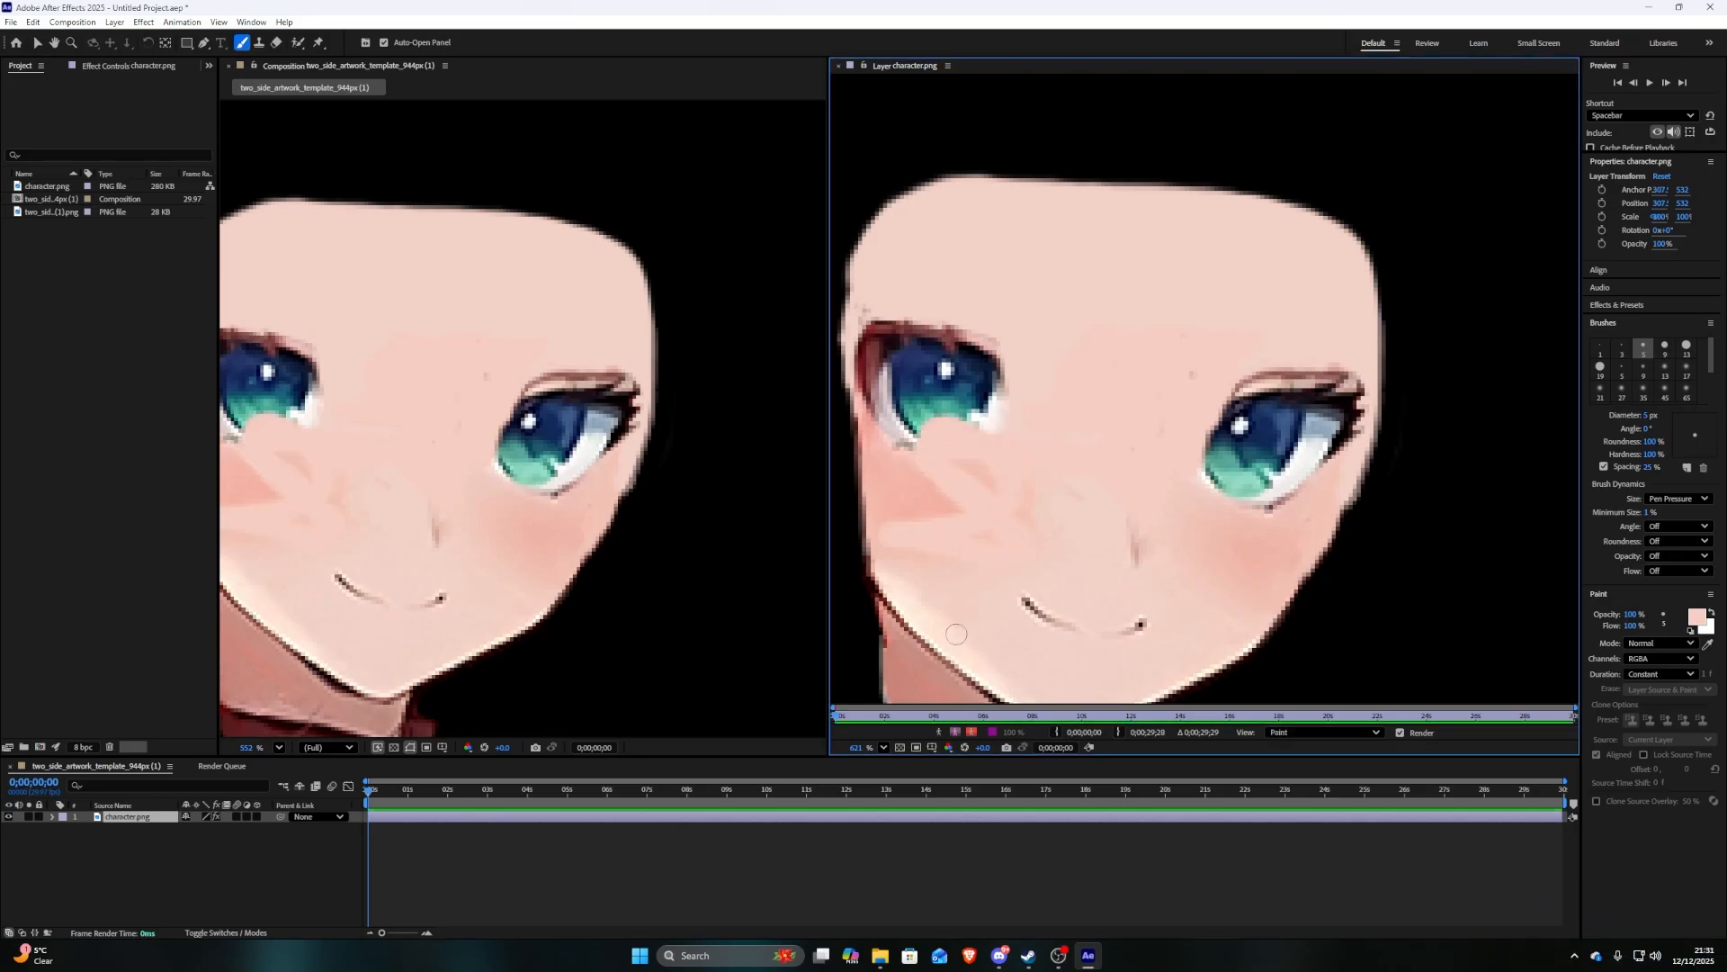
pyautogui.hotkey('ctrl', 'z')
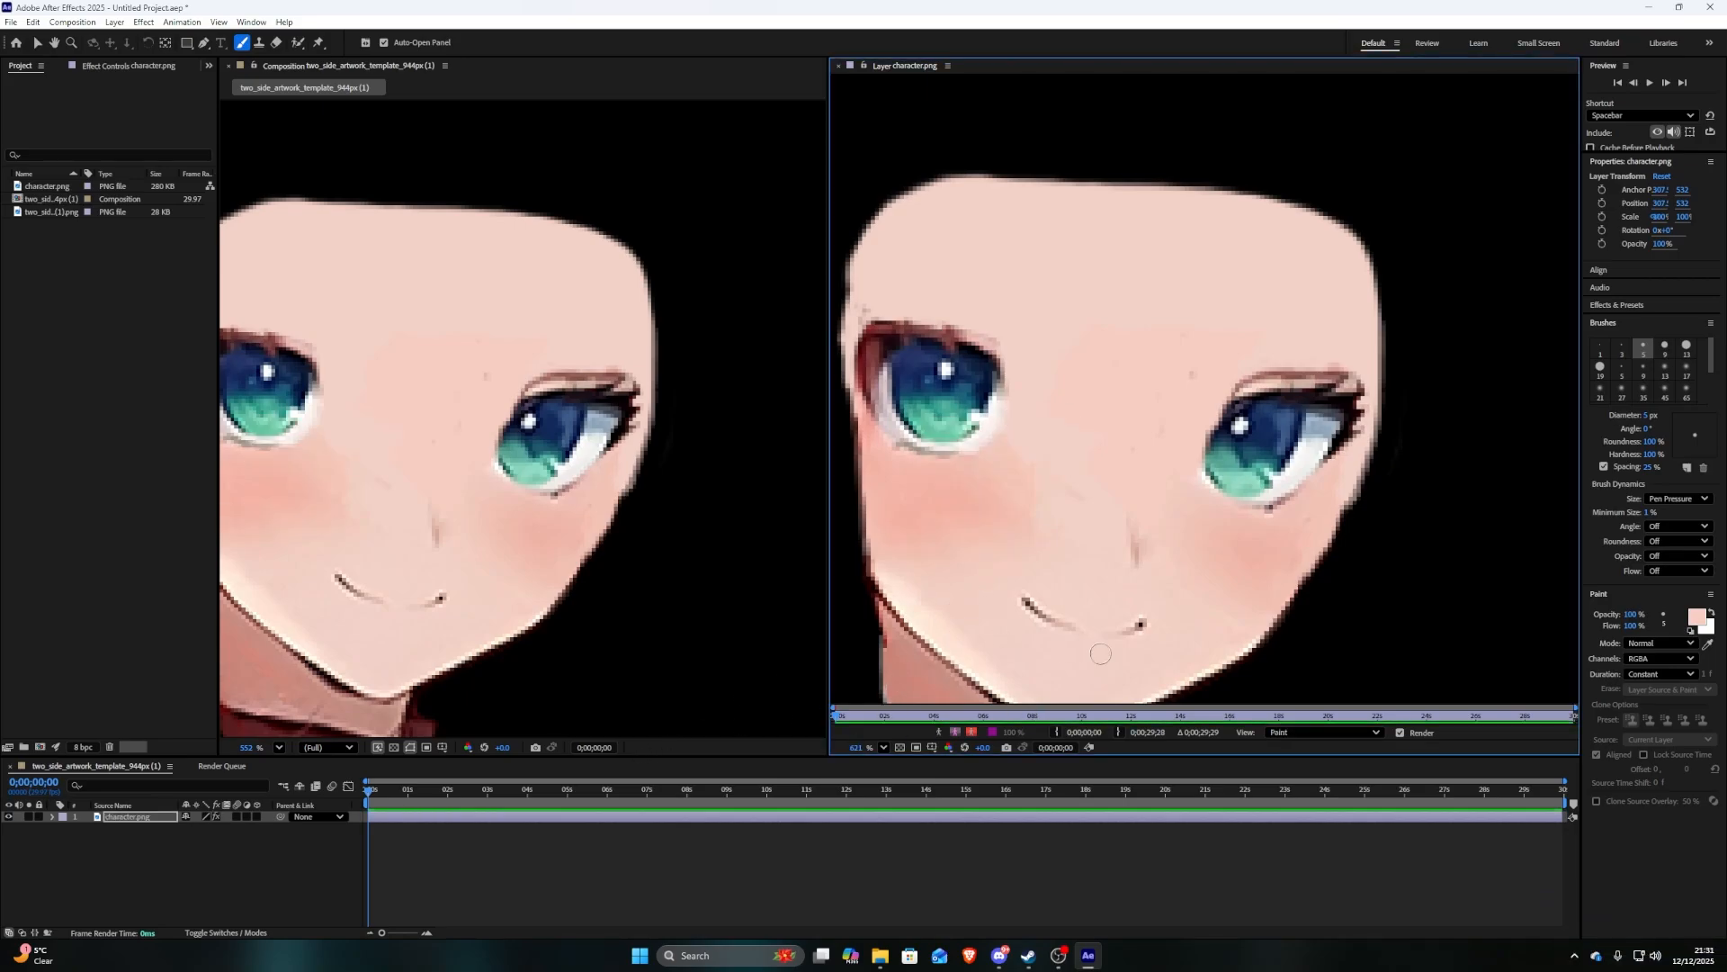
pyautogui.moveTo(374, 788); pyautogui.dragTo(321, 806)
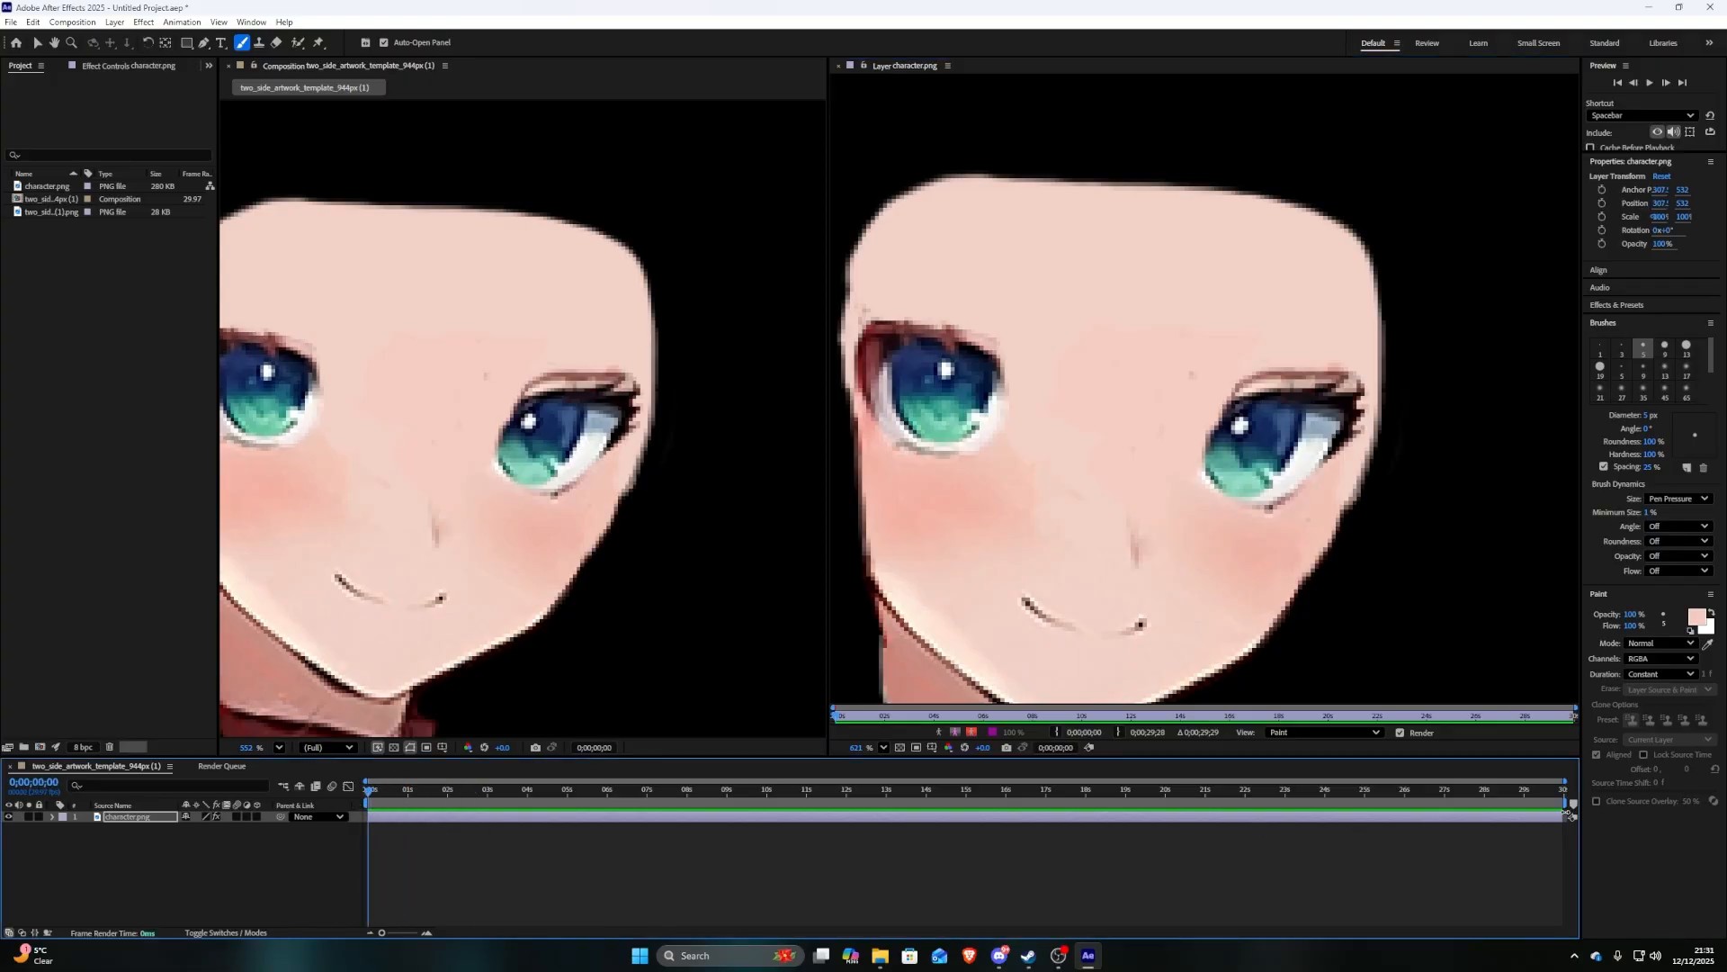
# Shorten the character.png layer and the composition's work area to two seconds, ending both at the same frame
pyautogui.moveTo(1562, 815); pyautogui.dragTo(449, 815)
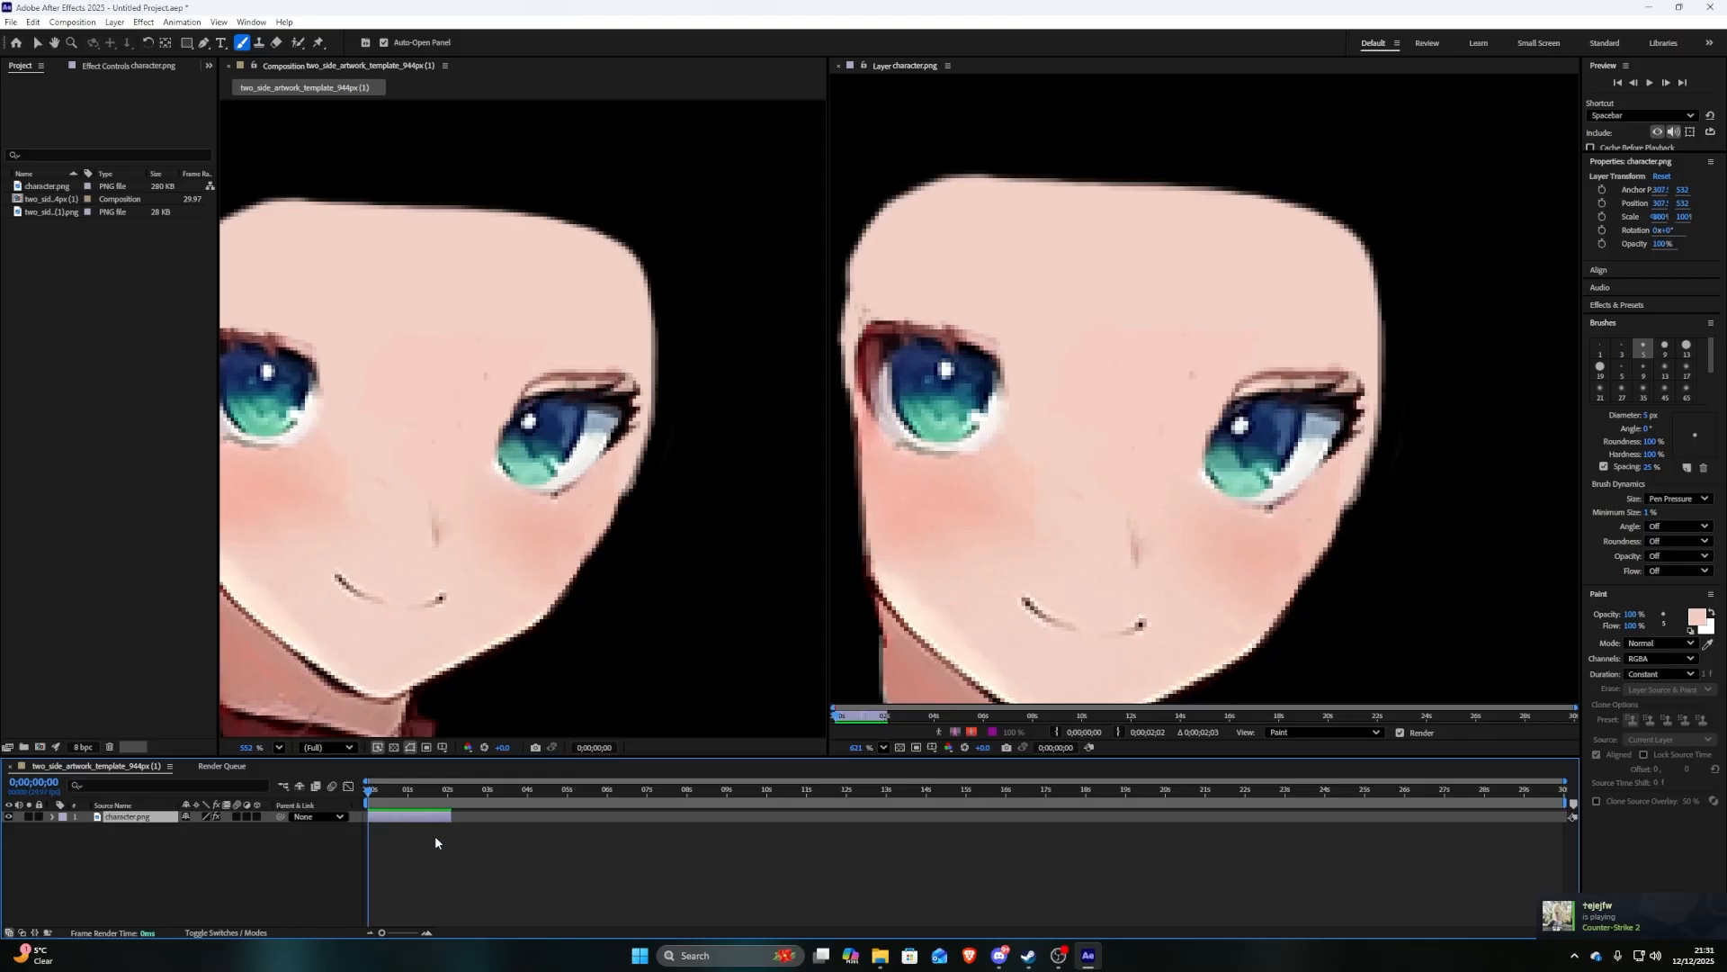
pyautogui.moveTo(451, 814); pyautogui.dragTo(444, 815)
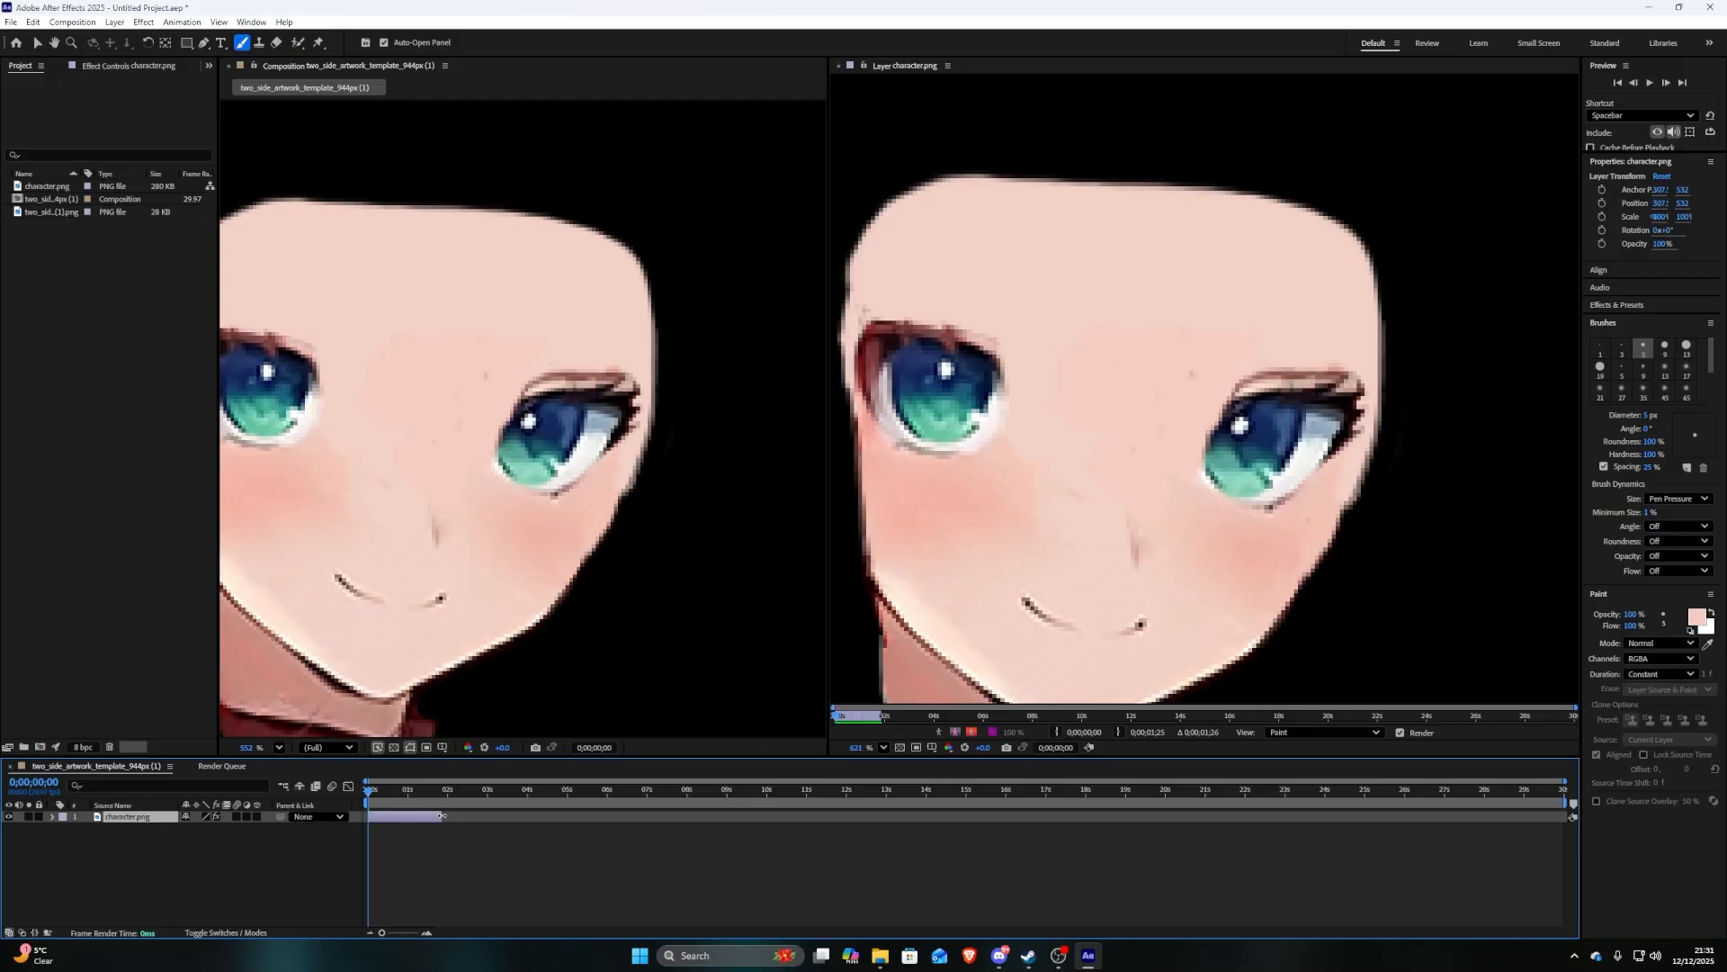
pyautogui.moveTo(1562, 800); pyautogui.dragTo(450, 792)
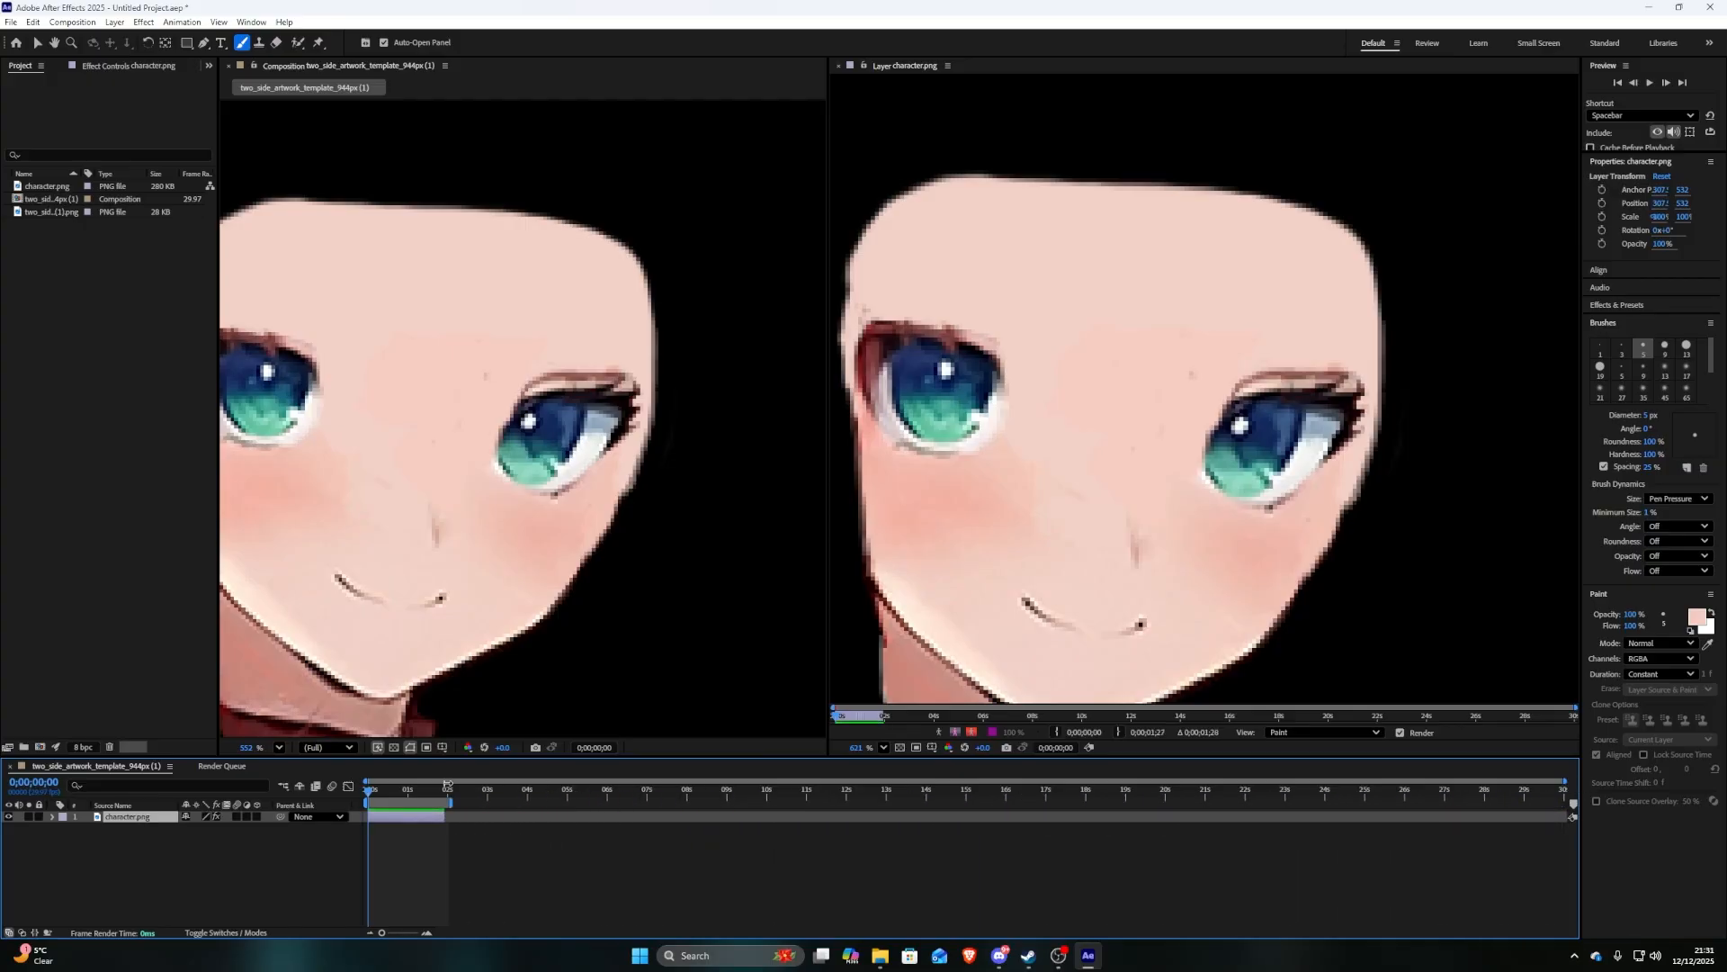
pyautogui.moveTo(1564, 781); pyautogui.dragTo(475, 817)
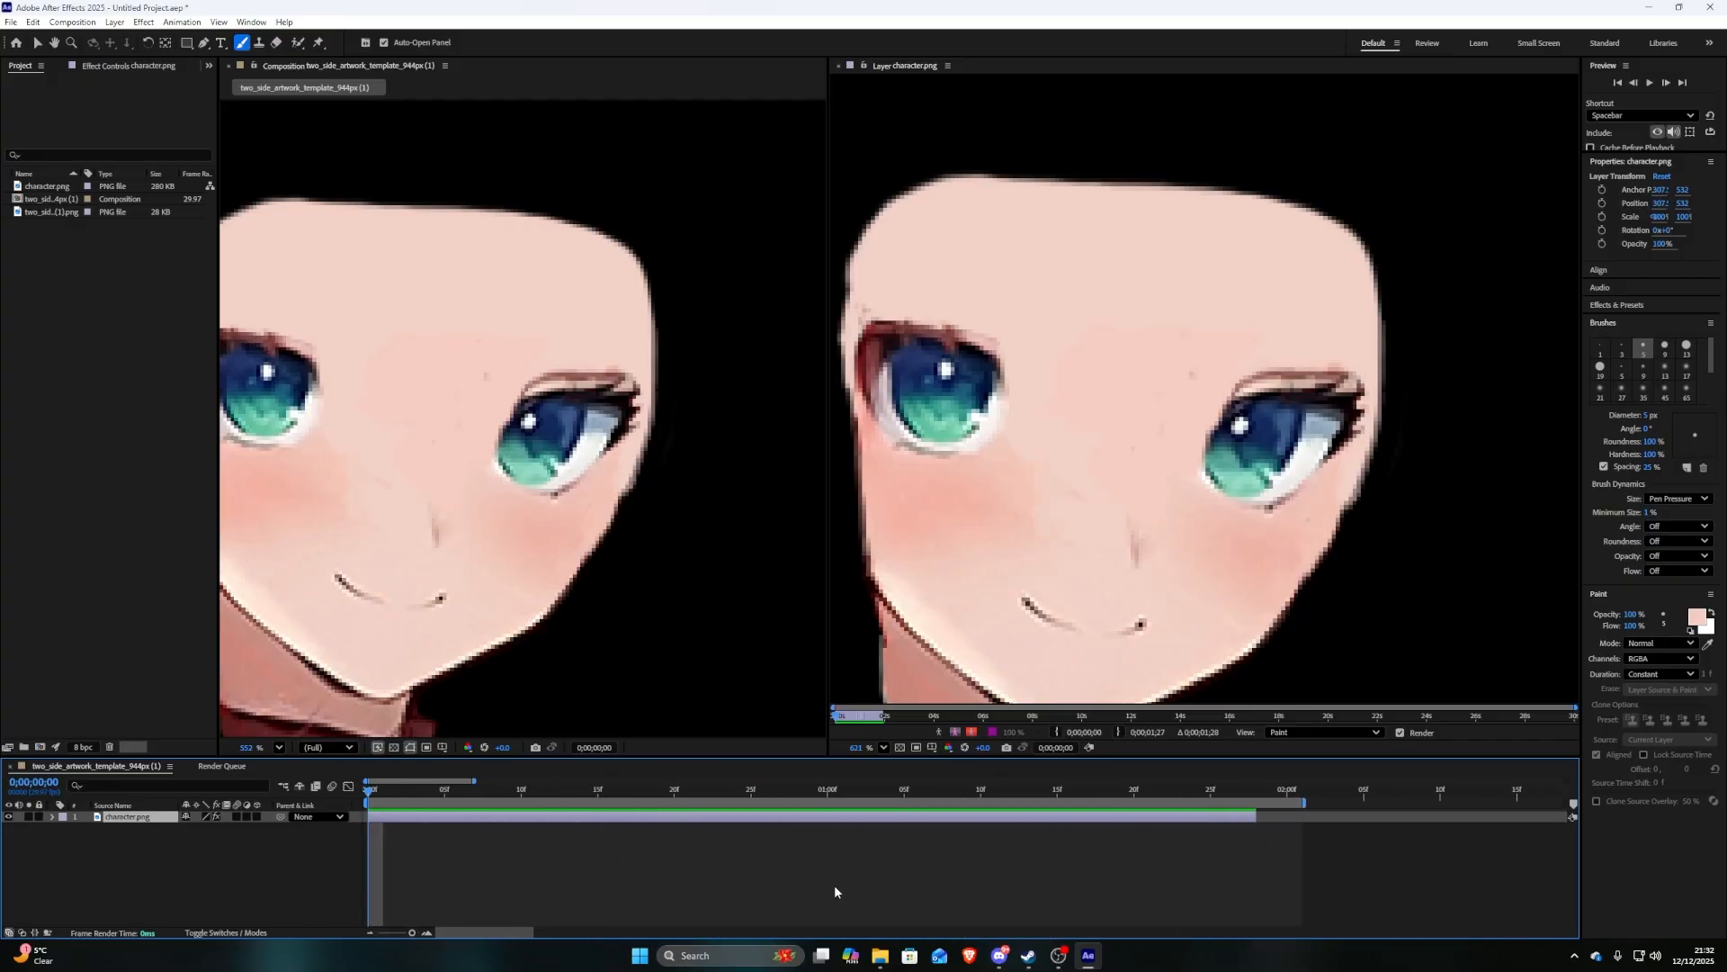
pyautogui.moveTo(1299, 803); pyautogui.dragTo(1287, 815)
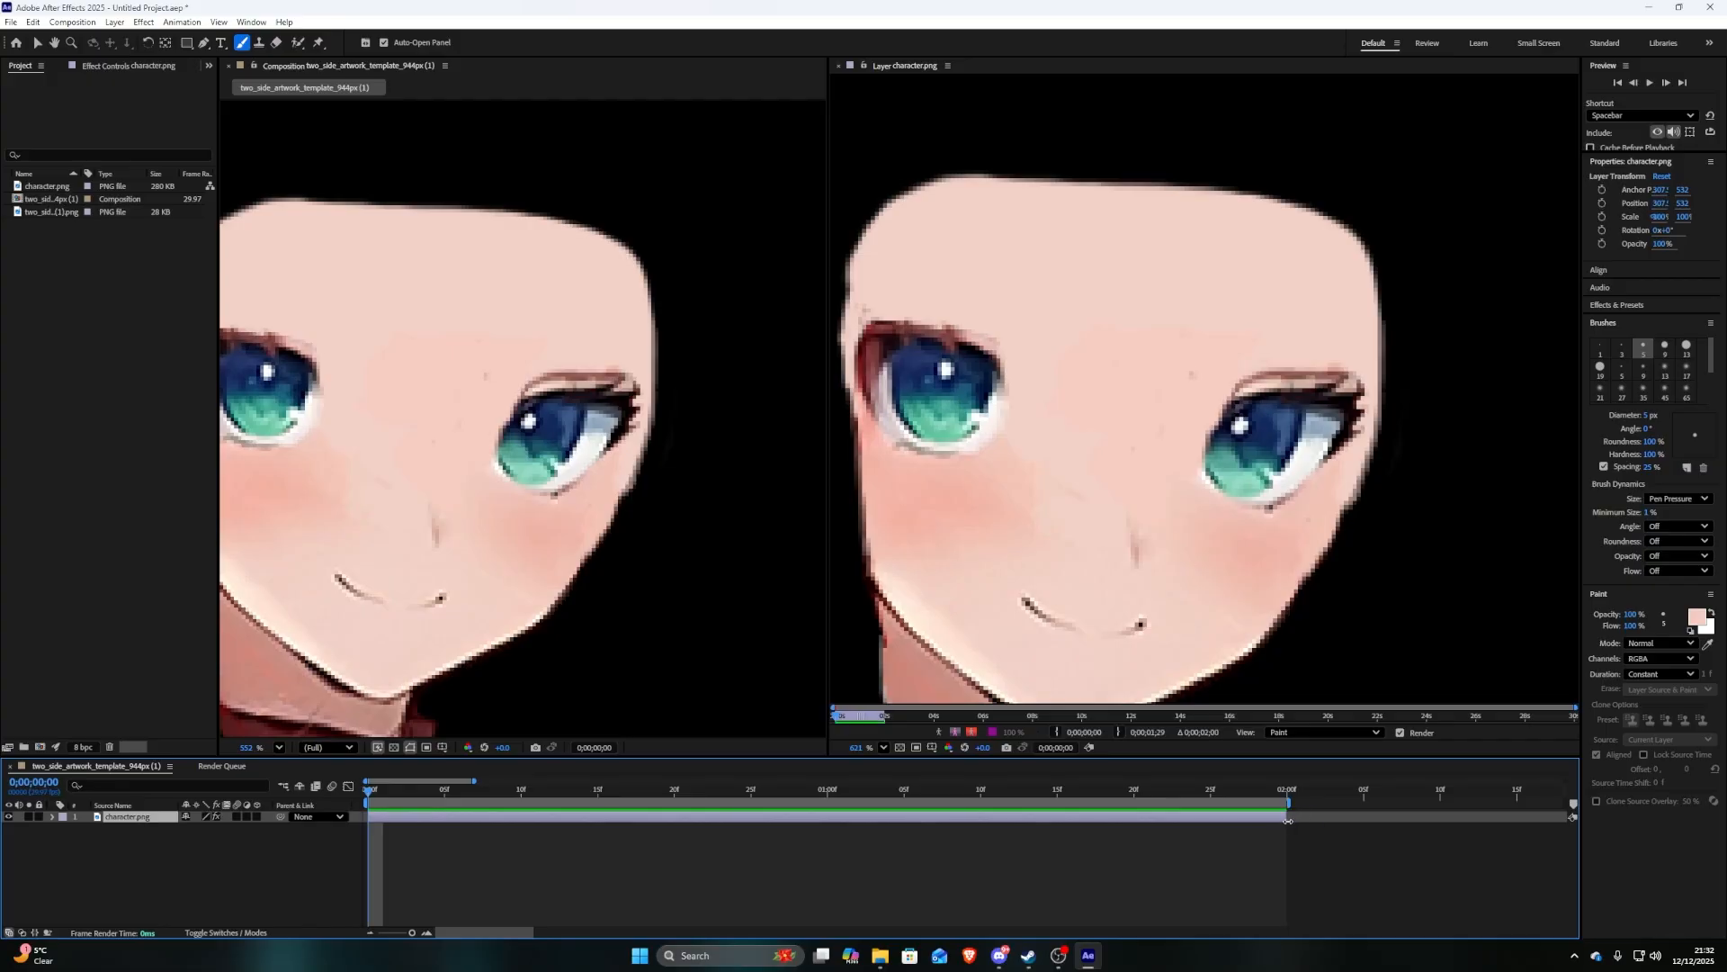
pyautogui.click(1306, 882)
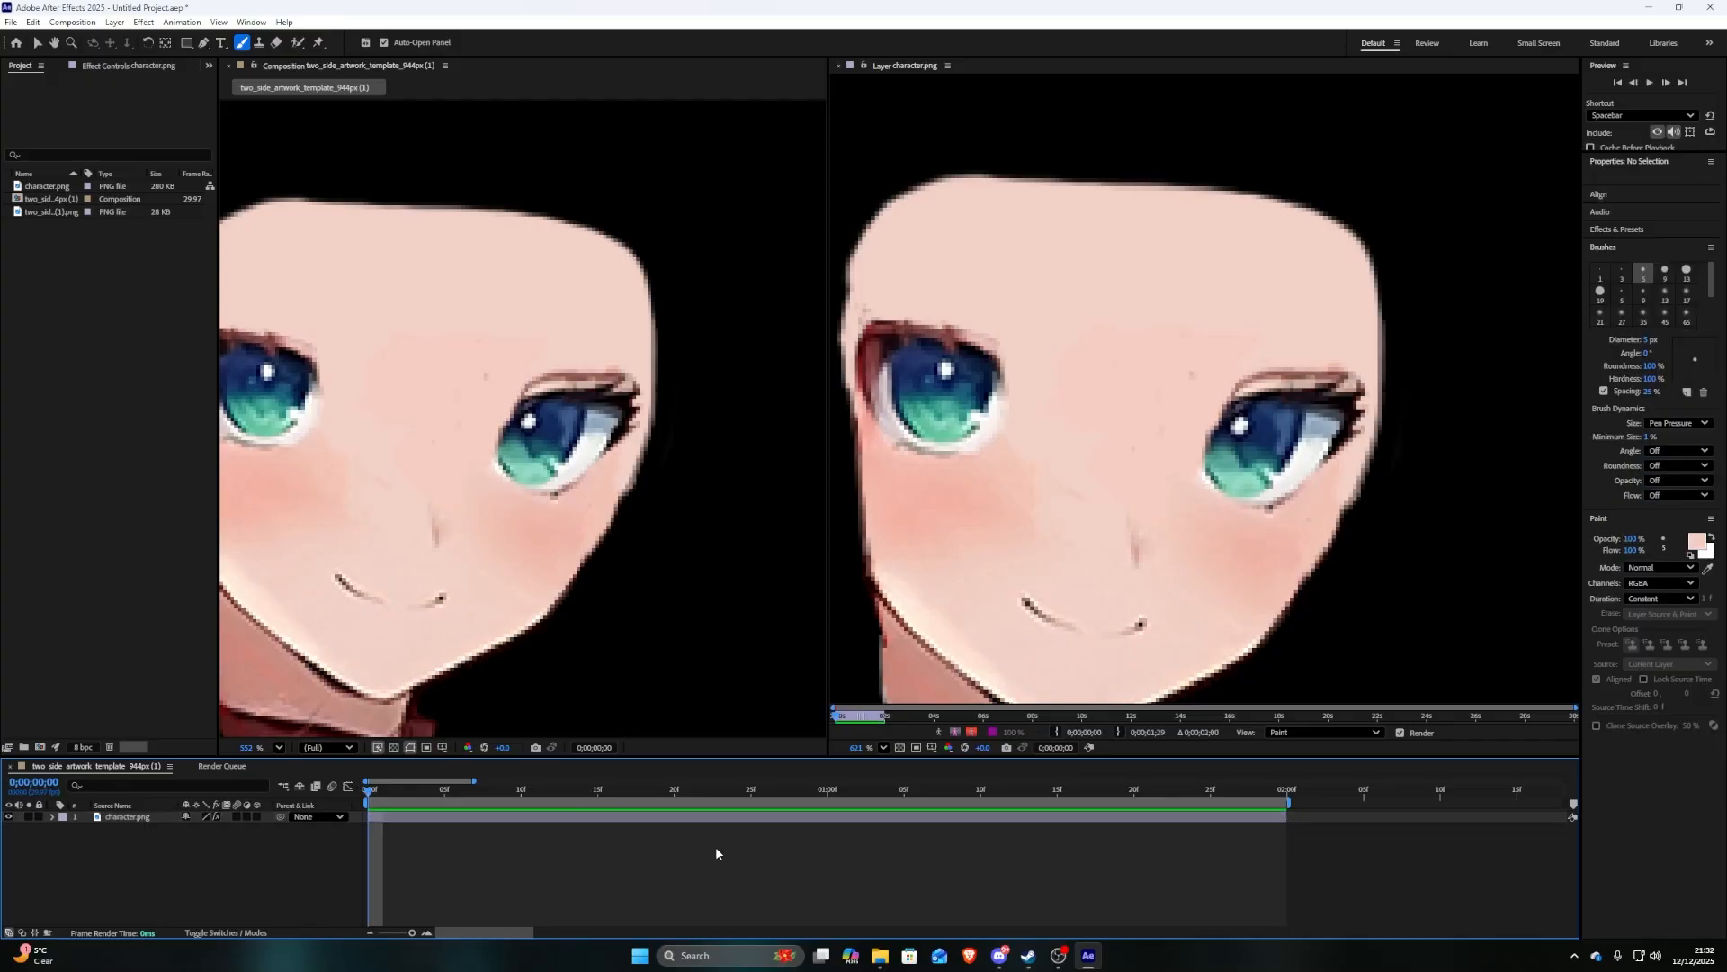
# Repaint the white and iris edges of the face's left-hand eye with a 1 px brush, using colours sampled from the artwork
pyautogui.scroll(1, 864, 392)
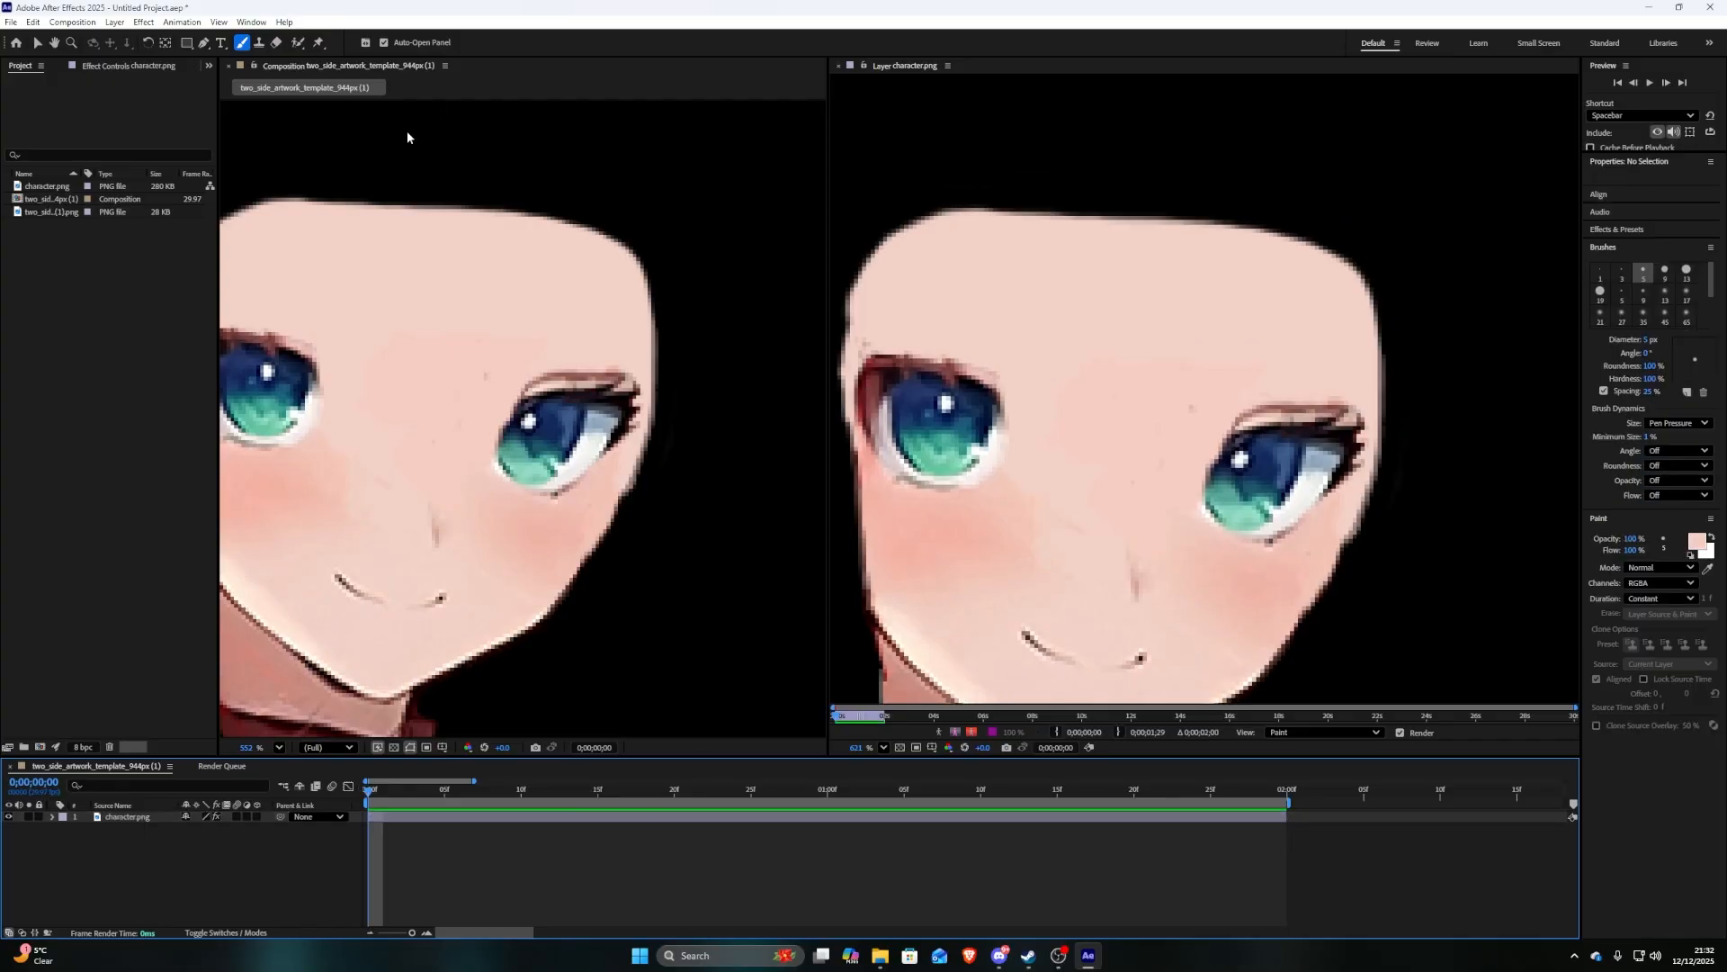
pyautogui.scroll(3, 1102, 462)
pyautogui.moveTo(1101, 463)
pyautogui.mouseDown()
pyautogui.moveTo(1393, 603)
pyautogui.moveTo(1546, 509)
pyautogui.moveTo(1122, 385)
pyautogui.moveTo(1118, 432)
pyautogui.moveTo(1120, 304)
pyautogui.moveTo(1298, 331)
pyautogui.moveTo(1129, 310)
pyautogui.mouseUp()
pyautogui.click(1599, 348)
pyautogui.keyDown('alt'); pyautogui.click(1130, 470); pyautogui.keyUp('alt')
pyautogui.keyDown('alt'); pyautogui.click(1273, 370); pyautogui.keyUp('alt')
pyautogui.keyDown('alt'); pyautogui.click(1169, 353); pyautogui.keyUp('alt')
pyautogui.moveTo(1265, 354)
pyautogui.mouseDown()
pyautogui.moveTo(1252, 390)
pyautogui.moveTo(1152, 347)
pyautogui.moveTo(1213, 358)
pyautogui.moveTo(1186, 335)
pyautogui.mouseUp()
pyautogui.keyDown('alt'); pyautogui.click(1178, 343); pyautogui.keyUp('alt')
pyautogui.keyDown('alt'); pyautogui.click(1168, 355); pyautogui.keyUp('alt')
pyautogui.click(1168, 355)
pyautogui.keyDown('alt'); pyautogui.click(1366, 378); pyautogui.keyUp('alt')
pyautogui.click(1354, 369)
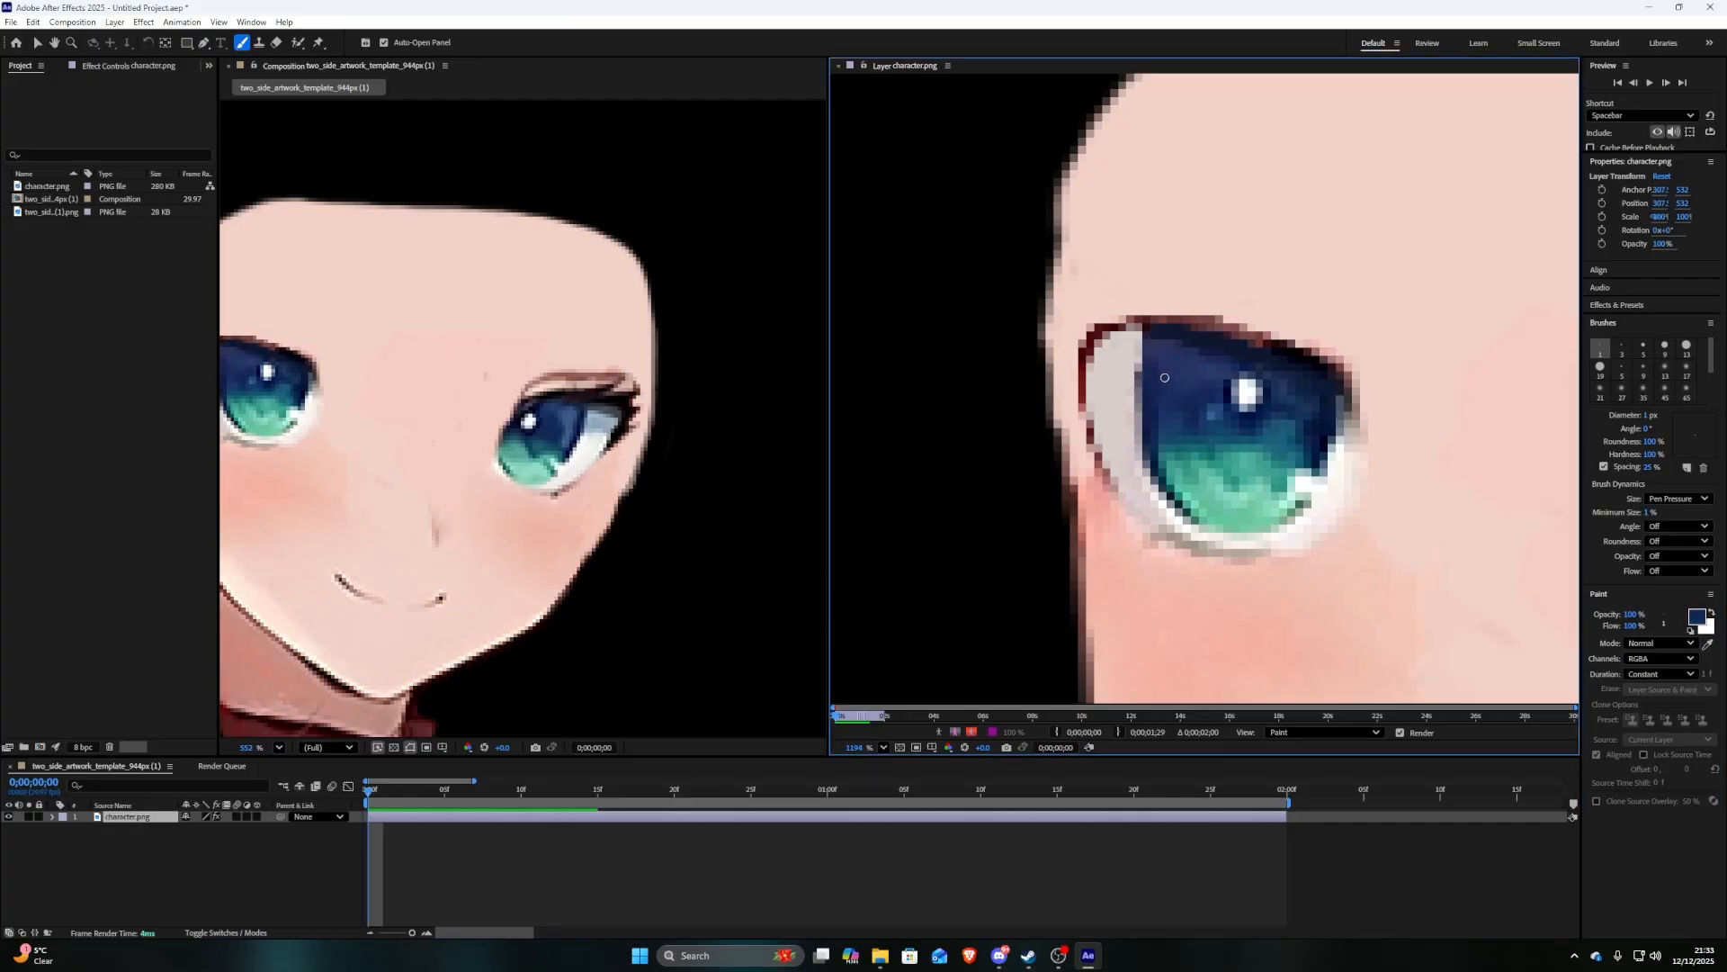
# Clean up the left-hand eye's iris edge and paint over the fringe along its upper lid with sampled skin tone
pyautogui.moveTo(854, 747)
pyautogui.mouseDown()
pyautogui.moveTo(119, 663)
pyautogui.moveTo(886, 663)
pyautogui.mouseUp()
pyautogui.keyDown('alt'); pyautogui.click(1371, 385); pyautogui.keyUp('alt')
pyautogui.click(1361, 386)
pyautogui.keyDown('alt'); pyautogui.click(1446, 466); pyautogui.keyUp('alt')
pyautogui.moveTo(1360, 439)
pyautogui.mouseDown()
pyautogui.moveTo(1312, 349)
pyautogui.moveTo(1264, 333)
pyautogui.mouseUp()
pyautogui.moveTo(1206, 317)
pyautogui.mouseDown()
pyautogui.moveTo(1116, 315)
pyautogui.moveTo(1197, 317)
pyautogui.mouseUp()
pyautogui.scroll(2, 1385, 487)
# Duplicate the character.png layer and sample a dark brush colour
pyautogui.click(160, 816)
pyautogui.hotkey('ctrl', 'd')
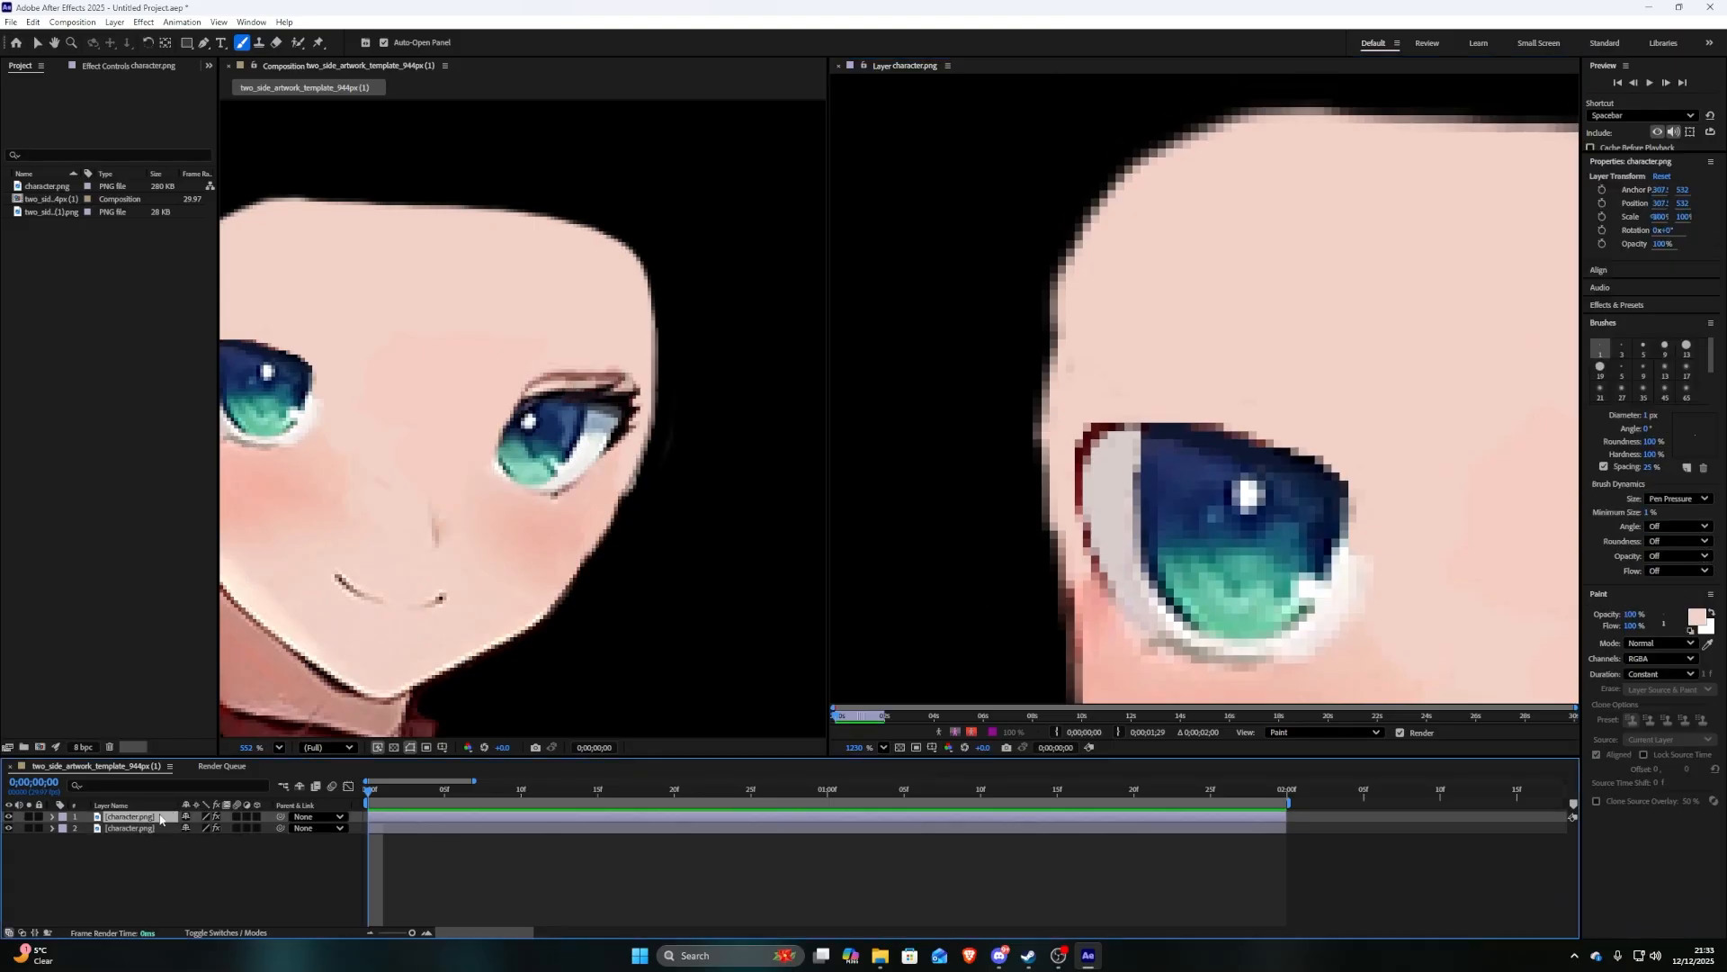
pyautogui.click(1706, 644)
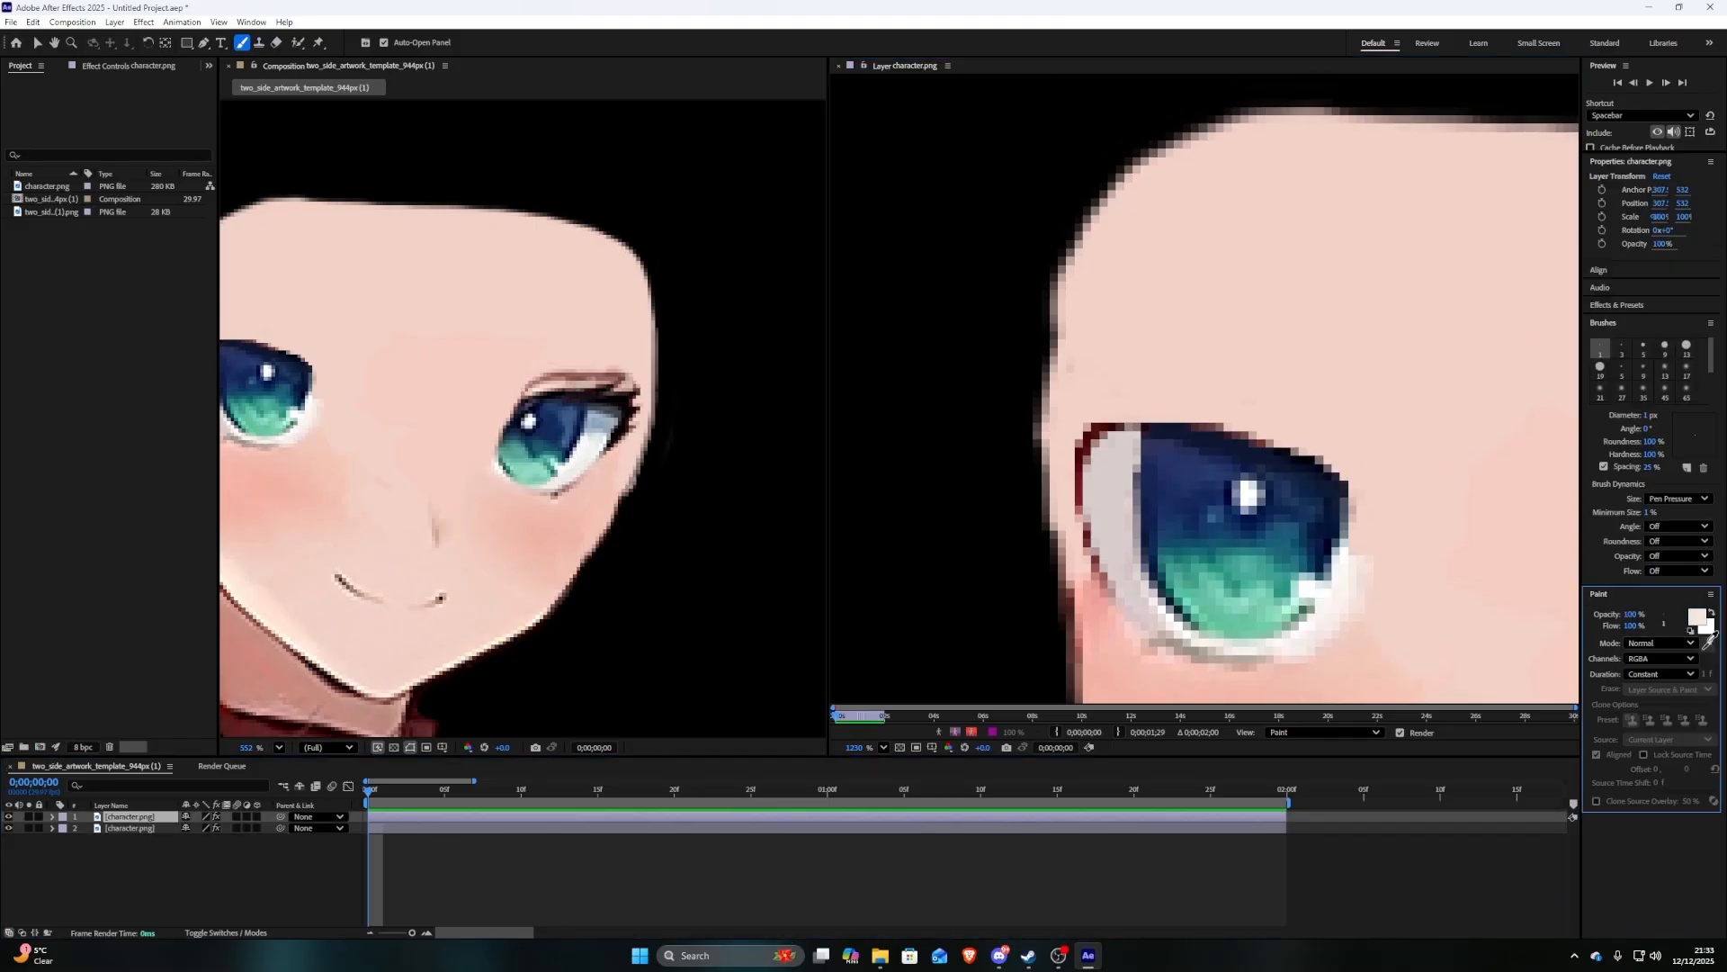
pyautogui.click(1096, 536)
pyautogui.click(130, 828)
pyautogui.click(139, 817)
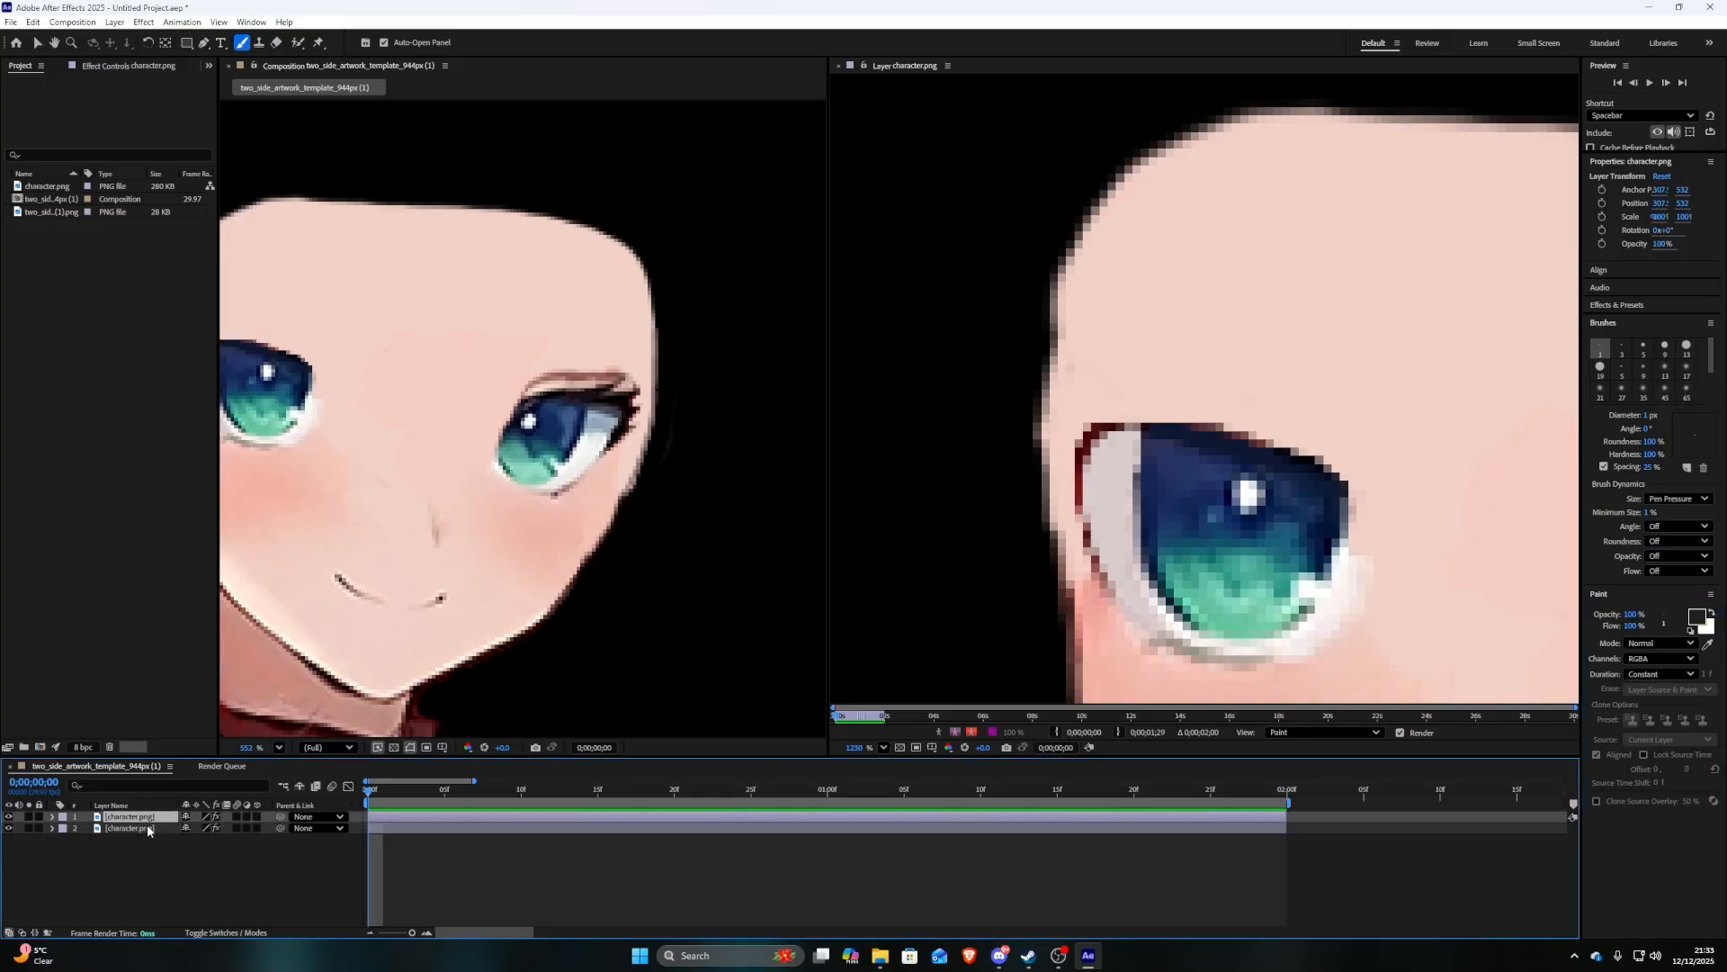
# Close the layer viewer, activate the Pen tool and frame the right-hand eye in the composition
pyautogui.click(837, 66)
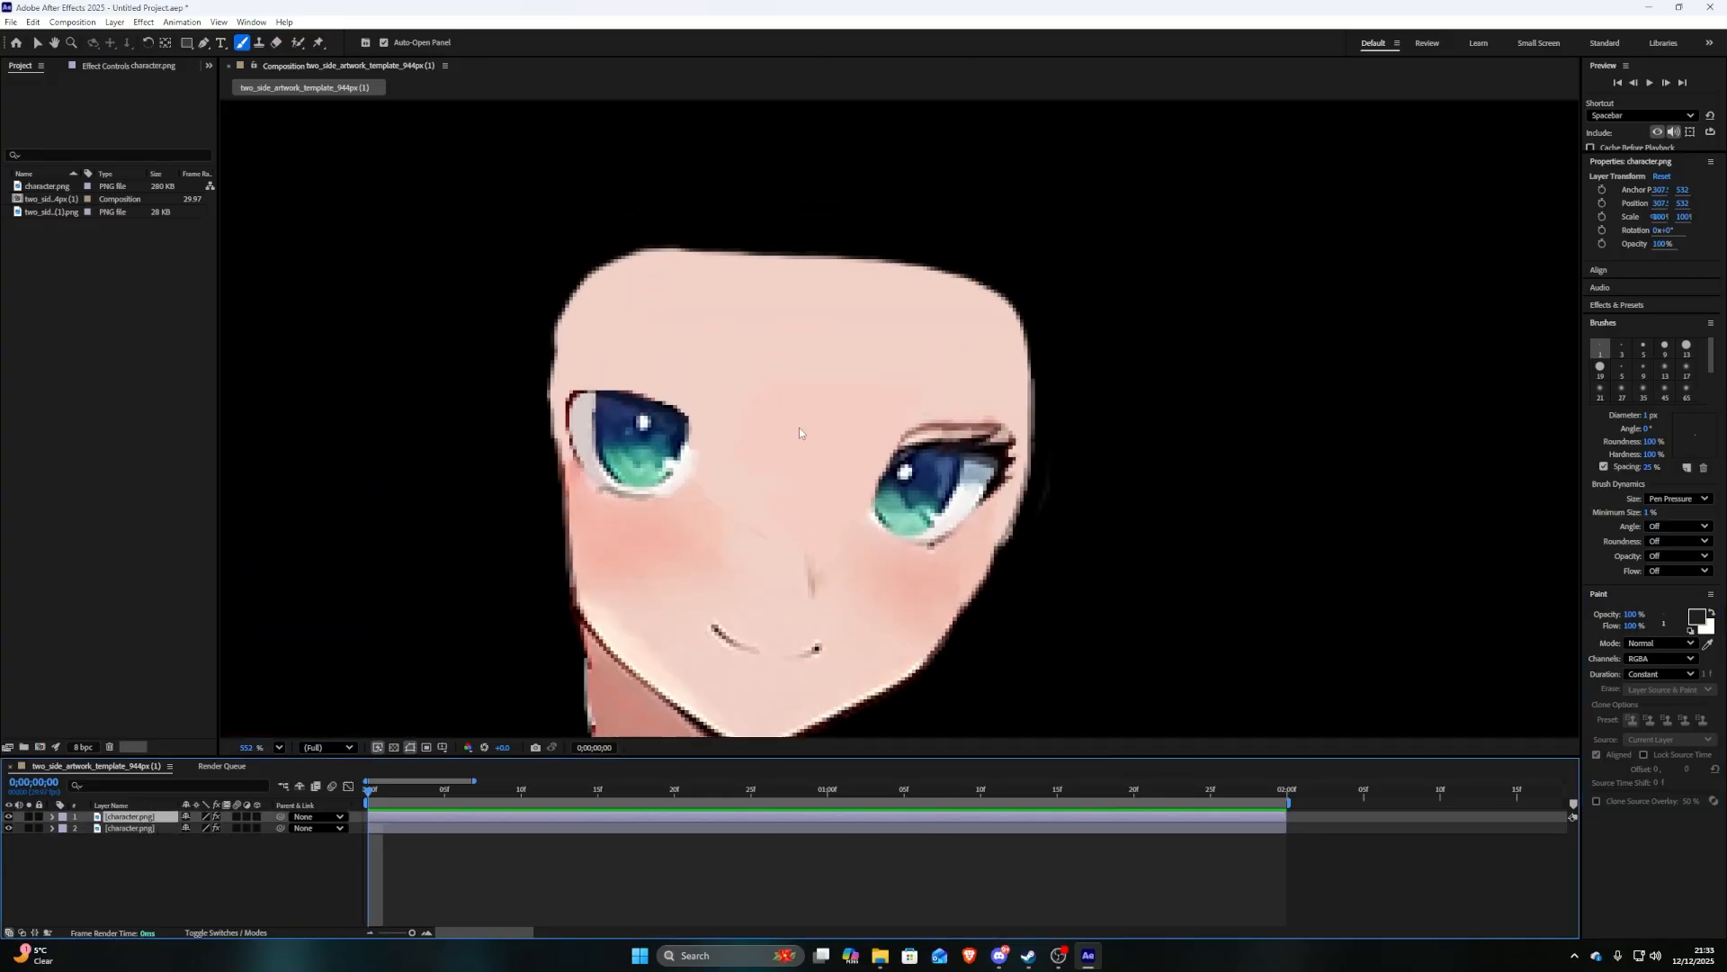
pyautogui.click(205, 43)
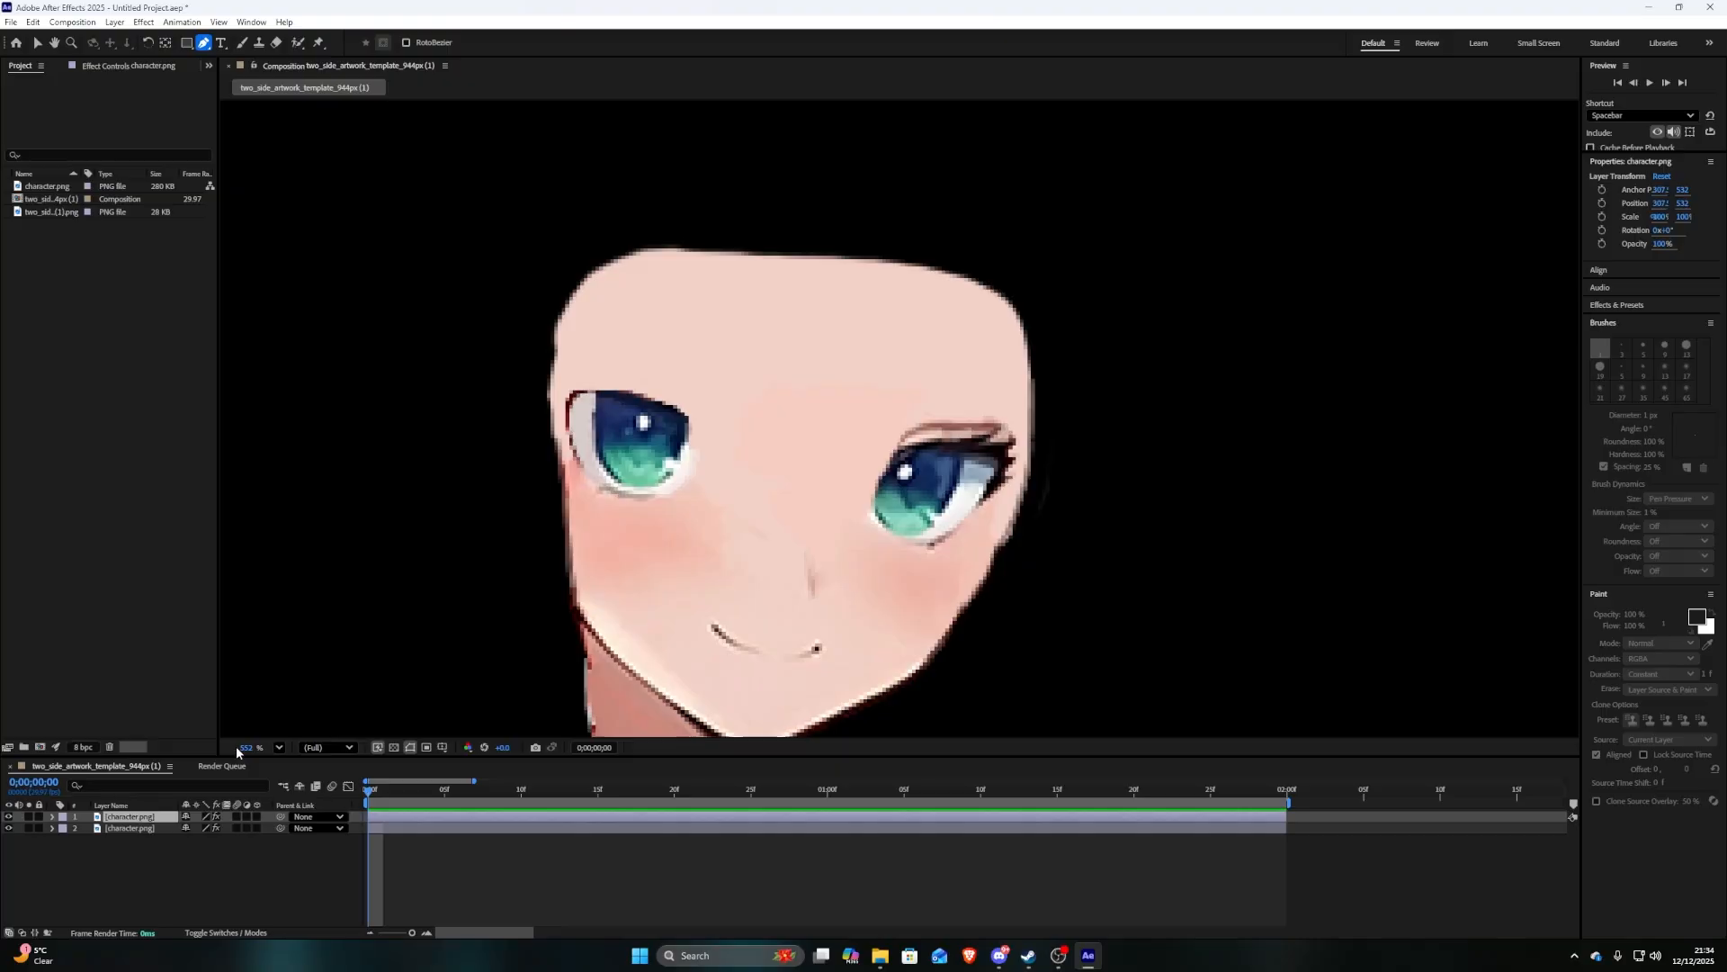
pyautogui.scroll(6, 831, 574)
pyautogui.scroll(-1, 832, 574)
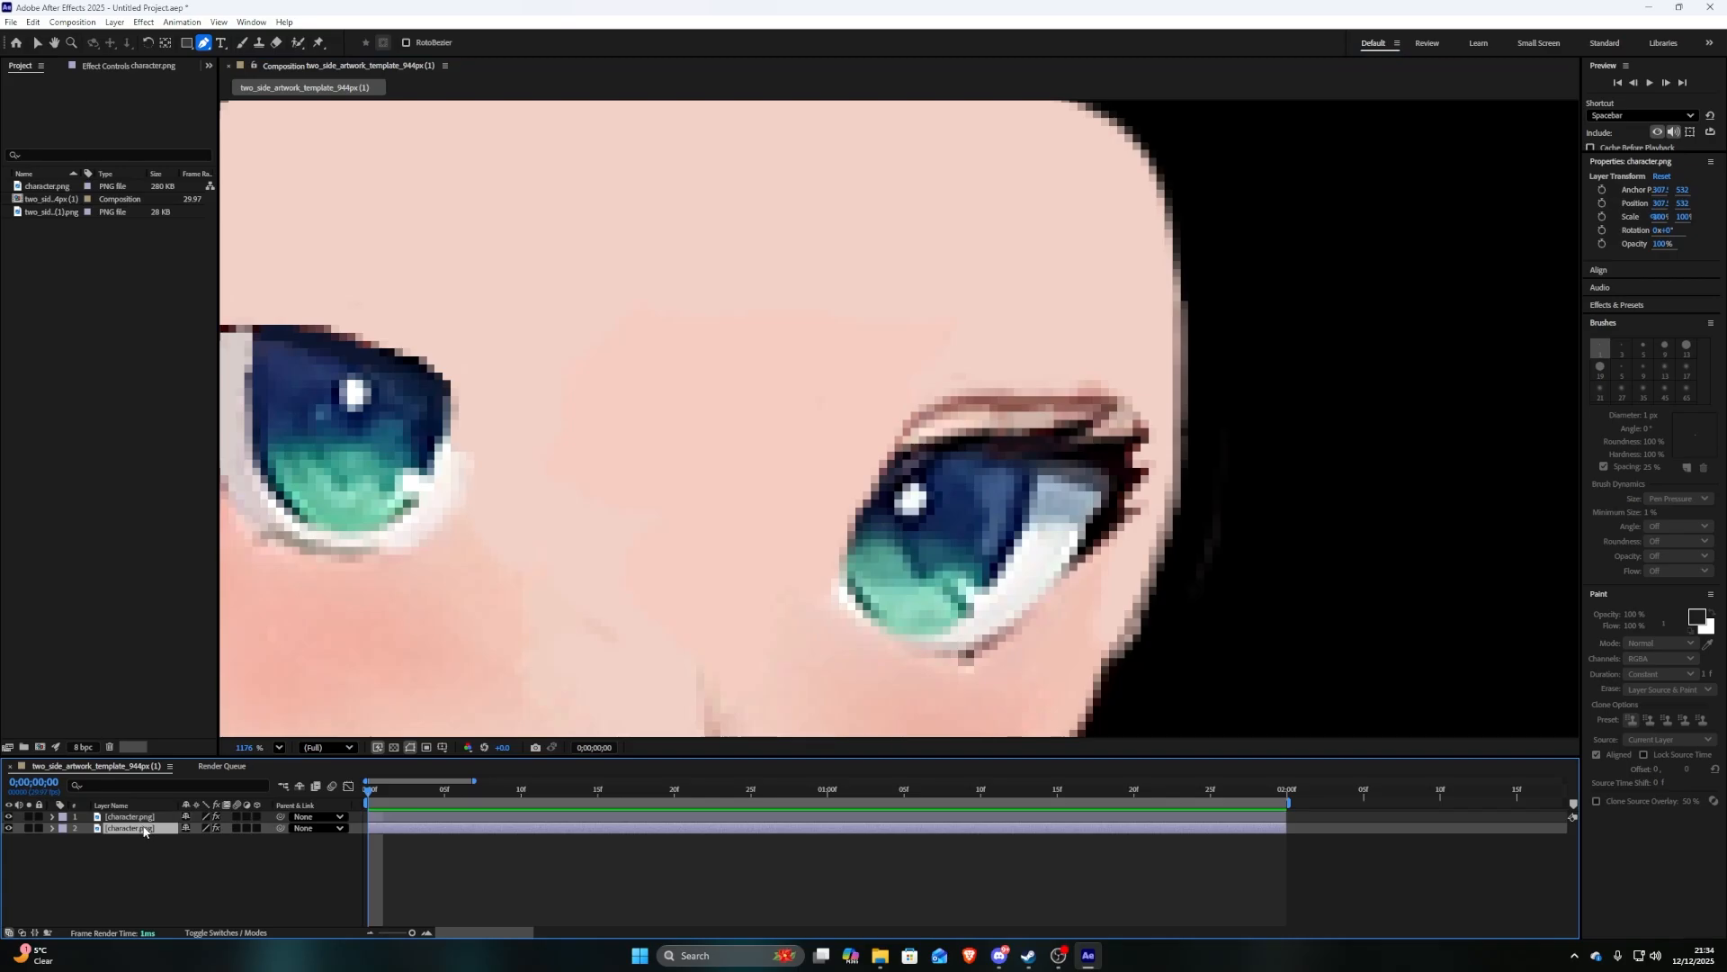
pyautogui.click(1067, 572)
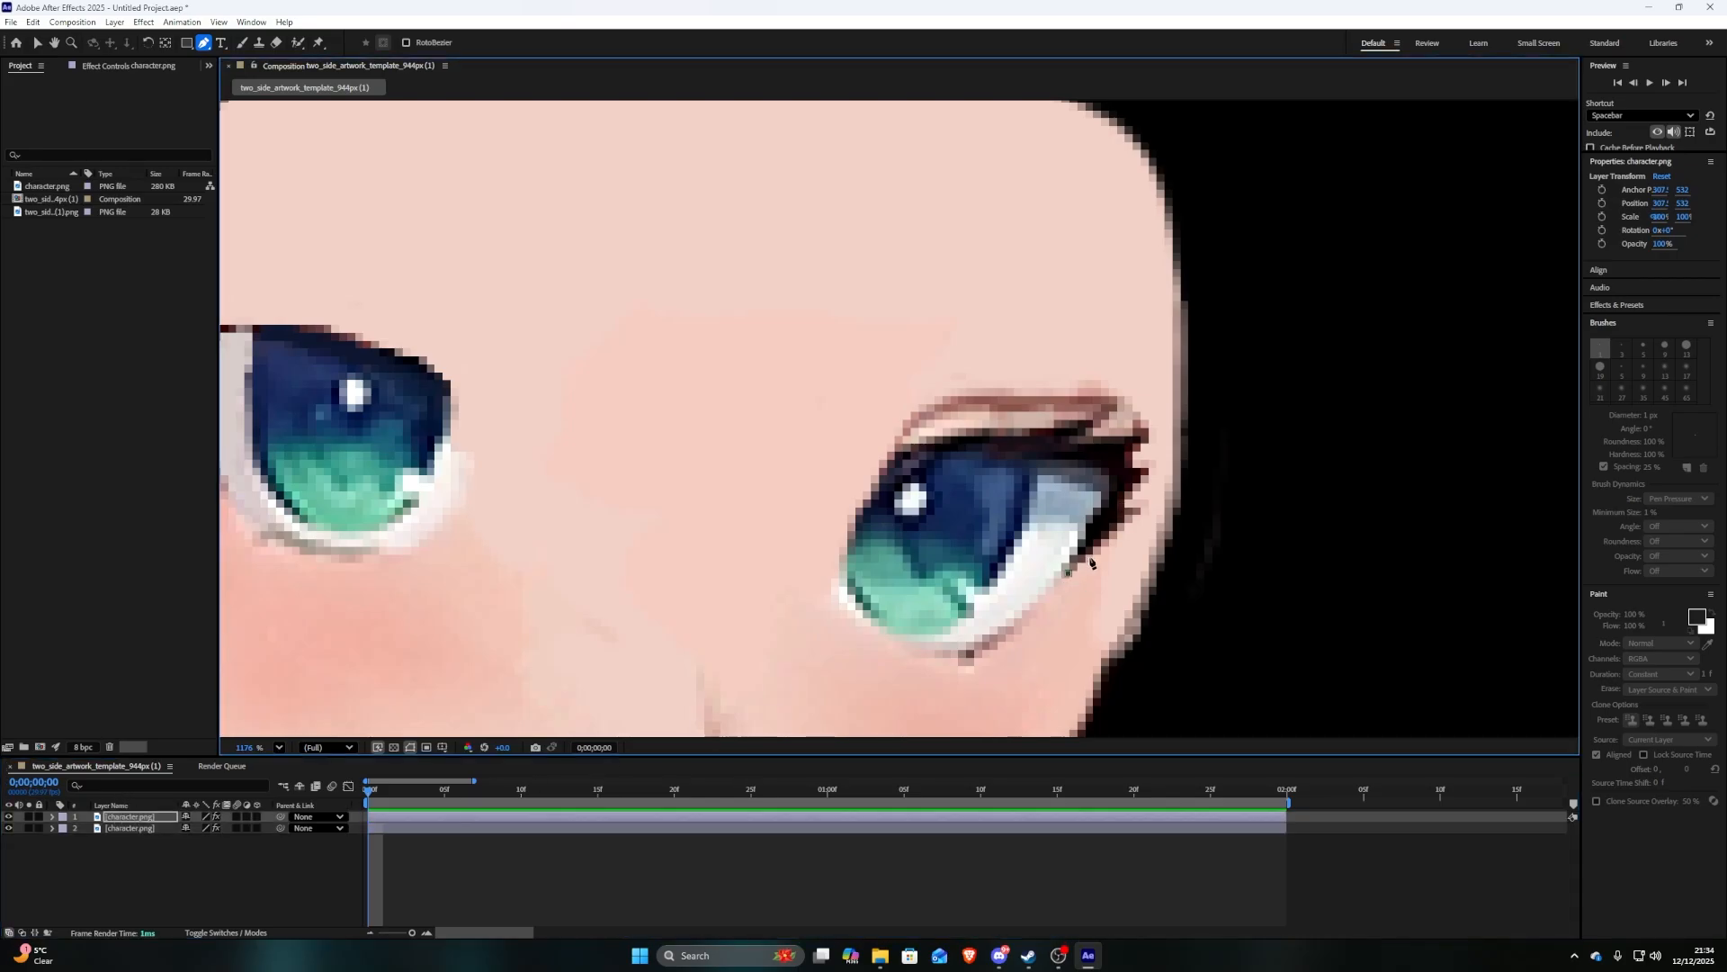
pyautogui.hotkey('ctrl', 'z')
pyautogui.hotkey('ctrl', 'z')
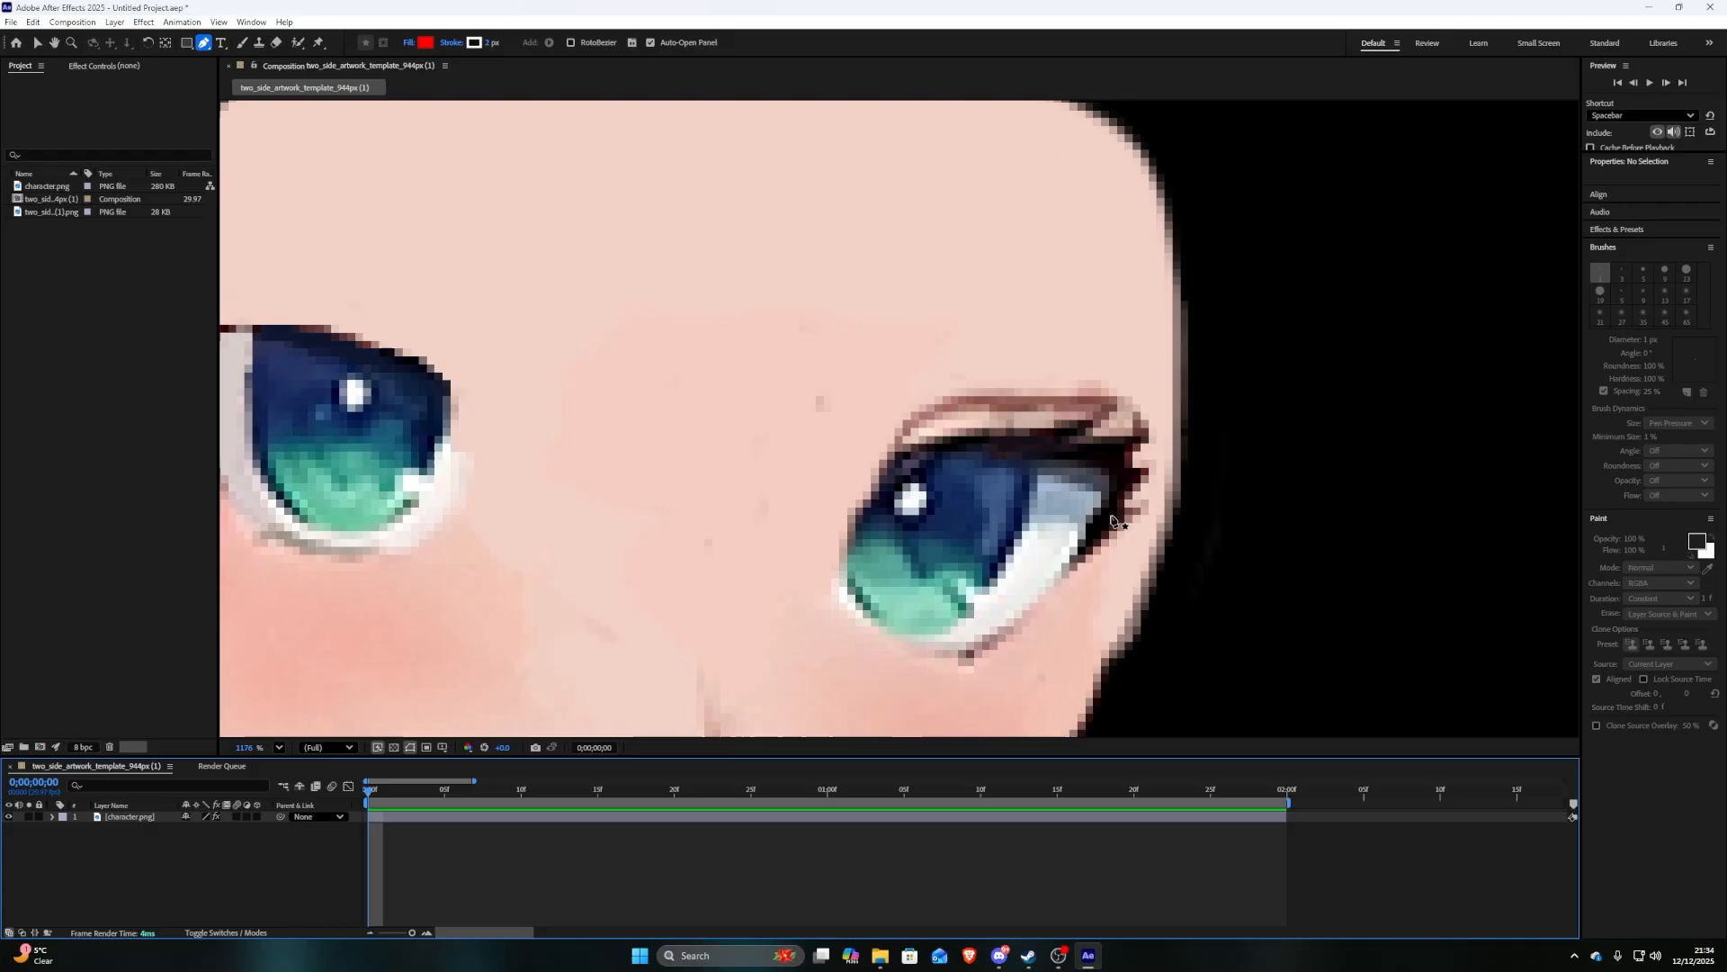
pyautogui.click(896, 453)
pyautogui.click(948, 433)
pyautogui.click(1009, 430)
pyautogui.click(1091, 421)
pyautogui.hotkey('ctrl', 'z')
pyautogui.hotkey('ctrl', 'z')
pyautogui.hotkey('ctrl', 'z')
pyautogui.hotkey('ctrl', 'z')
# Duplicate the character.png layer and draw a closed Pen mask on the copy around the right-hand eye's dark upper lashes
pyautogui.click(127, 818)
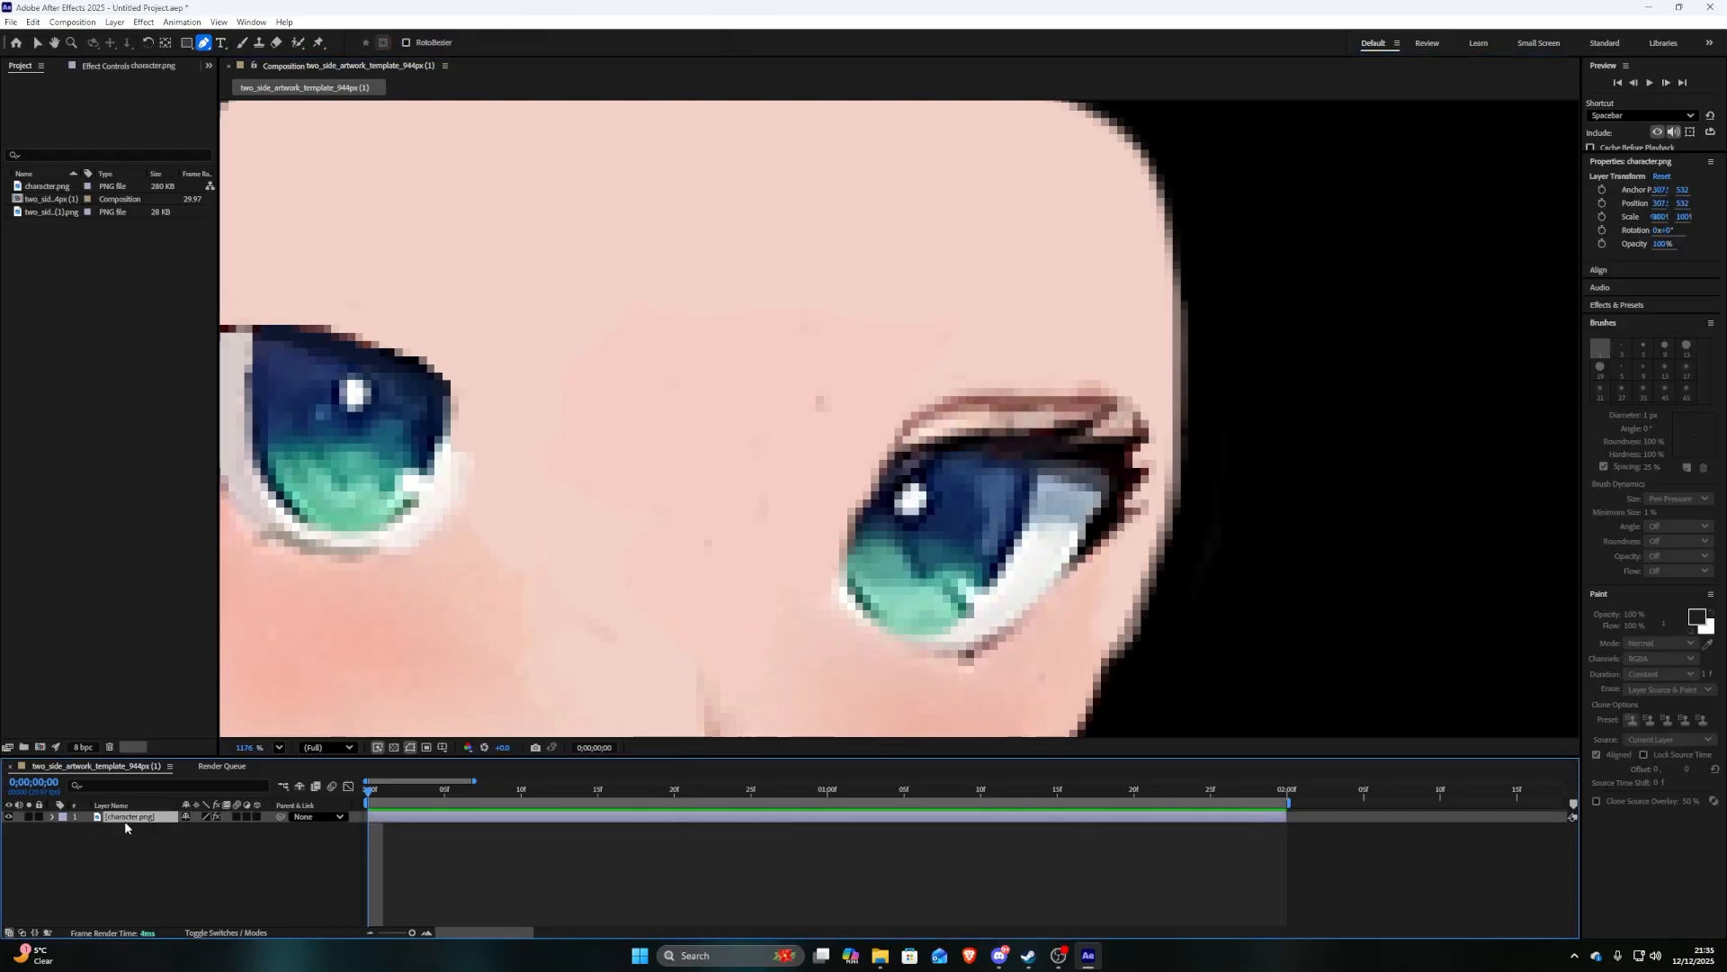
pyautogui.hotkey('ctrl', 'd')
pyautogui.click(905, 444)
pyautogui.click(946, 434)
pyautogui.click(1015, 427)
pyautogui.click(1051, 424)
pyautogui.click(1088, 418)
pyautogui.click(1090, 436)
pyautogui.click(1141, 435)
pyautogui.click(1133, 455)
pyautogui.click(1145, 468)
pyautogui.click(1139, 490)
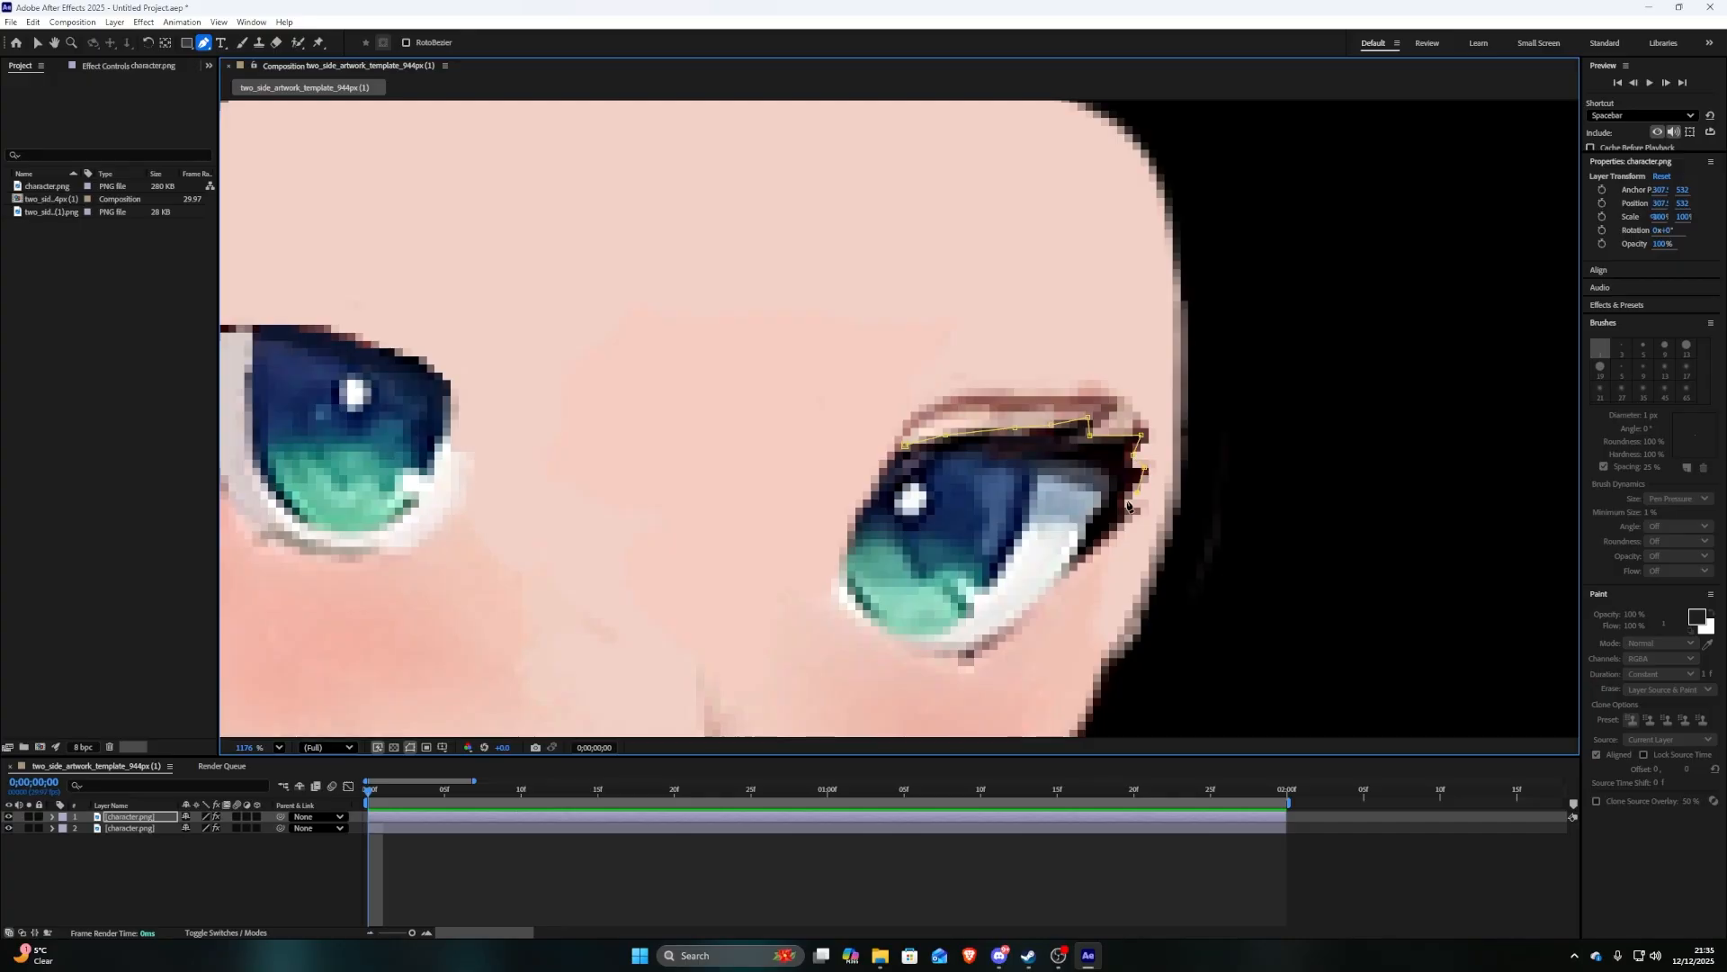
pyautogui.click(1123, 502)
pyautogui.click(965, 452)
pyautogui.click(905, 445)
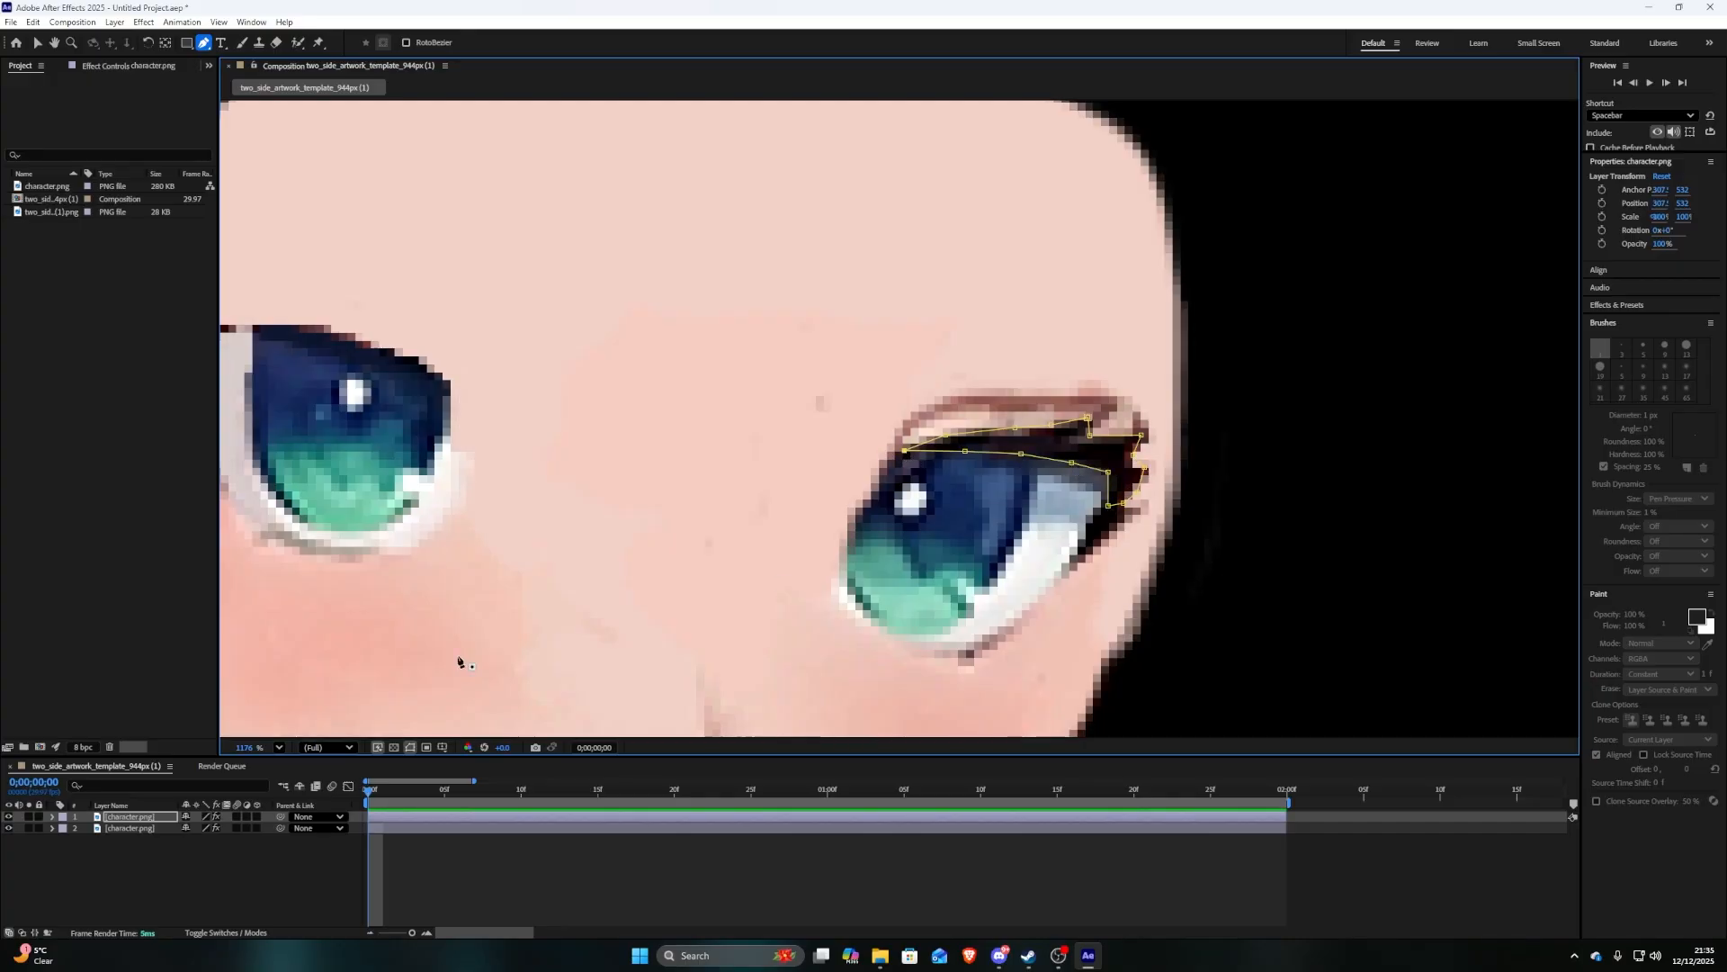
# Delete all the brush strokes from the Paint effect of the masked lash copy
pyautogui.click(52, 816)
pyautogui.click(64, 839)
pyautogui.click(37, 42)
pyautogui.moveTo(1120, 476)
pyautogui.mouseDown()
pyautogui.moveTo(945, 444)
pyautogui.moveTo(1223, 393)
pyautogui.mouseUp()
pyautogui.hotkey('ctrl', 'z')
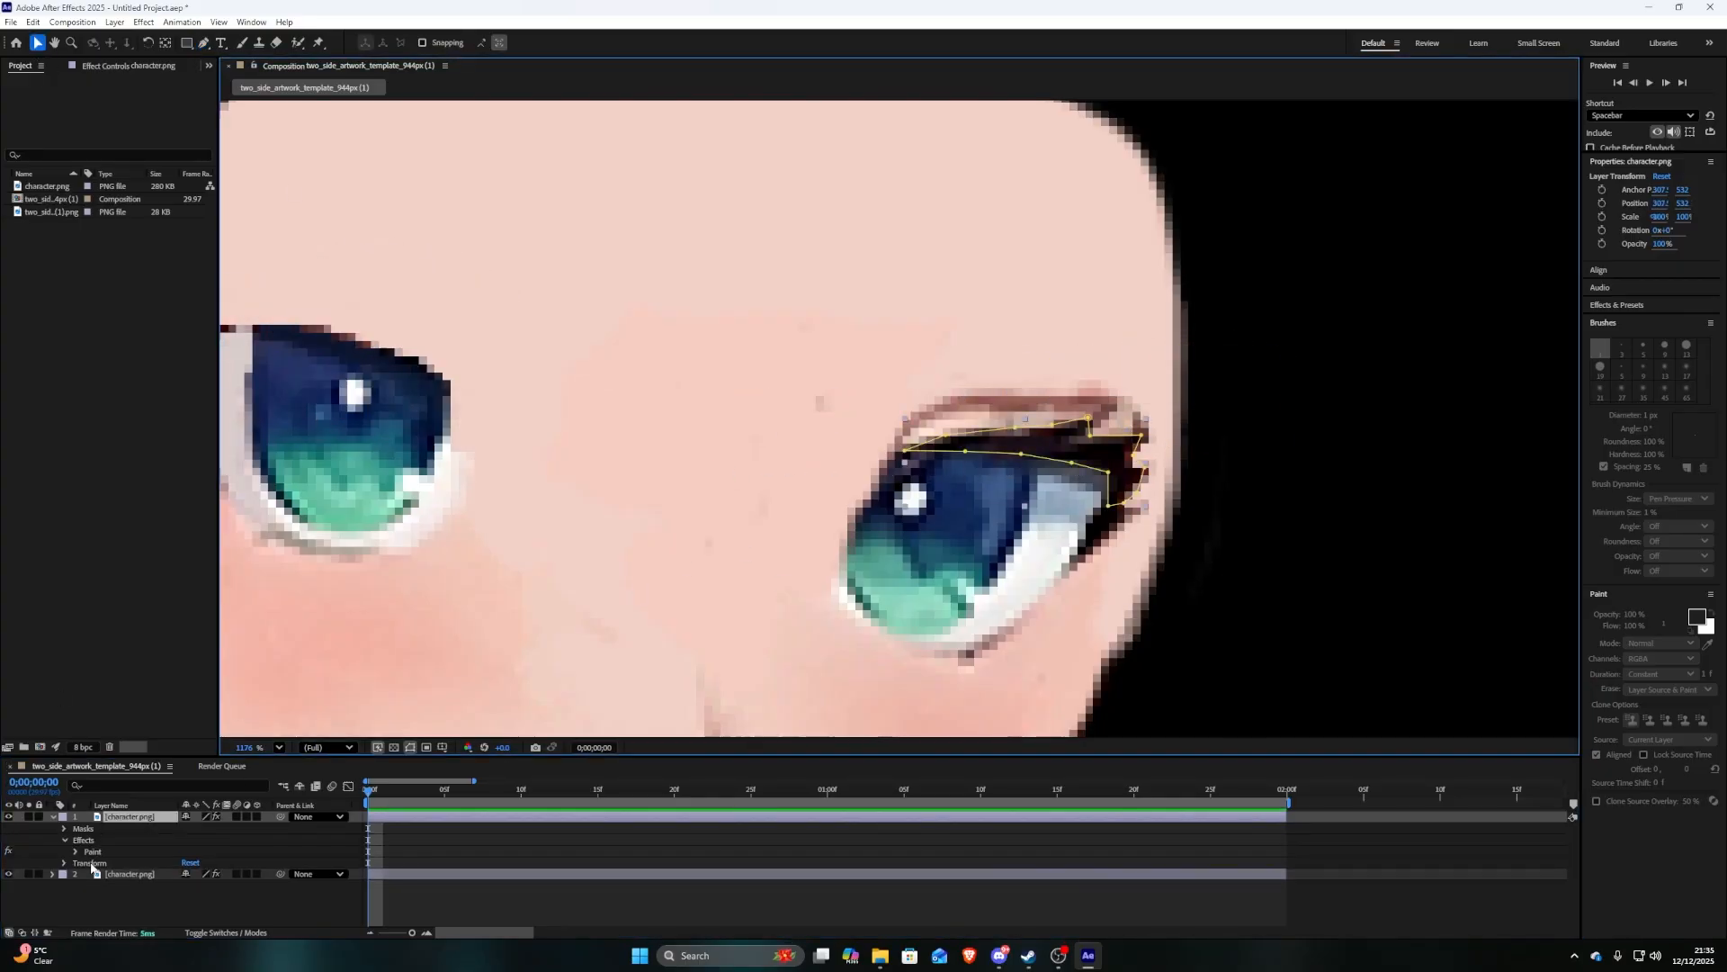
pyautogui.click(75, 852)
pyautogui.scroll(-1, 80, 869)
pyautogui.scroll(-1, 99, 851)
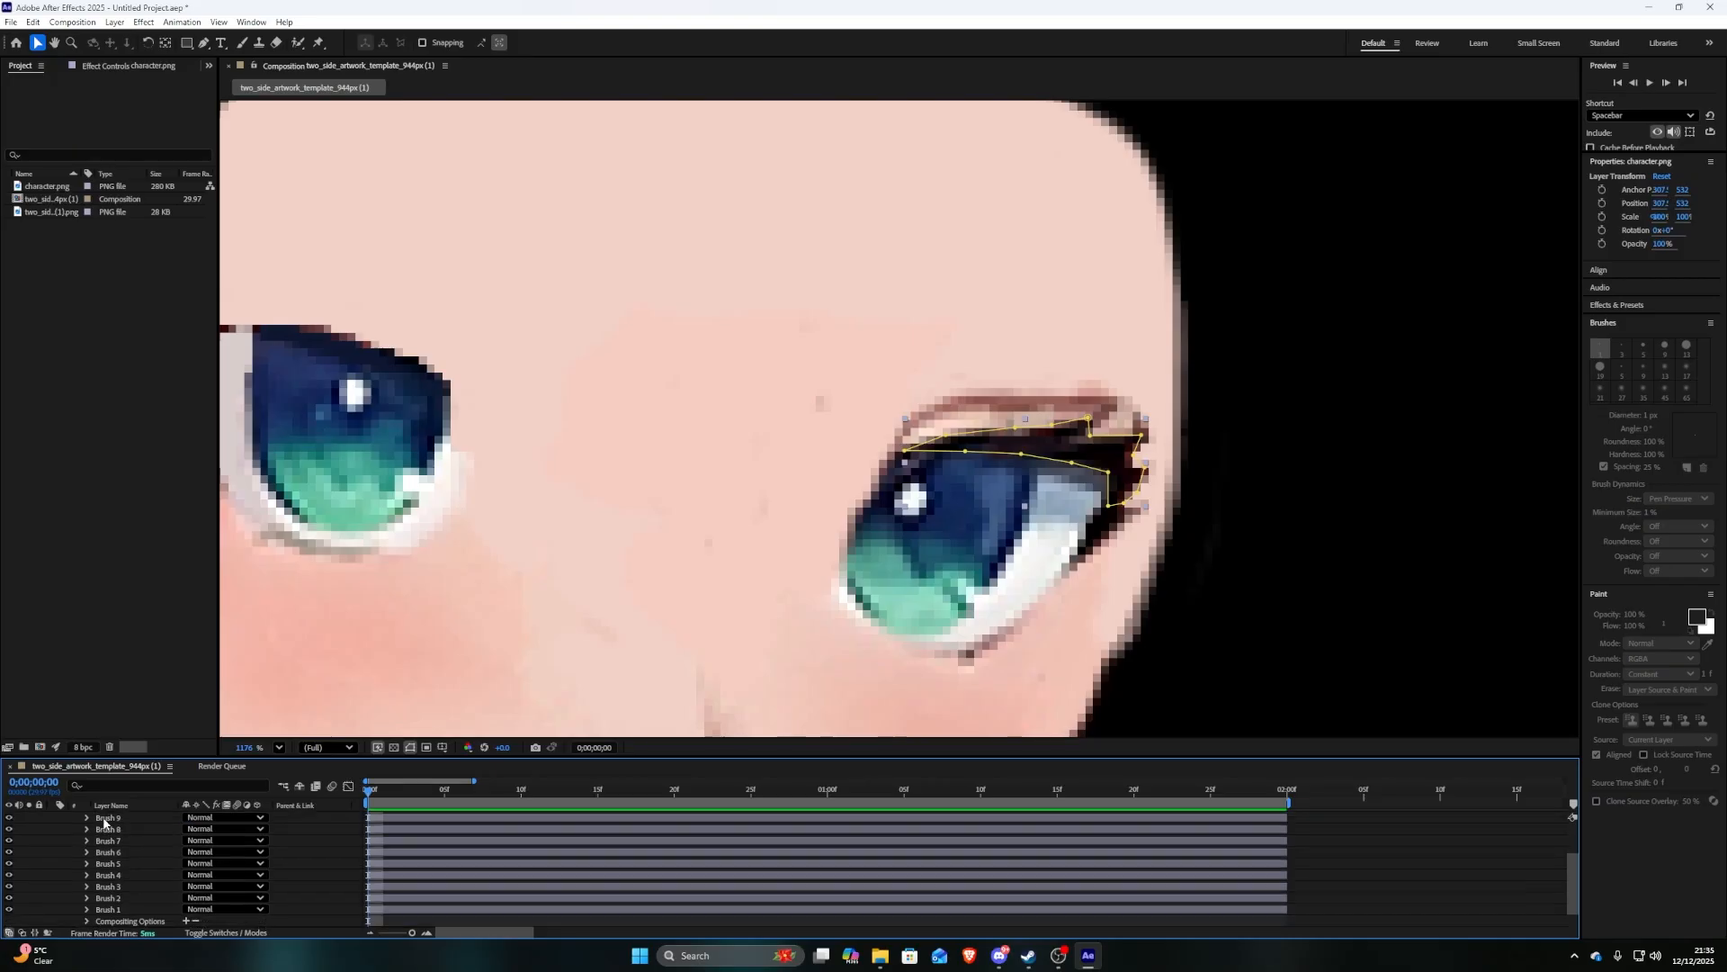
pyautogui.scroll(-2, 108, 845)
pyautogui.keyDown('shift'); pyautogui.click(121, 886); pyautogui.keyUp('shift')
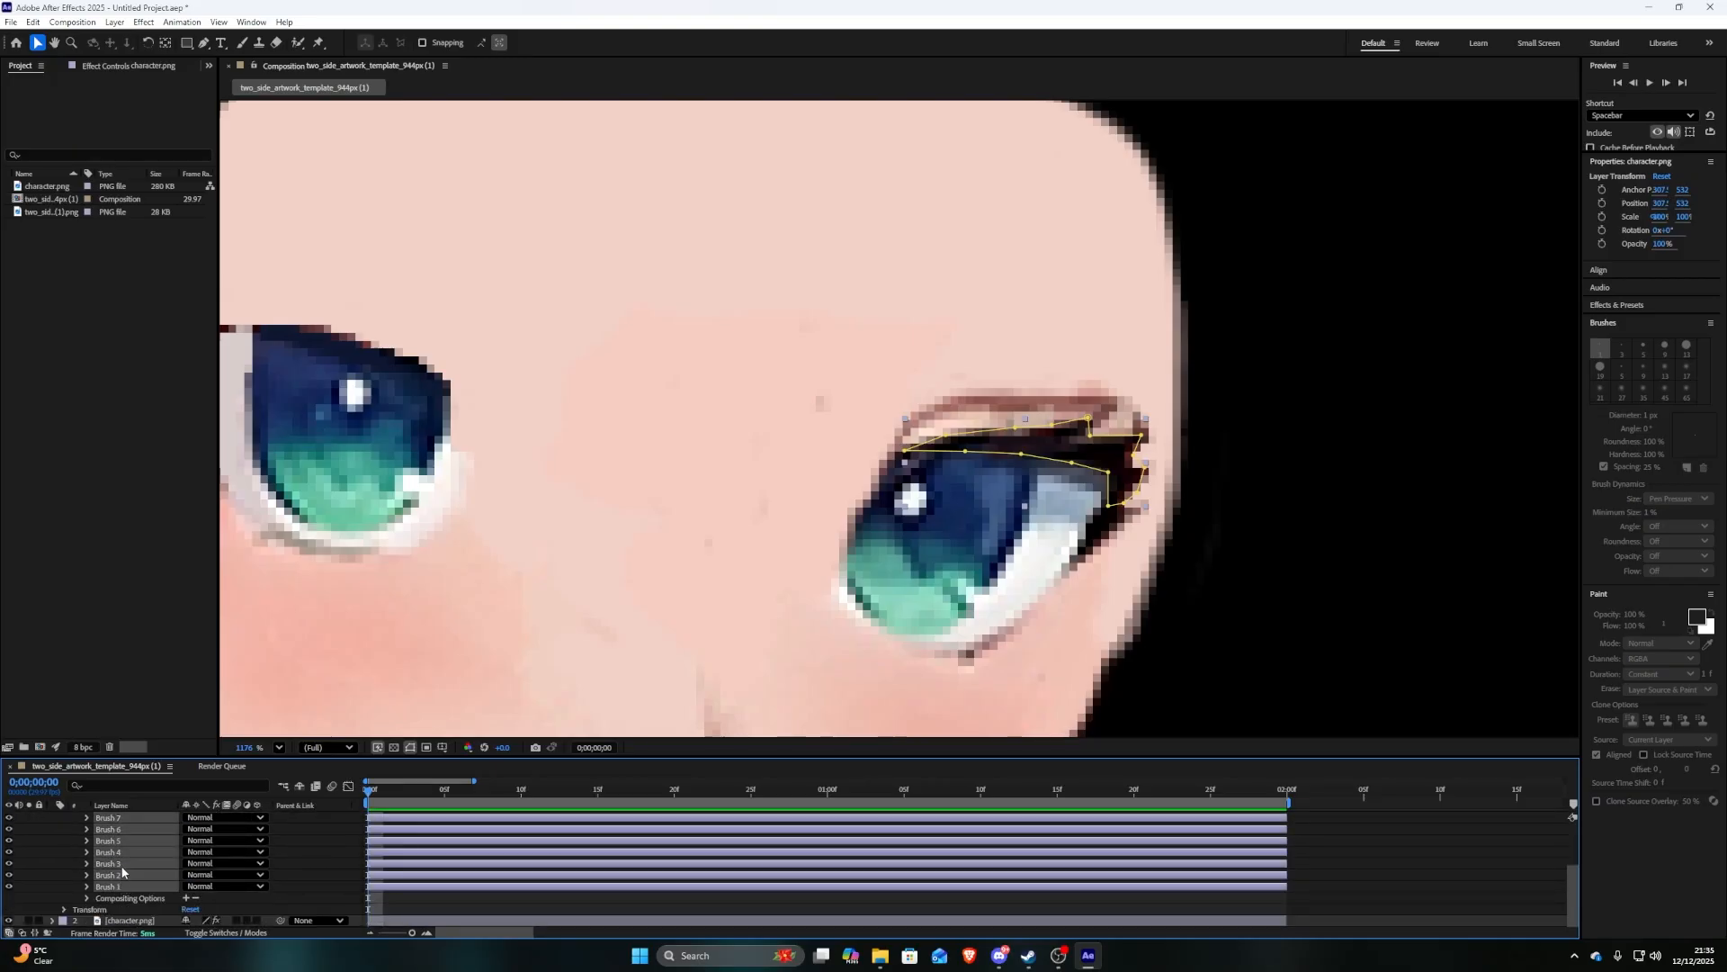
pyautogui.press('Delete')
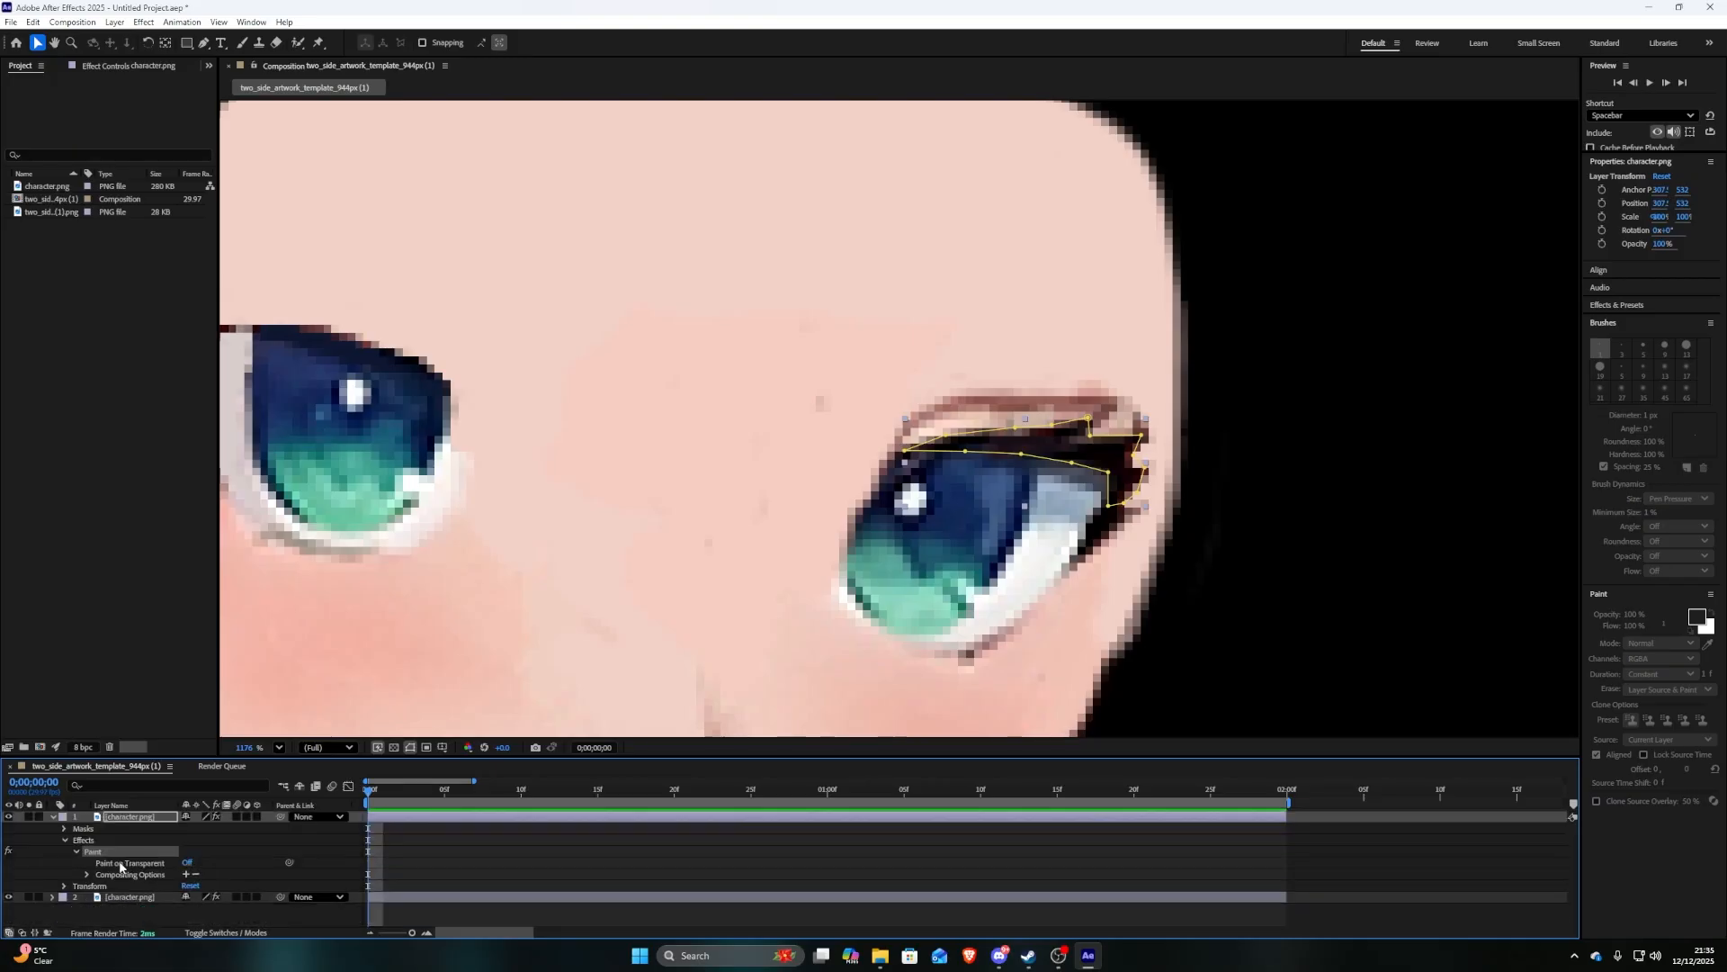
pyautogui.click(74, 850)
# Move the masked lash copy over to the left-hand eye and flip it horizontally with a scale of -100, 100%
pyautogui.moveTo(1046, 458); pyautogui.dragTo(456, 351)
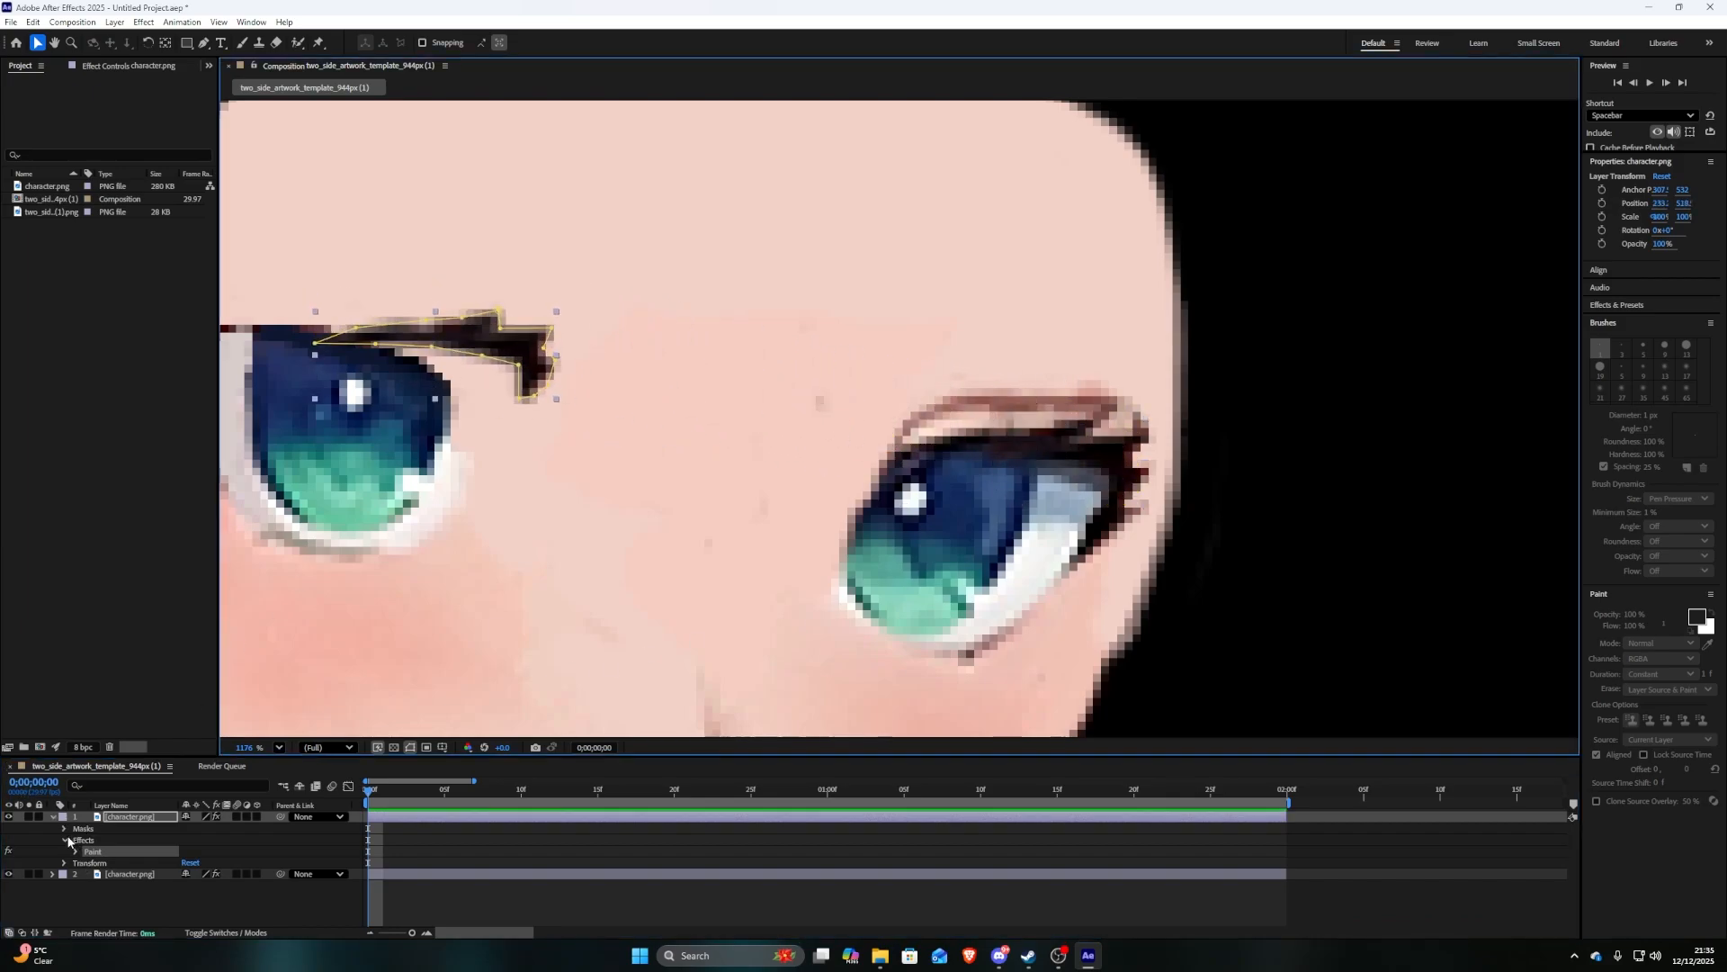
pyautogui.click(66, 840)
pyautogui.click(64, 851)
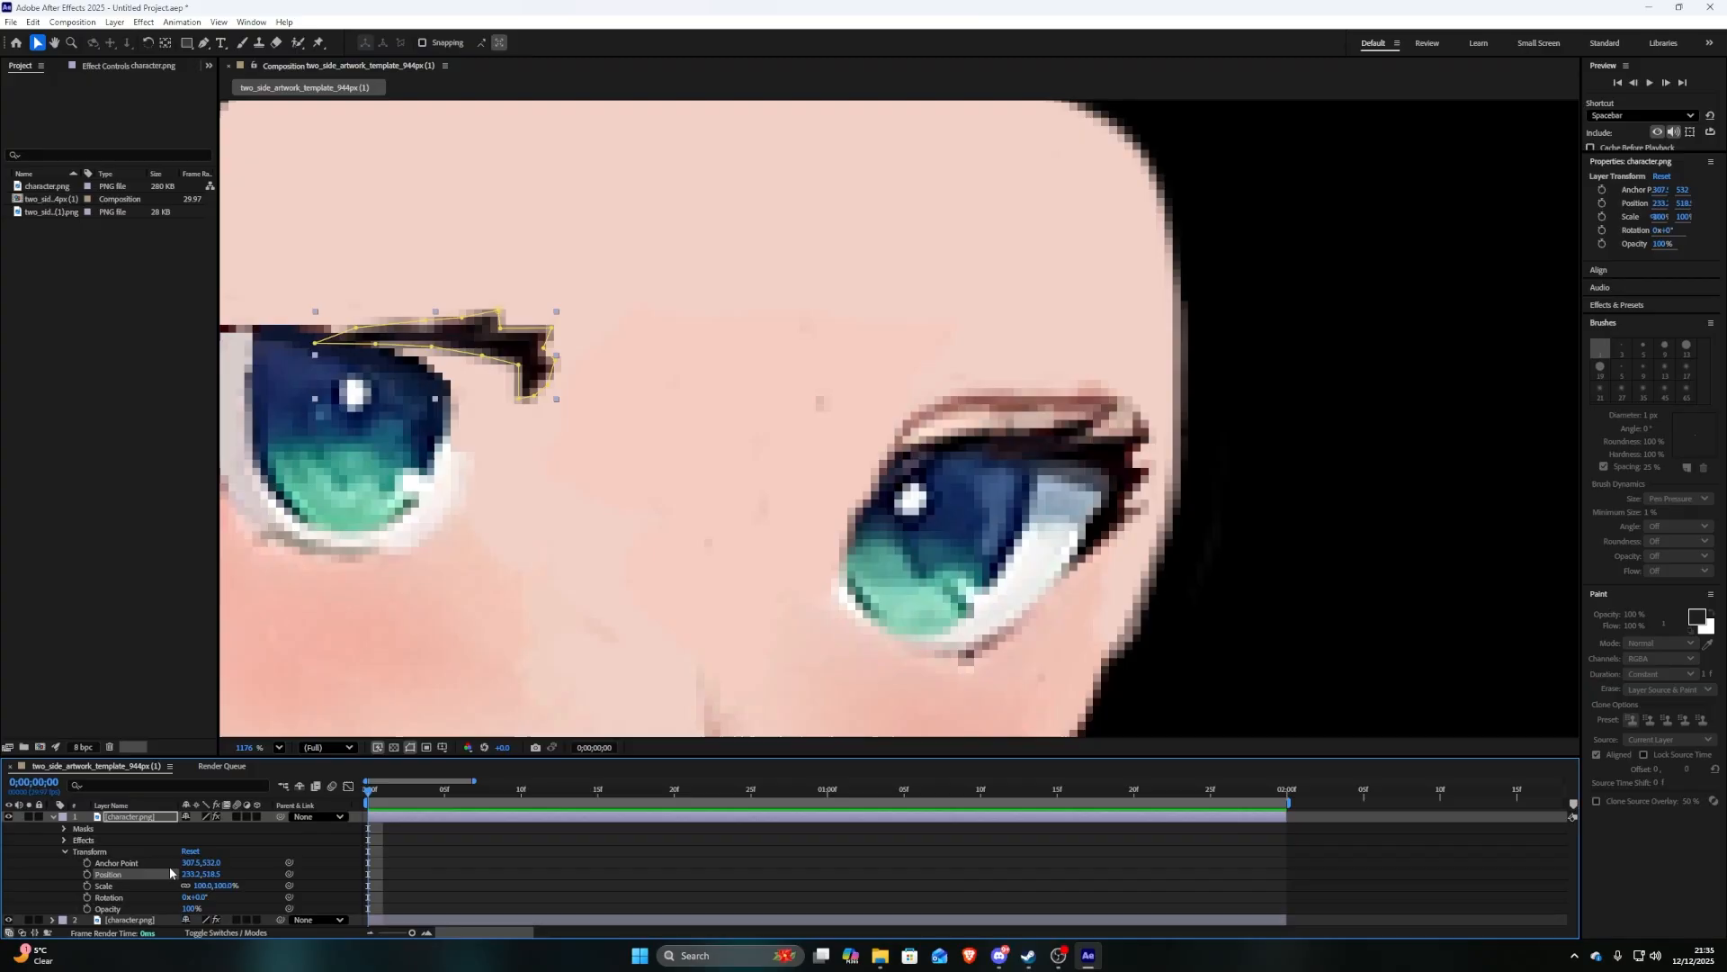
pyautogui.click(186, 889)
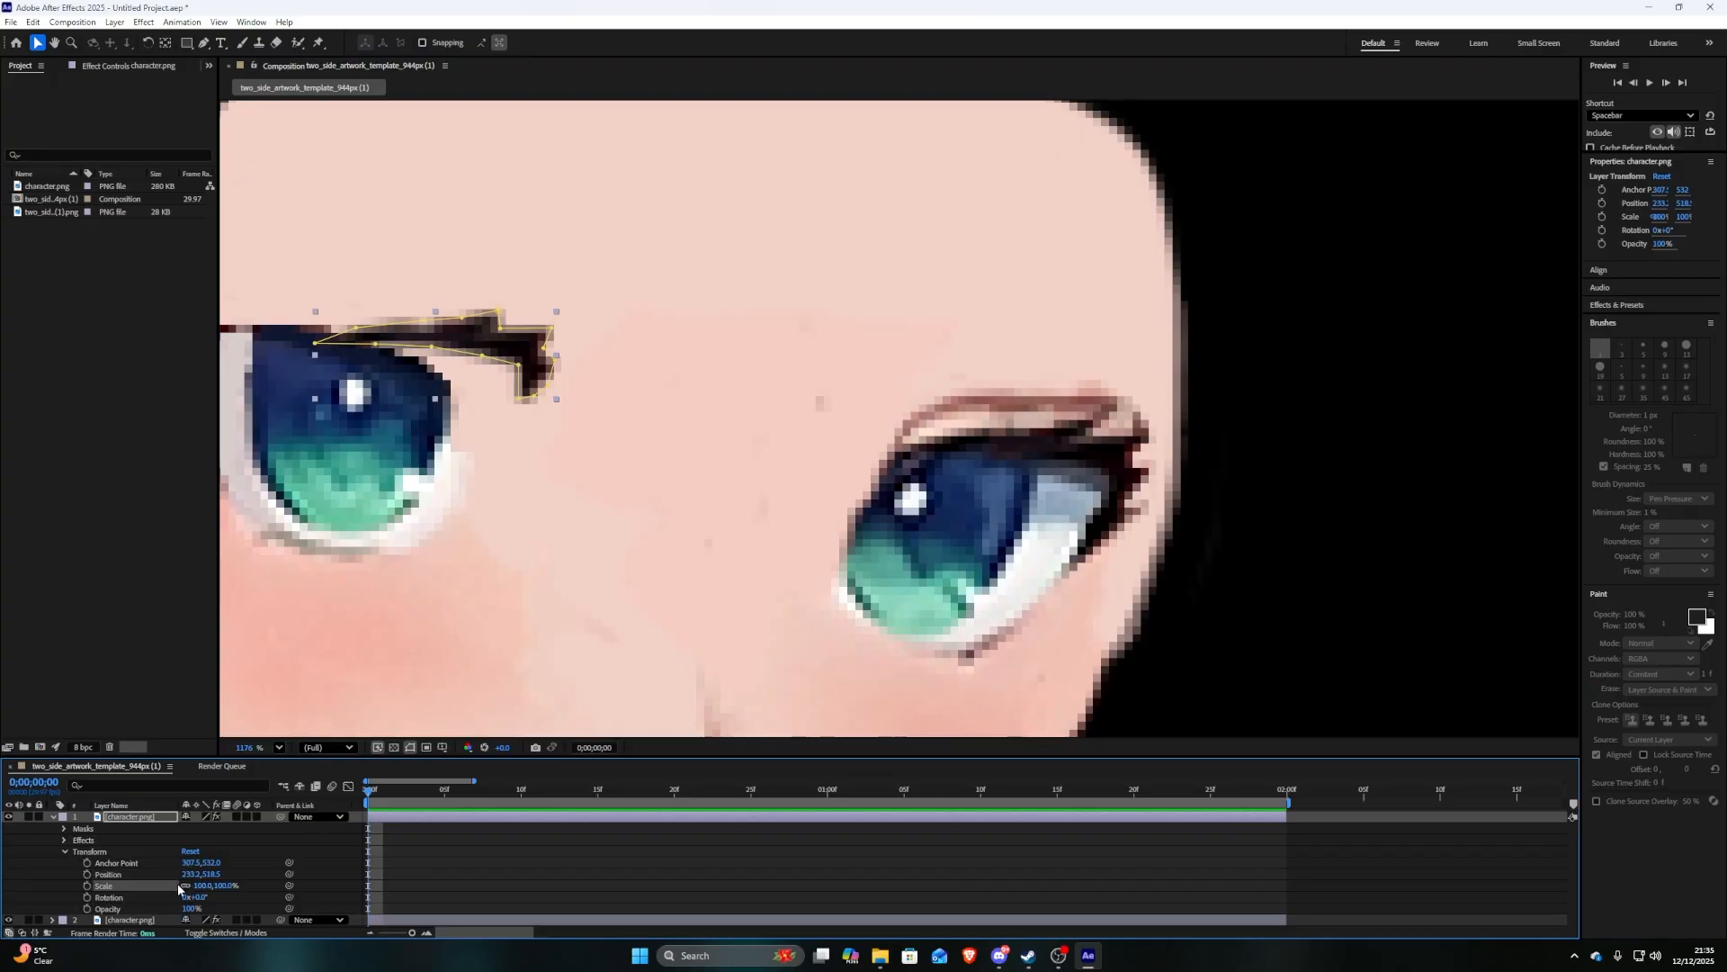
pyautogui.click(202, 886)
pyautogui.press('Return')
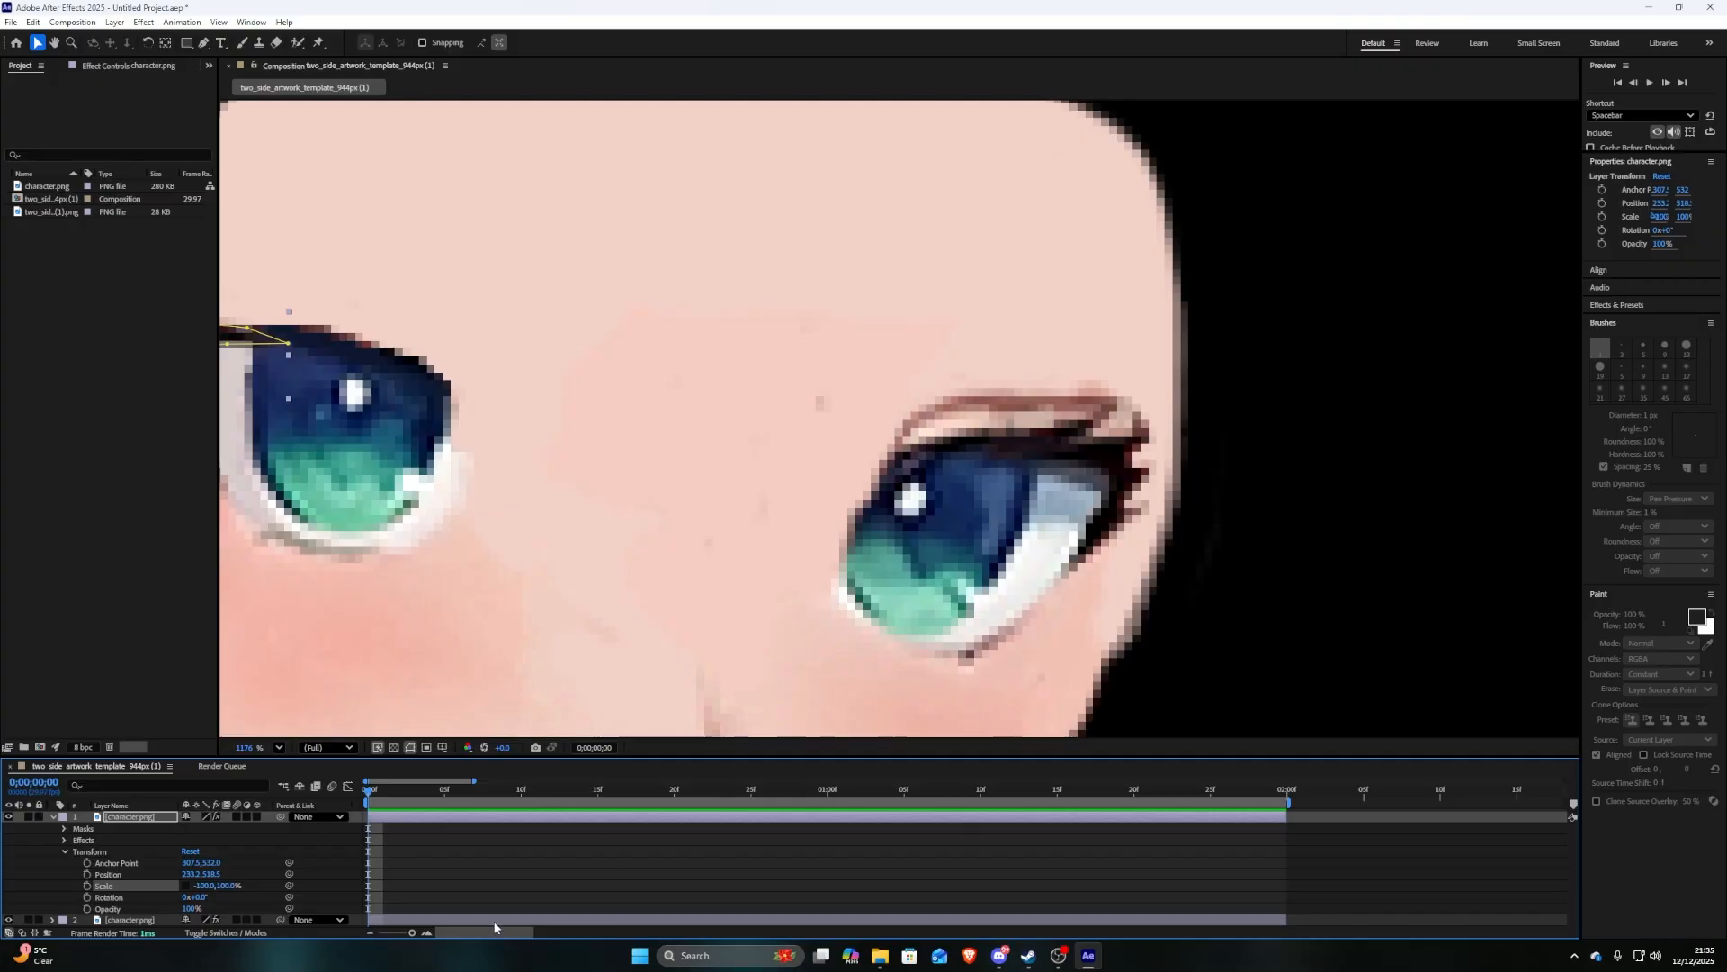
# Fit the flipped lashes onto the left-hand eye's upper lid with a 10° rotation and a position of about 211.2, 516.4
pyautogui.press('v')
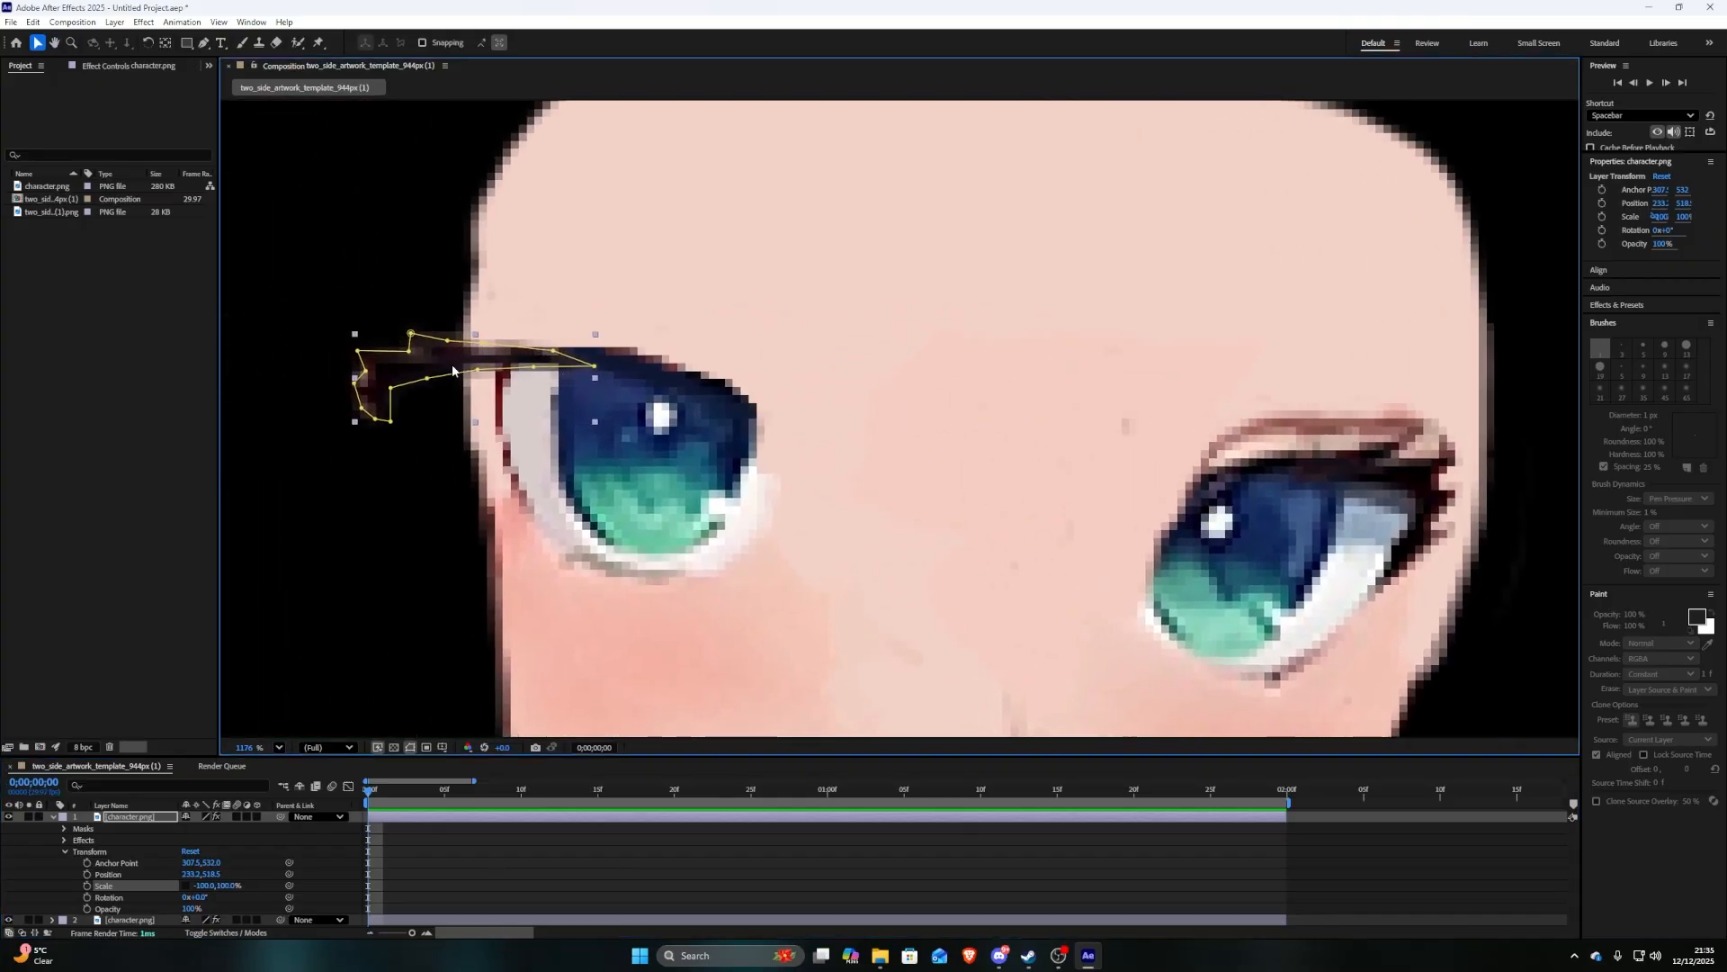
pyautogui.moveTo(454, 360); pyautogui.dragTo(584, 342)
pyautogui.moveTo(199, 897); pyautogui.dragTo(218, 897)
pyautogui.moveTo(1295, 422); pyautogui.dragTo(576, 342)
pyautogui.moveTo(212, 874); pyautogui.dragTo(214, 872)
pyautogui.moveTo(200, 896); pyautogui.dragTo(191, 897)
pyautogui.moveTo(189, 874); pyautogui.dragTo(220, 873)
# Reshape the lash mask's points so the flipped lashes follow the left-hand eye's upper outline and stay within the face edge
pyautogui.moveTo(720, 317); pyautogui.dragTo(755, 351)
pyautogui.moveTo(675, 300); pyautogui.dragTo(474, 253)
pyautogui.moveTo(475, 294); pyautogui.dragTo(500, 350)
pyautogui.moveTo(509, 304); pyautogui.dragTo(550, 305)
pyautogui.moveTo(598, 302); pyautogui.dragTo(607, 307)
pyautogui.moveTo(653, 309); pyautogui.dragTo(664, 312)
pyautogui.moveTo(757, 349); pyautogui.dragTo(746, 342)
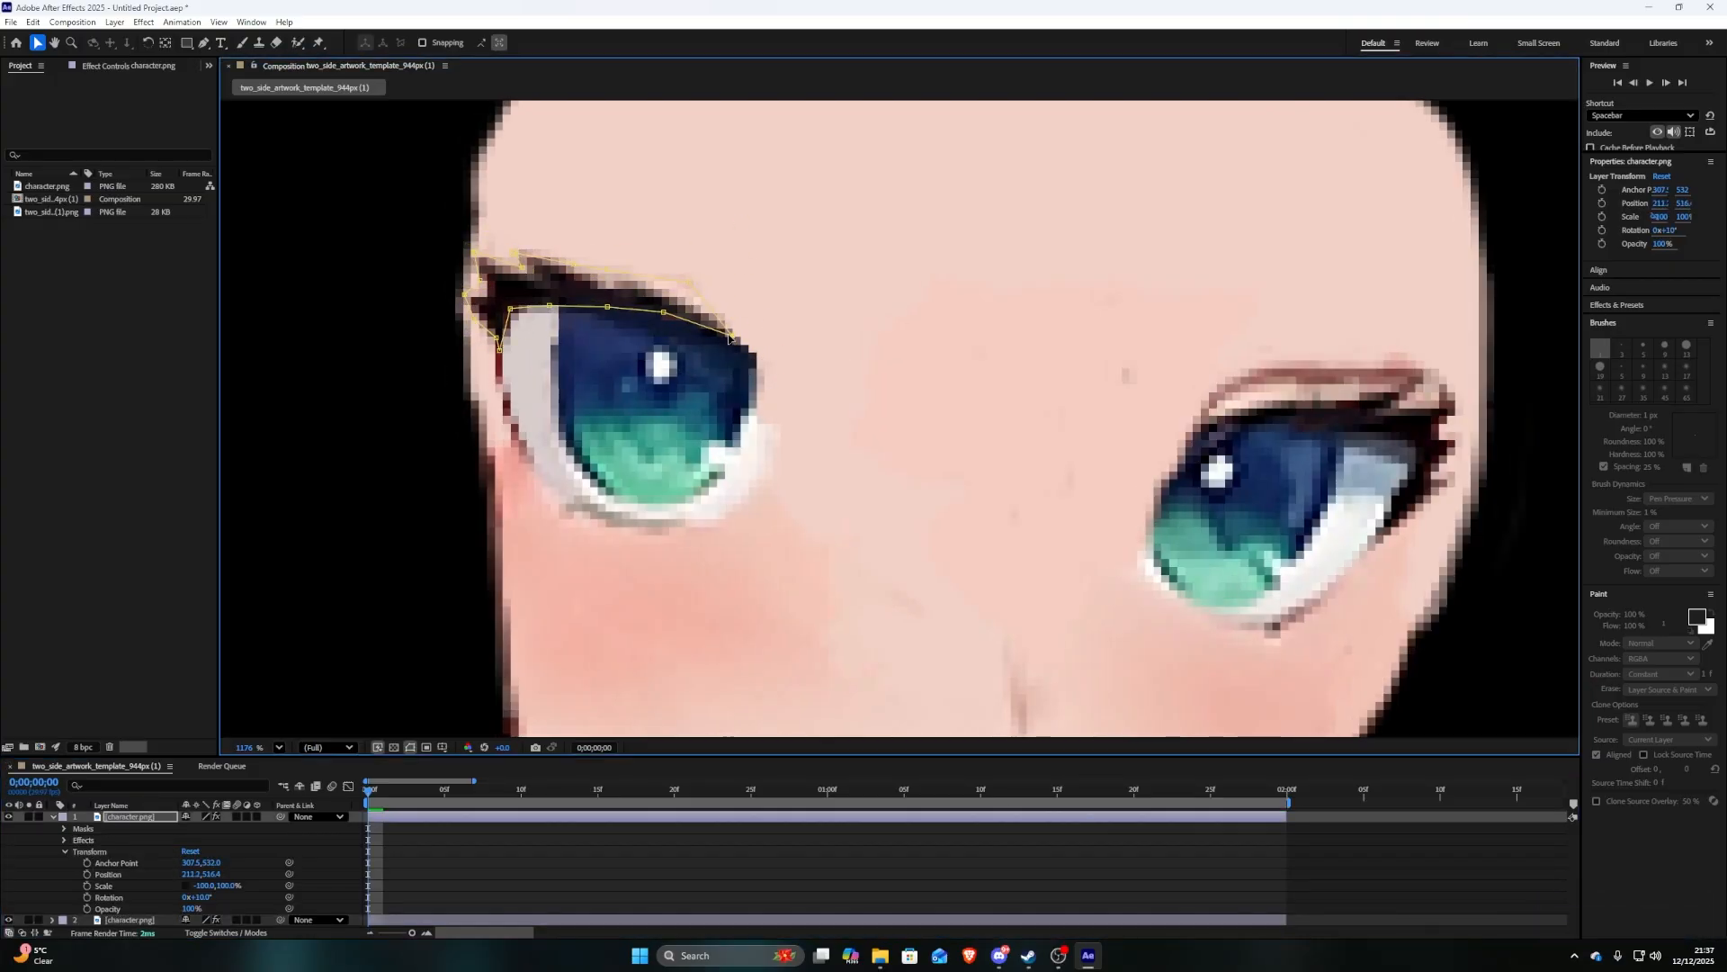
pyautogui.moveTo(573, 265); pyautogui.dragTo(594, 270)
pyautogui.click(867, 462)
pyautogui.scroll(-4, 867, 462)
pyautogui.scroll(-8, 652, 276)
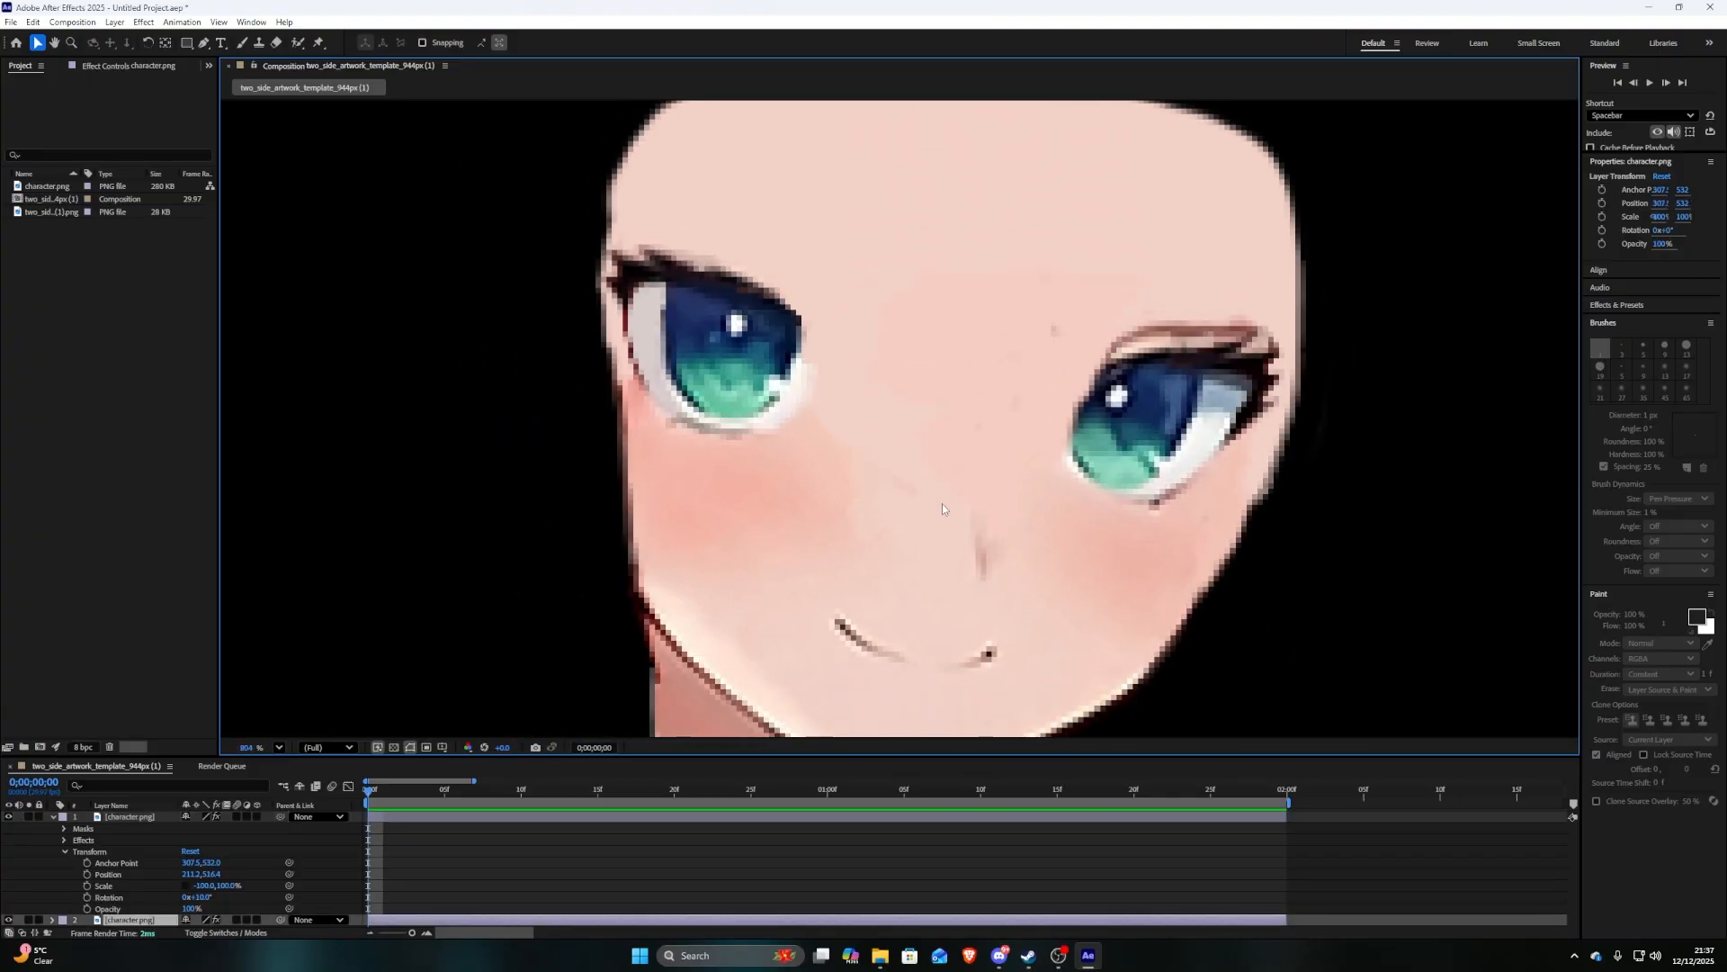
pyautogui.scroll(8, 782, 540)
pyautogui.click(137, 818)
pyautogui.doubleClick(137, 818)
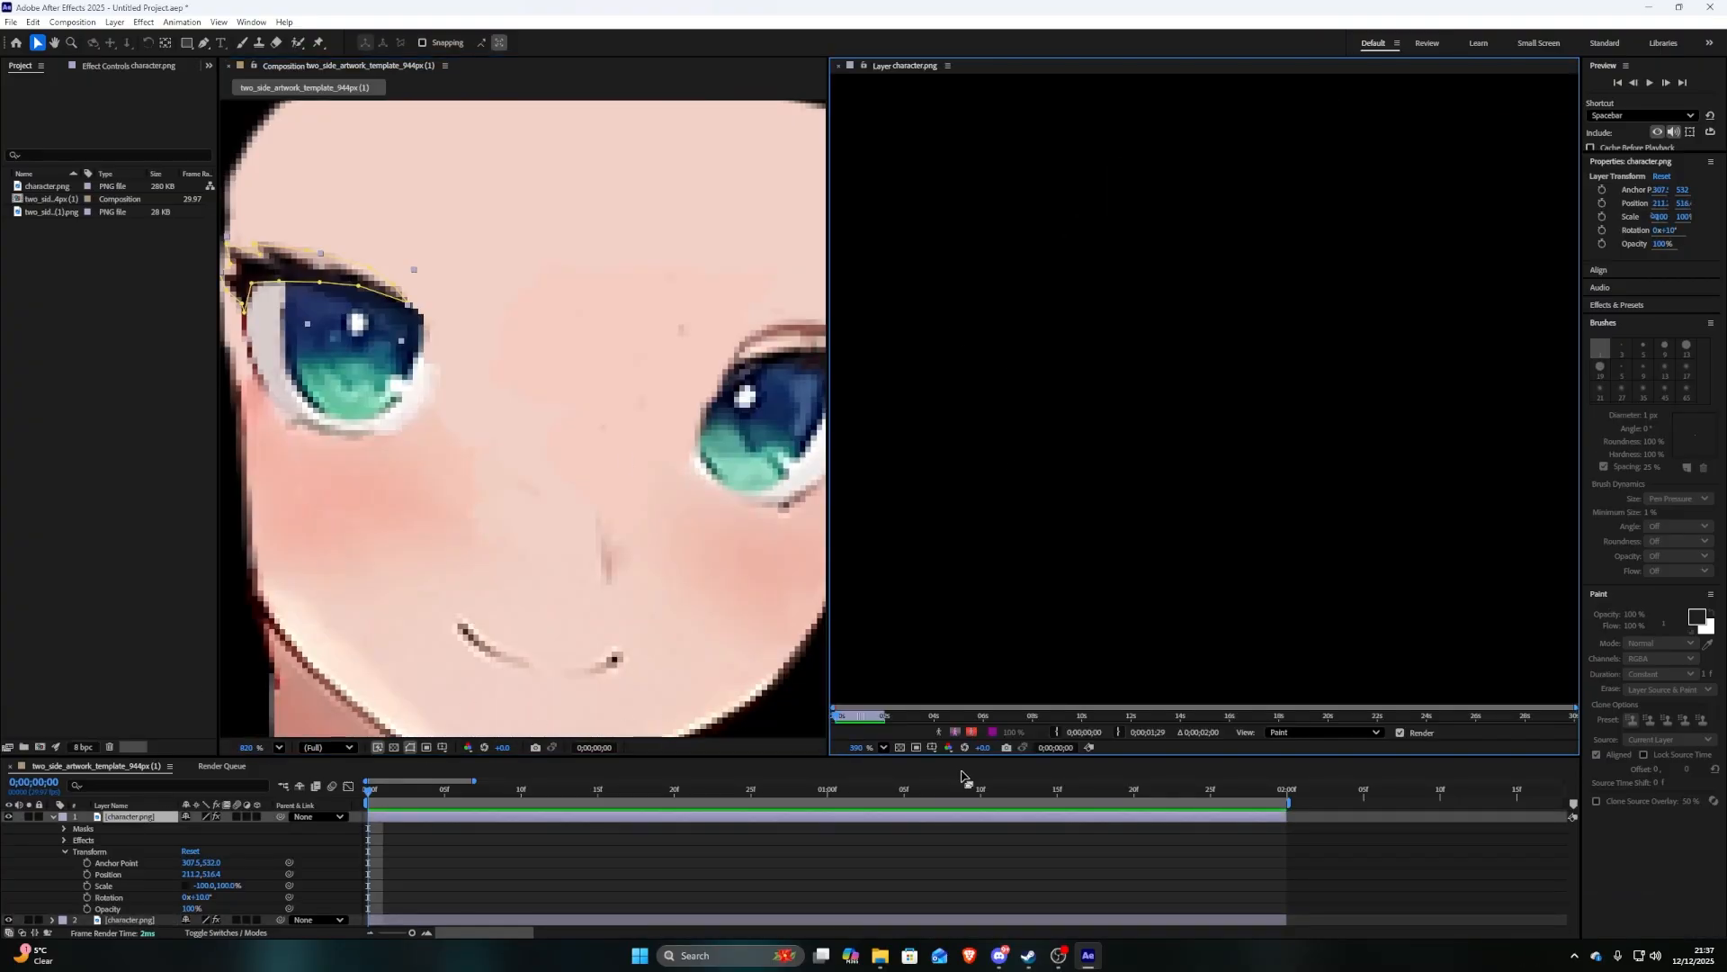
pyautogui.hotkey('ctrl', 'w')
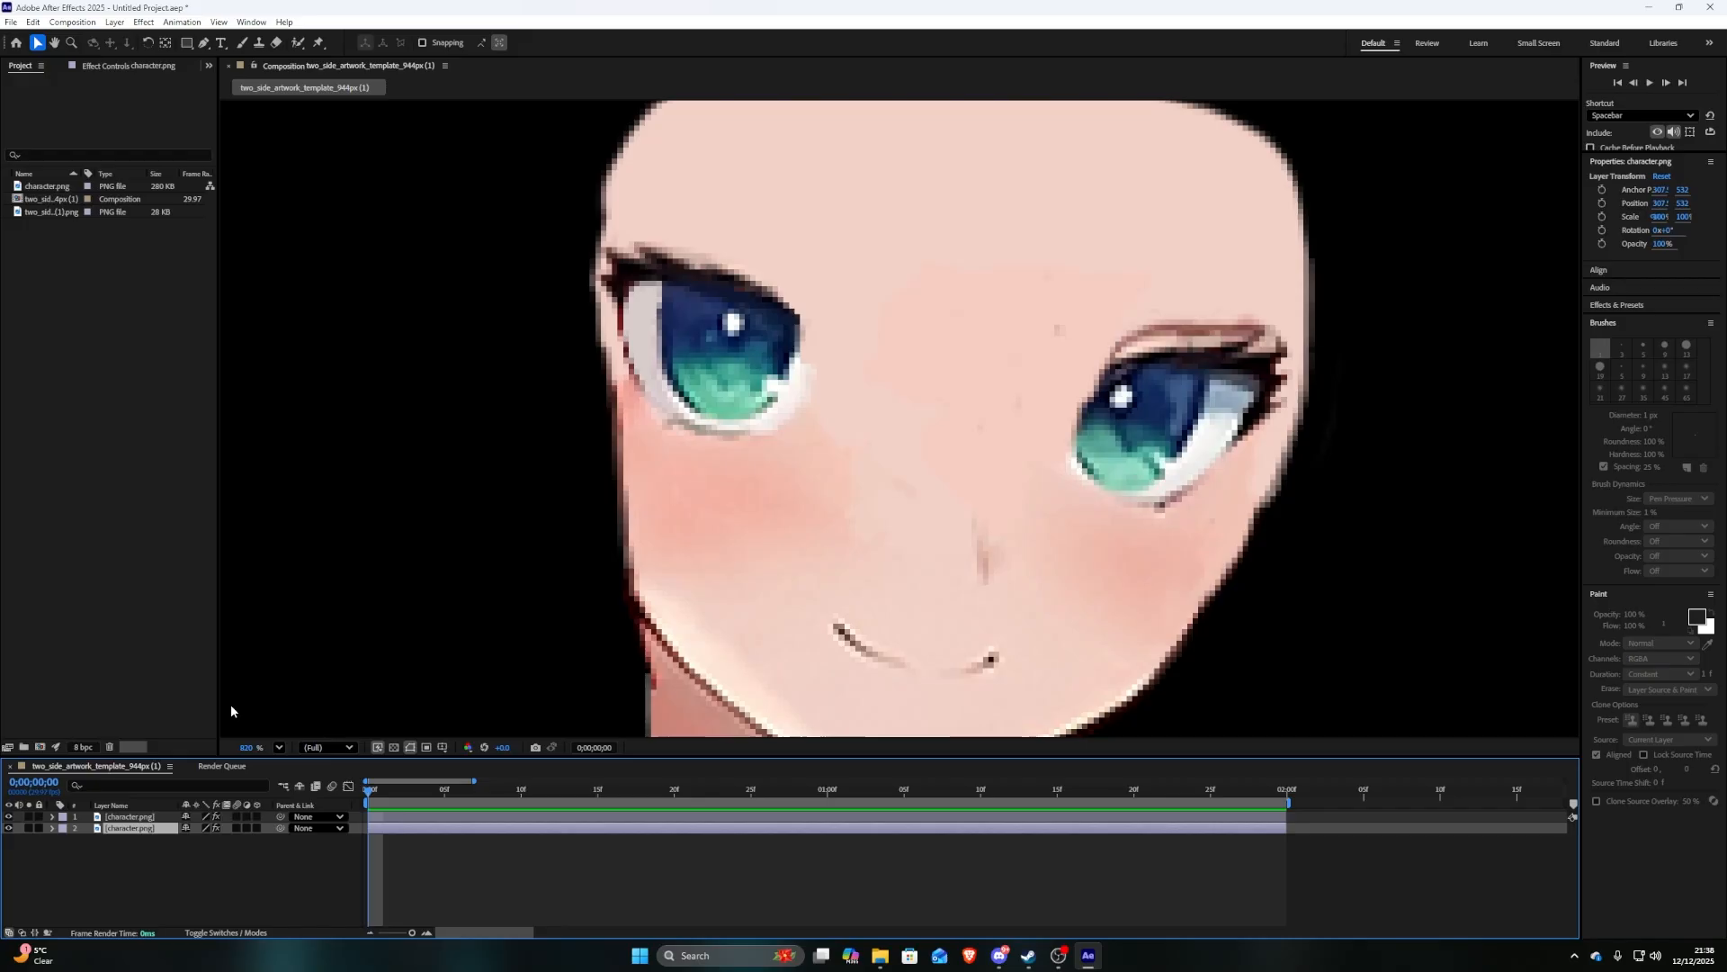
pyautogui.click(148, 816)
pyautogui.click(144, 833)
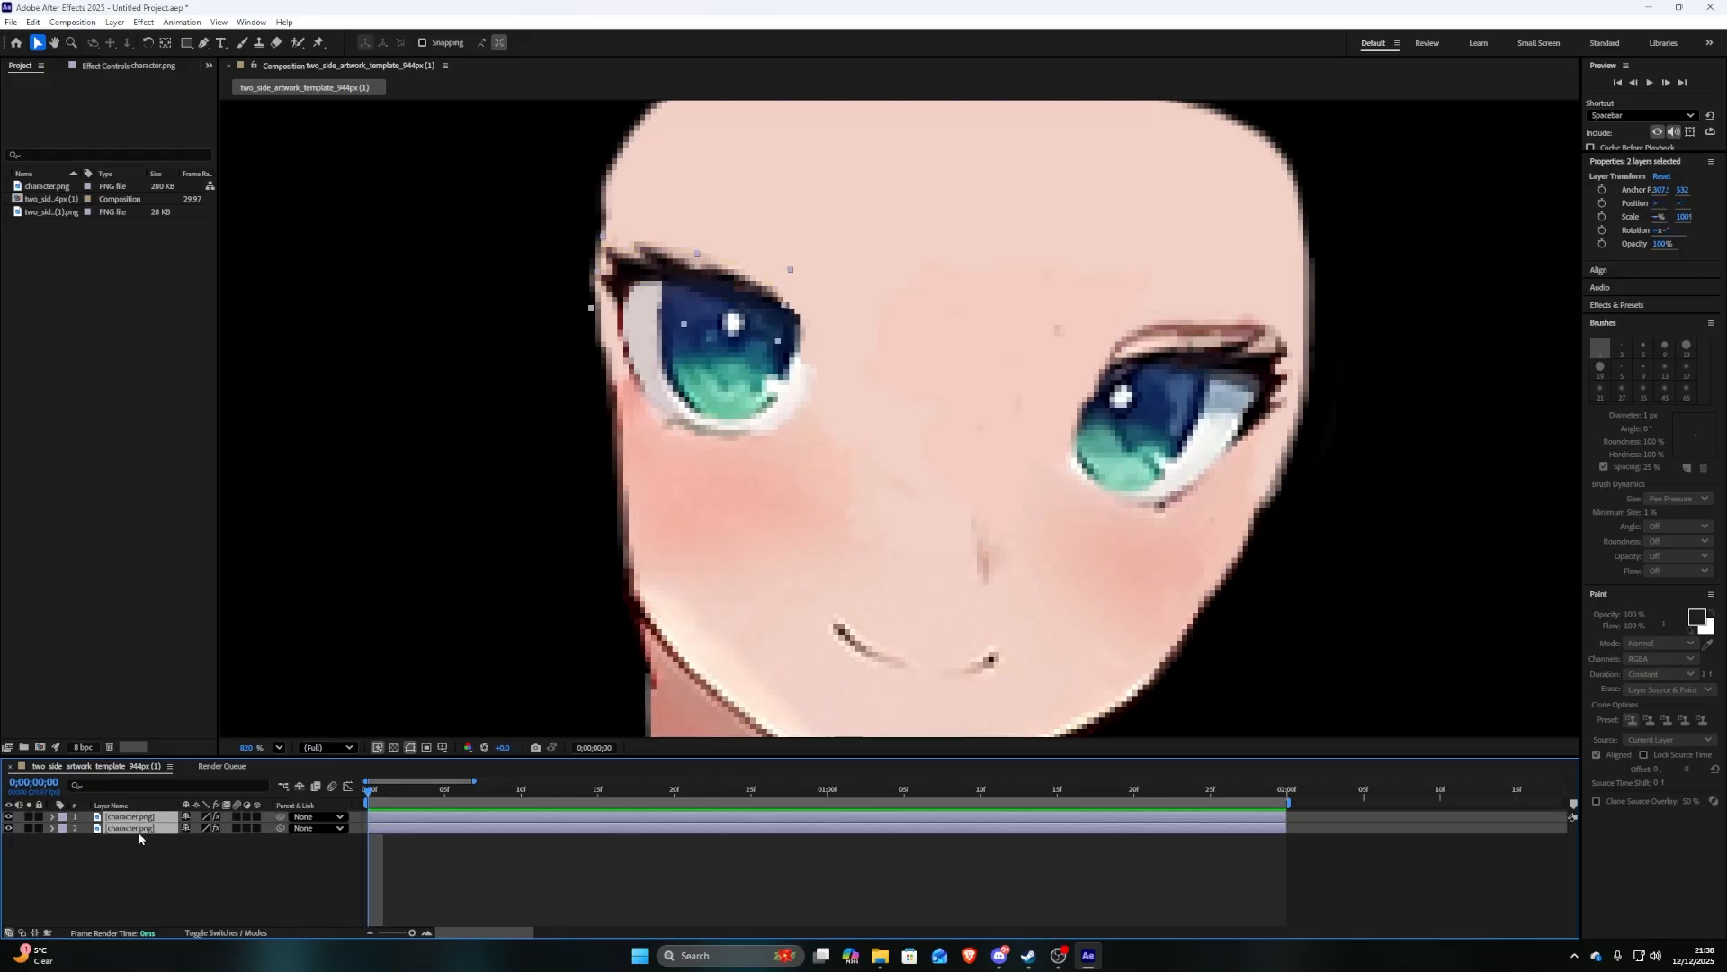
pyautogui.rightClick(136, 833)
pyautogui.click(132, 837)
pyautogui.click(137, 828)
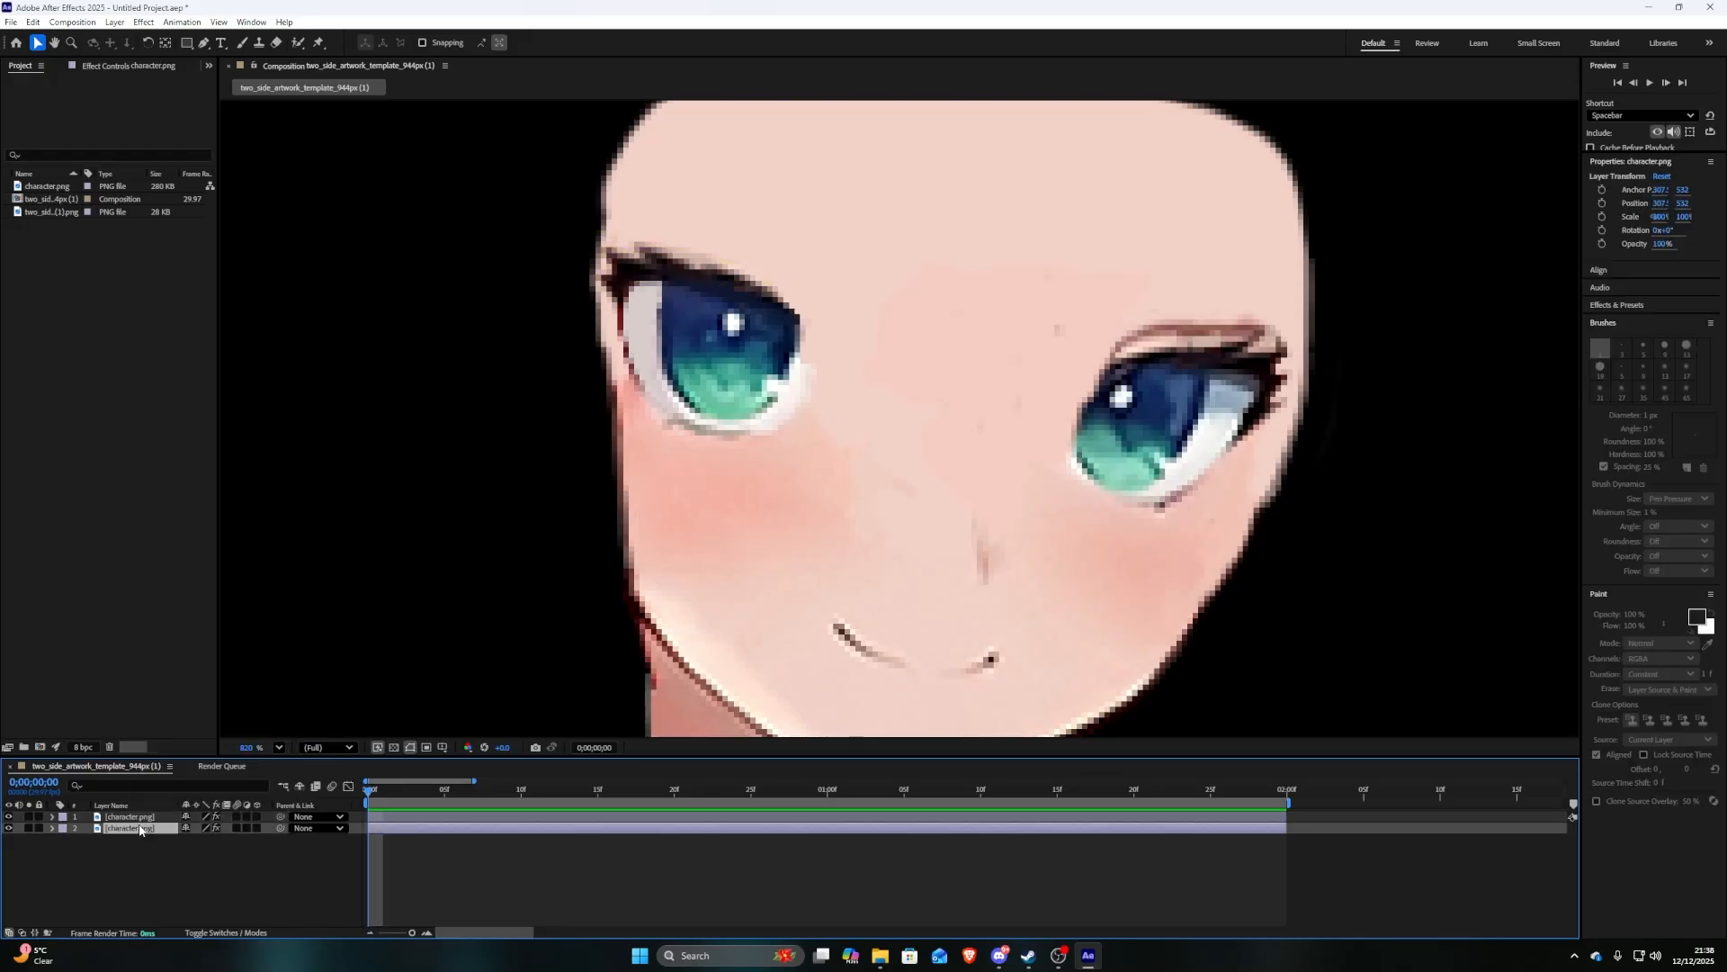
pyautogui.click(138, 838)
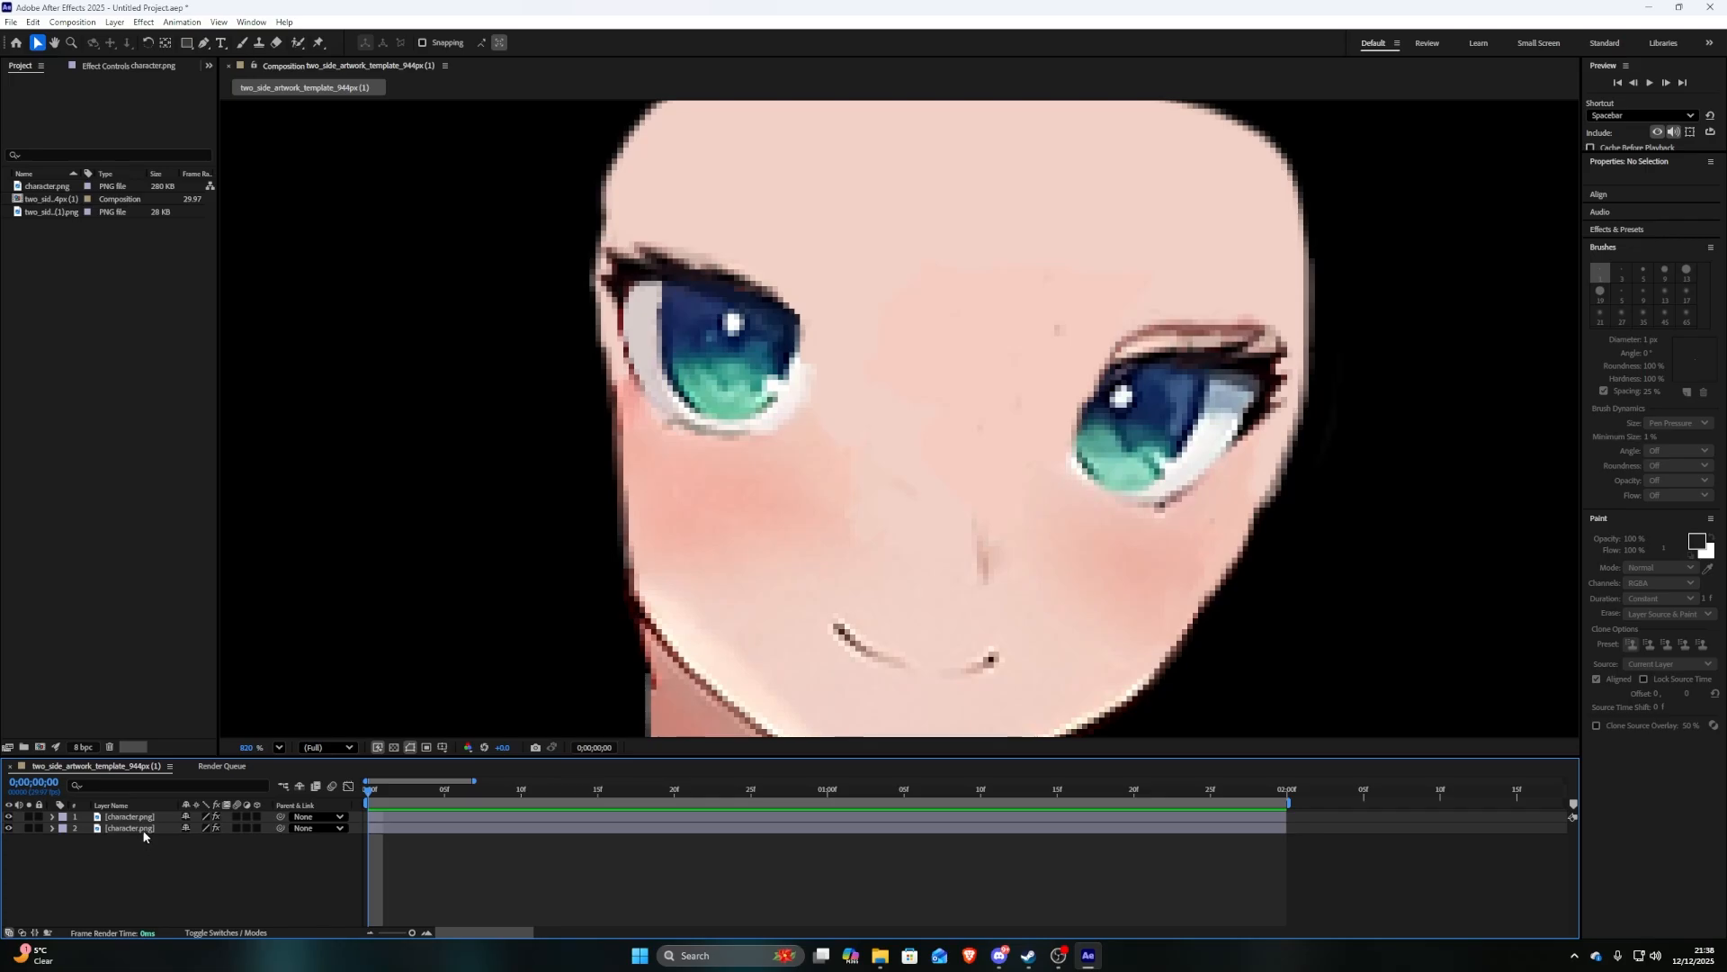
# Pre-compose both character.png layers into a composition named character, moving all attributes into it
pyautogui.moveTo(142, 836); pyautogui.dragTo(144, 820)
pyautogui.doubleClick(142, 817)
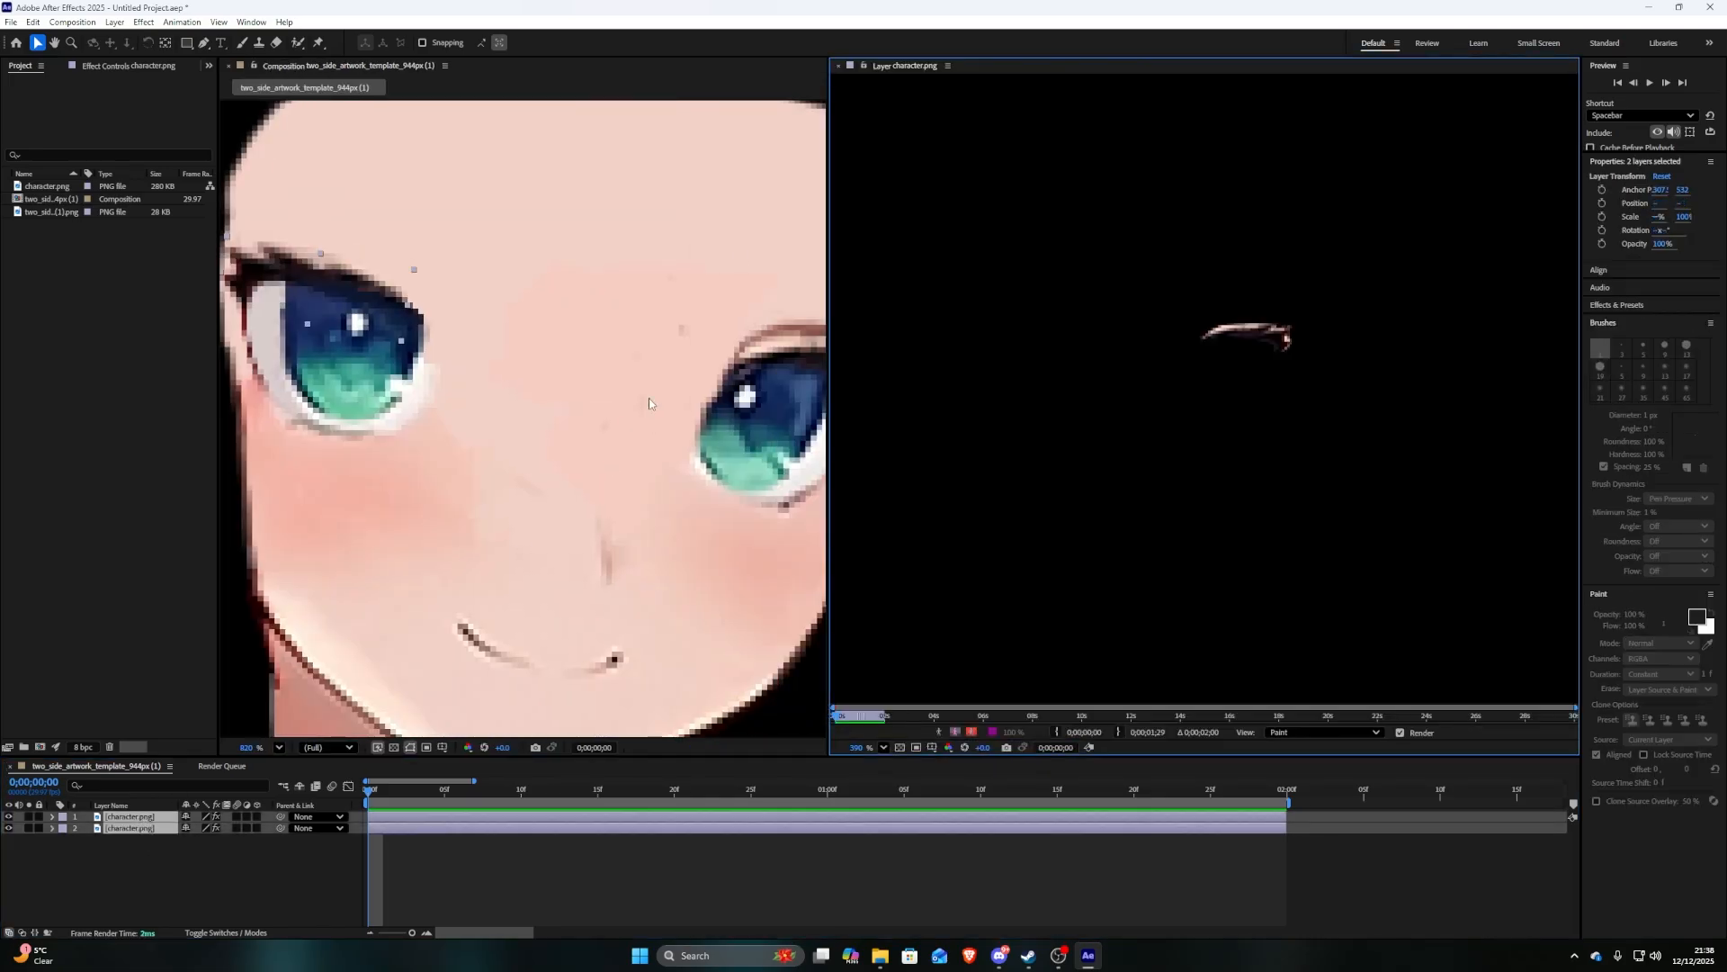
pyautogui.click(837, 65)
pyautogui.rightClick(154, 816)
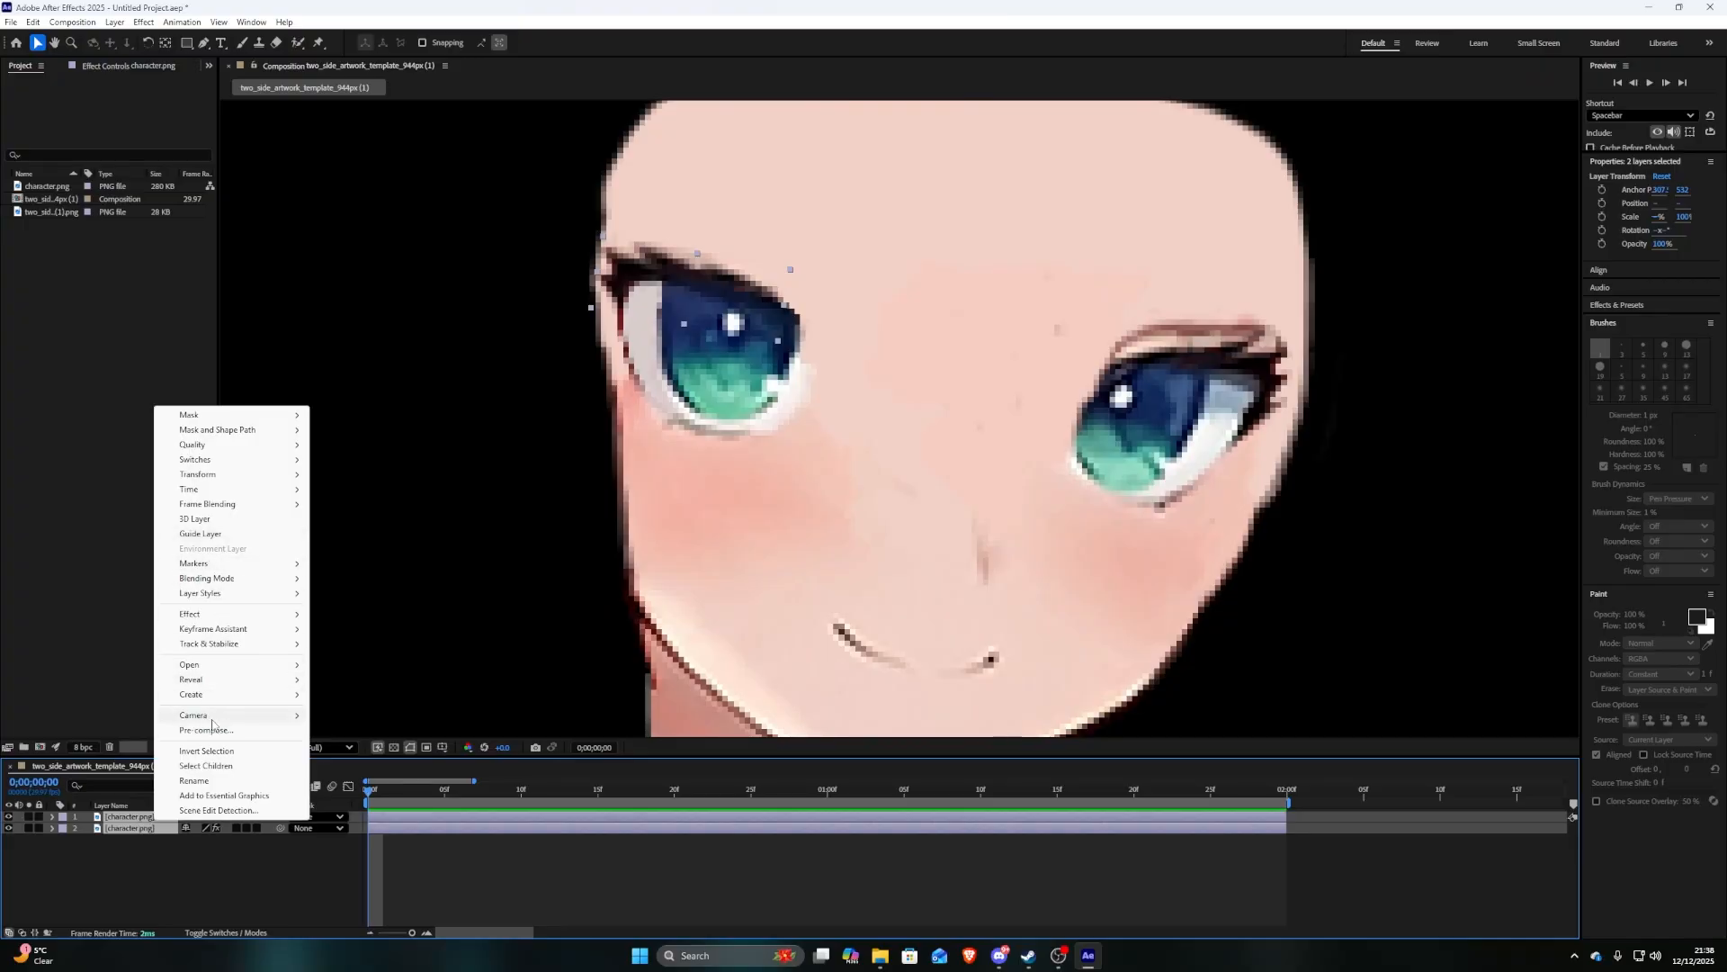
pyautogui.click(229, 730)
pyautogui.press('BackSpace')
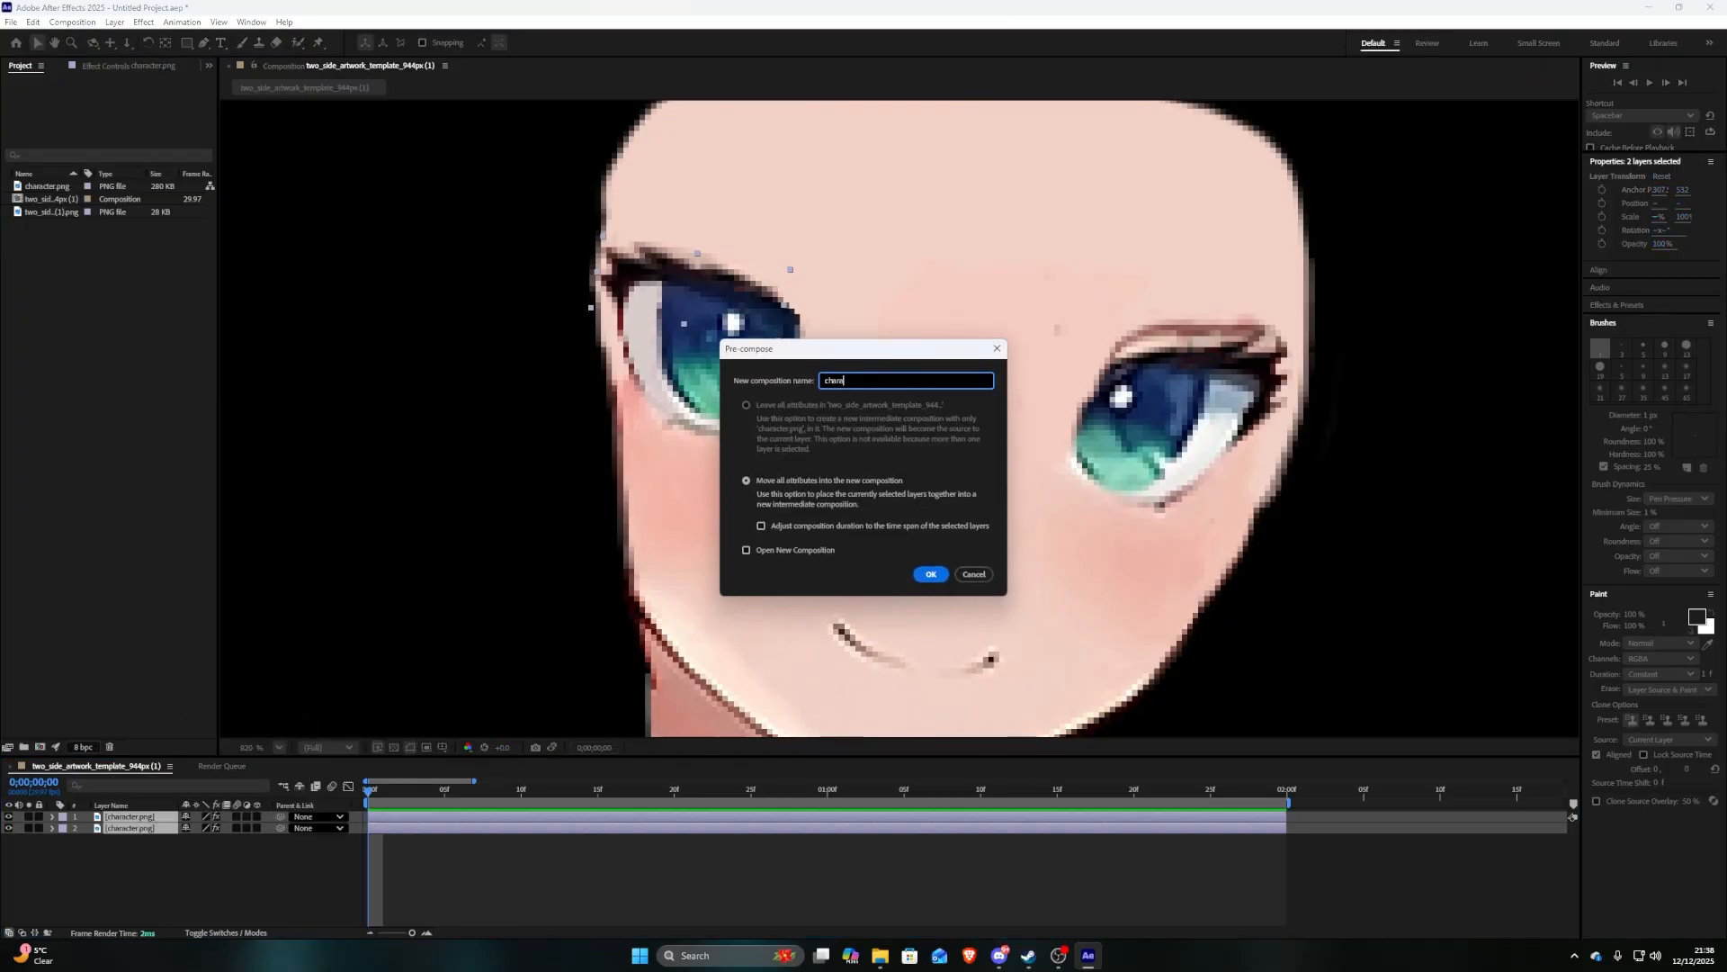
pyautogui.write('character')
pyautogui.press('Return')
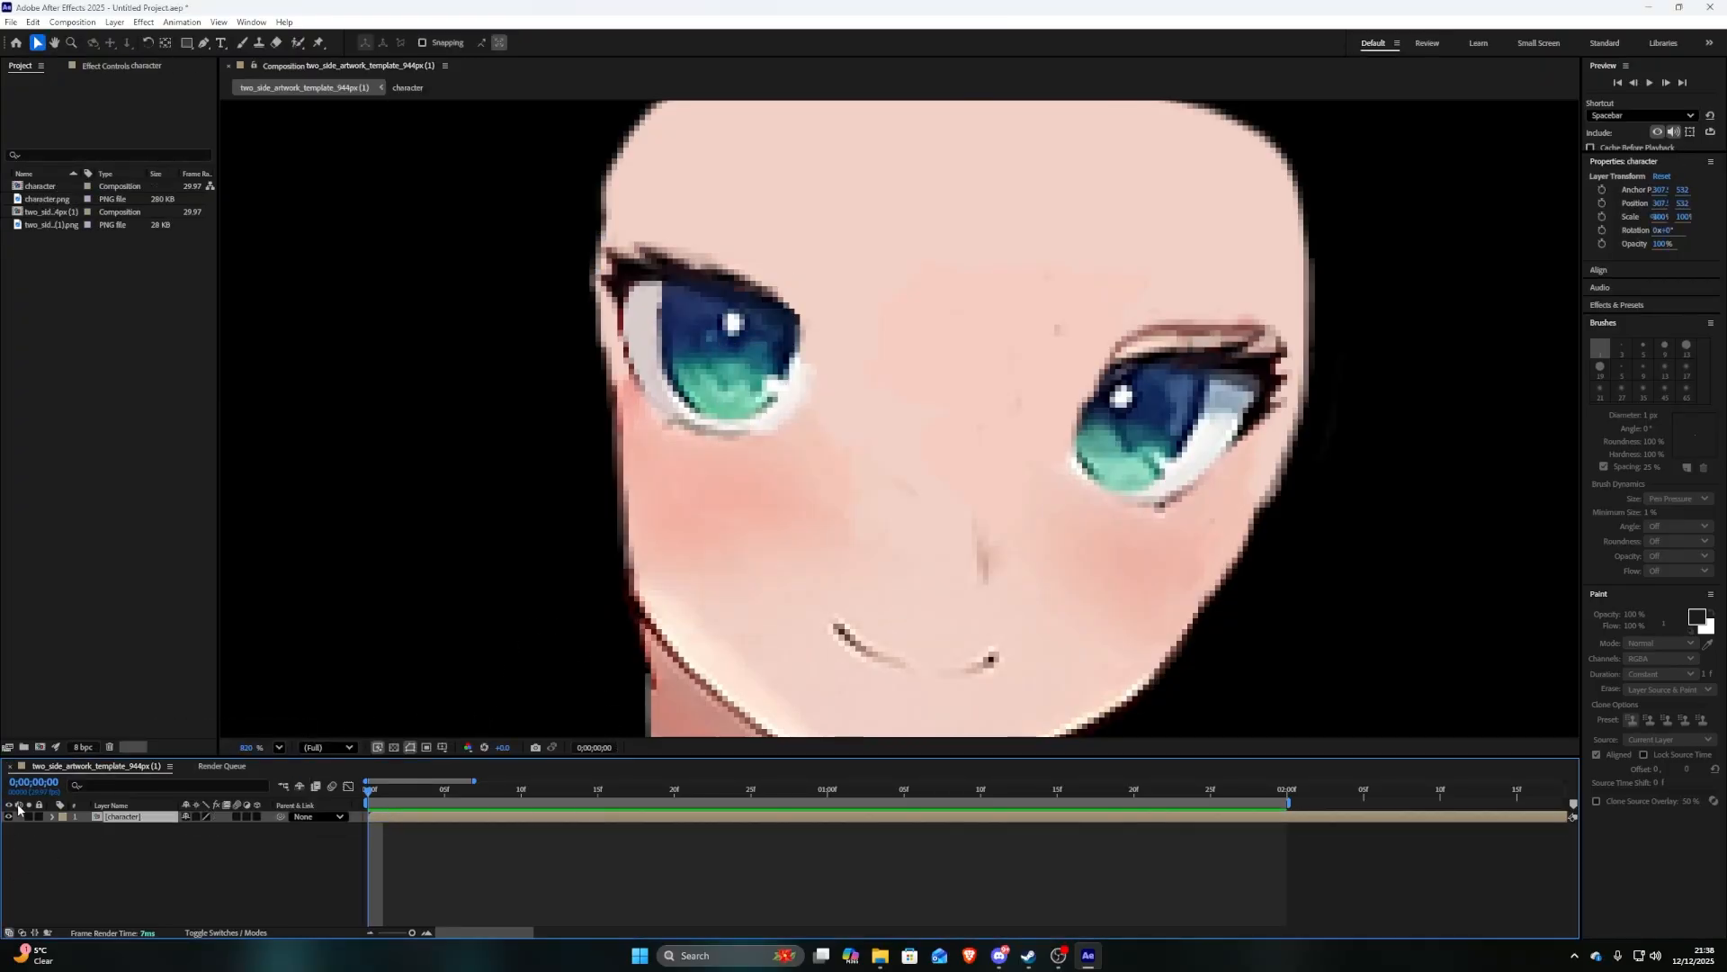
# Hide and show the pre-composed character layer to check it, and leave it selected
pyautogui.click(9, 816)
pyautogui.click(10, 817)
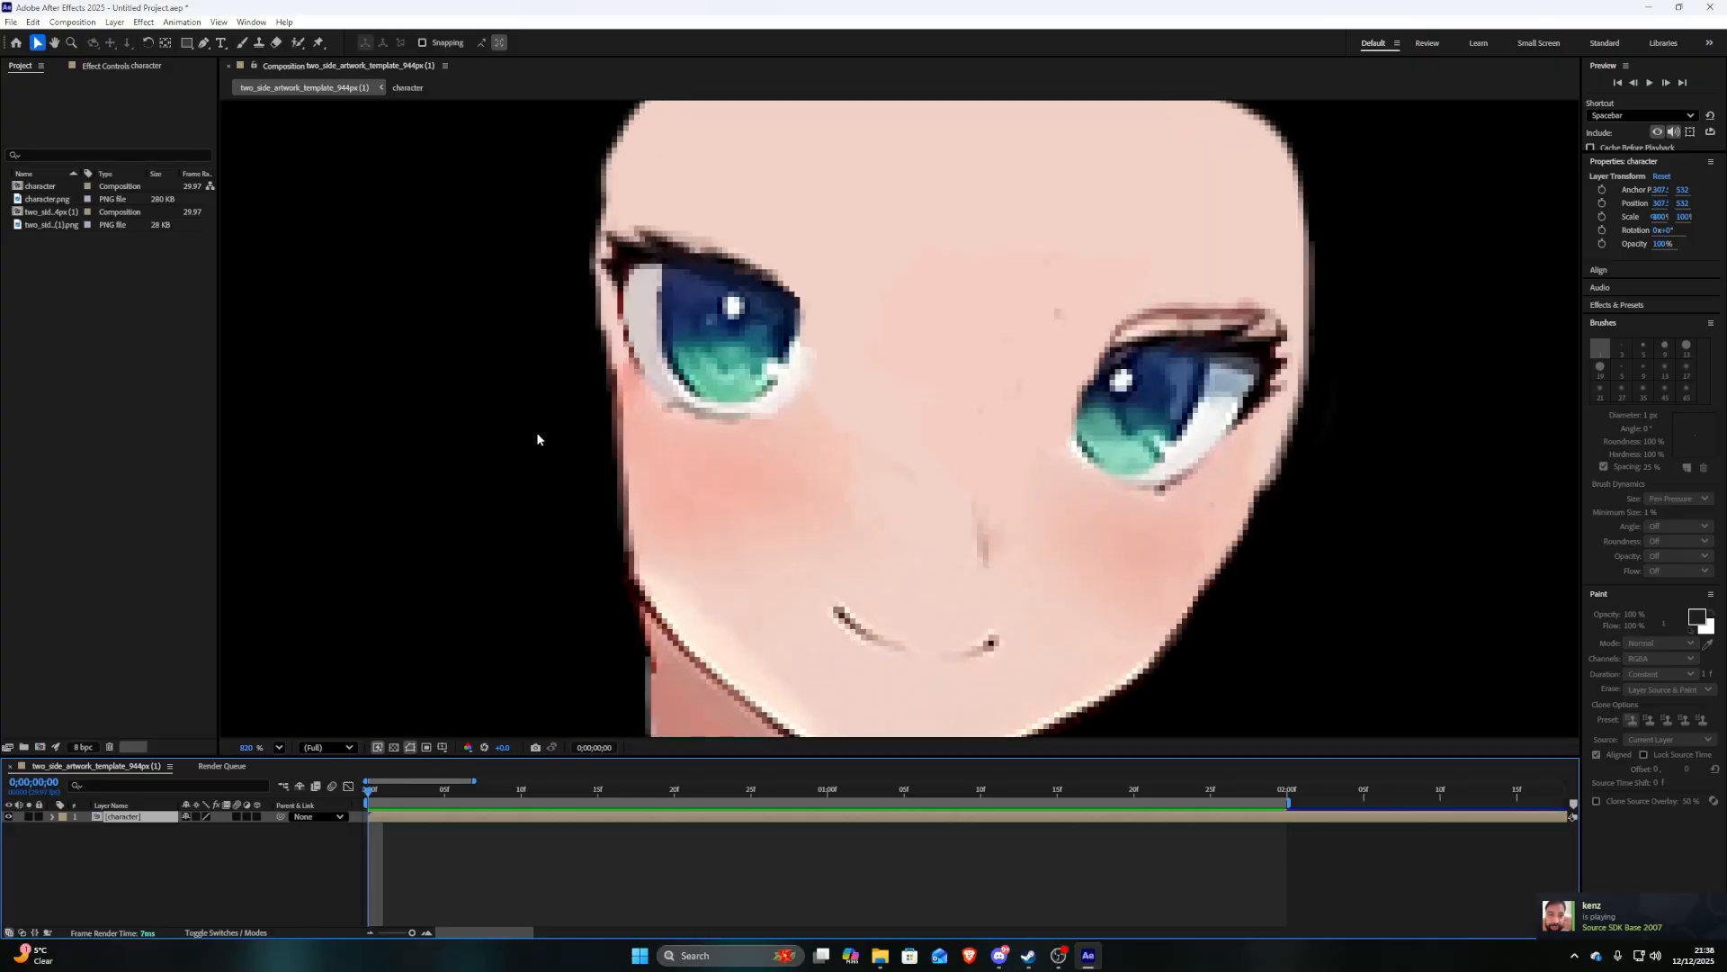
pyautogui.click(136, 831)
pyautogui.click(132, 819)
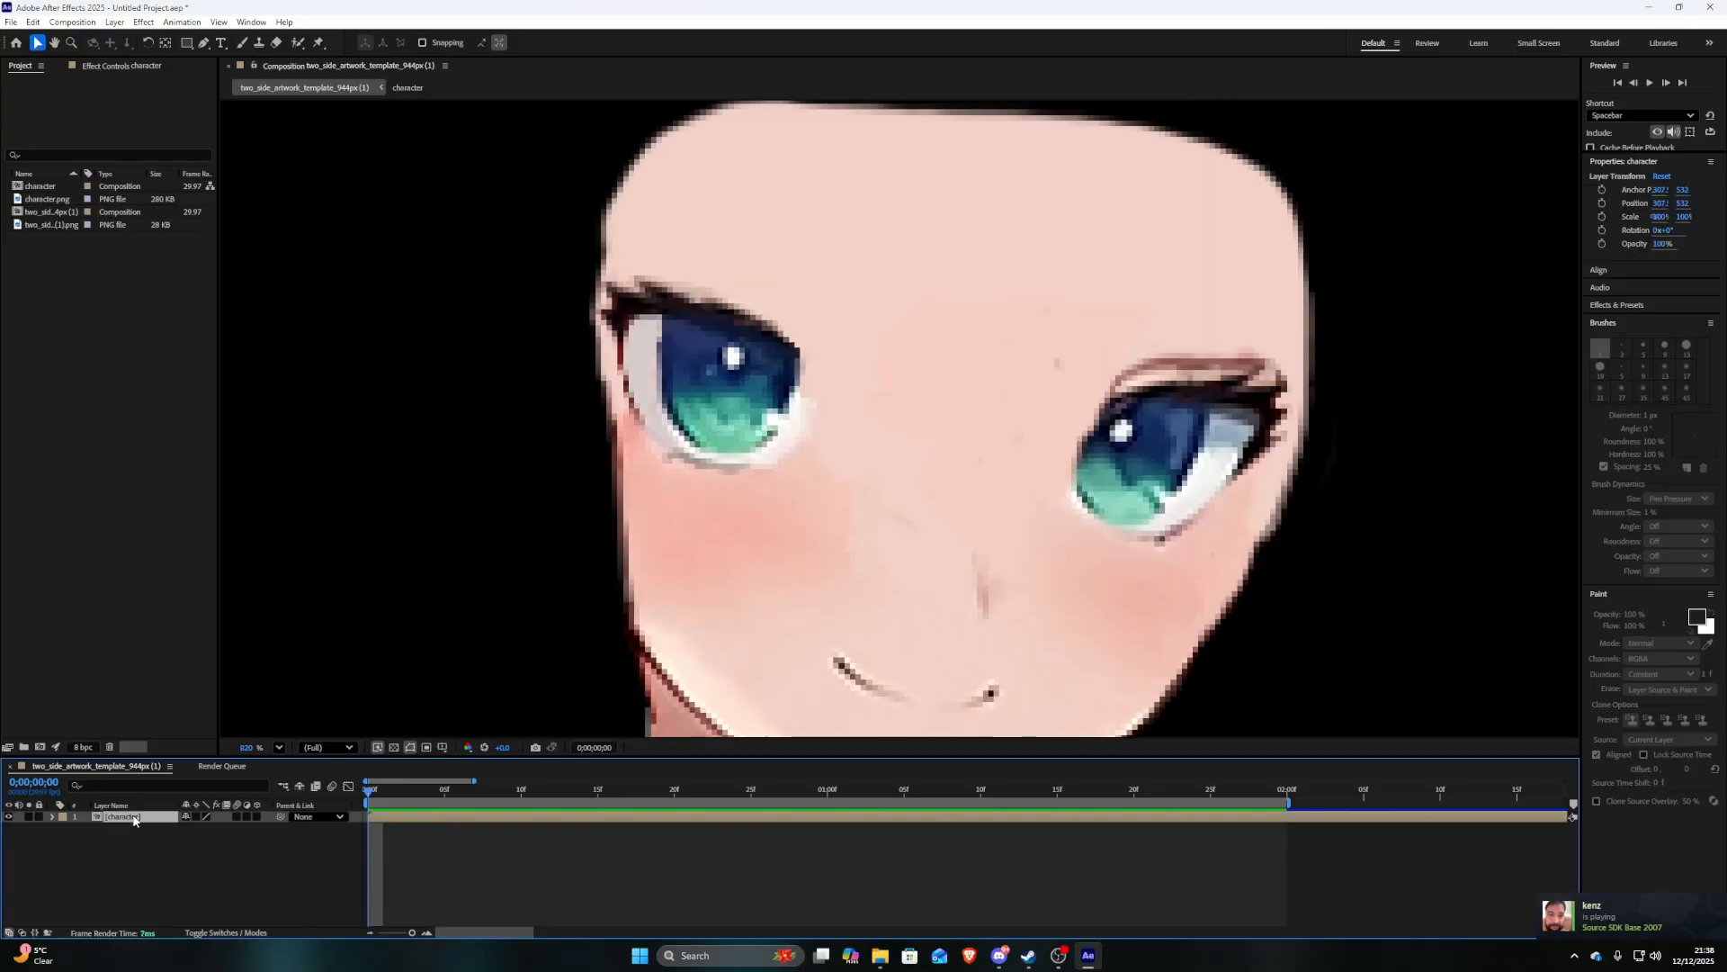
# Duplicate the pre-composed character layer four times
pyautogui.hotkey('ctrl', 'd')
pyautogui.hotkey('ctrl', 'd')
pyautogui.hotkey('ctrl', 'd')
pyautogui.hotkey('ctrl', 'd')
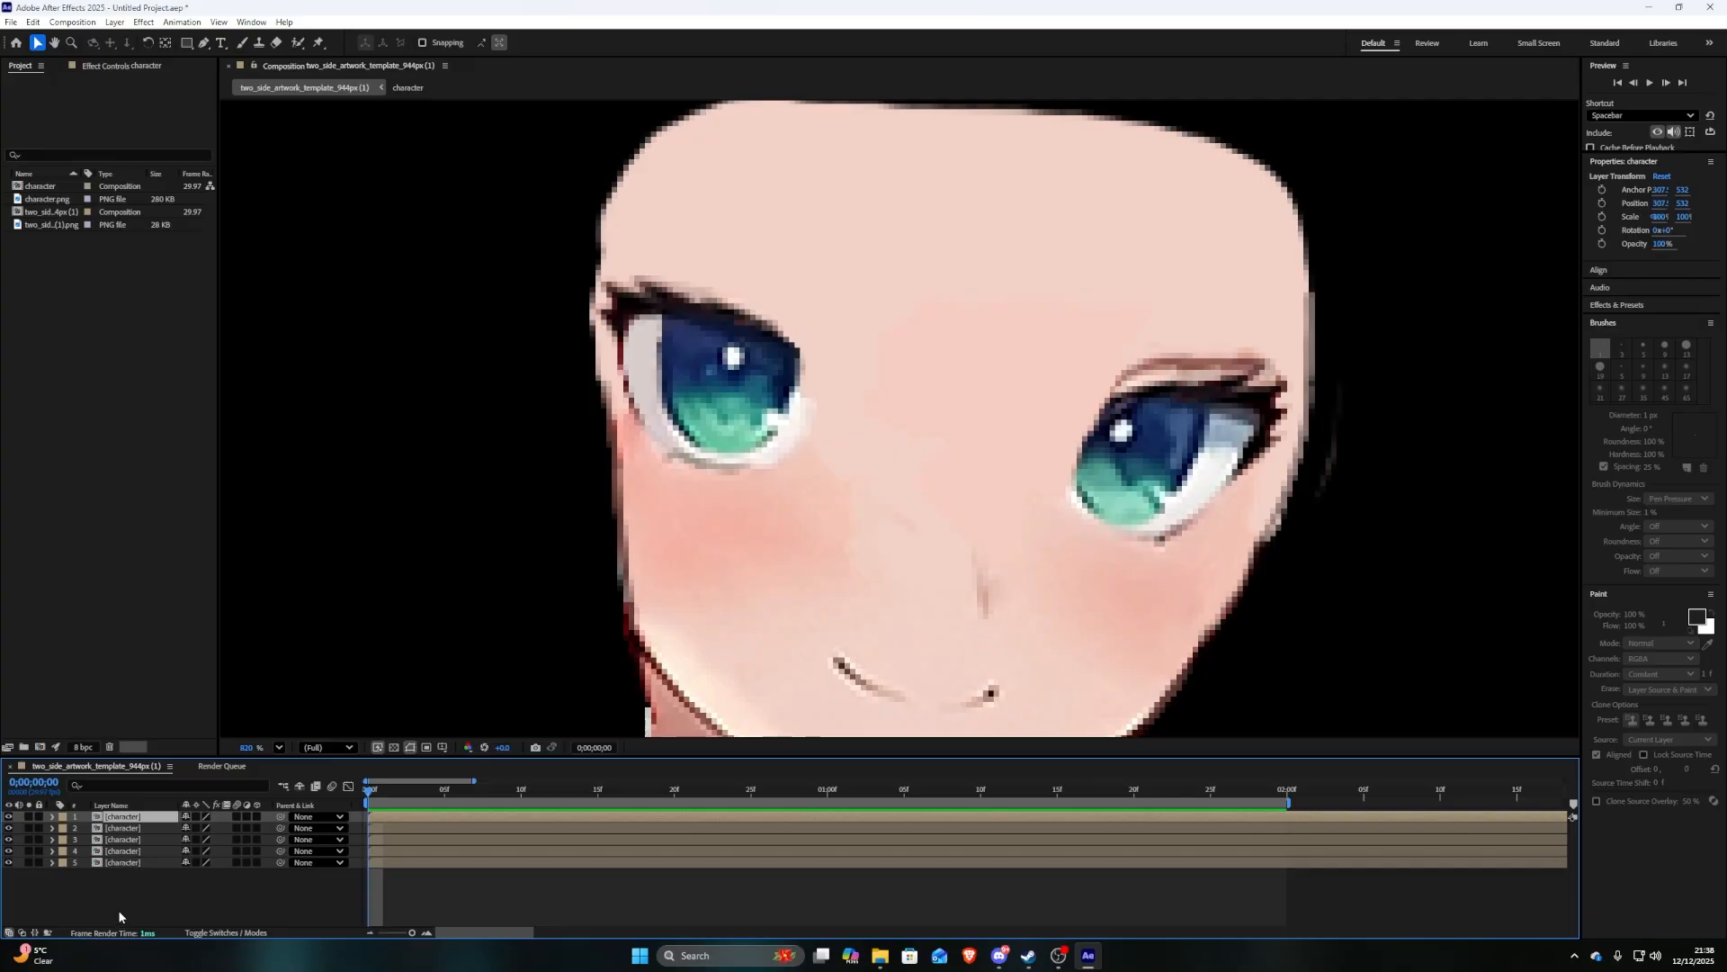
# Rename the fourth character layer in the stack as eyeL
pyautogui.click(126, 854)
pyautogui.rightClick(127, 855)
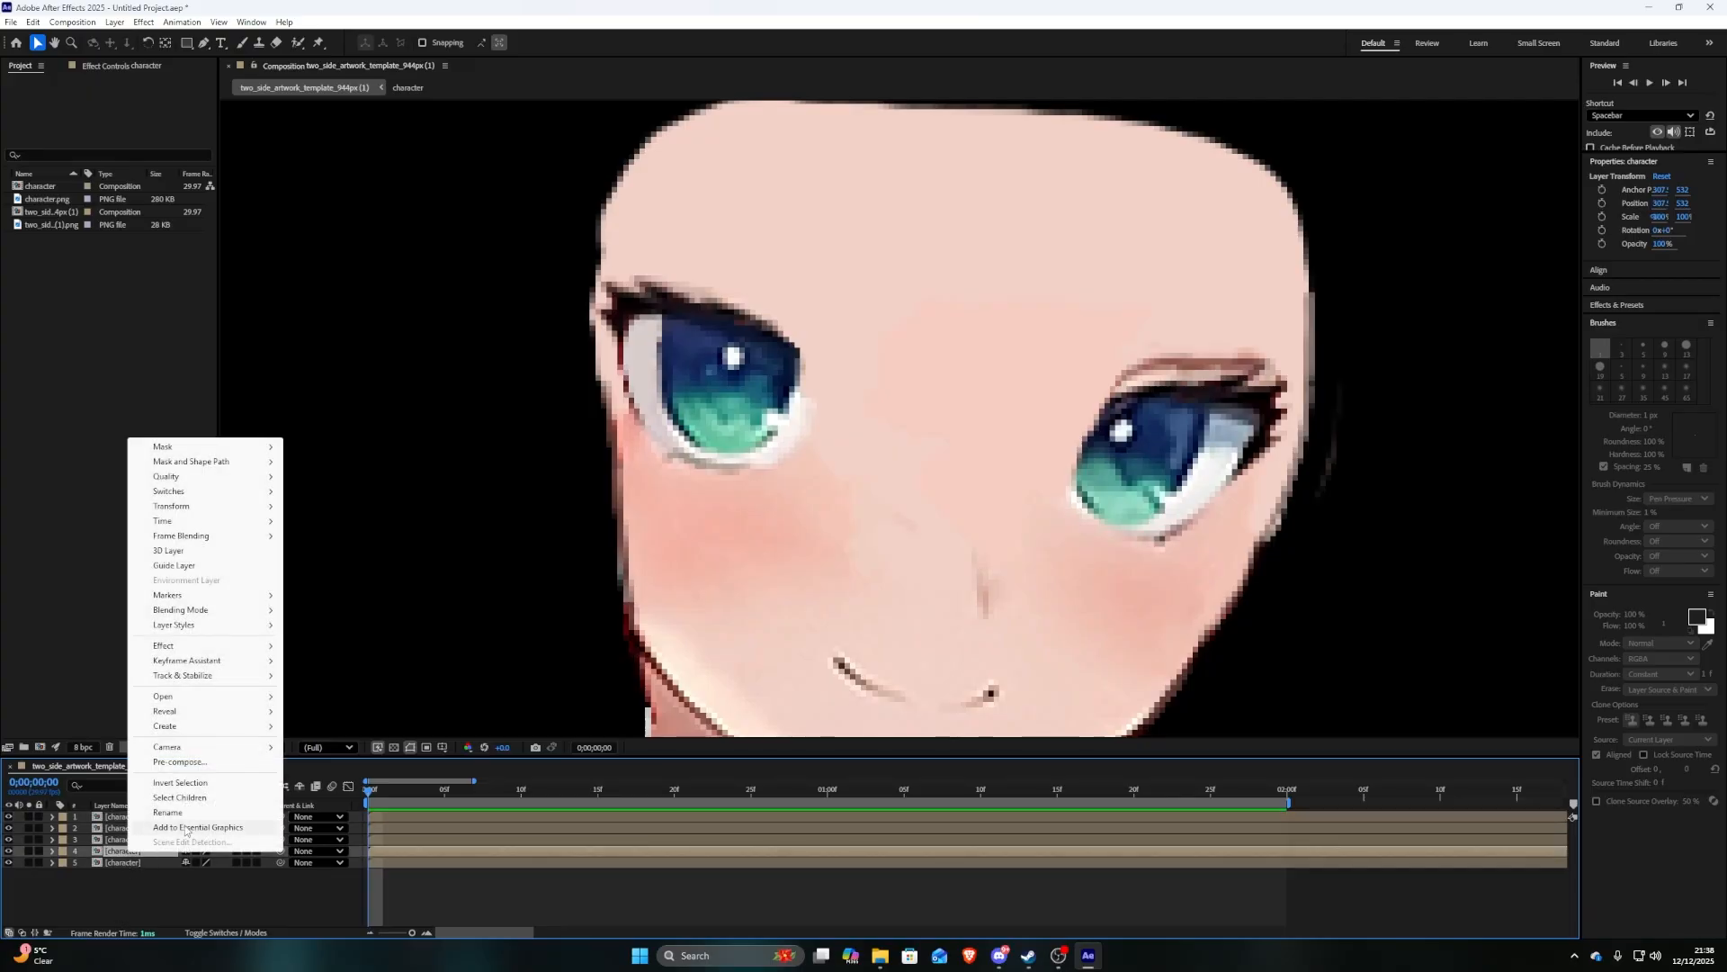
pyautogui.click(225, 852)
pyautogui.write('eyeL')
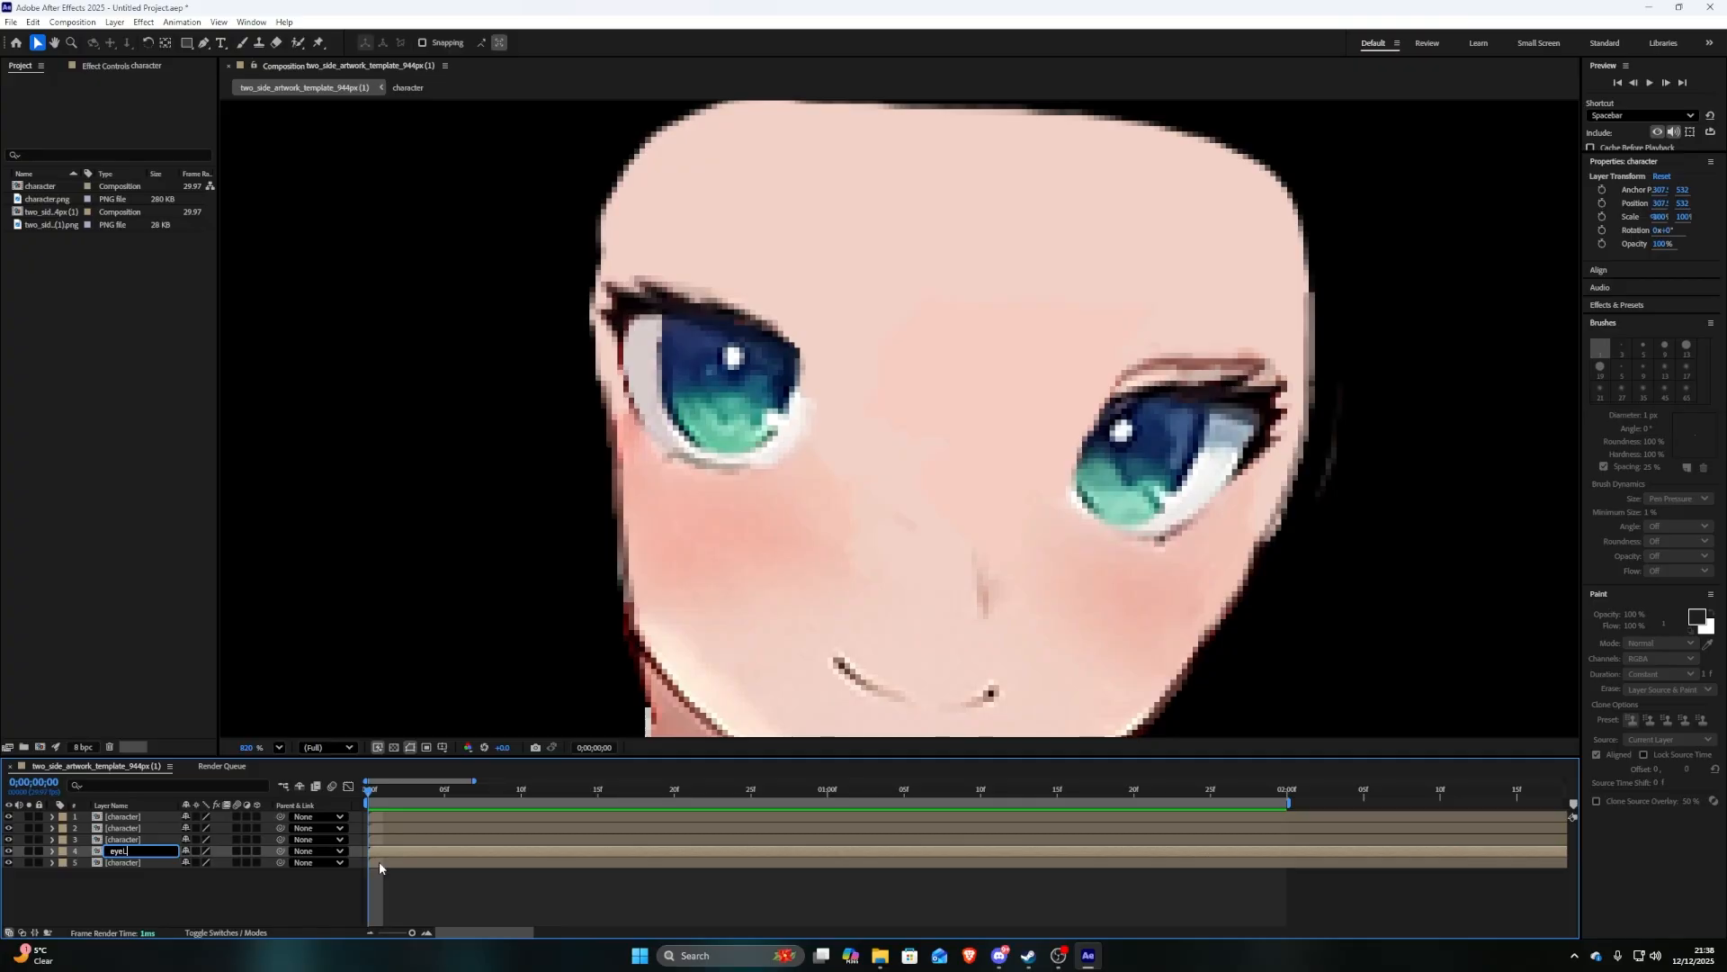
pyautogui.click(201, 895)
# Rename the character copy directly above eyeL as eyeR
pyautogui.click(139, 840)
pyautogui.rightClick(139, 840)
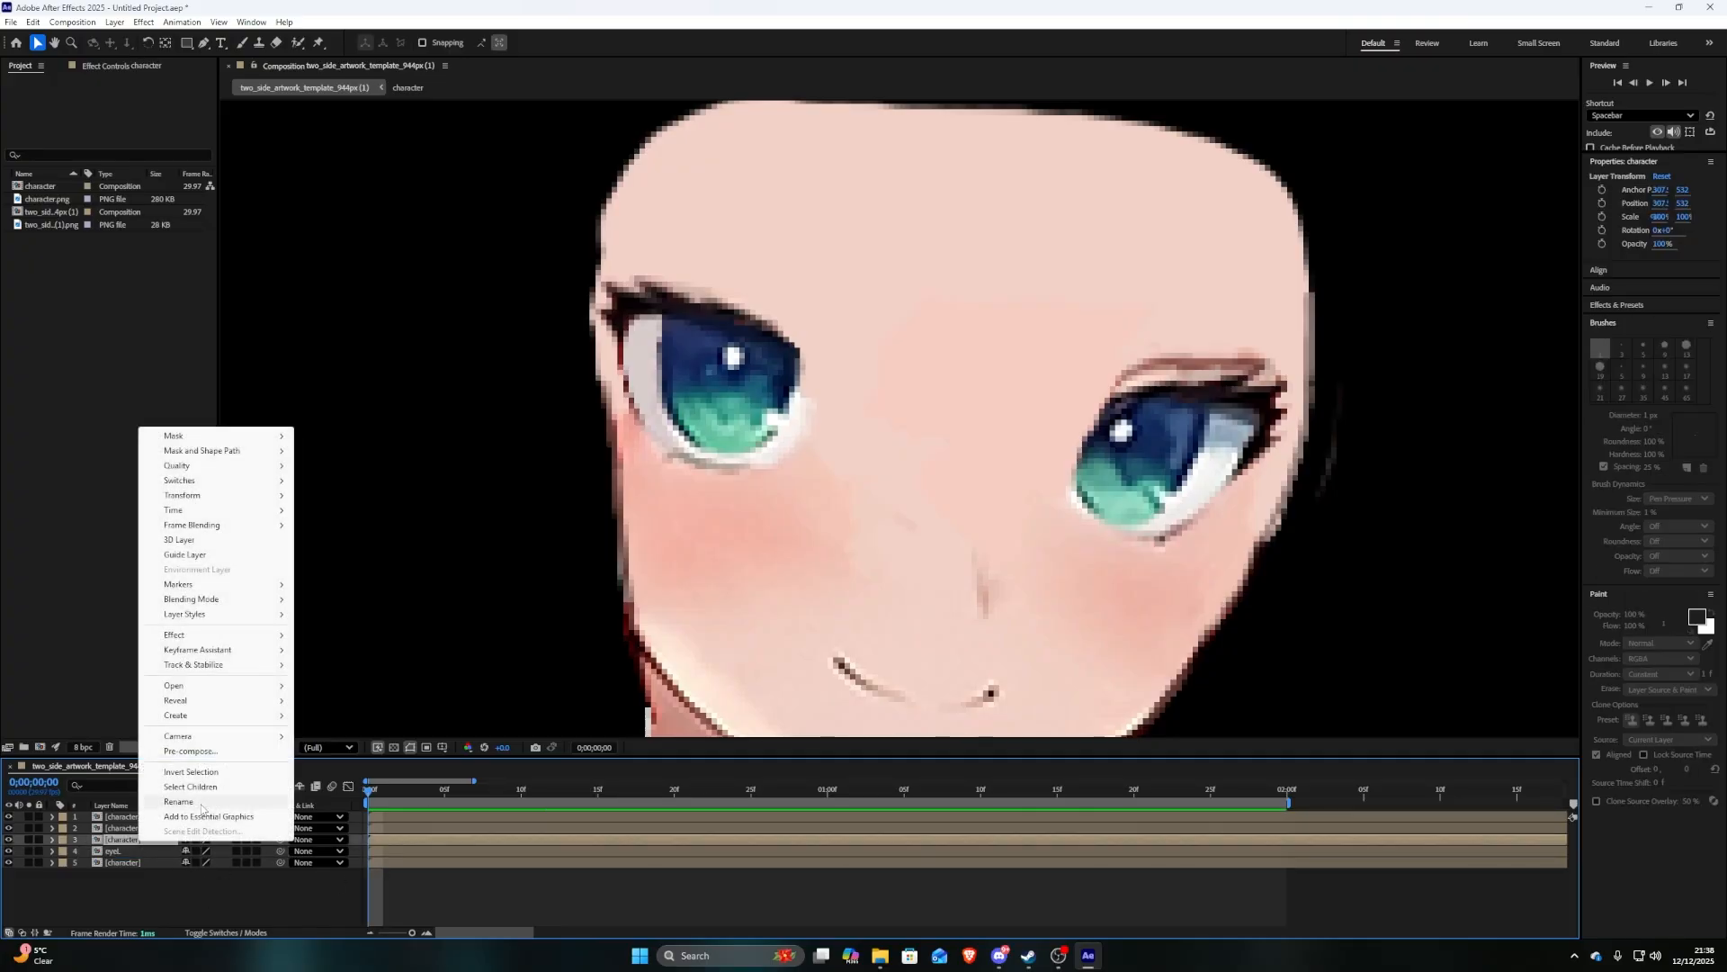
pyautogui.click(199, 801)
pyautogui.press('BackSpace')
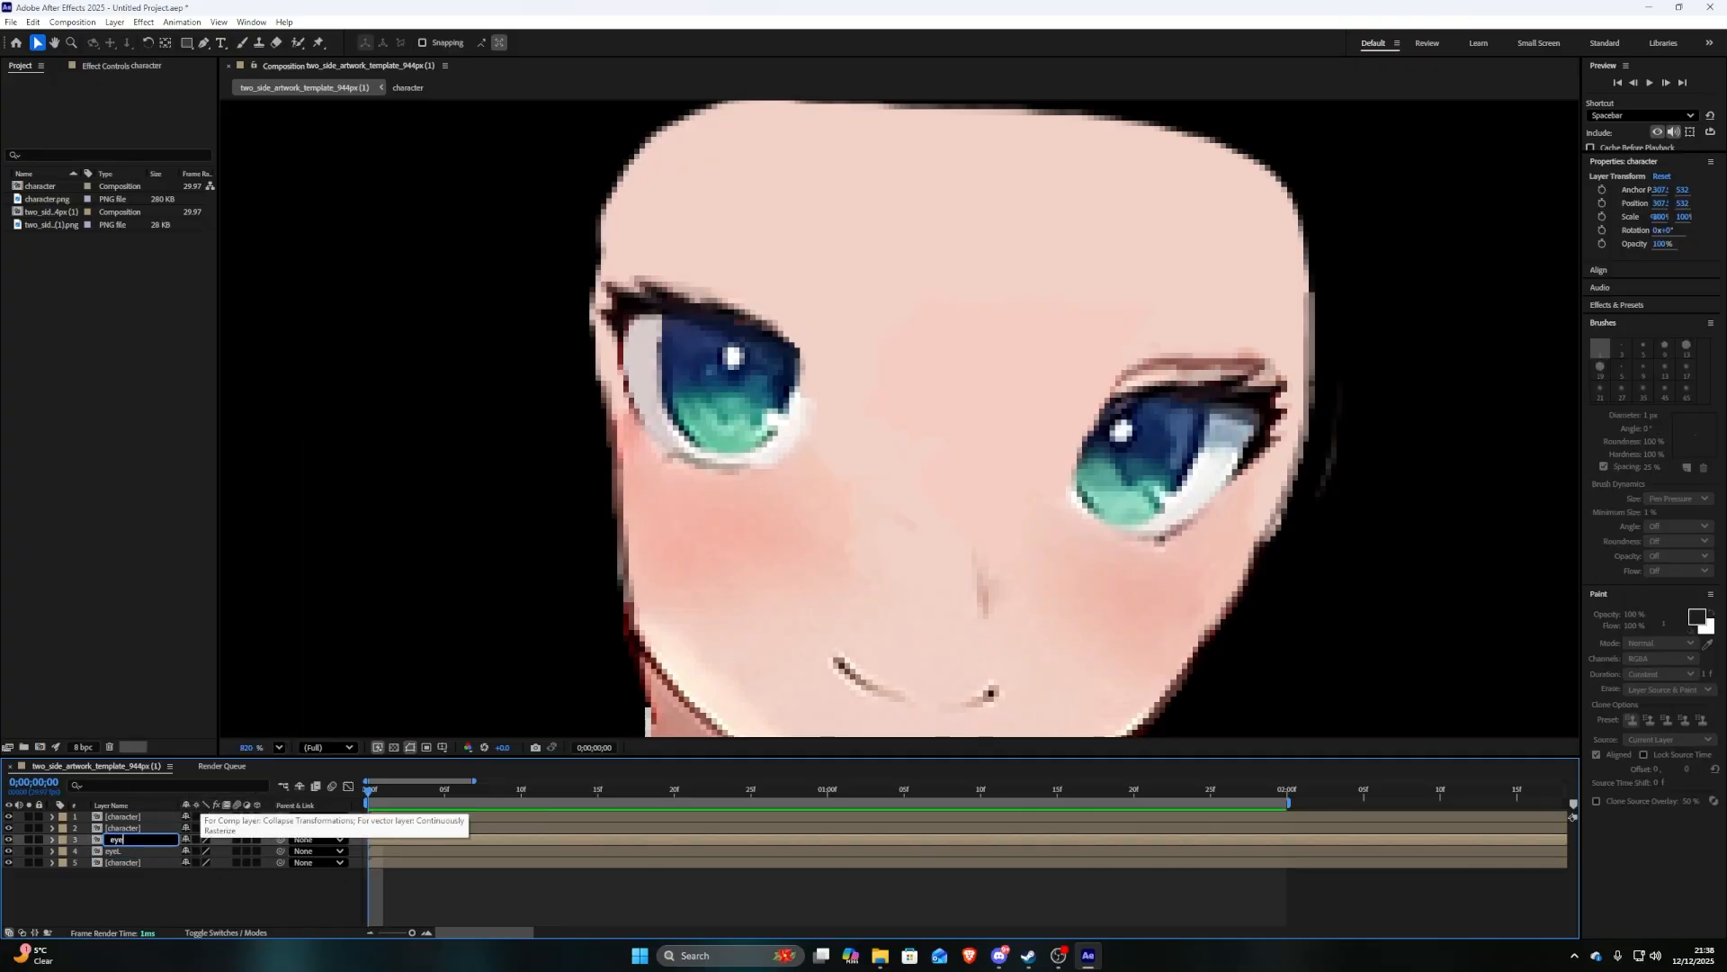
pyautogui.write('eyeR')
pyautogui.click(141, 892)
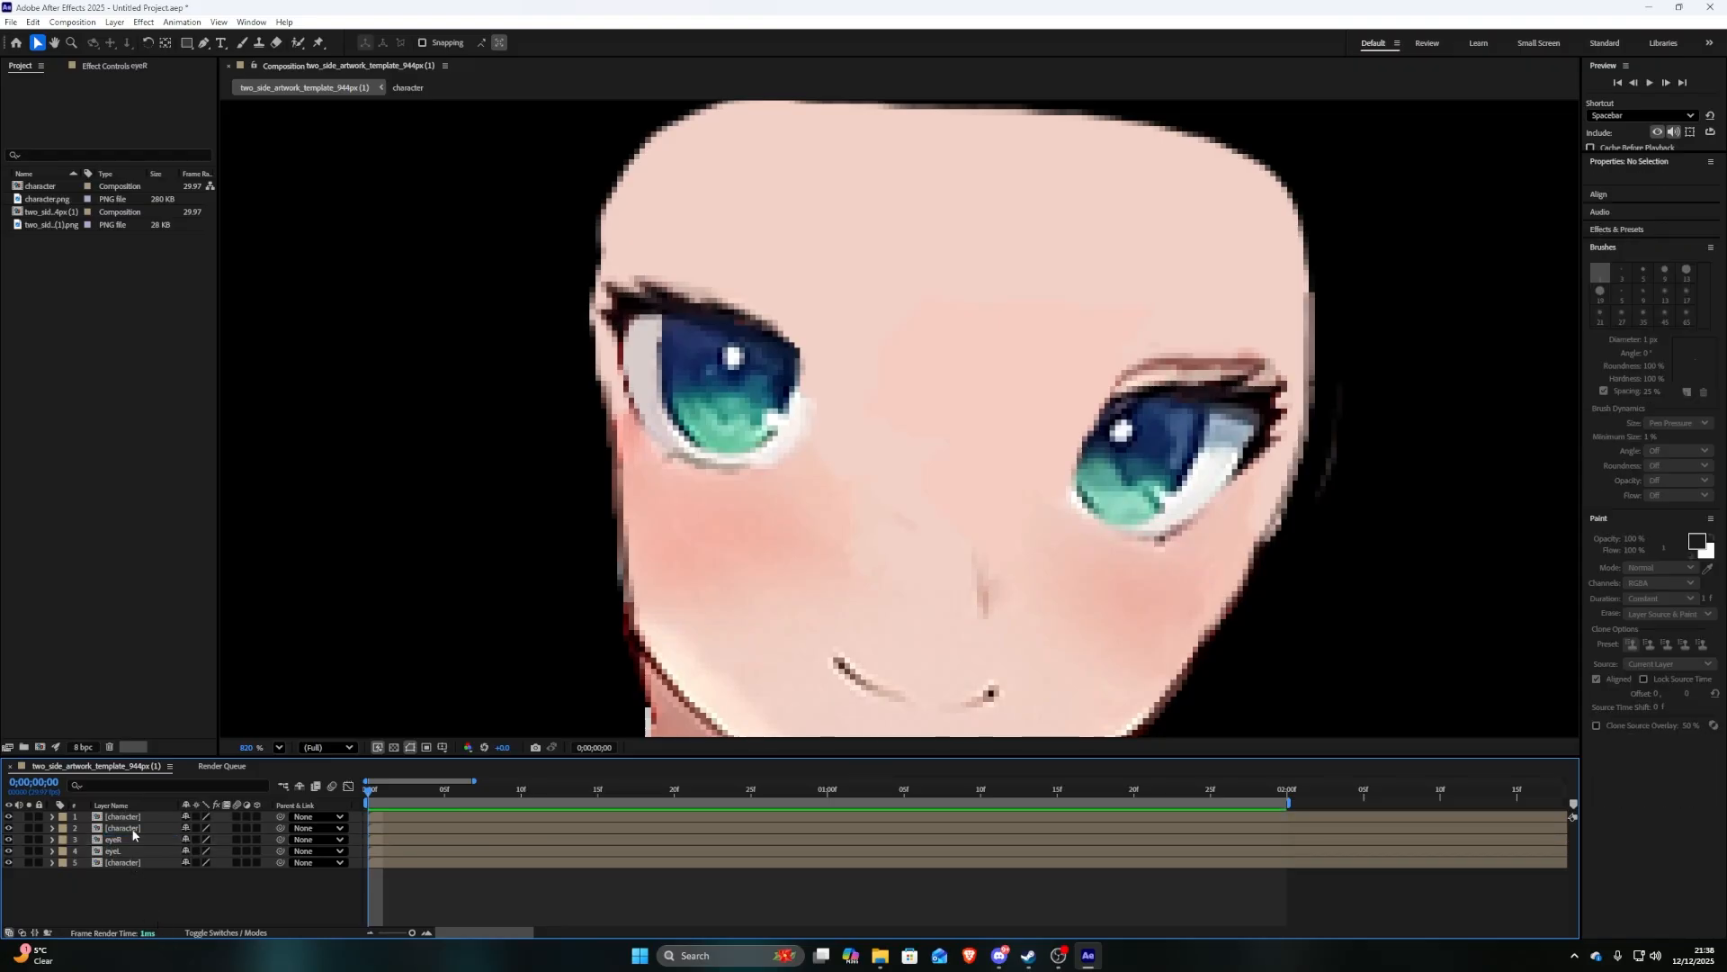
# Rename the character copy directly above eyeR as eyelashL
pyautogui.click(126, 827)
pyautogui.rightClick(126, 827)
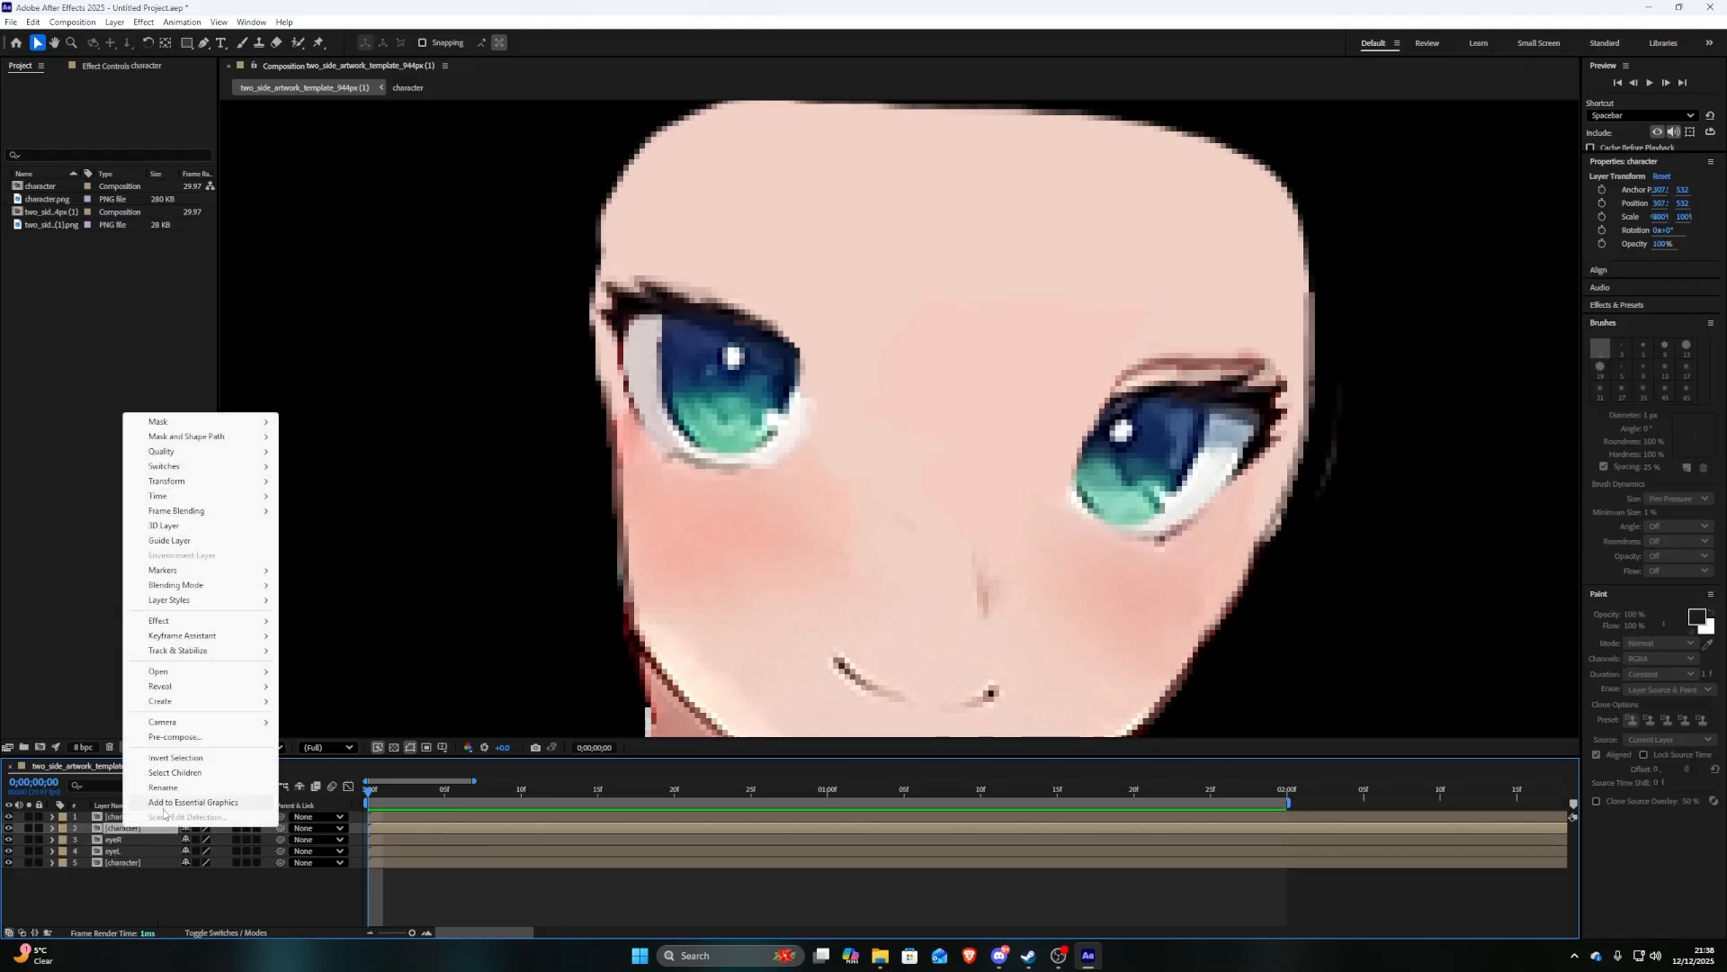
pyautogui.click(180, 789)
pyautogui.press('BackSpace')
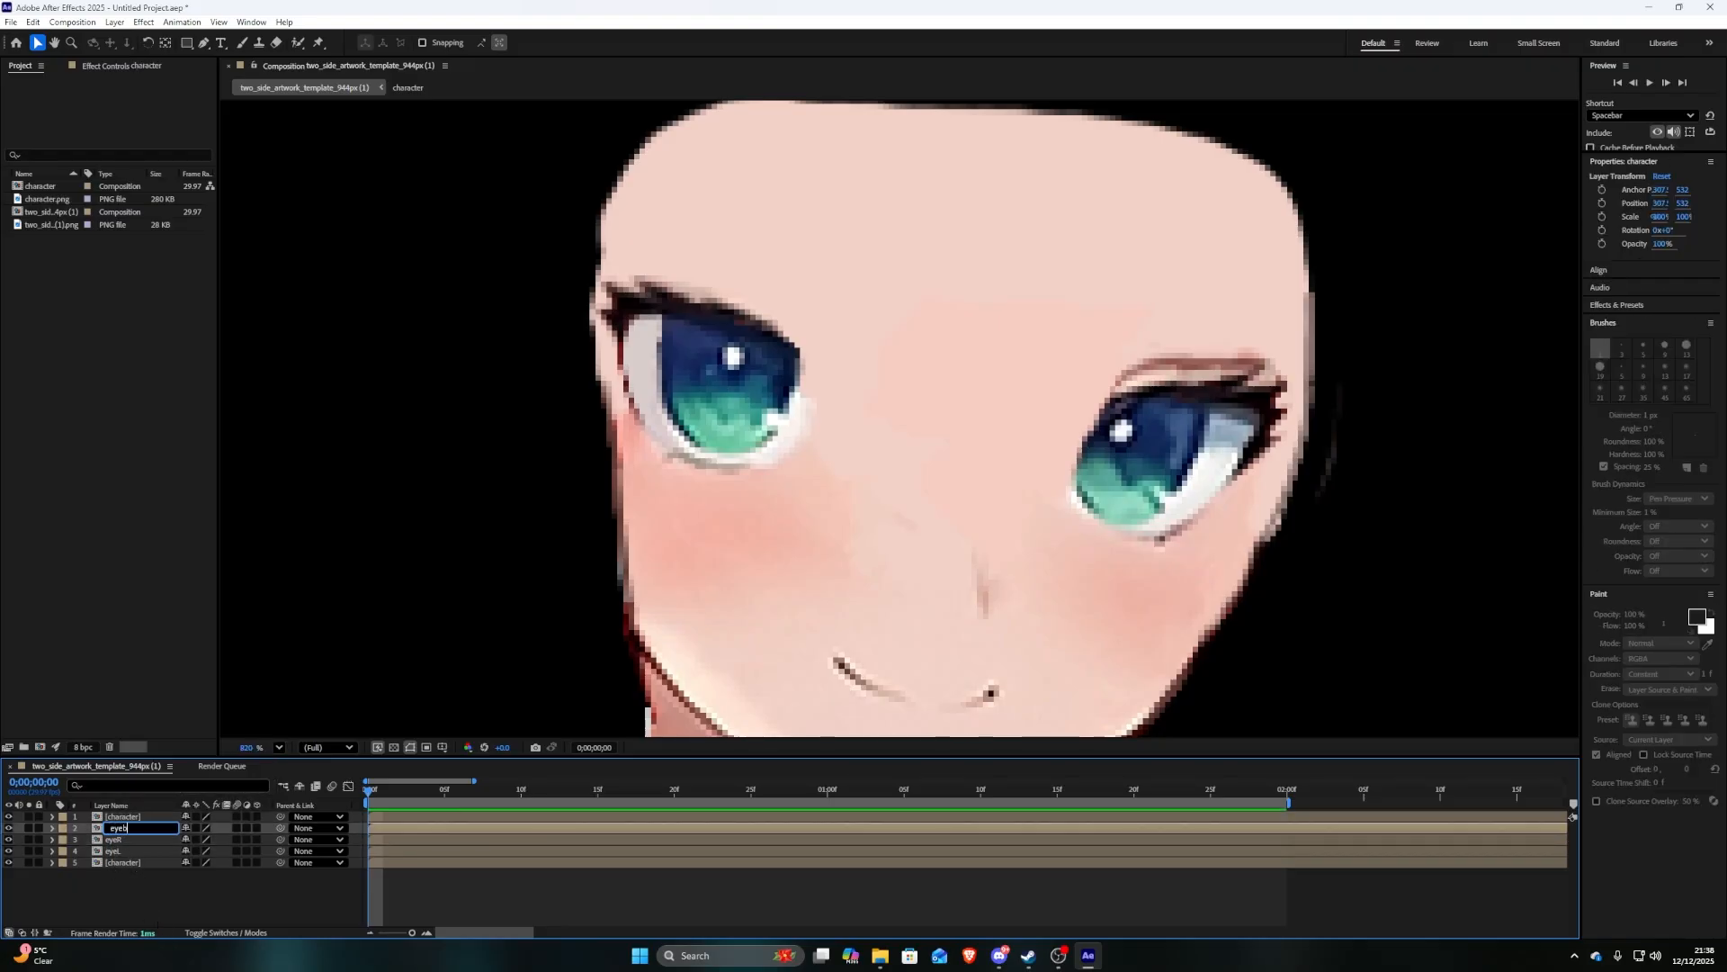
pyautogui.hotkey('ctrl', 'a')
pyautogui.press('BackSpace')
pyautogui.press('Return')
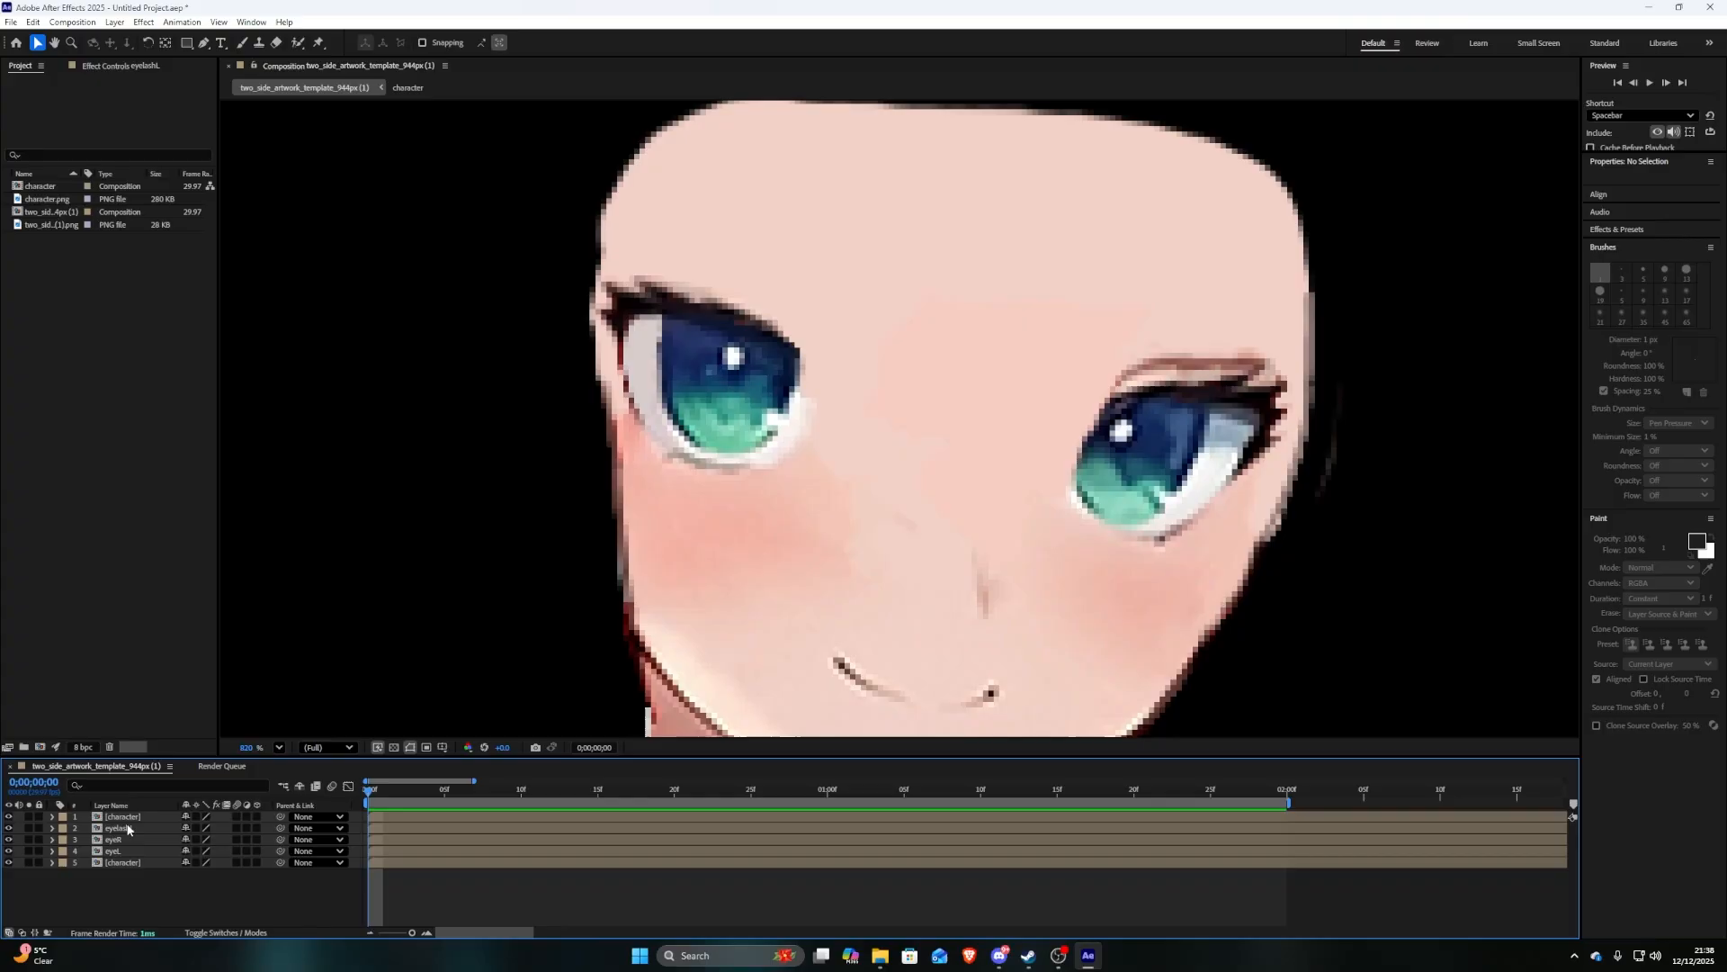
# Rename the topmost character copy as eyelashR
pyautogui.rightClick(126, 816)
pyautogui.click(227, 782)
pyautogui.write('eyelas')
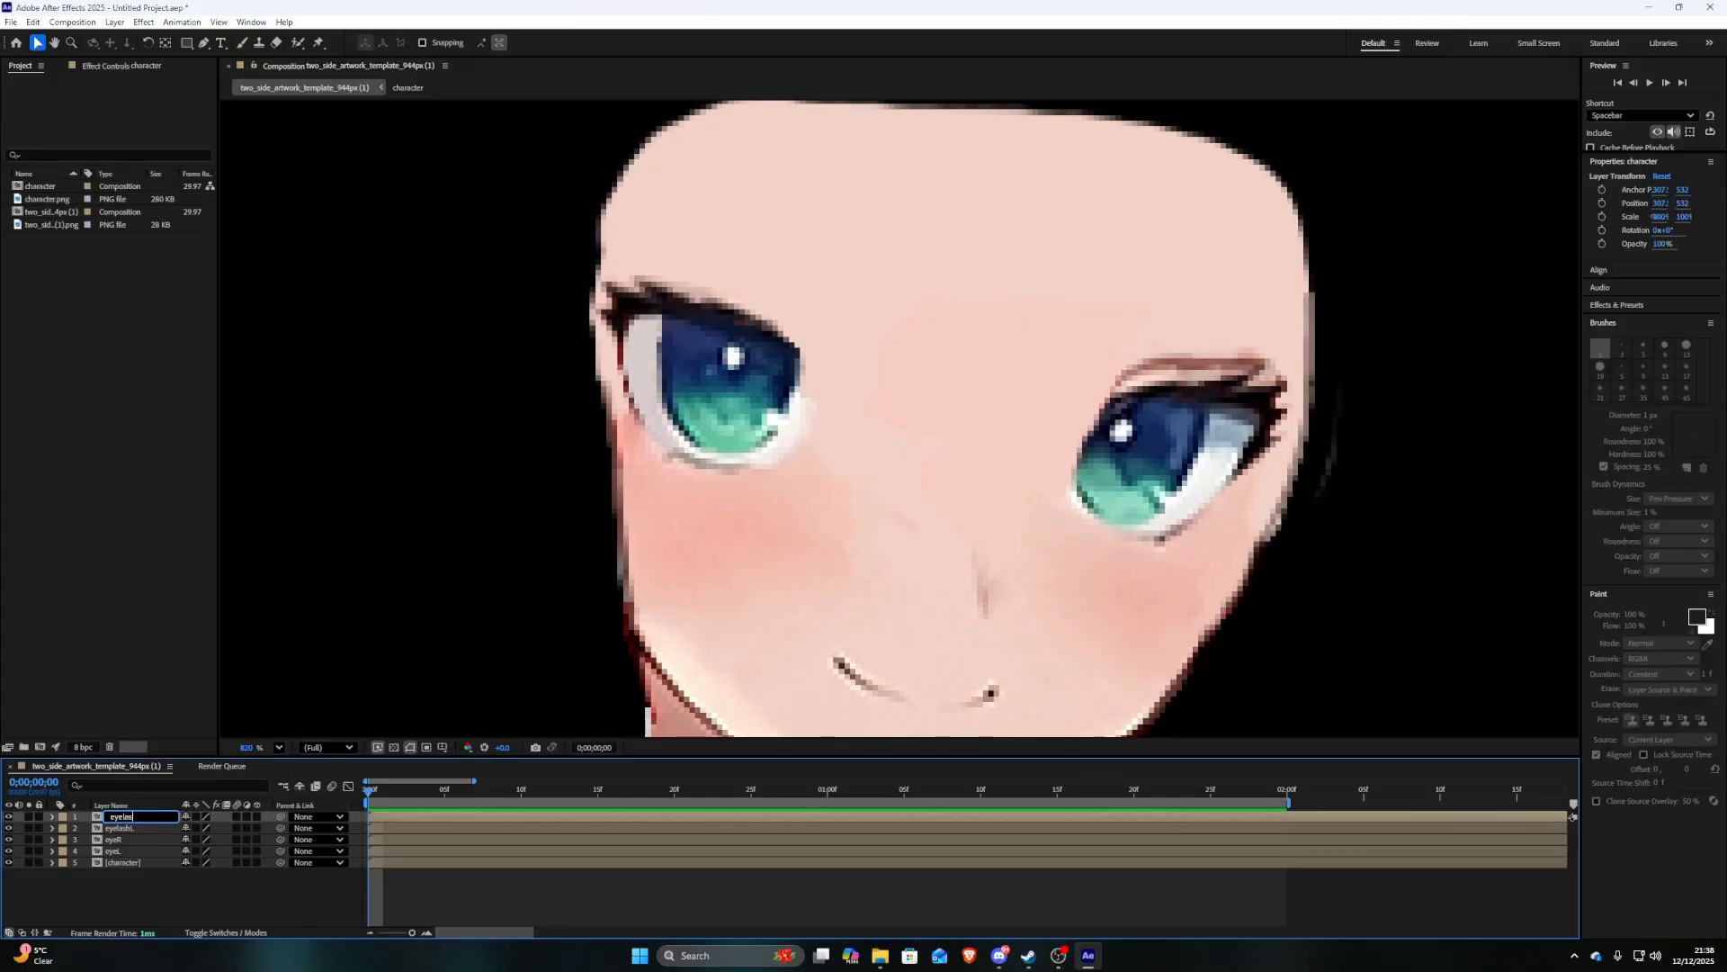
pyautogui.write('hR')
pyautogui.press('Return')
# Draw a closed Pen mask on the eyeL layer around the left-hand eye, following its lower rim and the upper lash line
pyautogui.click(113, 850)
pyautogui.scroll(2, 670, 526)
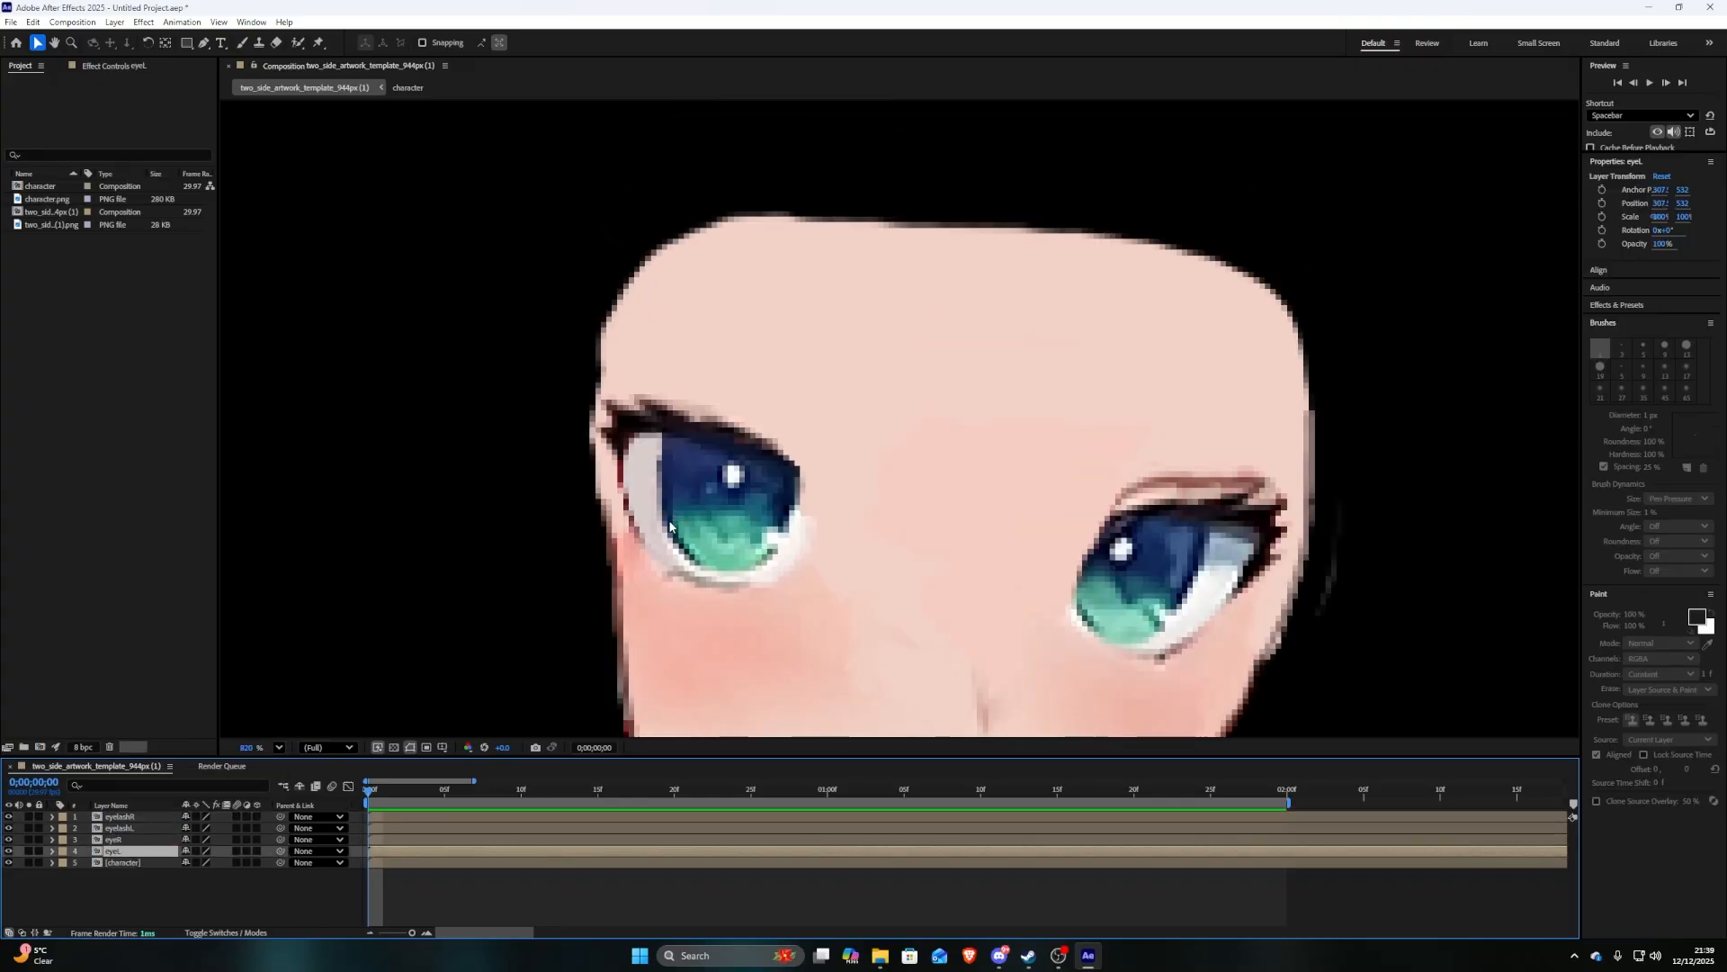
pyautogui.click(204, 42)
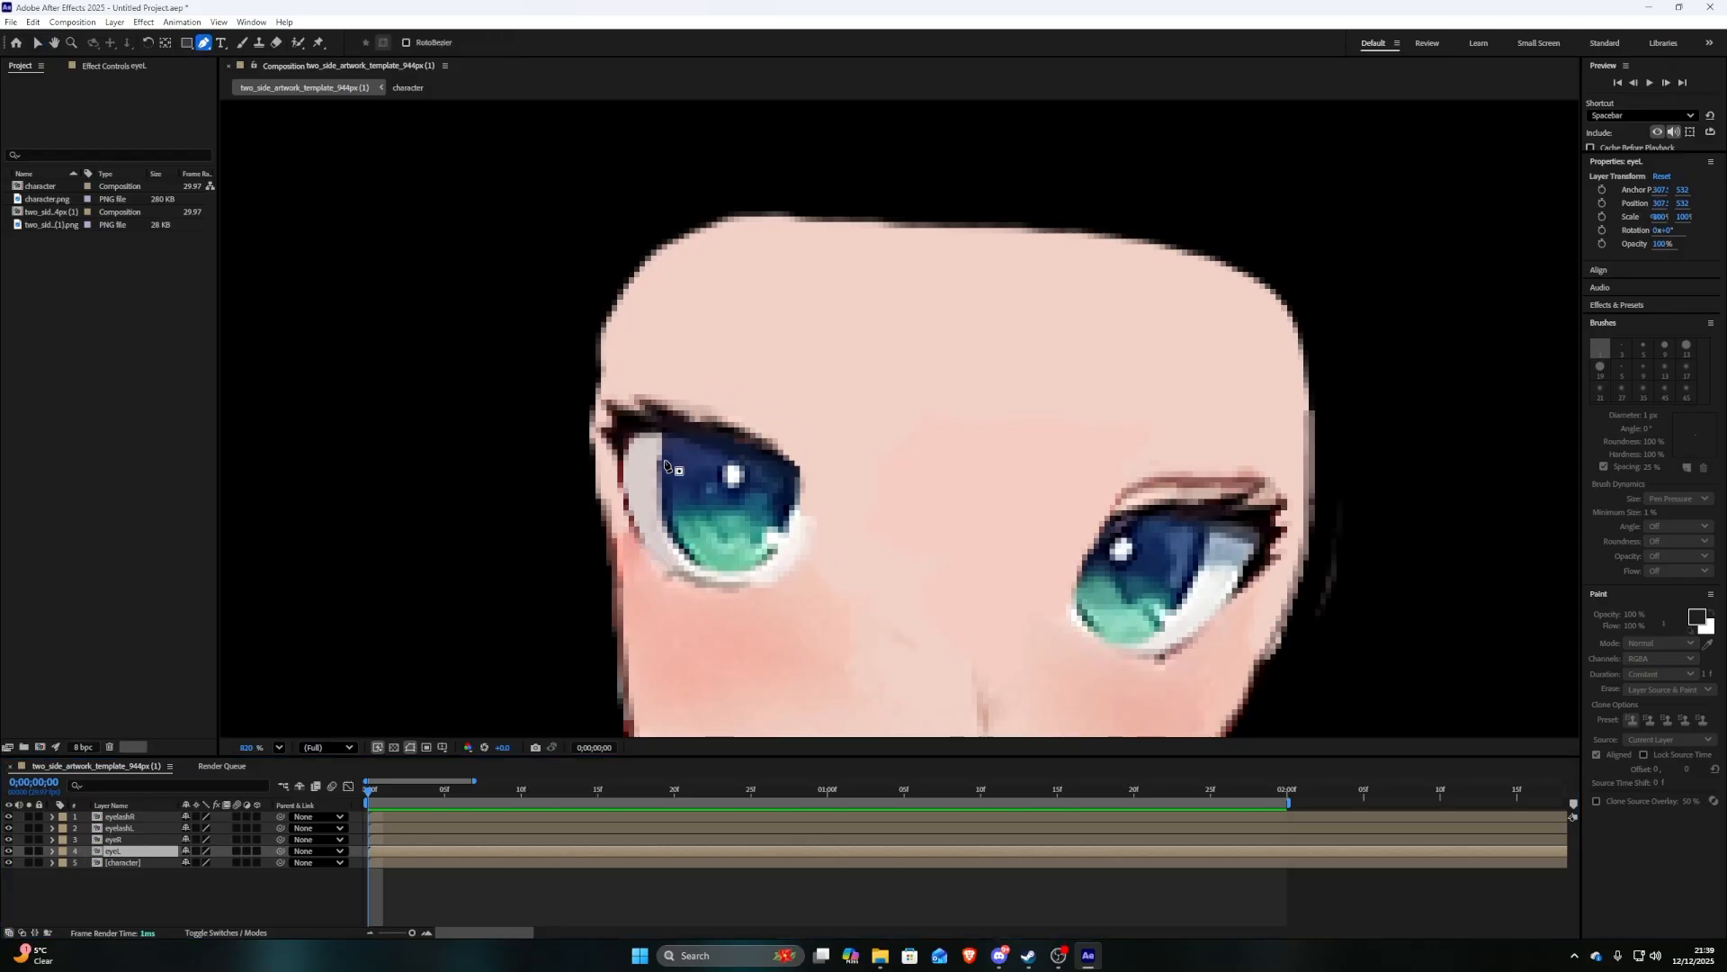
pyautogui.click(687, 583)
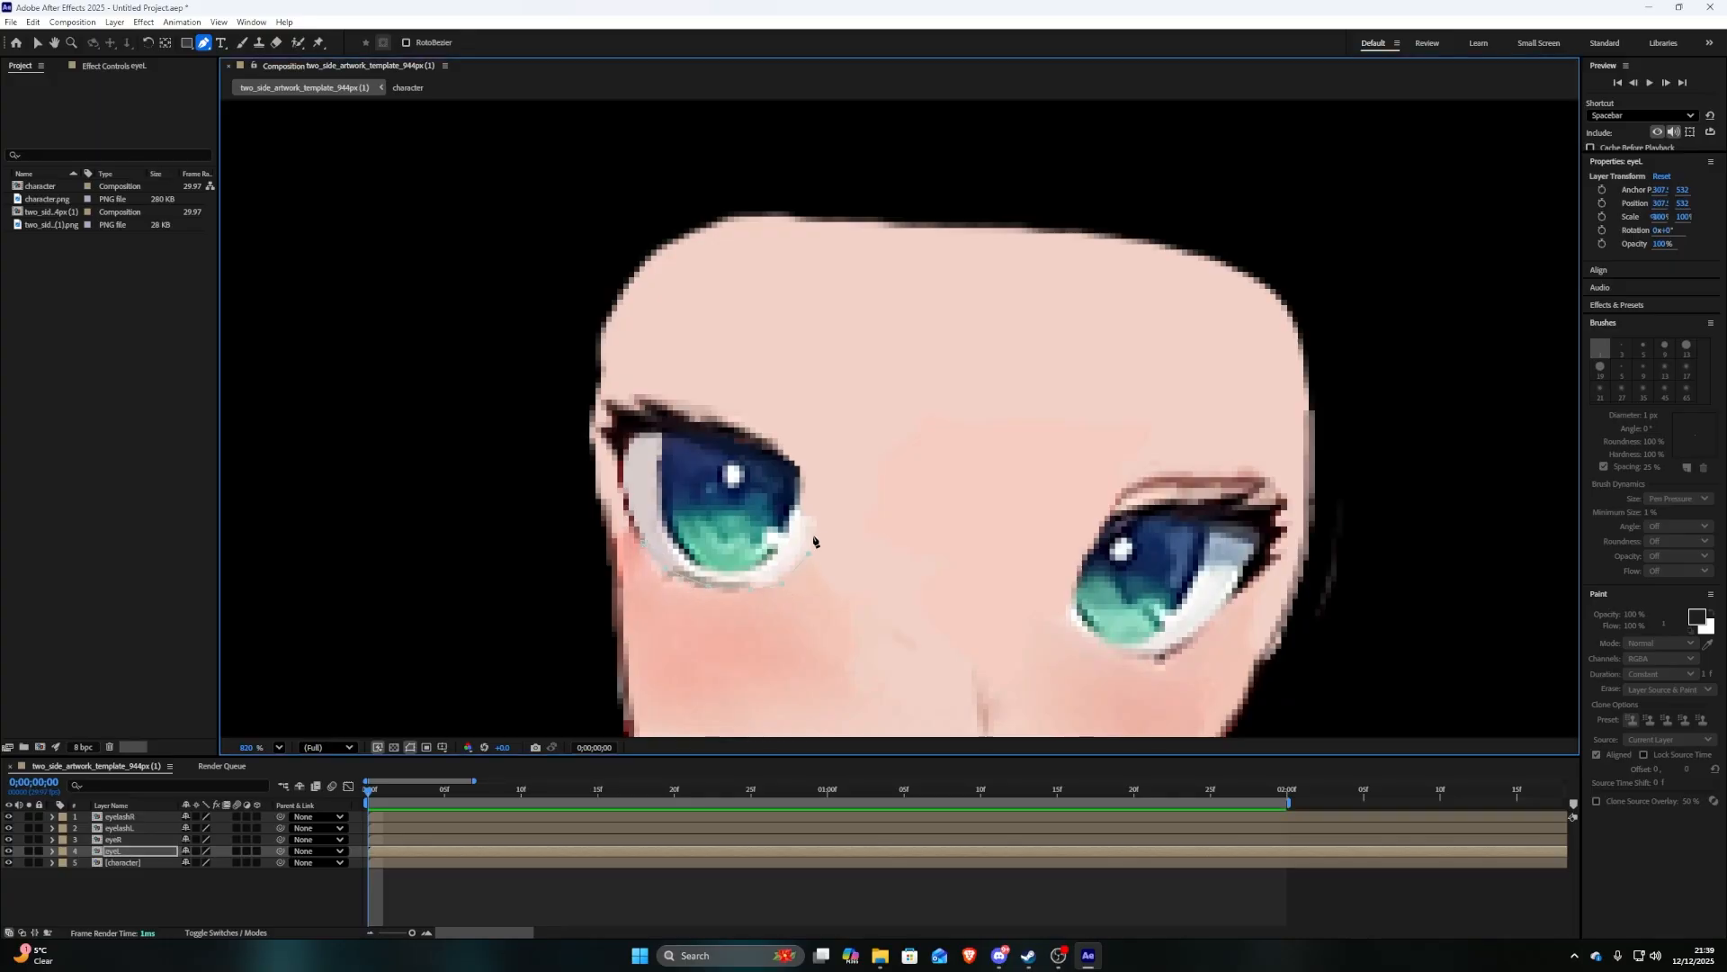
pyautogui.click(780, 460)
pyautogui.click(747, 441)
pyautogui.click(706, 429)
pyautogui.click(673, 422)
pyautogui.click(642, 426)
pyautogui.click(618, 437)
pyautogui.click(644, 545)
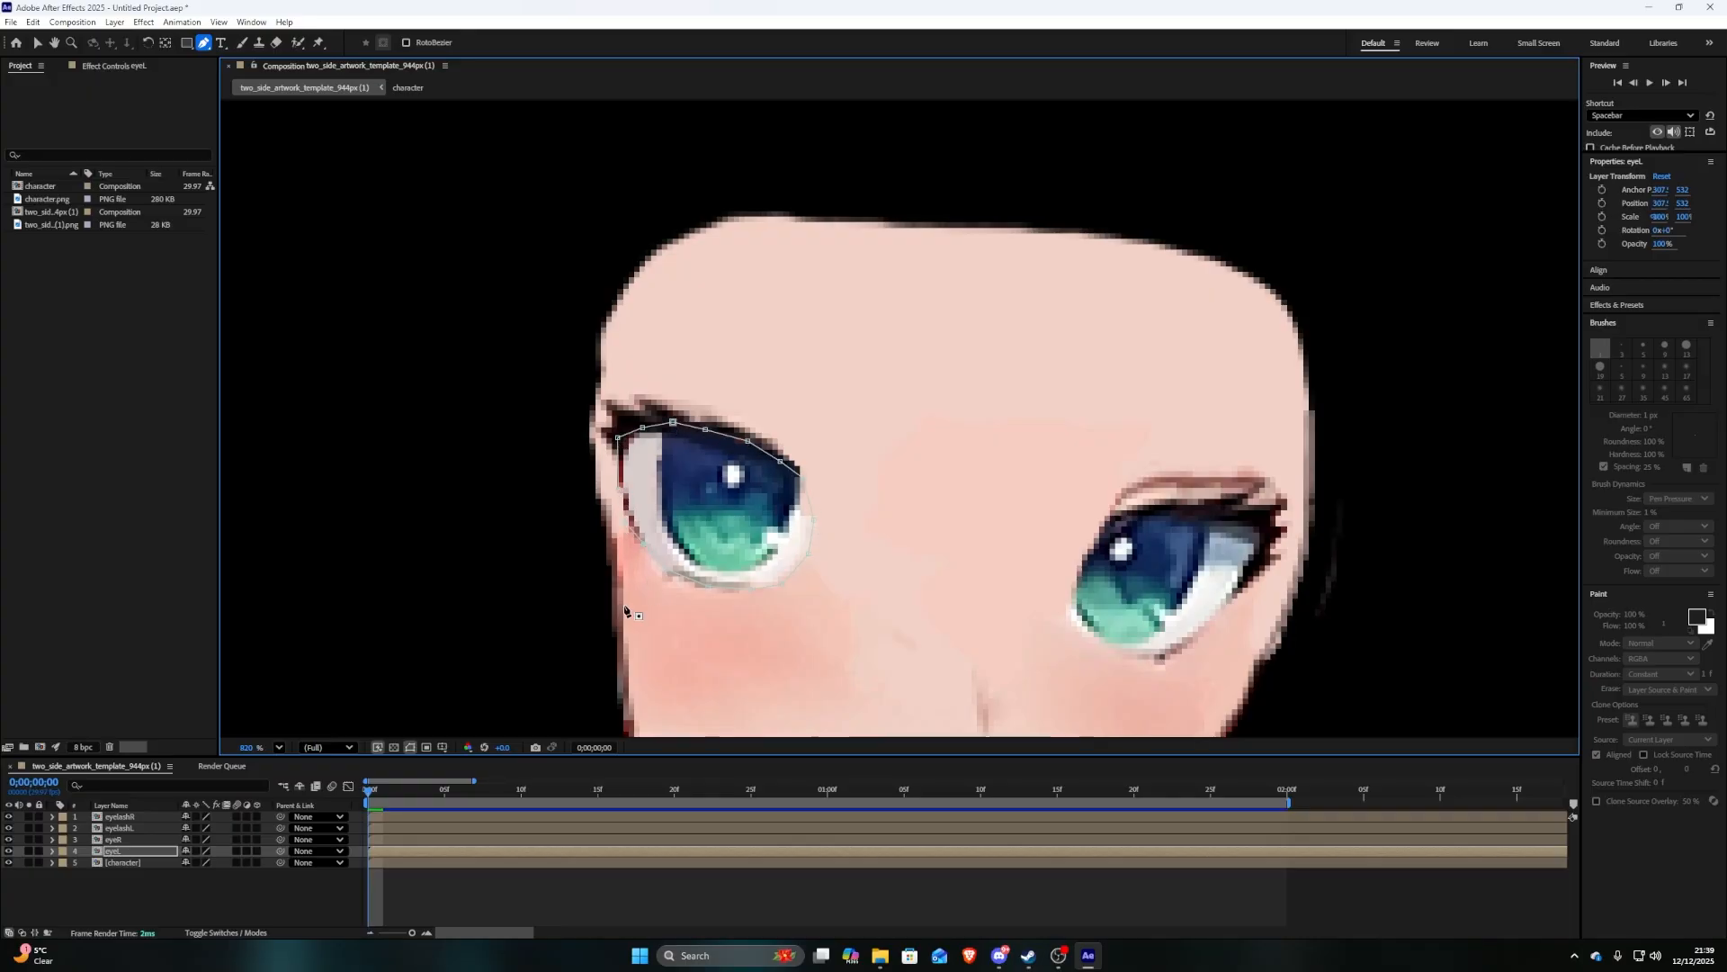
# Draw a closed Pen mask on the eyeR layer around the right-hand eye, running just under its upper lashes
pyautogui.click(130, 840)
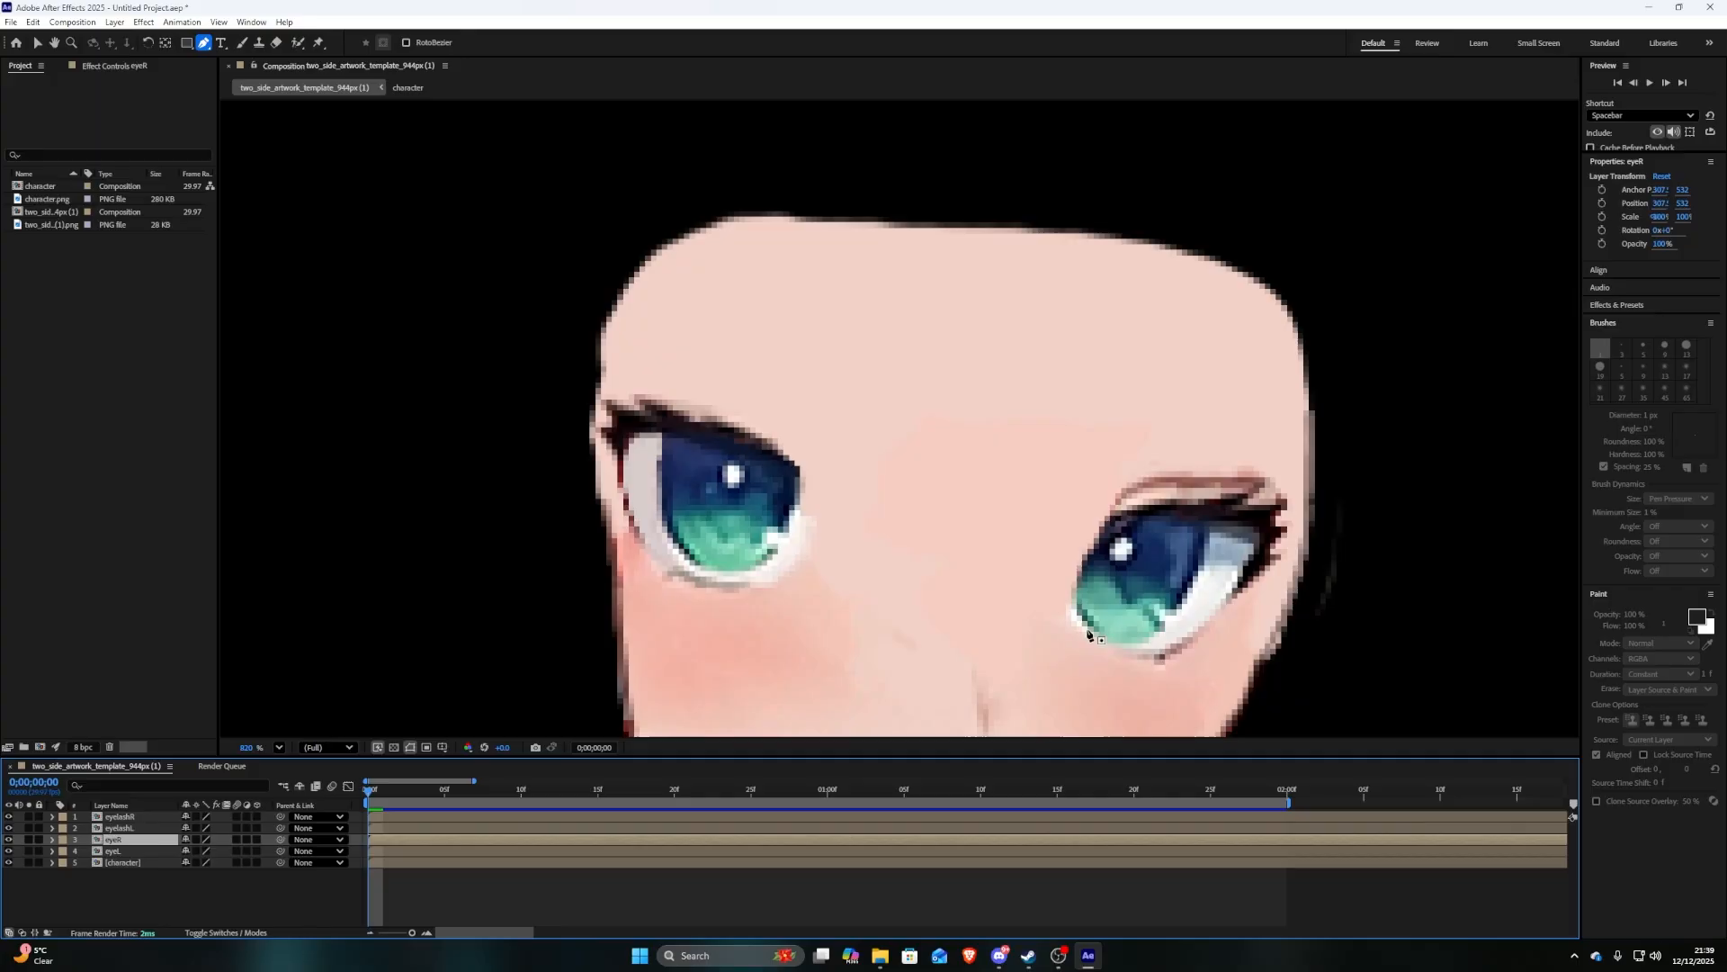
pyautogui.click(1242, 589)
pyautogui.click(1264, 557)
pyautogui.click(1269, 530)
pyautogui.click(1255, 510)
pyautogui.click(1229, 506)
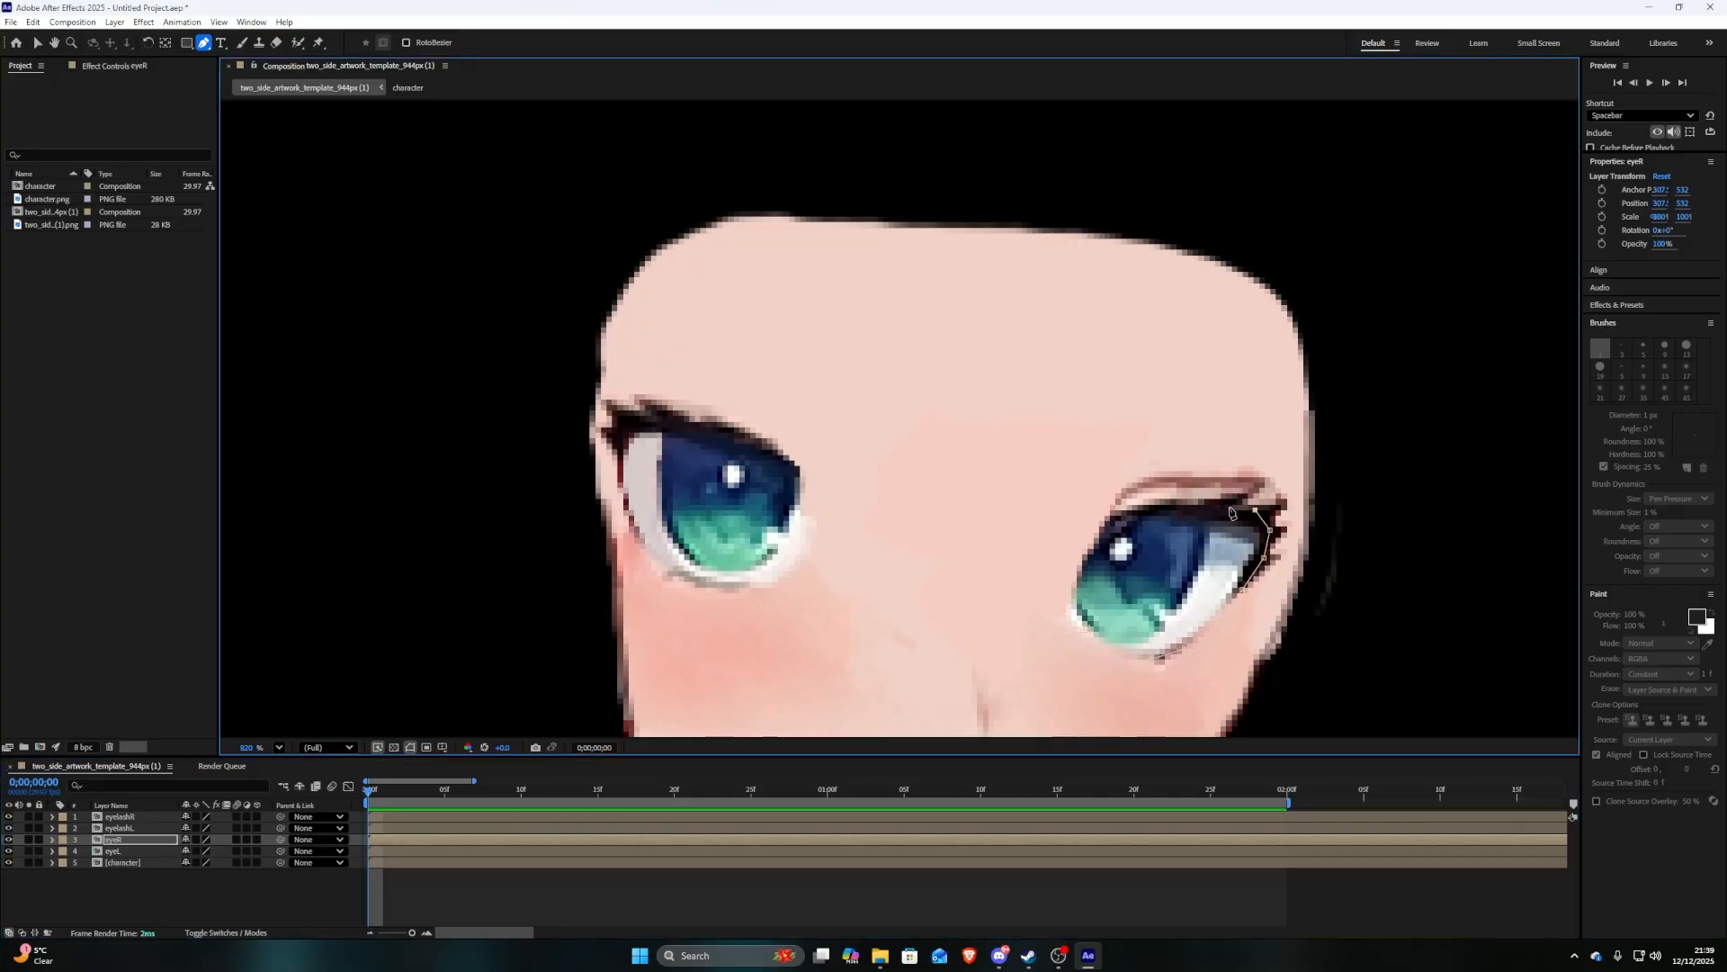
pyautogui.click(1192, 504)
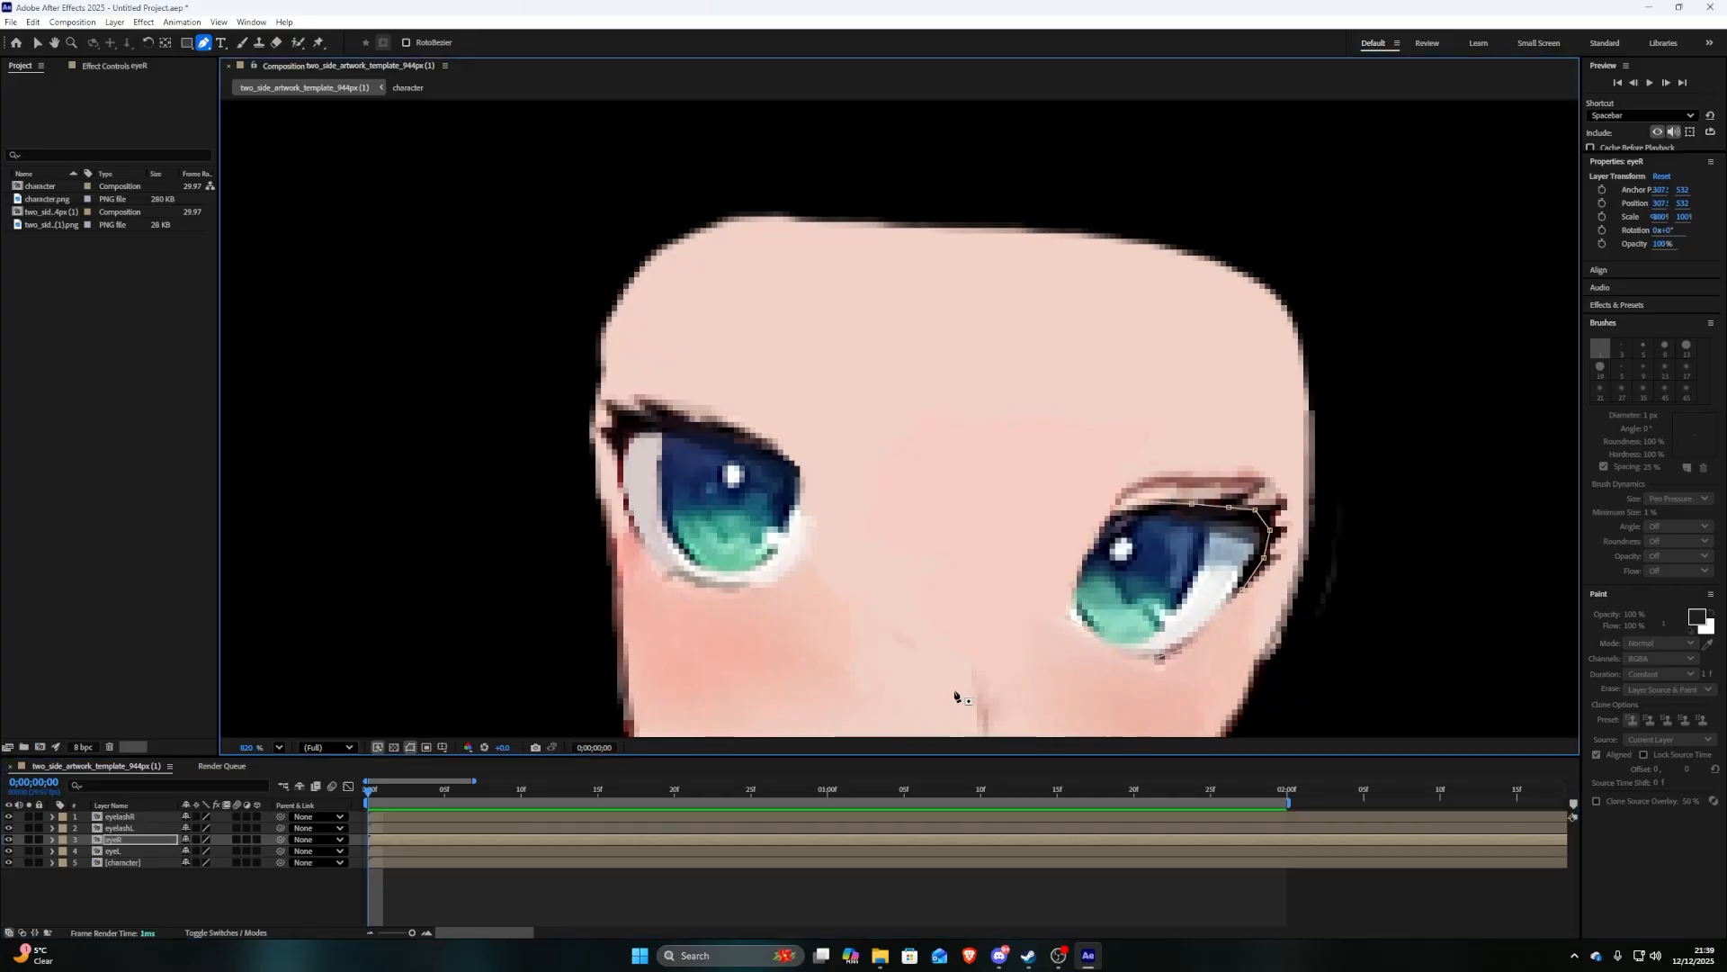
pyautogui.click(8, 850)
pyautogui.click(8, 850)
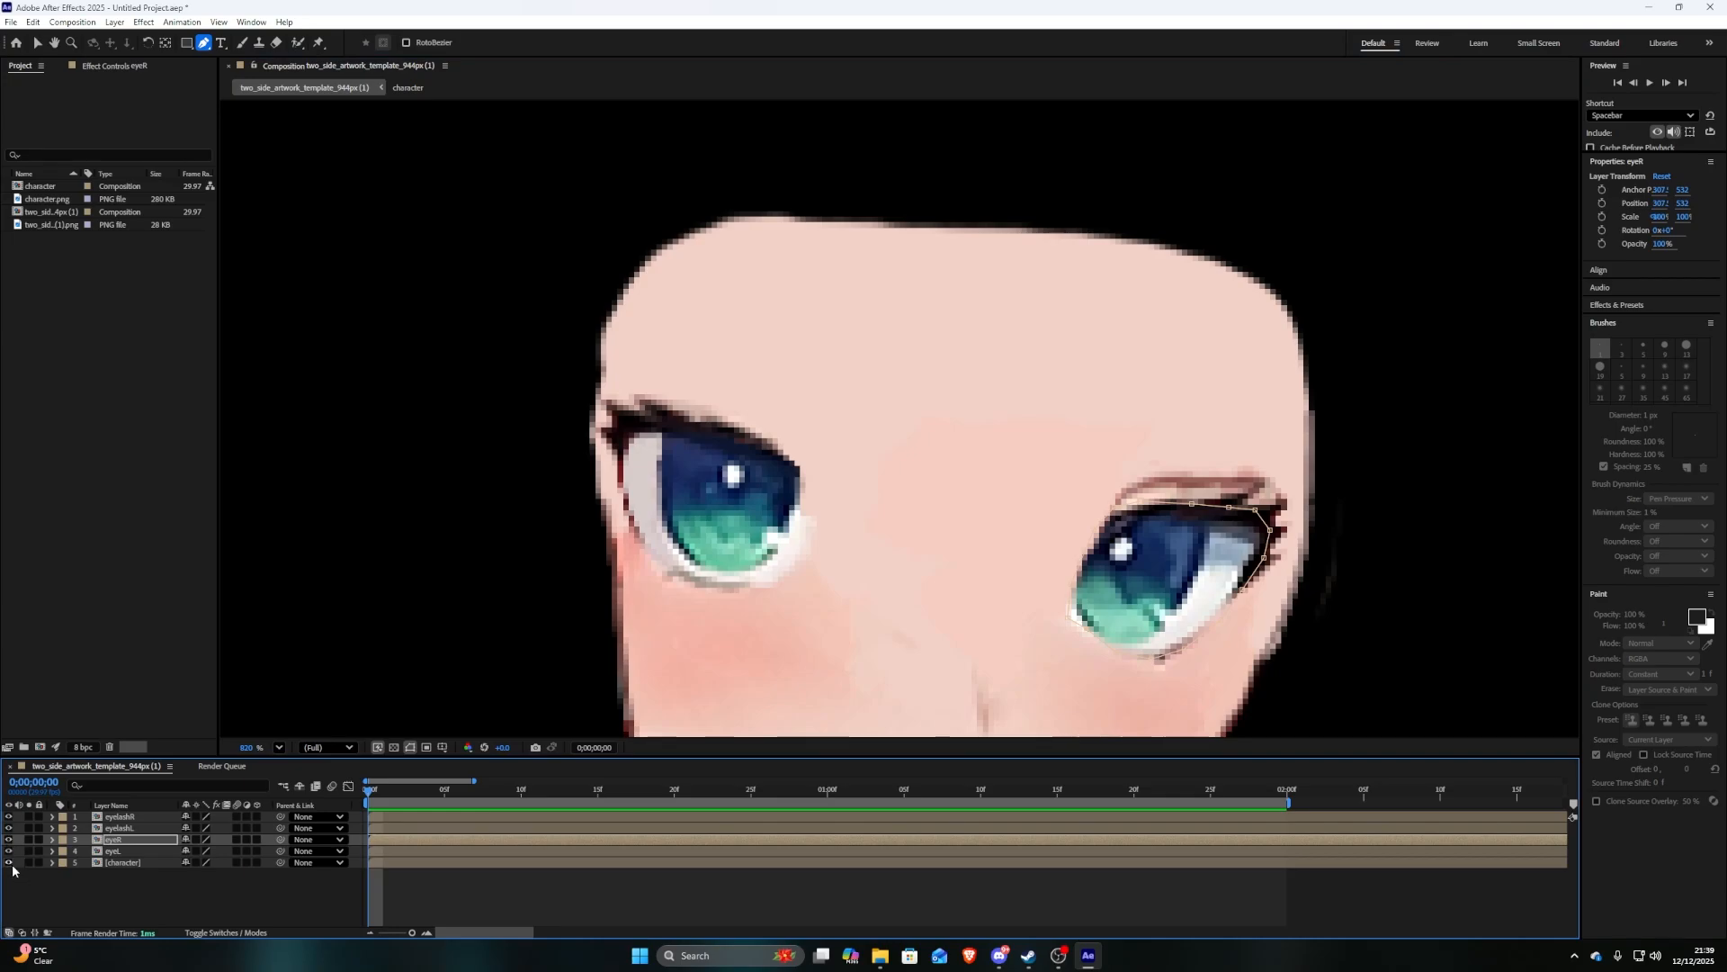
# Draw a closed Pen mask on the eyelashL layer around the left-hand eye's upper lashes, including the outer tips
pyautogui.click(120, 828)
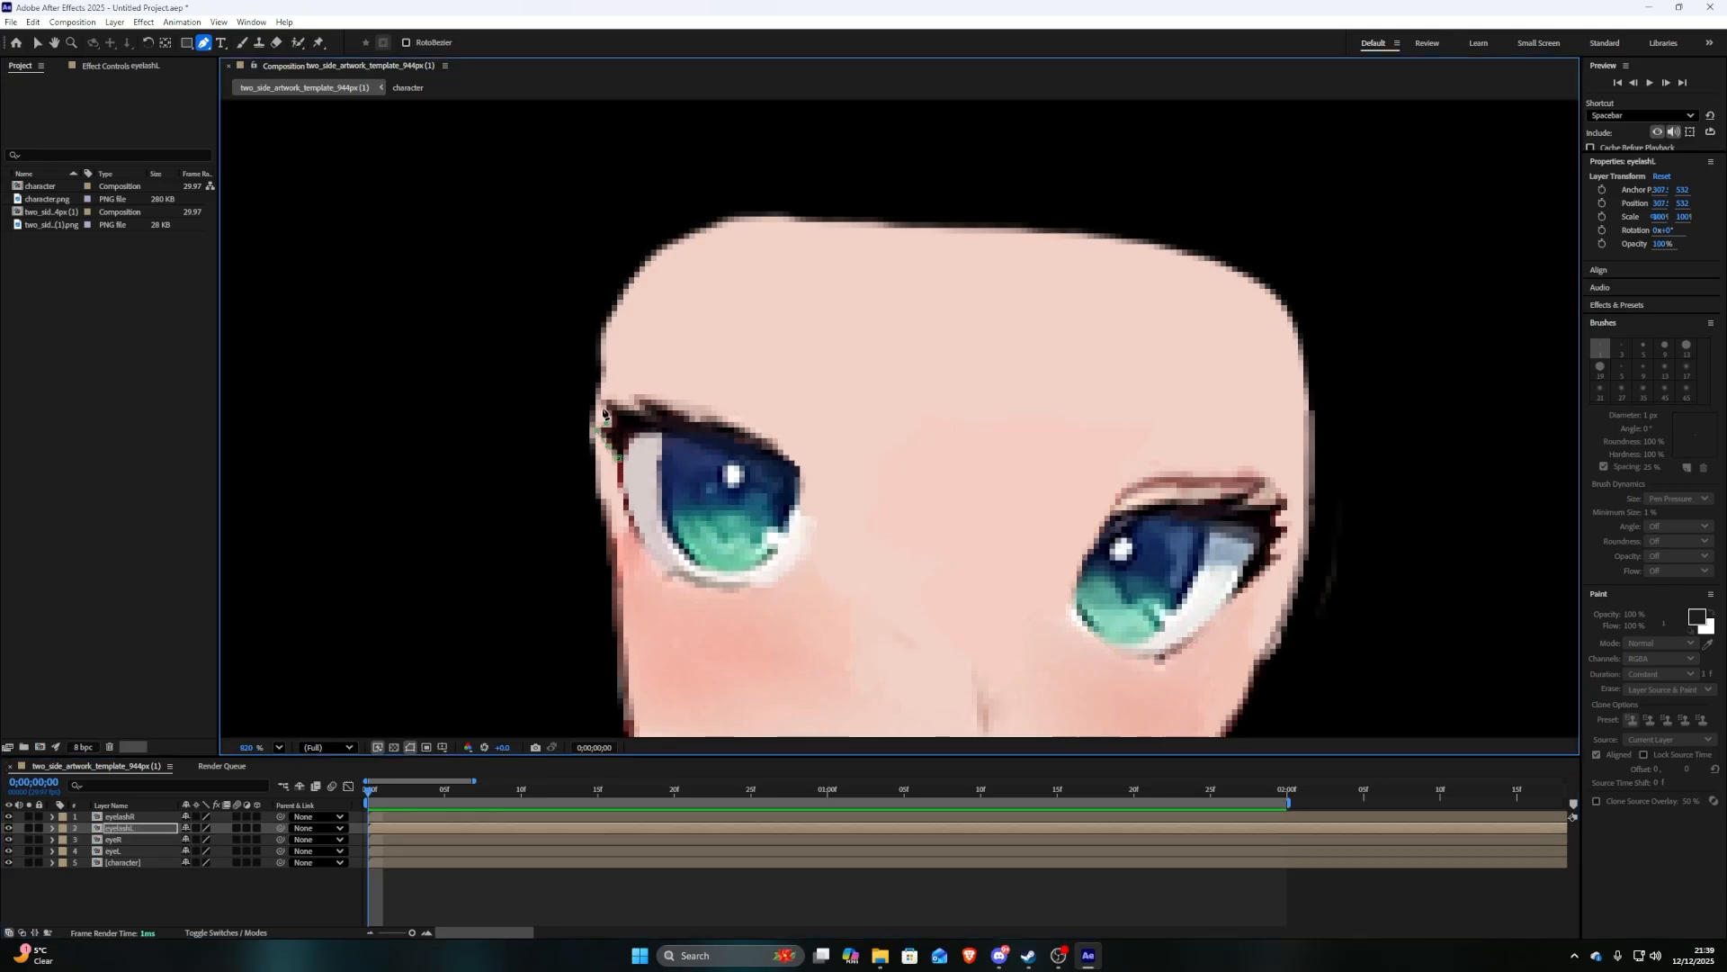
pyautogui.click(604, 396)
pyautogui.click(639, 392)
pyautogui.click(709, 412)
pyautogui.click(745, 422)
pyautogui.click(783, 443)
pyautogui.click(799, 463)
pyautogui.click(772, 457)
pyautogui.click(736, 442)
pyautogui.click(673, 432)
pyautogui.click(639, 433)
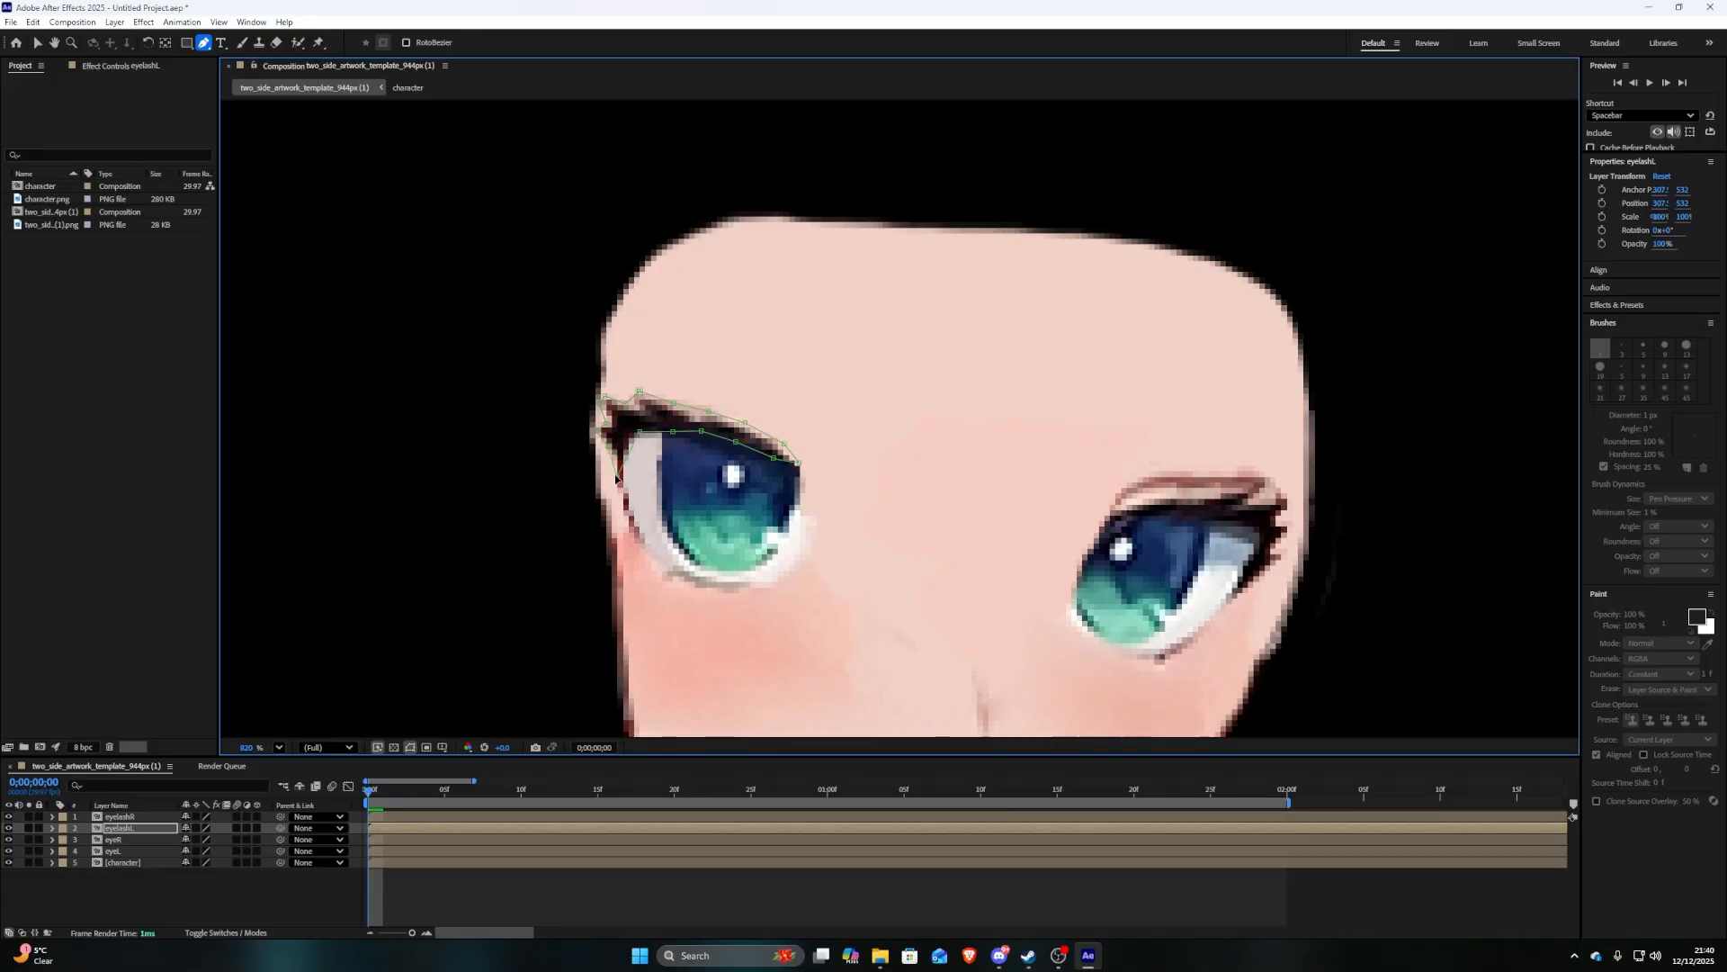
# Draw a Pen mask on the eyelashR layer around the right-hand eye's upper lashes and outer corner
pyautogui.click(130, 817)
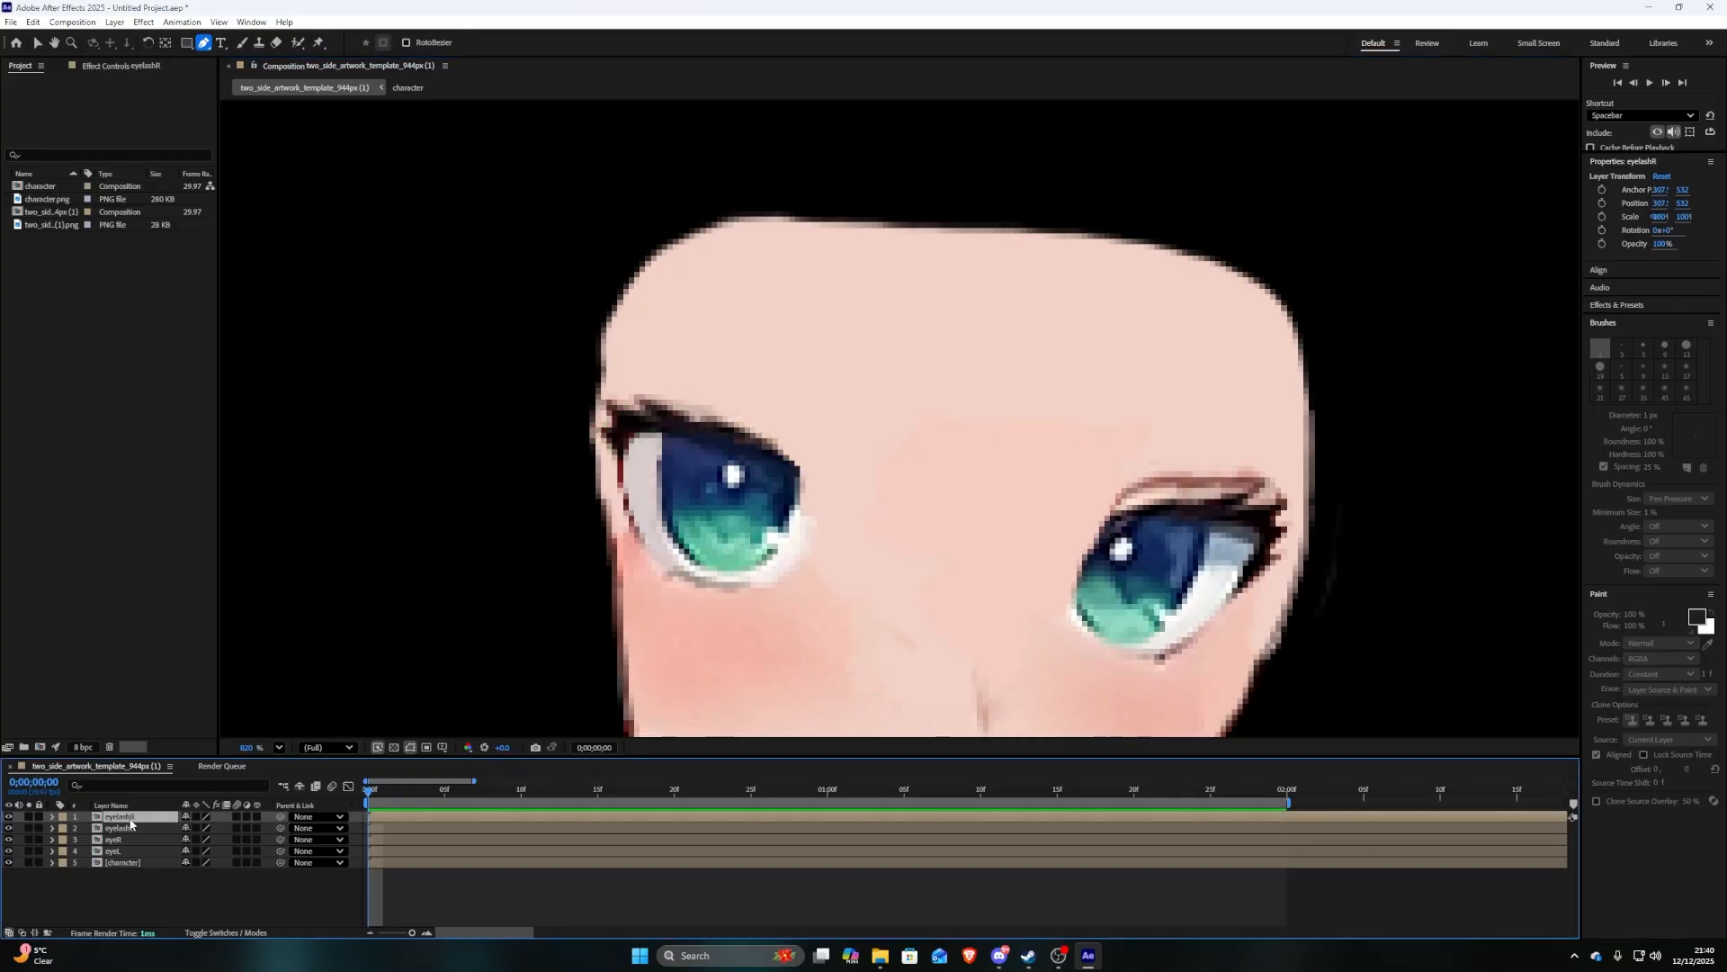
pyautogui.click(1100, 522)
pyautogui.click(1123, 506)
pyautogui.click(1217, 496)
pyautogui.click(1282, 537)
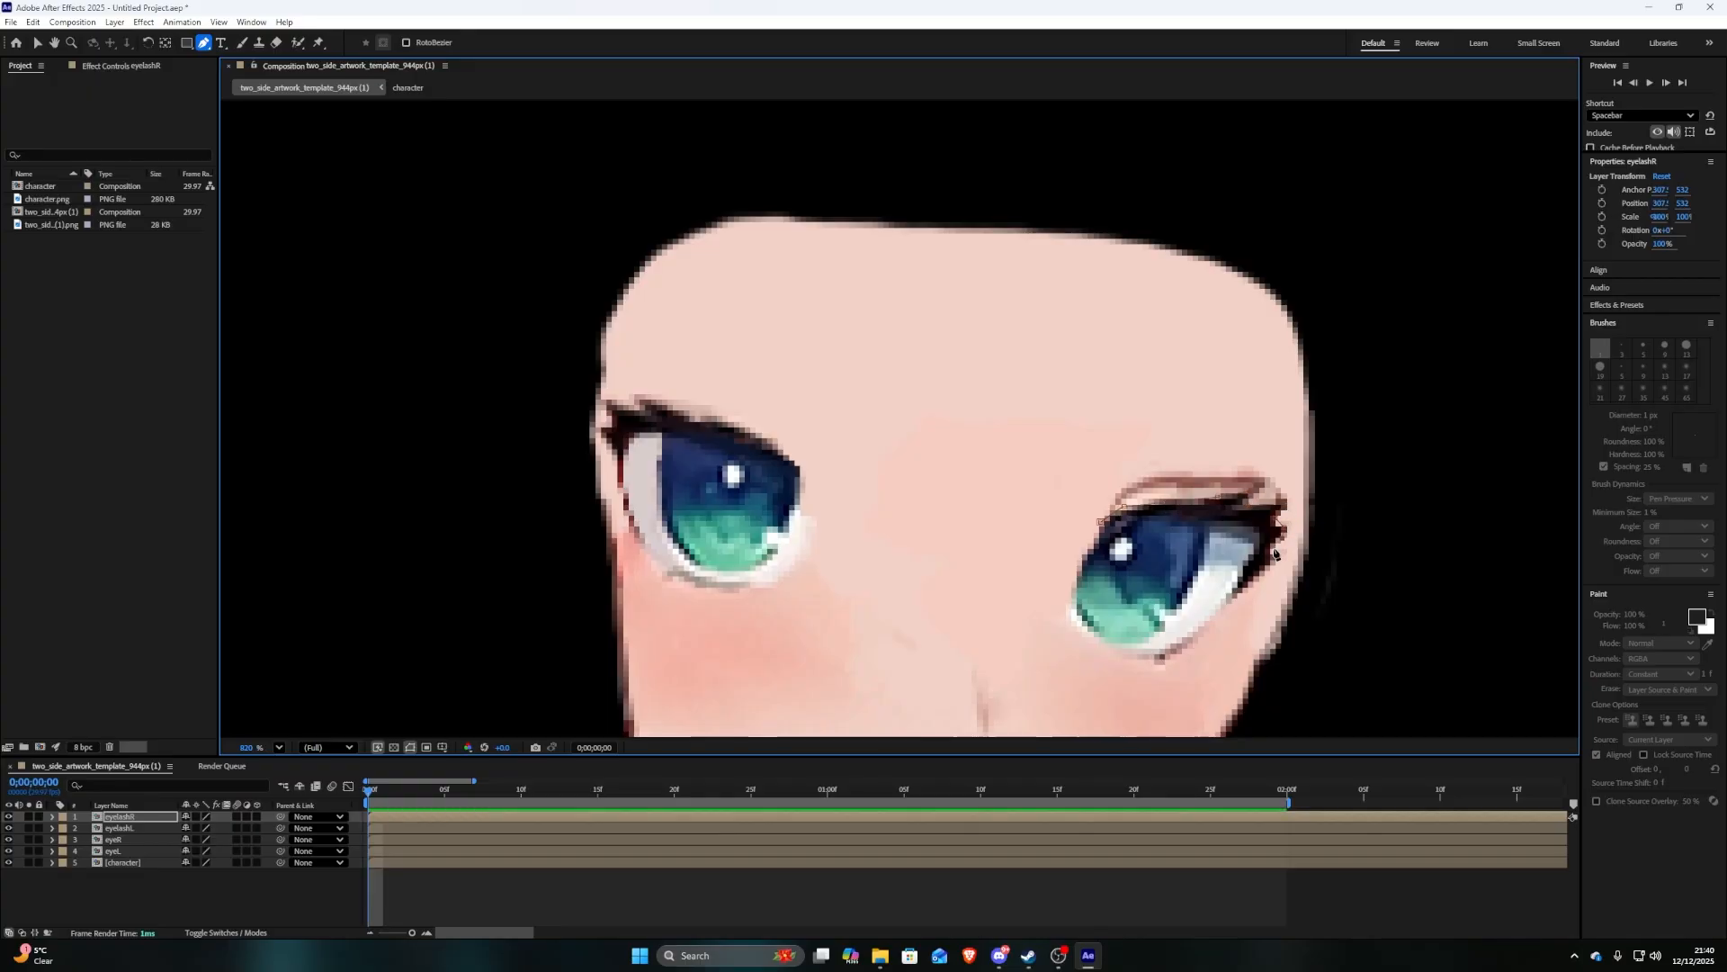
pyautogui.click(1275, 551)
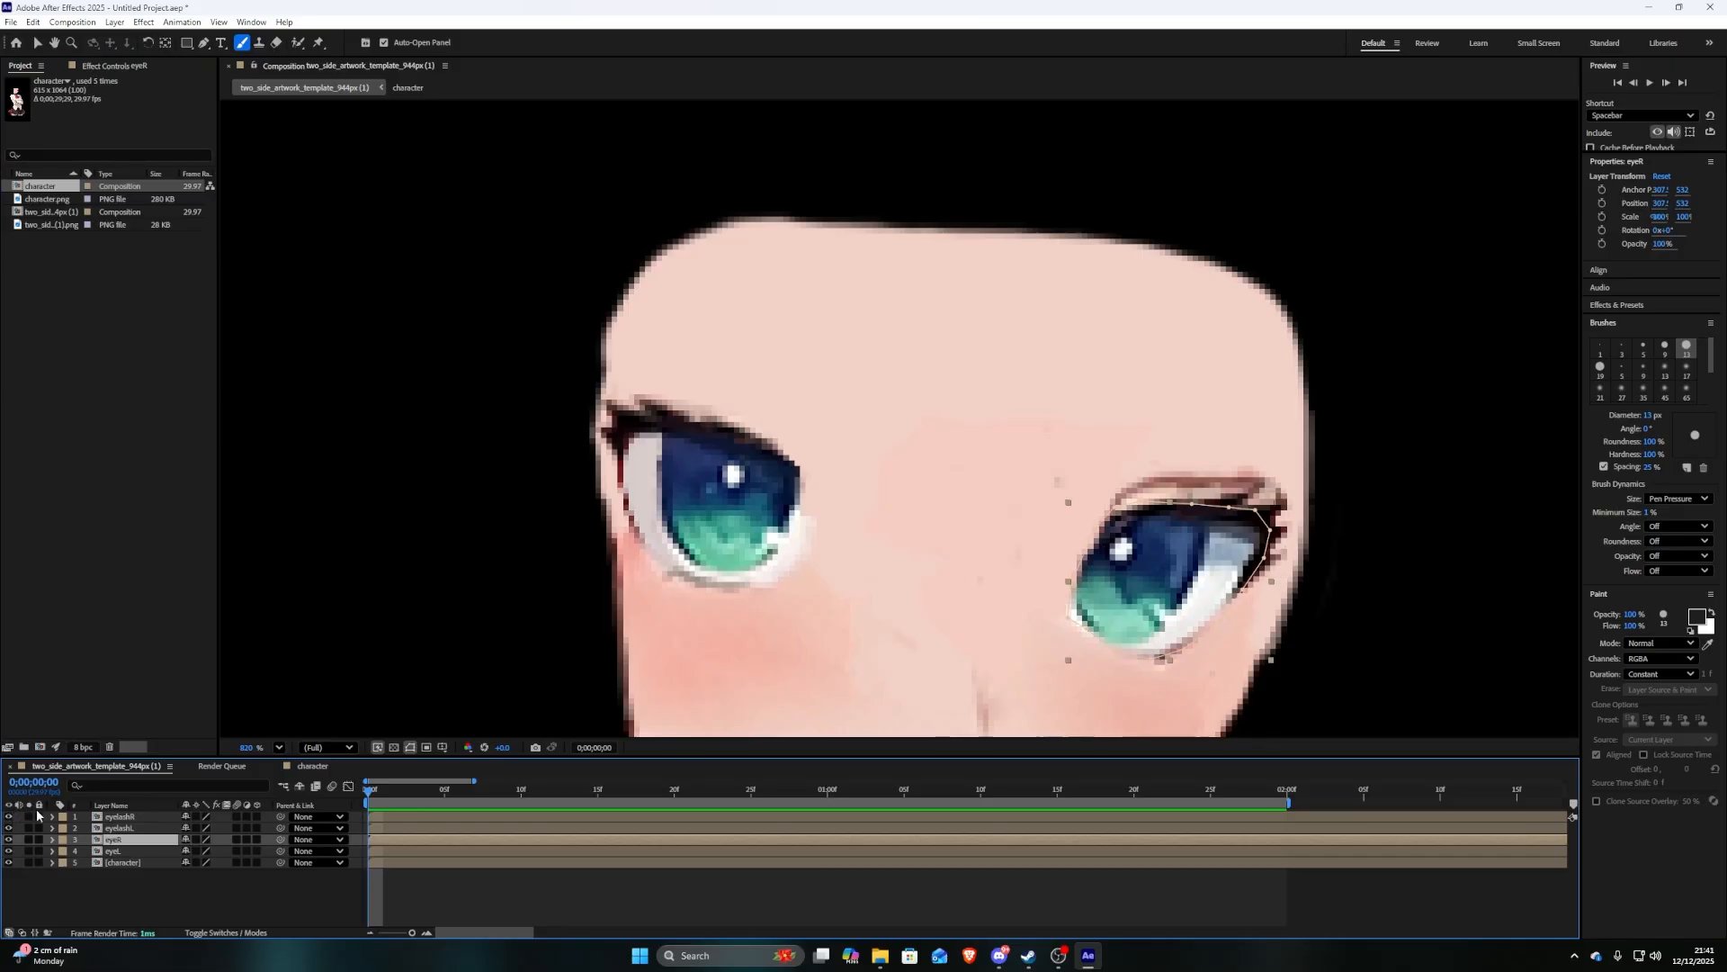
# Open the base character layer for painting, sample the nearby skin colour and brush over the left-hand eye and lashes
pyautogui.click(168, 864)
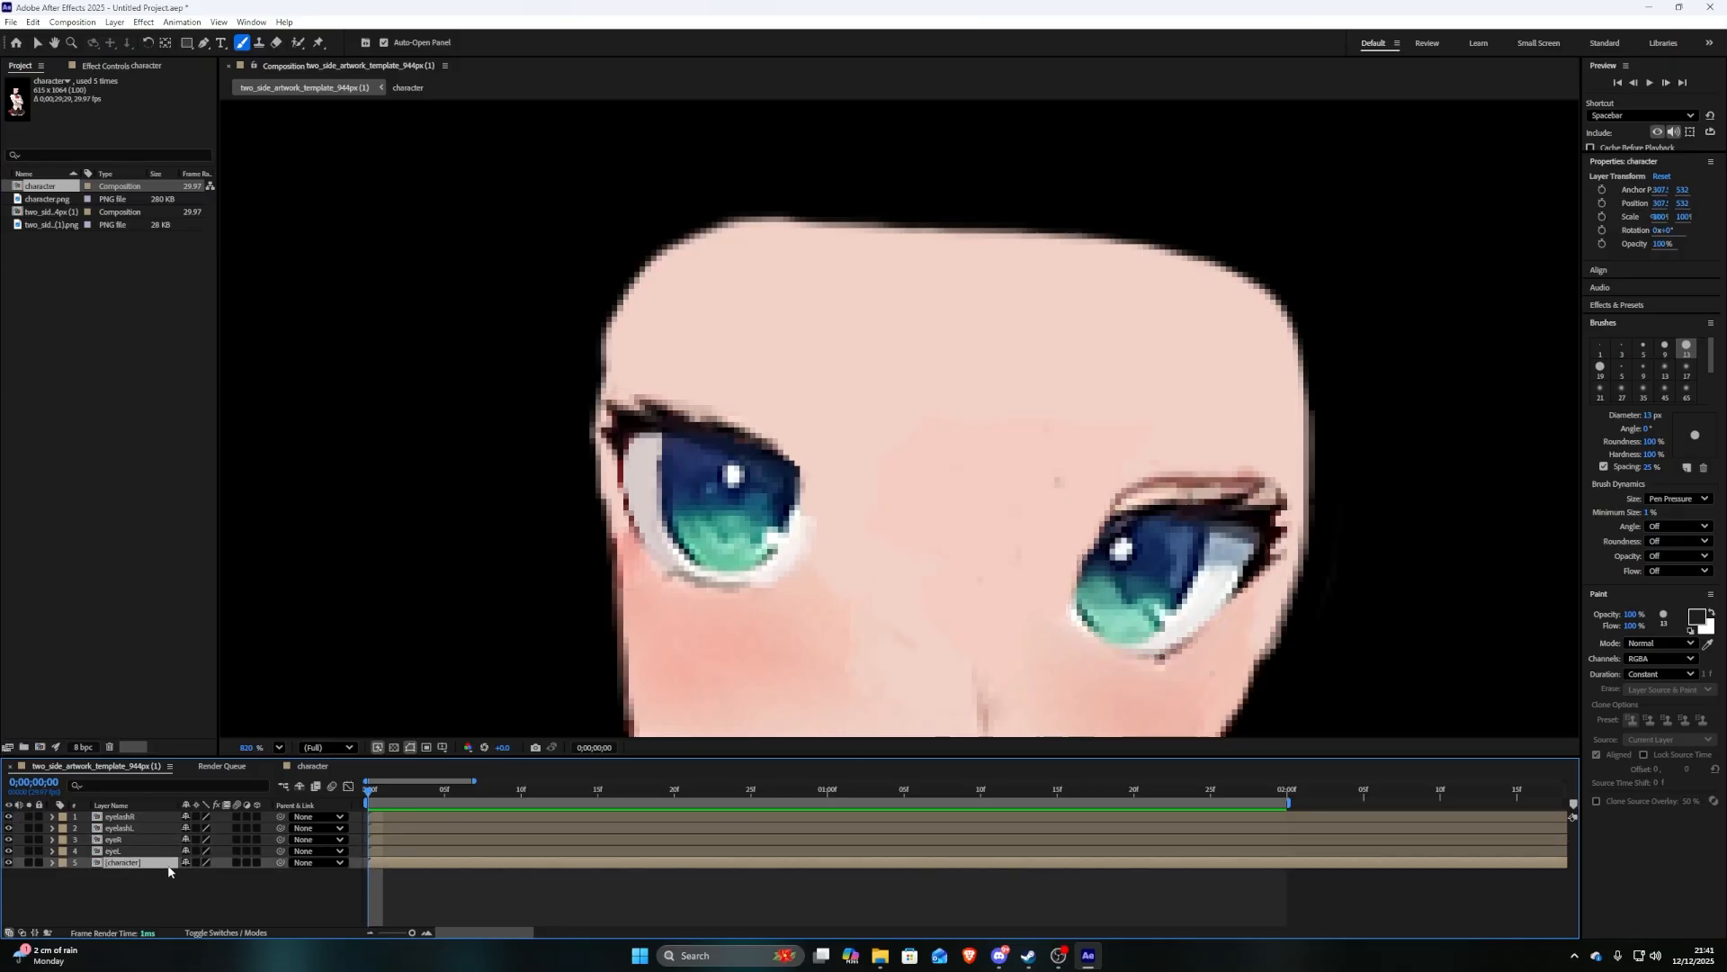
pyautogui.doubleClick(96, 866)
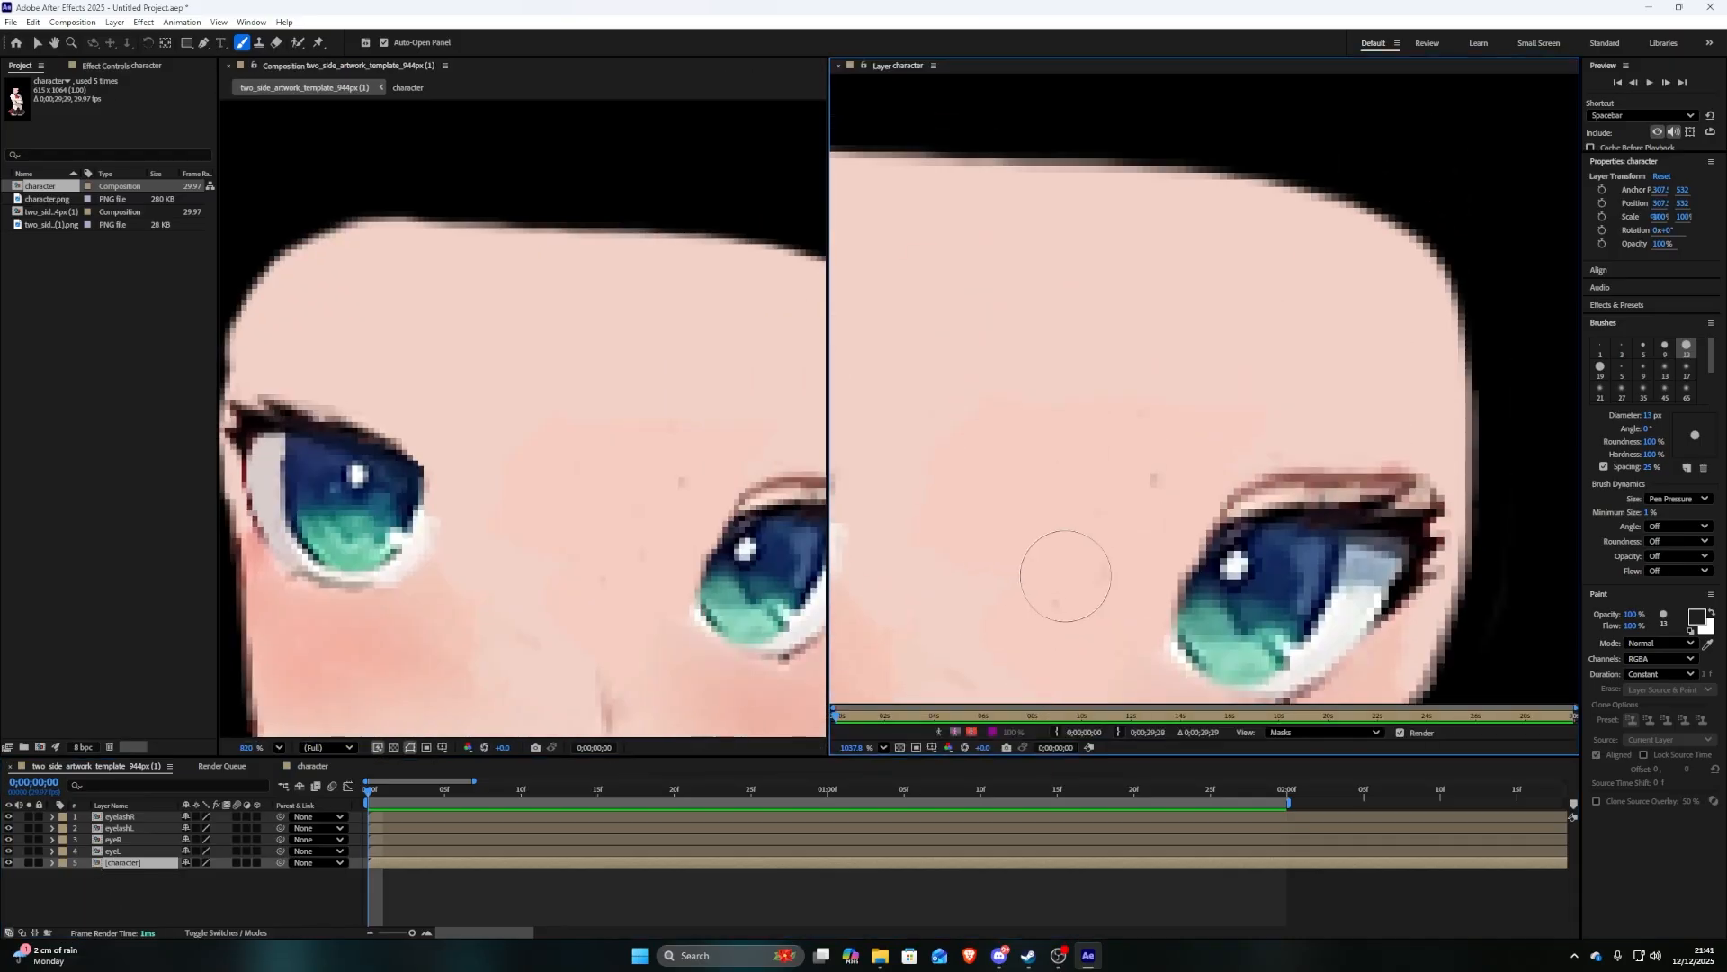
pyautogui.moveTo(998, 578); pyautogui.dragTo(1328, 495)
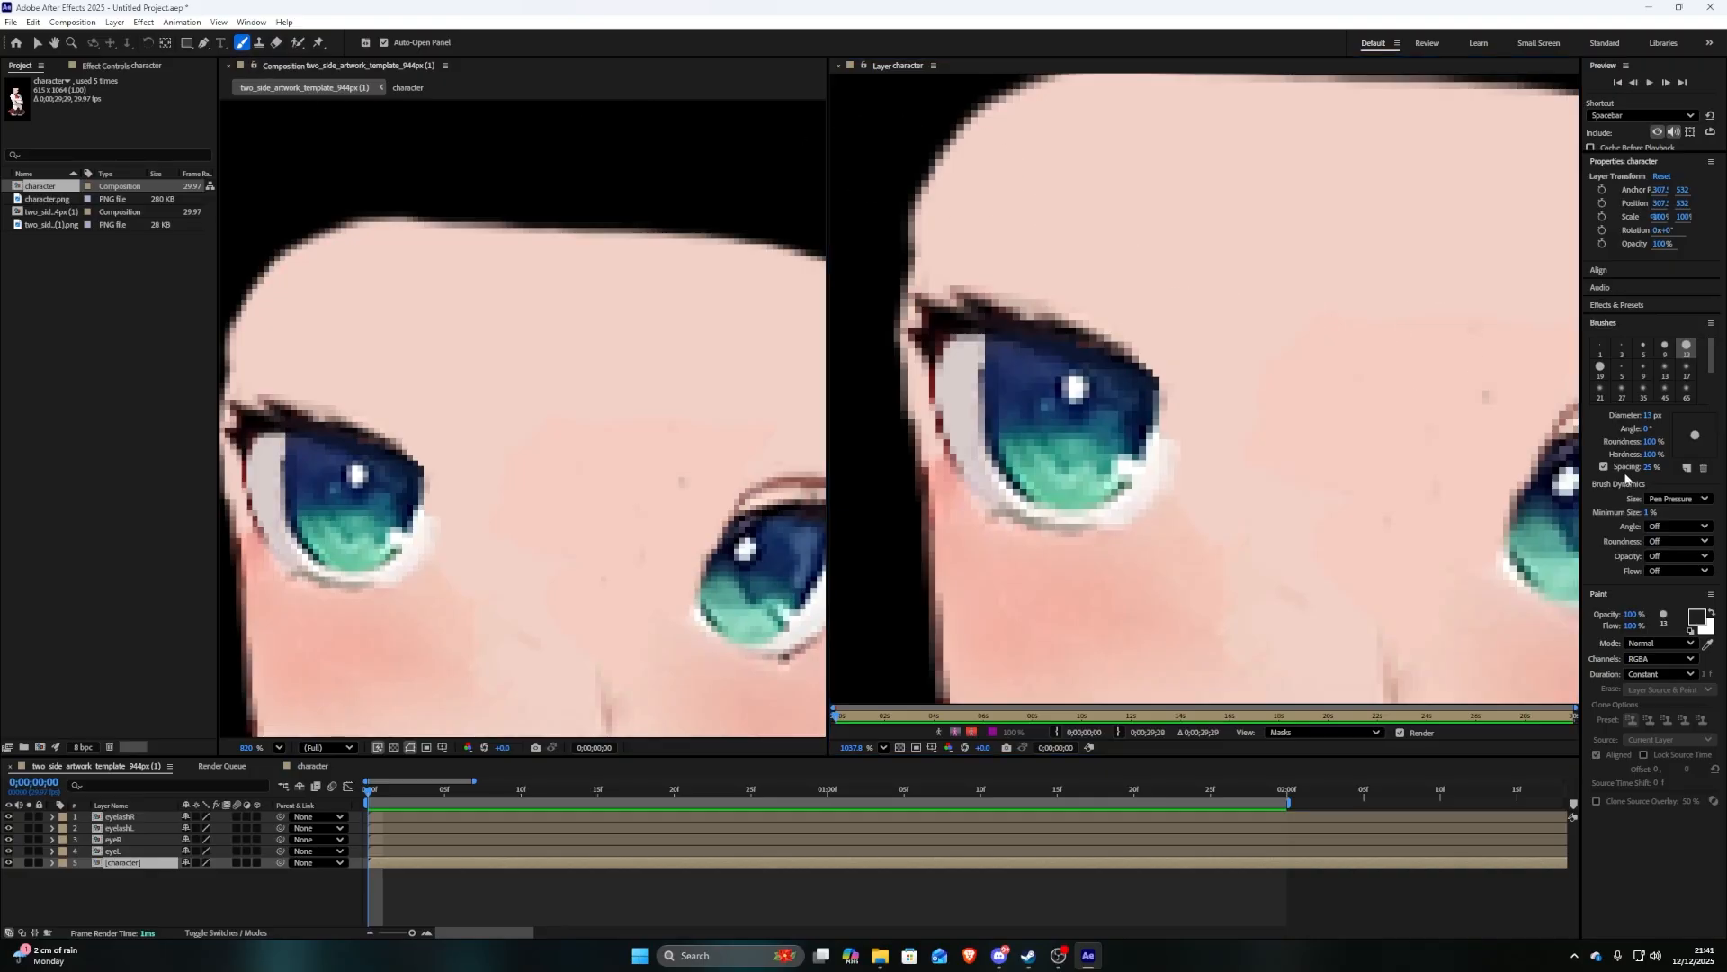
pyautogui.click(1707, 643)
pyautogui.click(1348, 481)
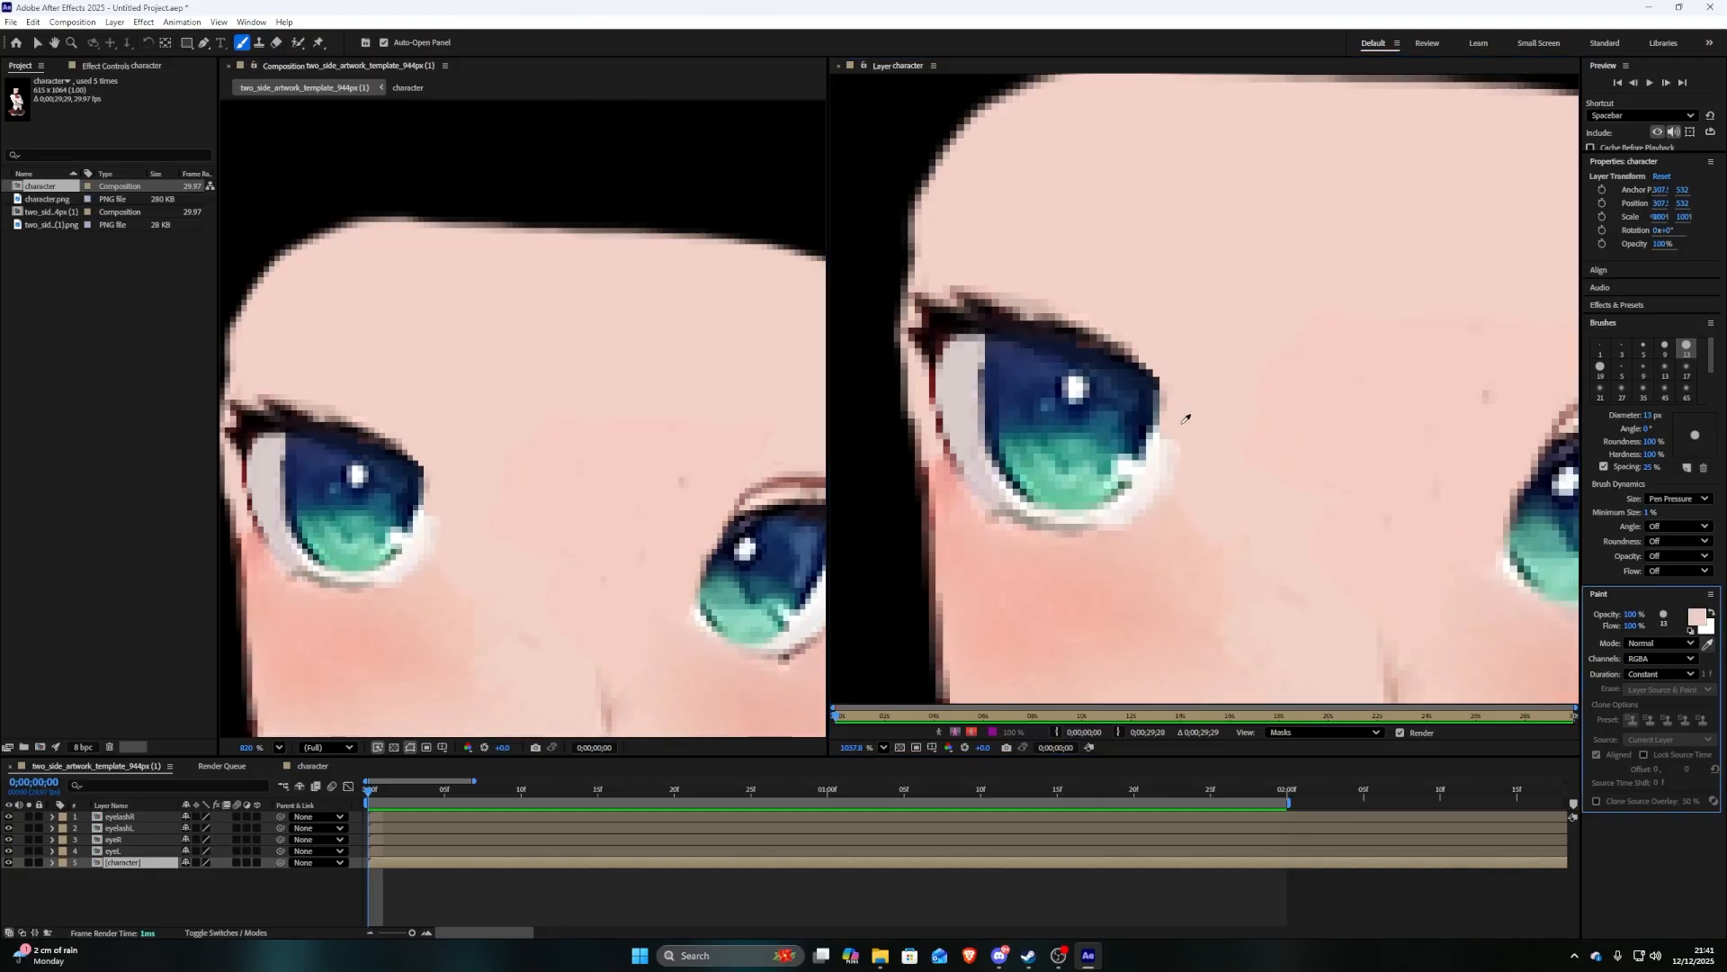
pyautogui.moveTo(1186, 419)
pyautogui.mouseDown()
pyautogui.moveTo(1106, 359)
pyautogui.moveTo(948, 328)
pyautogui.moveTo(996, 396)
pyautogui.moveTo(982, 404)
pyautogui.mouseUp()
# Sample the skin colour beside the right-hand eye and brush over that eye and its lashes on the base character layer
pyautogui.press('space')
pyautogui.moveTo(1354, 479); pyautogui.dragTo(1045, 472)
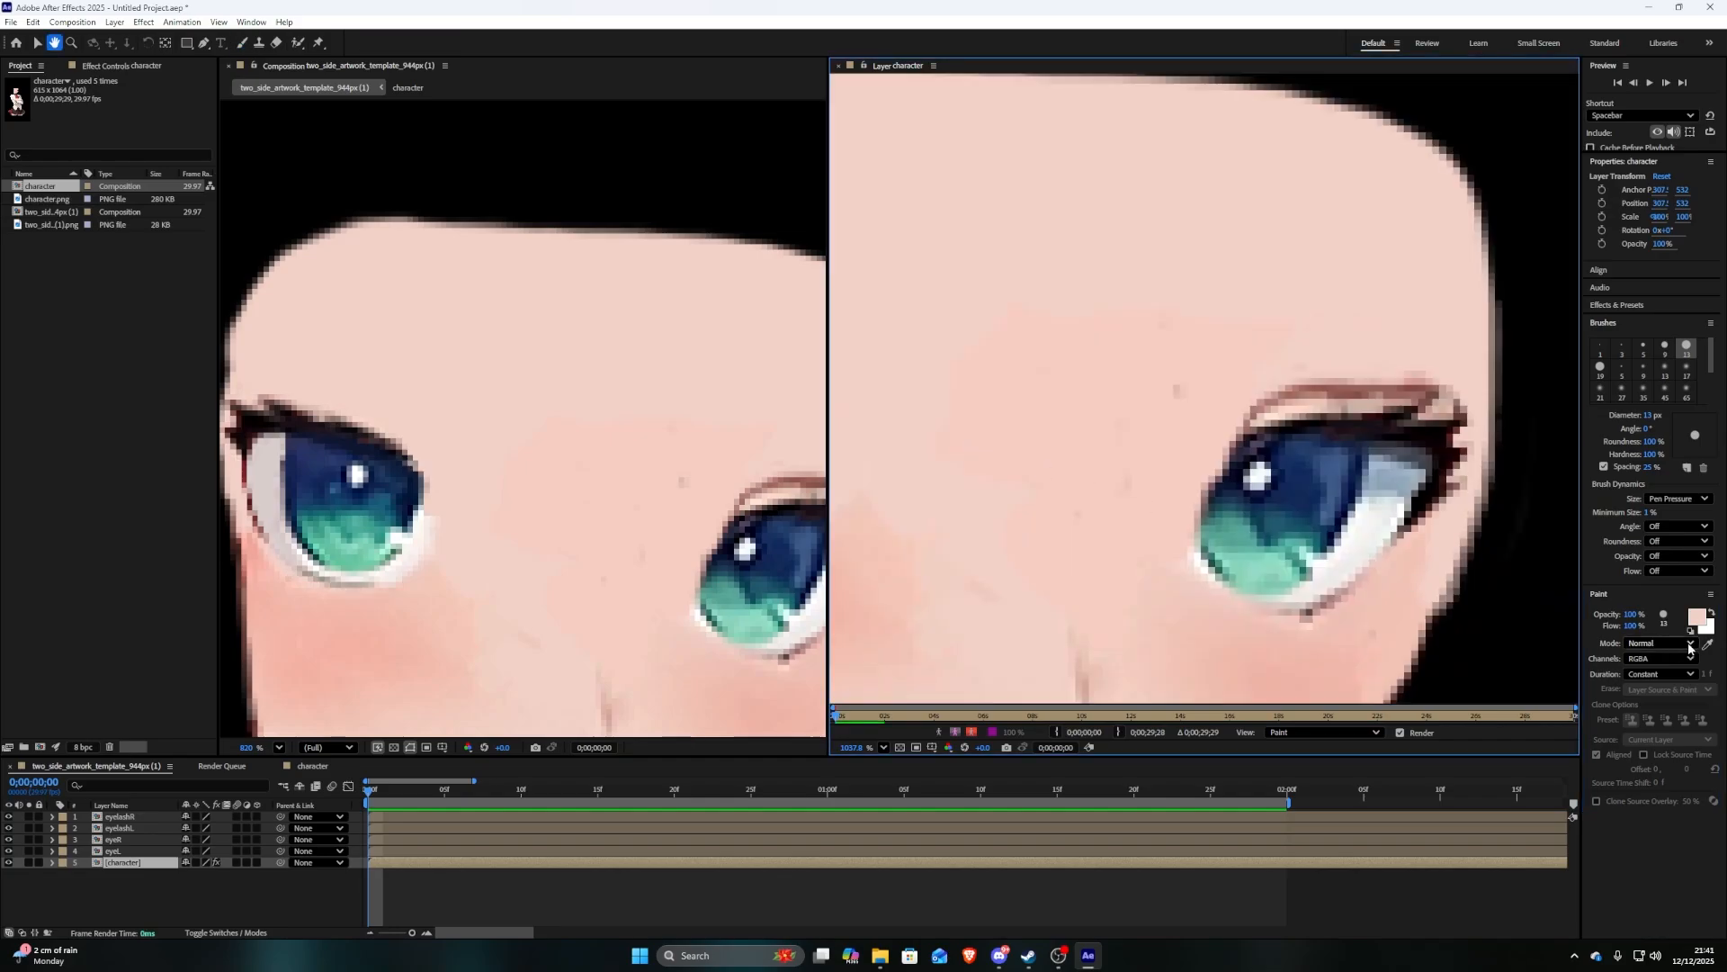
pyautogui.click(1707, 645)
pyautogui.click(1183, 462)
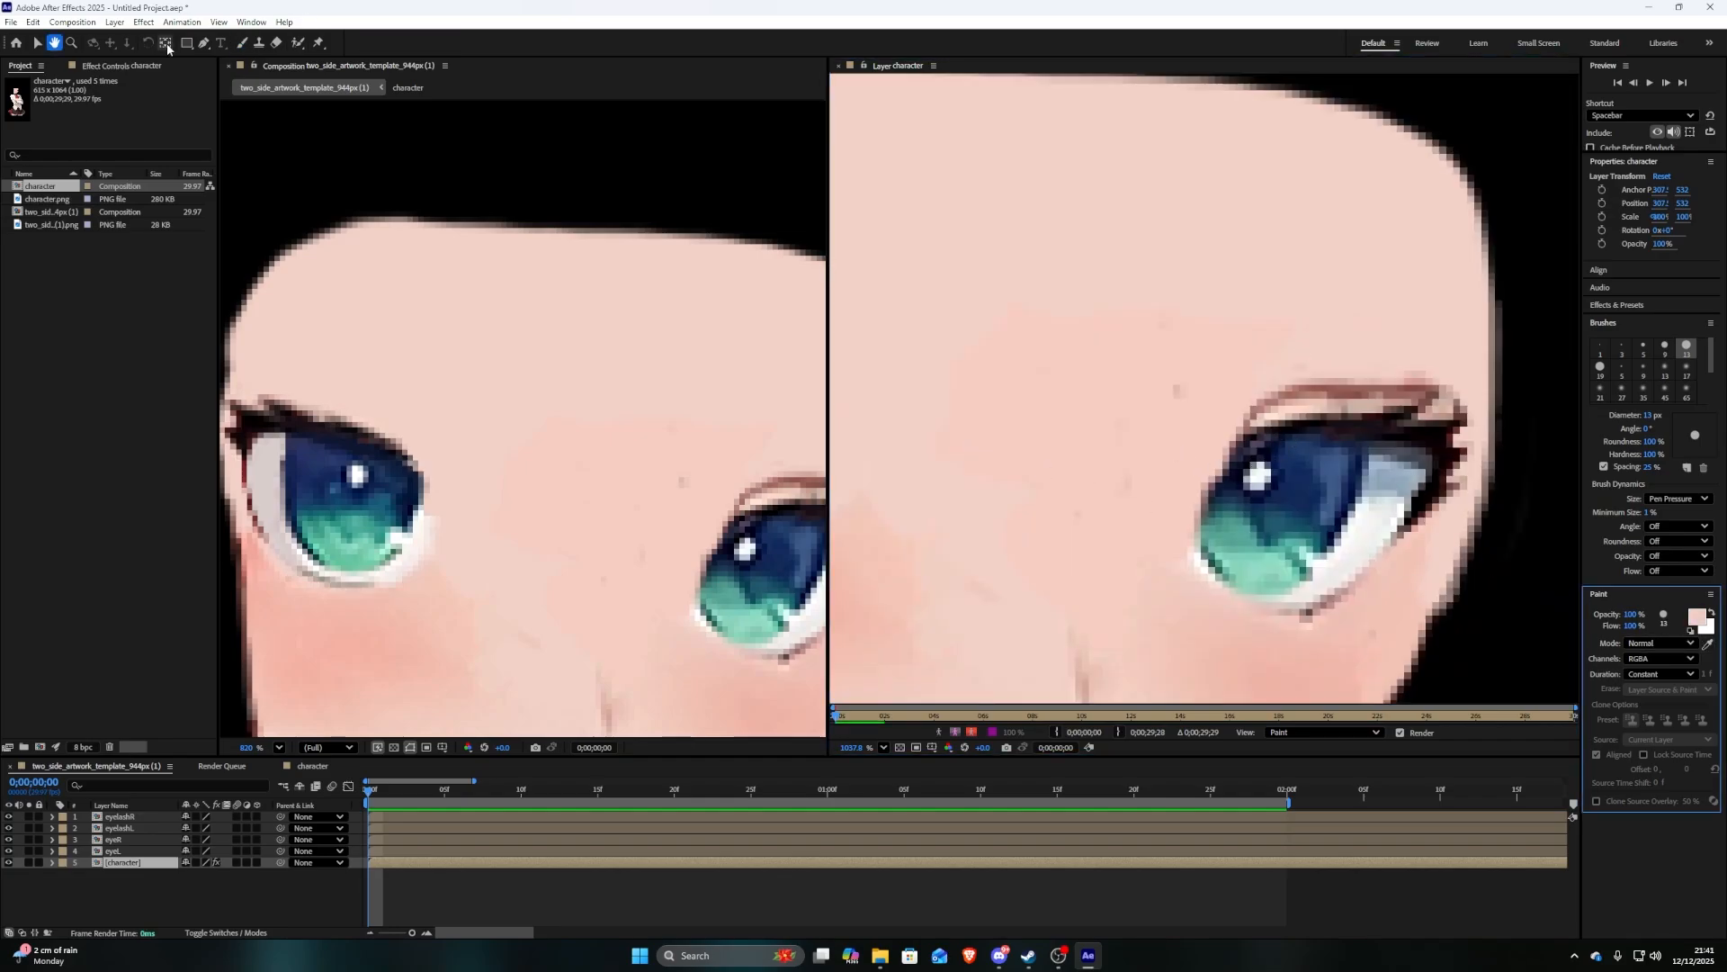
pyautogui.hotkey('ctrl', 'b')
pyautogui.moveTo(1197, 539)
pyautogui.mouseDown()
pyautogui.moveTo(1304, 521)
pyautogui.moveTo(1287, 408)
pyautogui.mouseUp()
pyautogui.press('space')
# Blend the painted area above the right-hand cheek with sampled blush colours, switching to a smaller brush
pyautogui.keyDown('alt'); pyautogui.click(1283, 617); pyautogui.keyUp('alt')
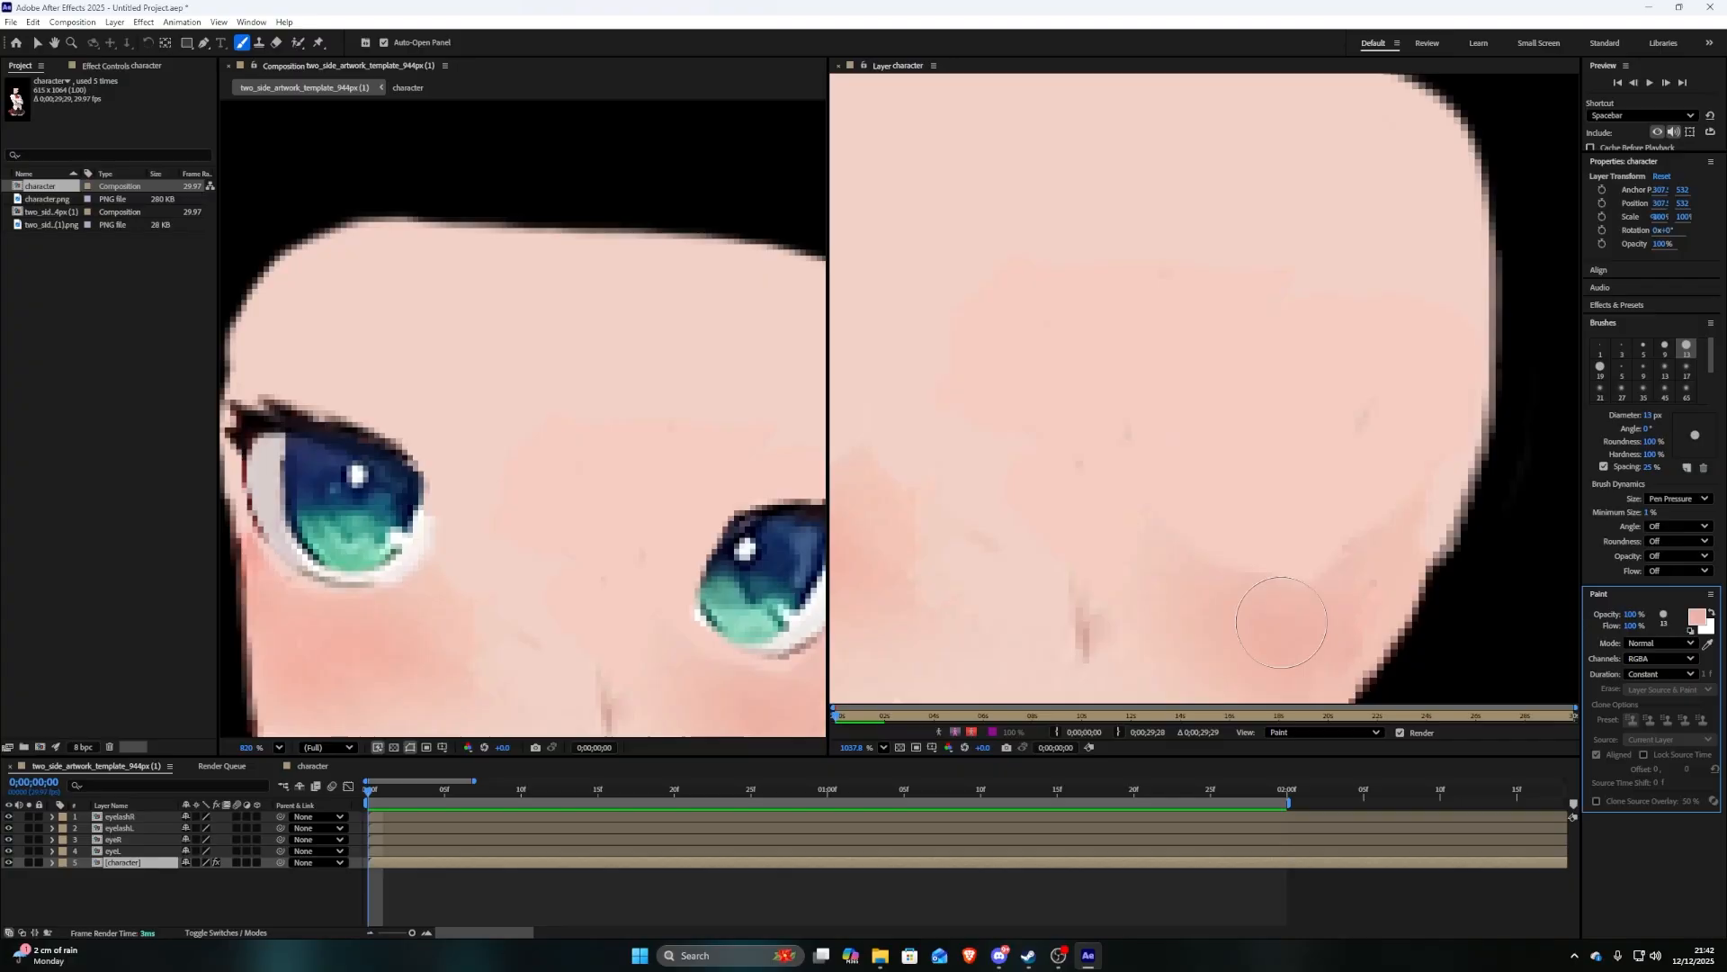
pyautogui.moveTo(1284, 617); pyautogui.dragTo(1216, 597)
pyautogui.click(1622, 348)
pyautogui.keyDown('alt'); pyautogui.click(1174, 563); pyautogui.keyUp('alt')
pyautogui.click(1174, 564)
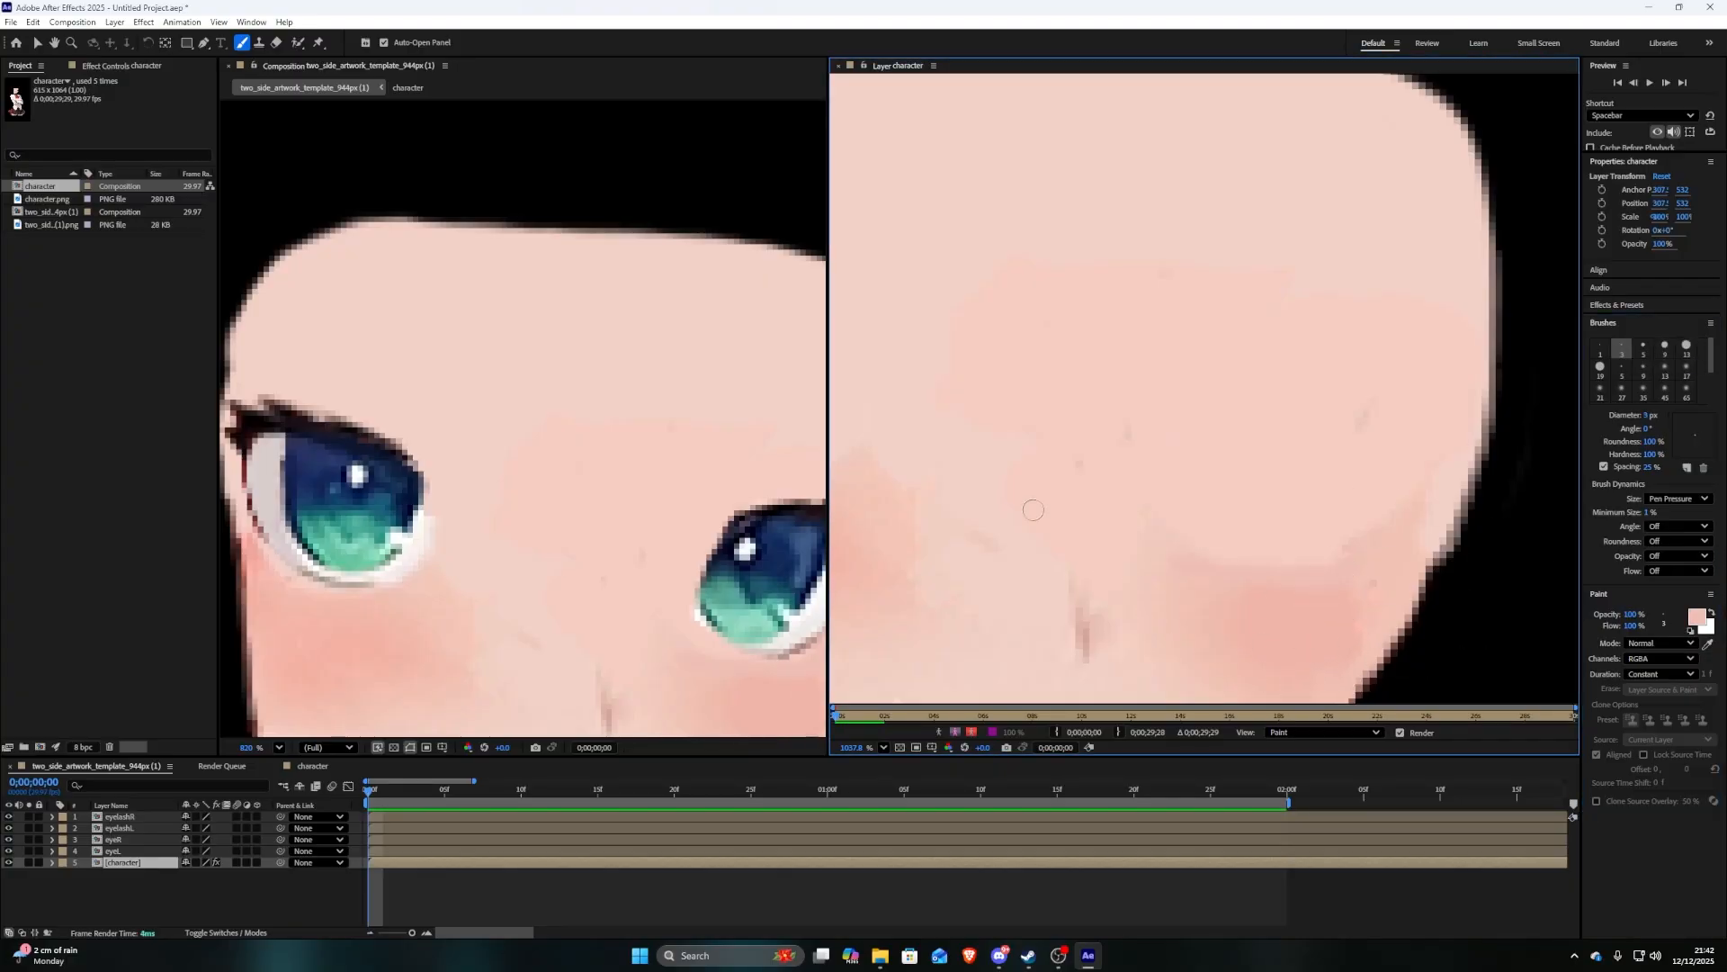
# Sample the skin tone near the left-hand cheek and touch up the edge of the painted area there
pyautogui.press('space')
pyautogui.moveTo(1033, 509); pyautogui.dragTo(1330, 541)
pyautogui.keyDown('alt'); pyautogui.click(1126, 509); pyautogui.keyUp('alt')
pyautogui.click(970, 488)
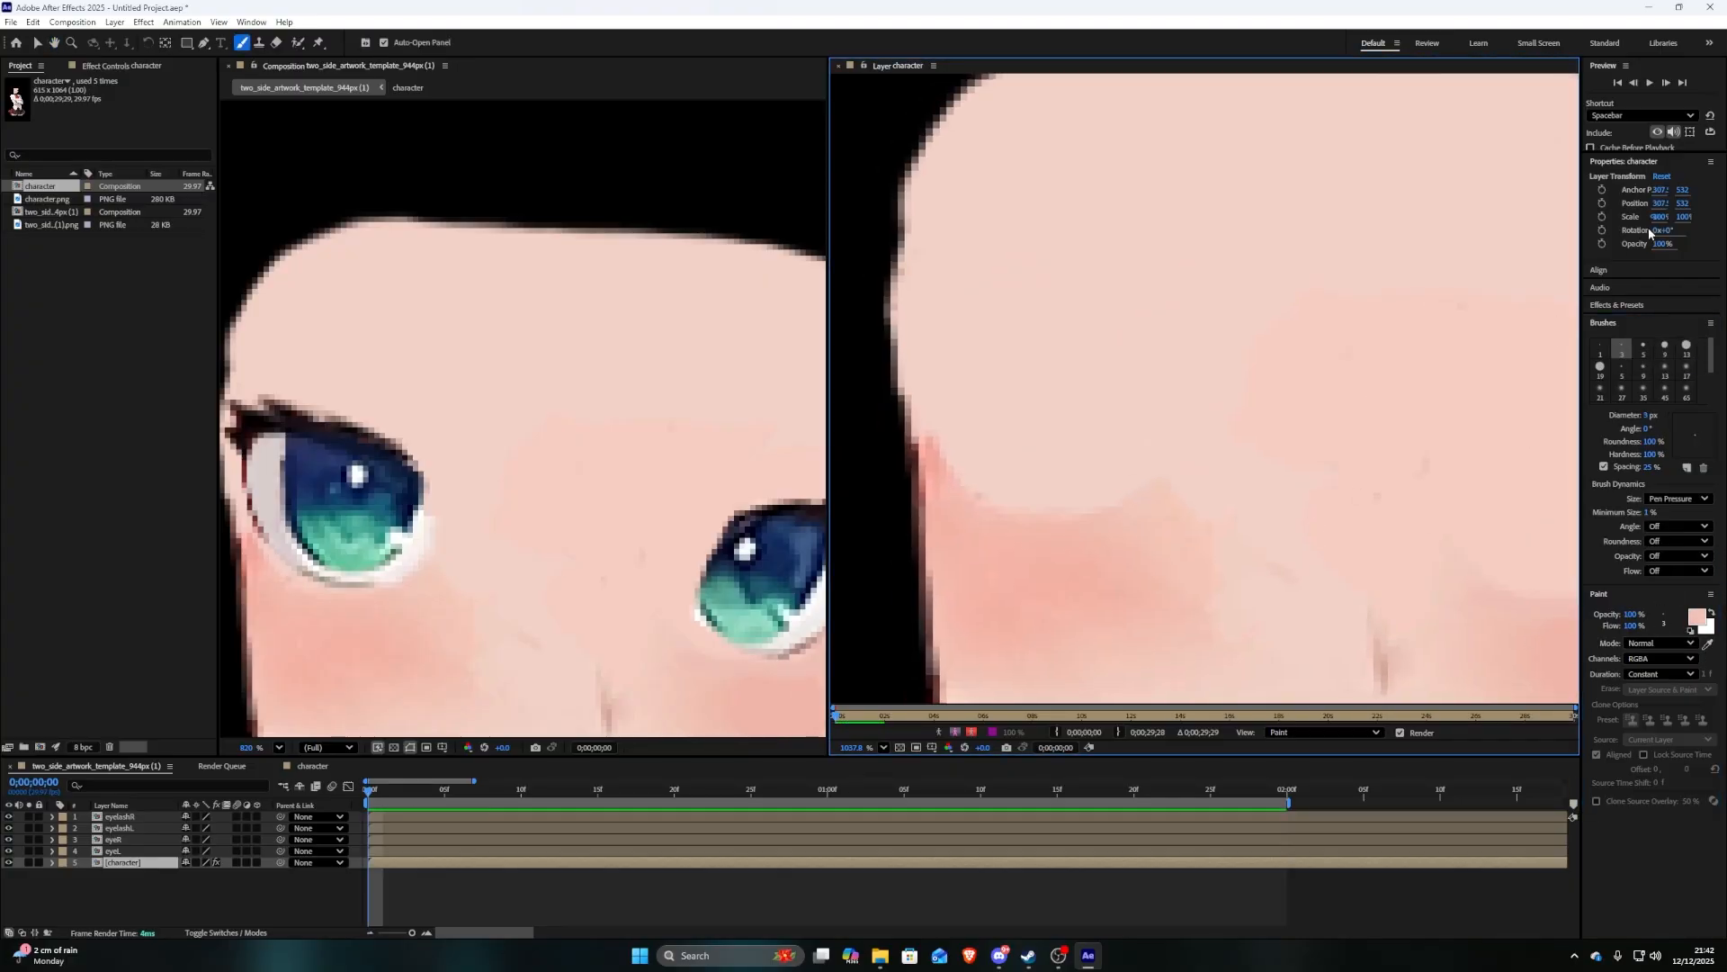
# Close the layer view, select eyeL, and hide and show the base character layer to check the eye cutouts
pyautogui.hotkey('ctrl', 'w')
pyautogui.moveTo(251, 747); pyautogui.dragTo(131, 795)
pyautogui.click(135, 850)
pyautogui.click(8, 862)
pyautogui.click(8, 861)
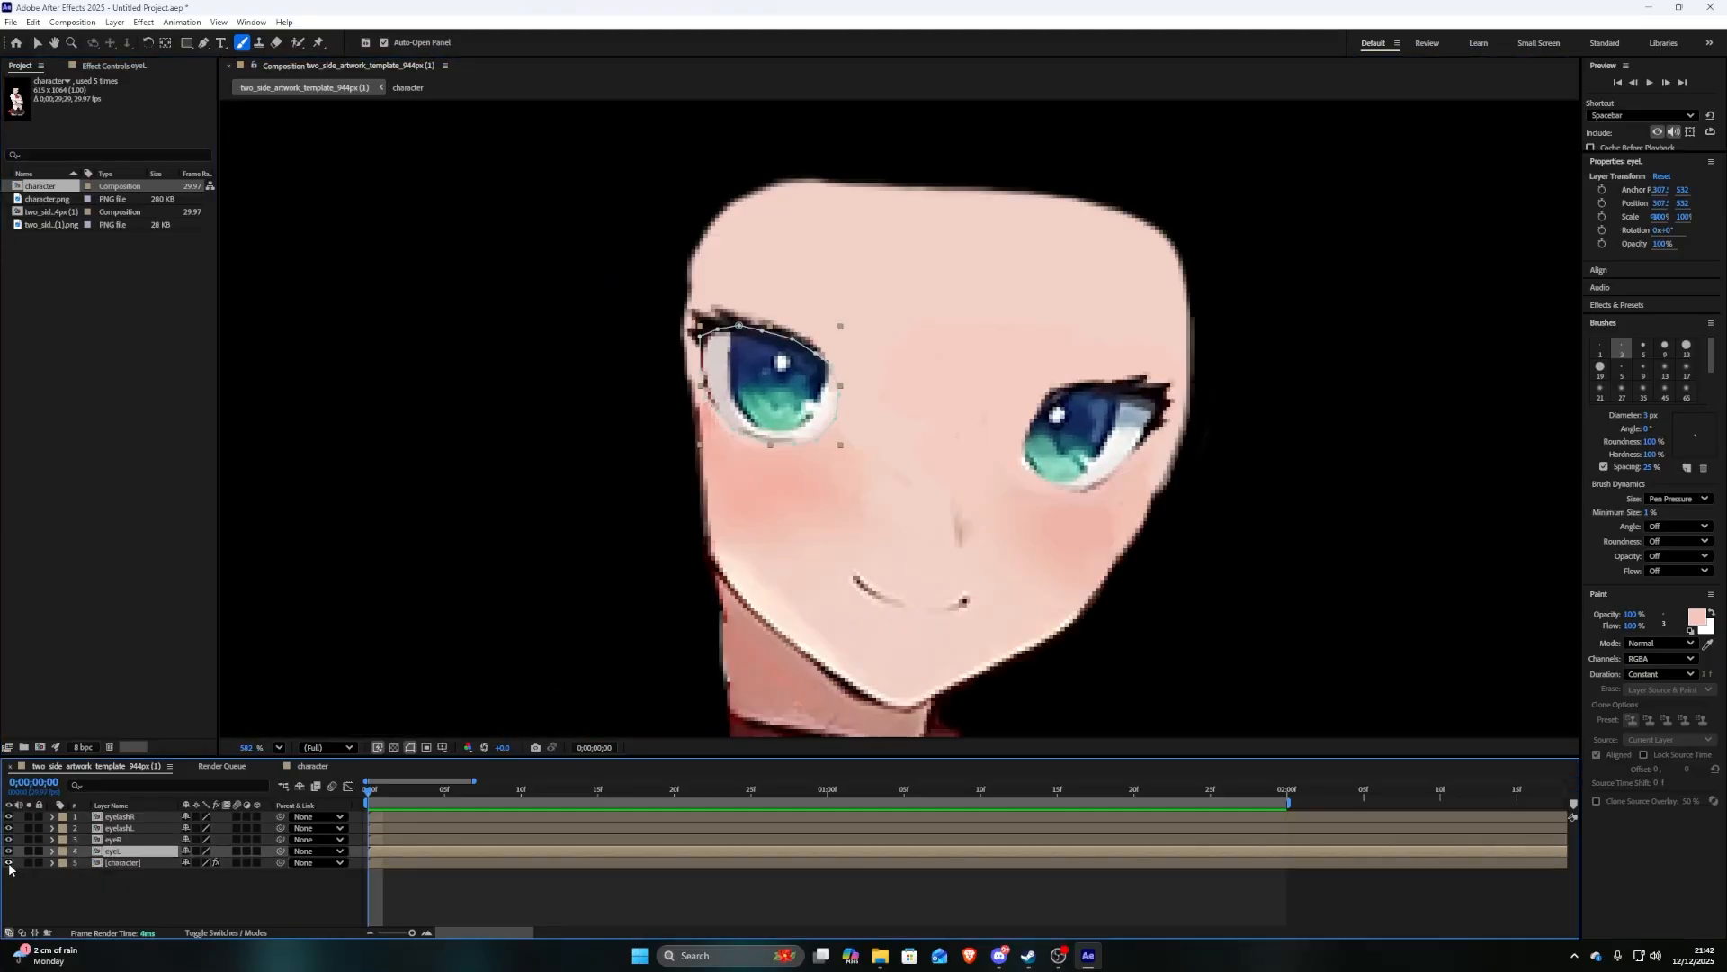
# Hide the base character layer to isolate the eye and lash cutouts, and select the eyelashL layer
pyautogui.click(9, 862)
pyautogui.scroll(3, 812, 561)
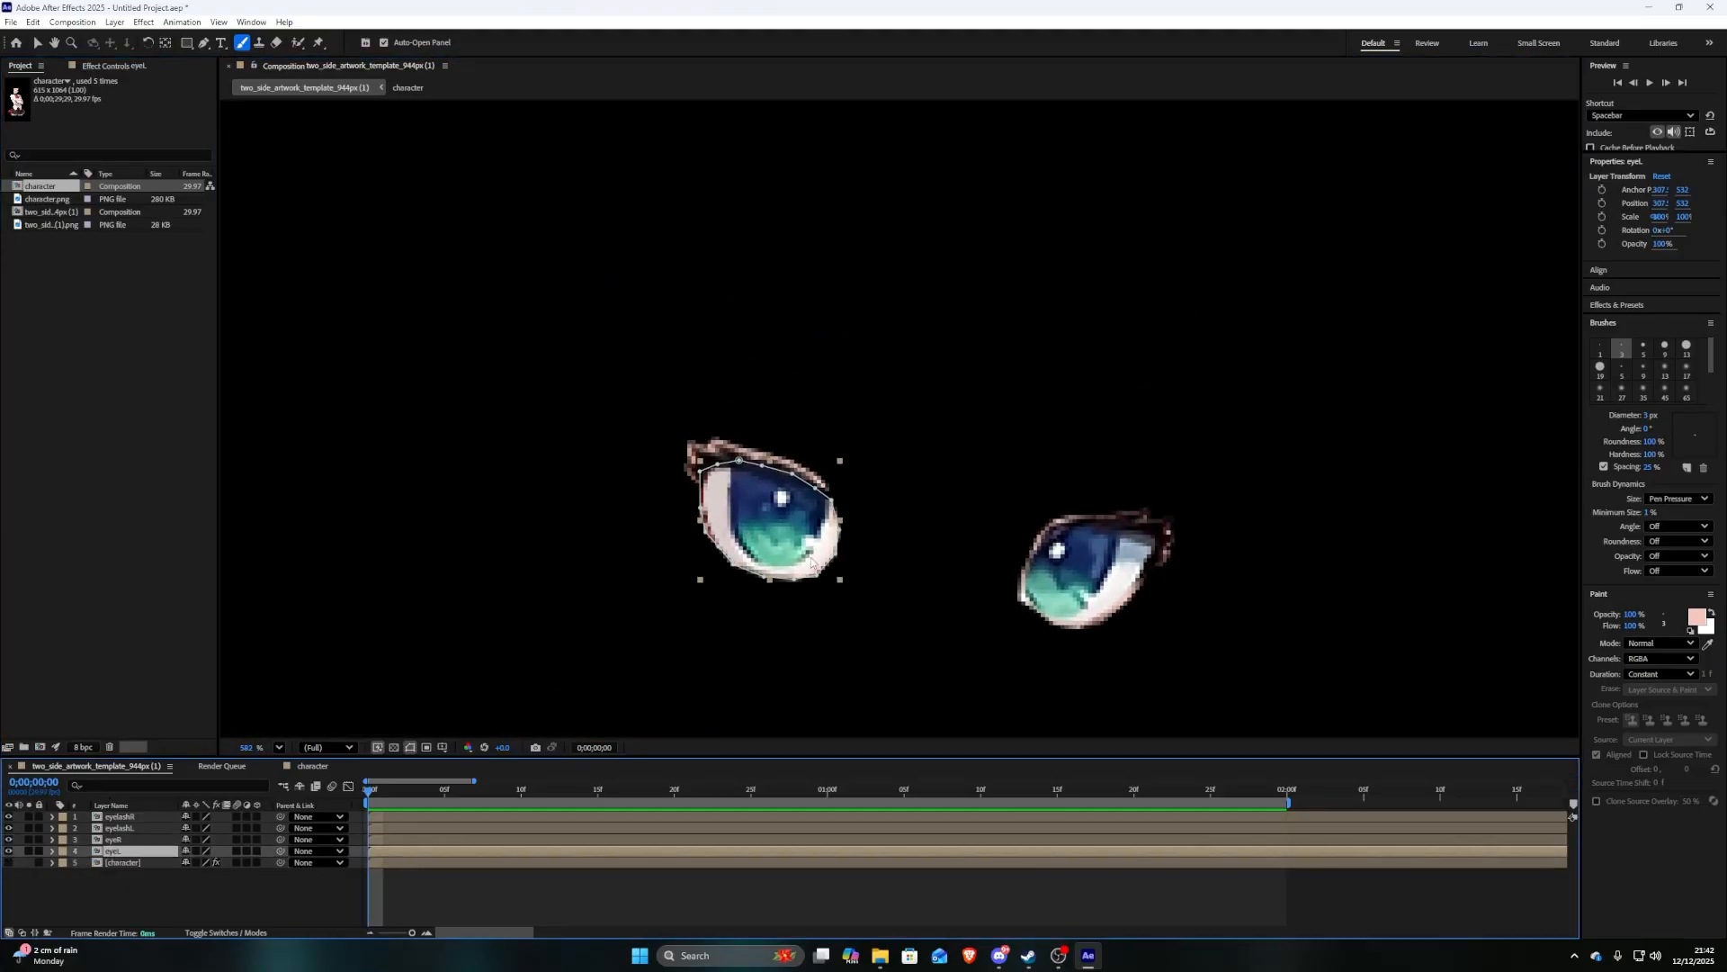
pyautogui.click(111, 828)
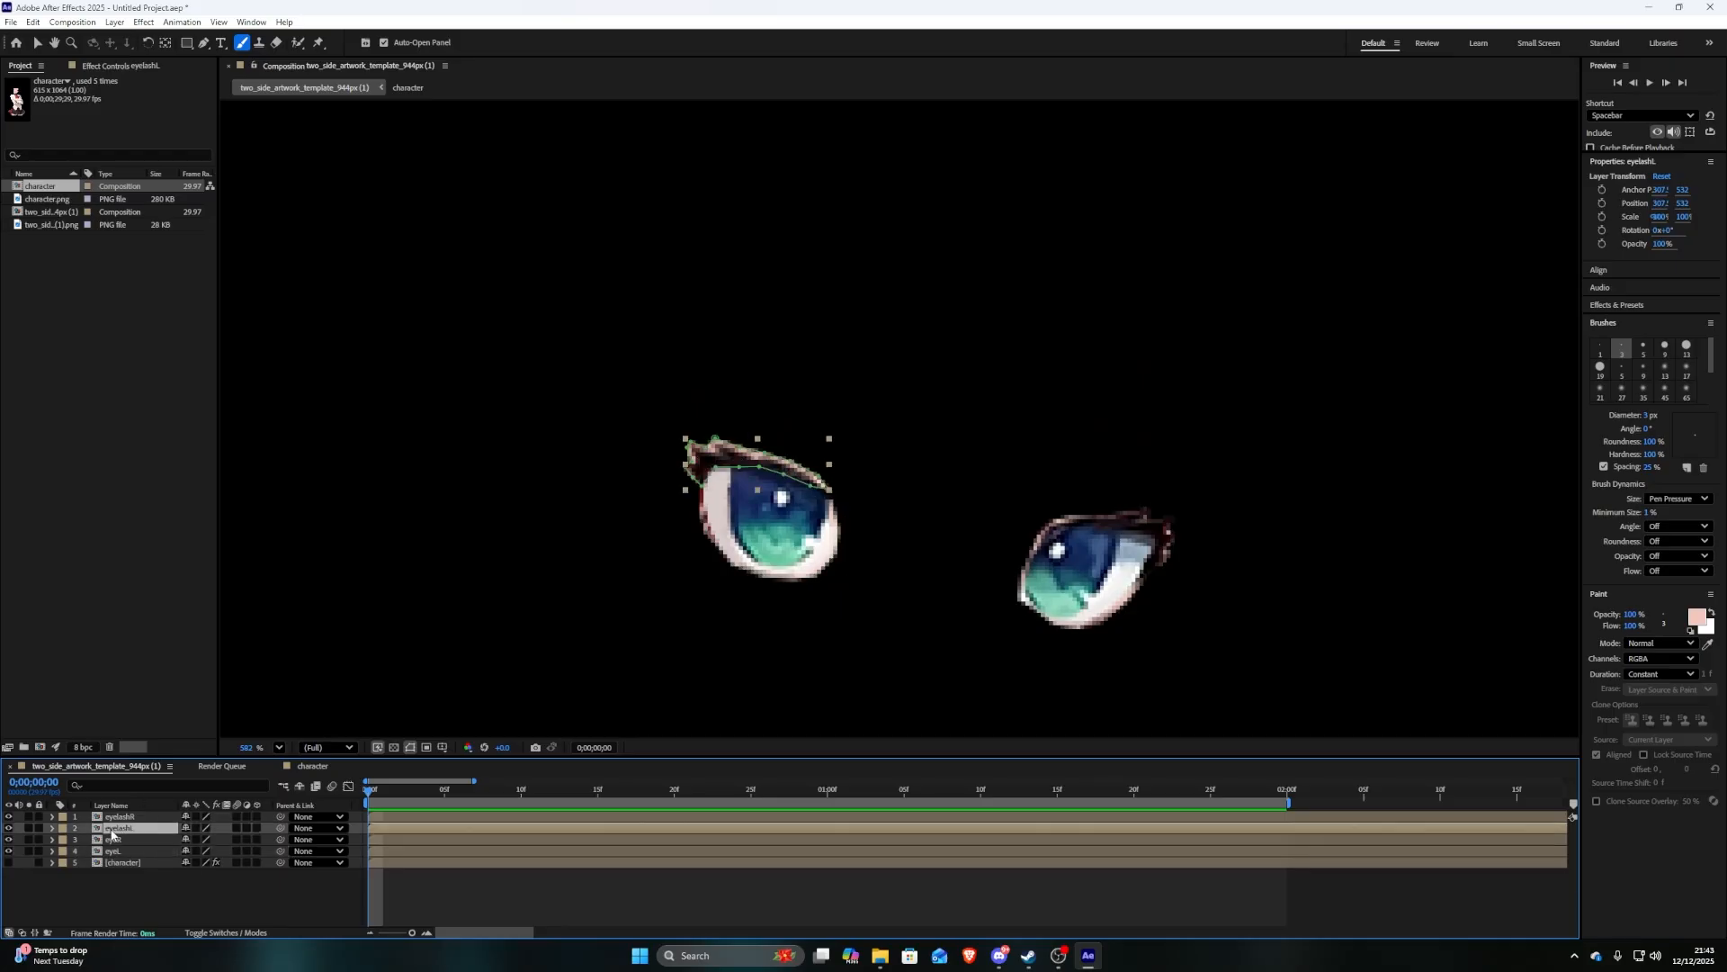
# Refine the eyelashL mask with the Pen tool so its points follow the upper edge of the lash
pyautogui.click(741, 452)
pyautogui.click(980, 535)
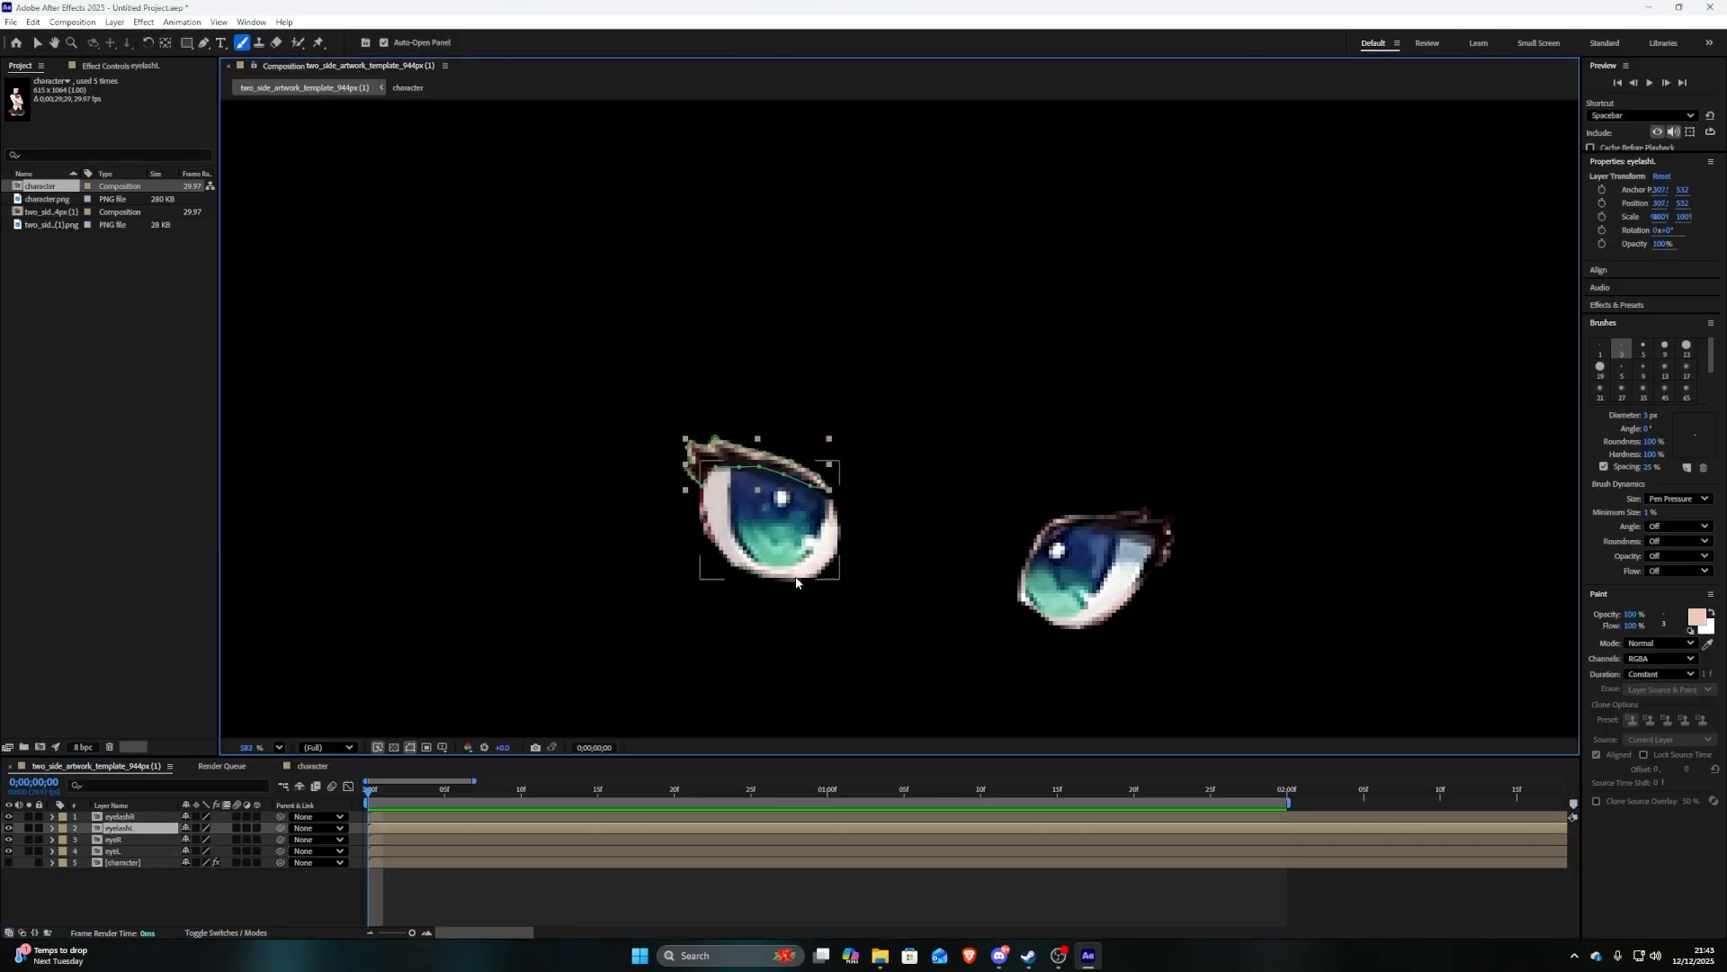
pyautogui.click(51, 828)
pyautogui.click(85, 841)
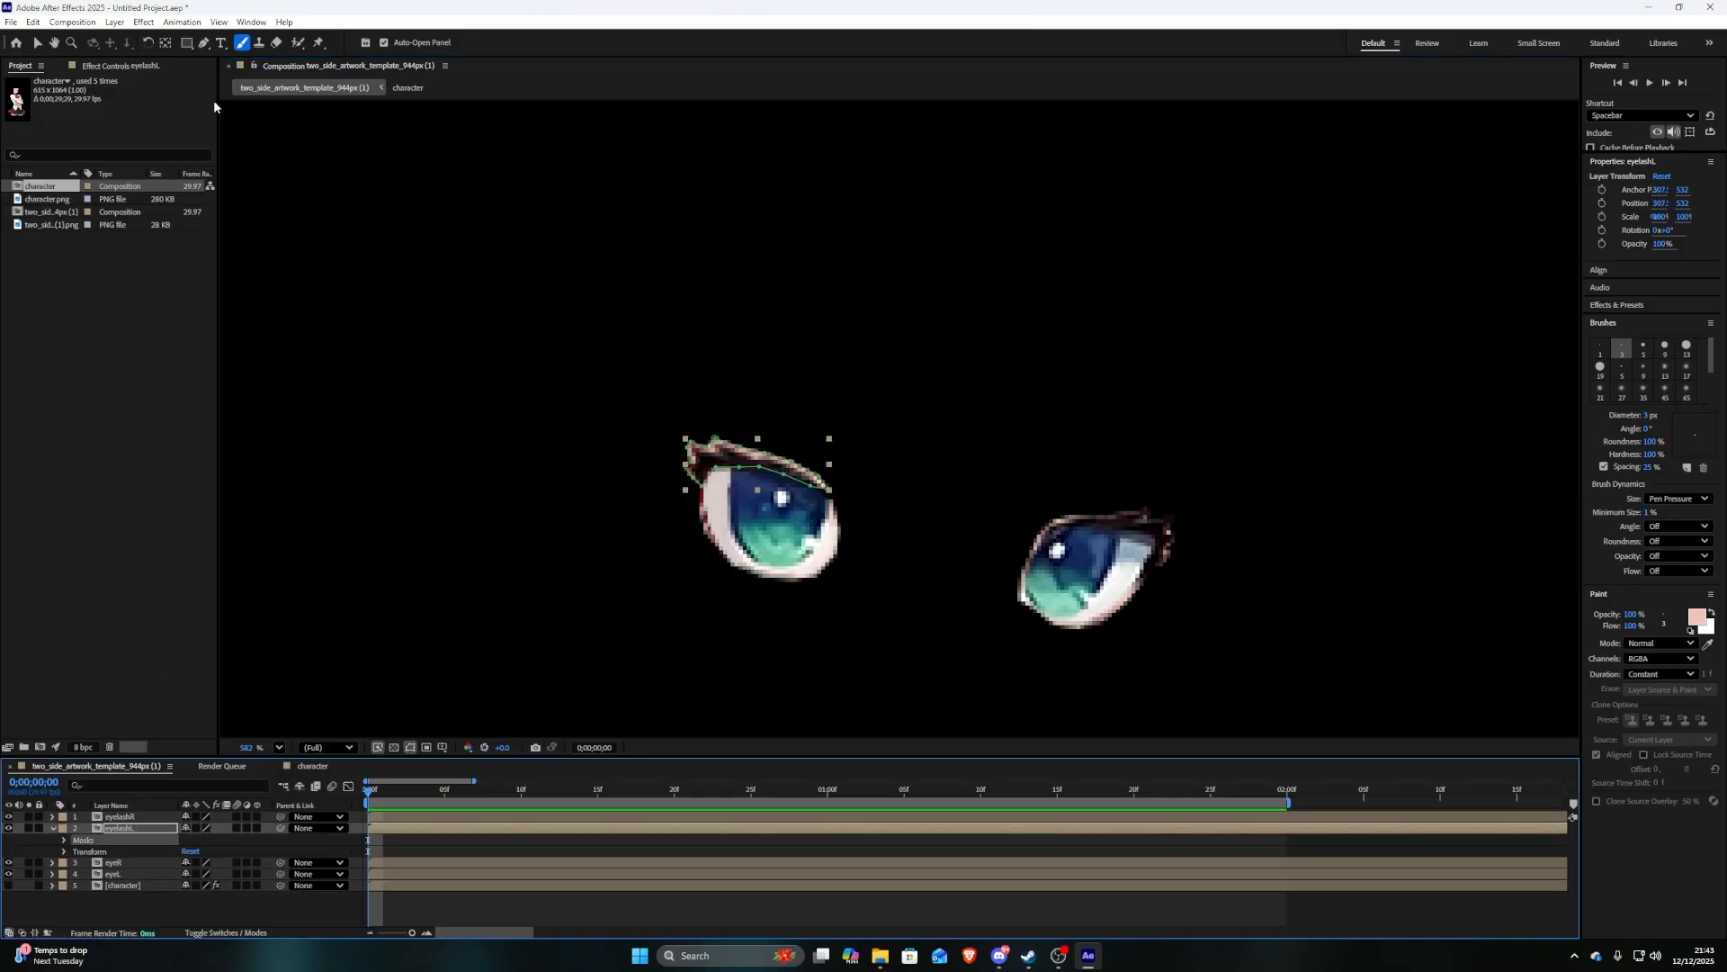
pyautogui.click(193, 46)
pyautogui.click(203, 43)
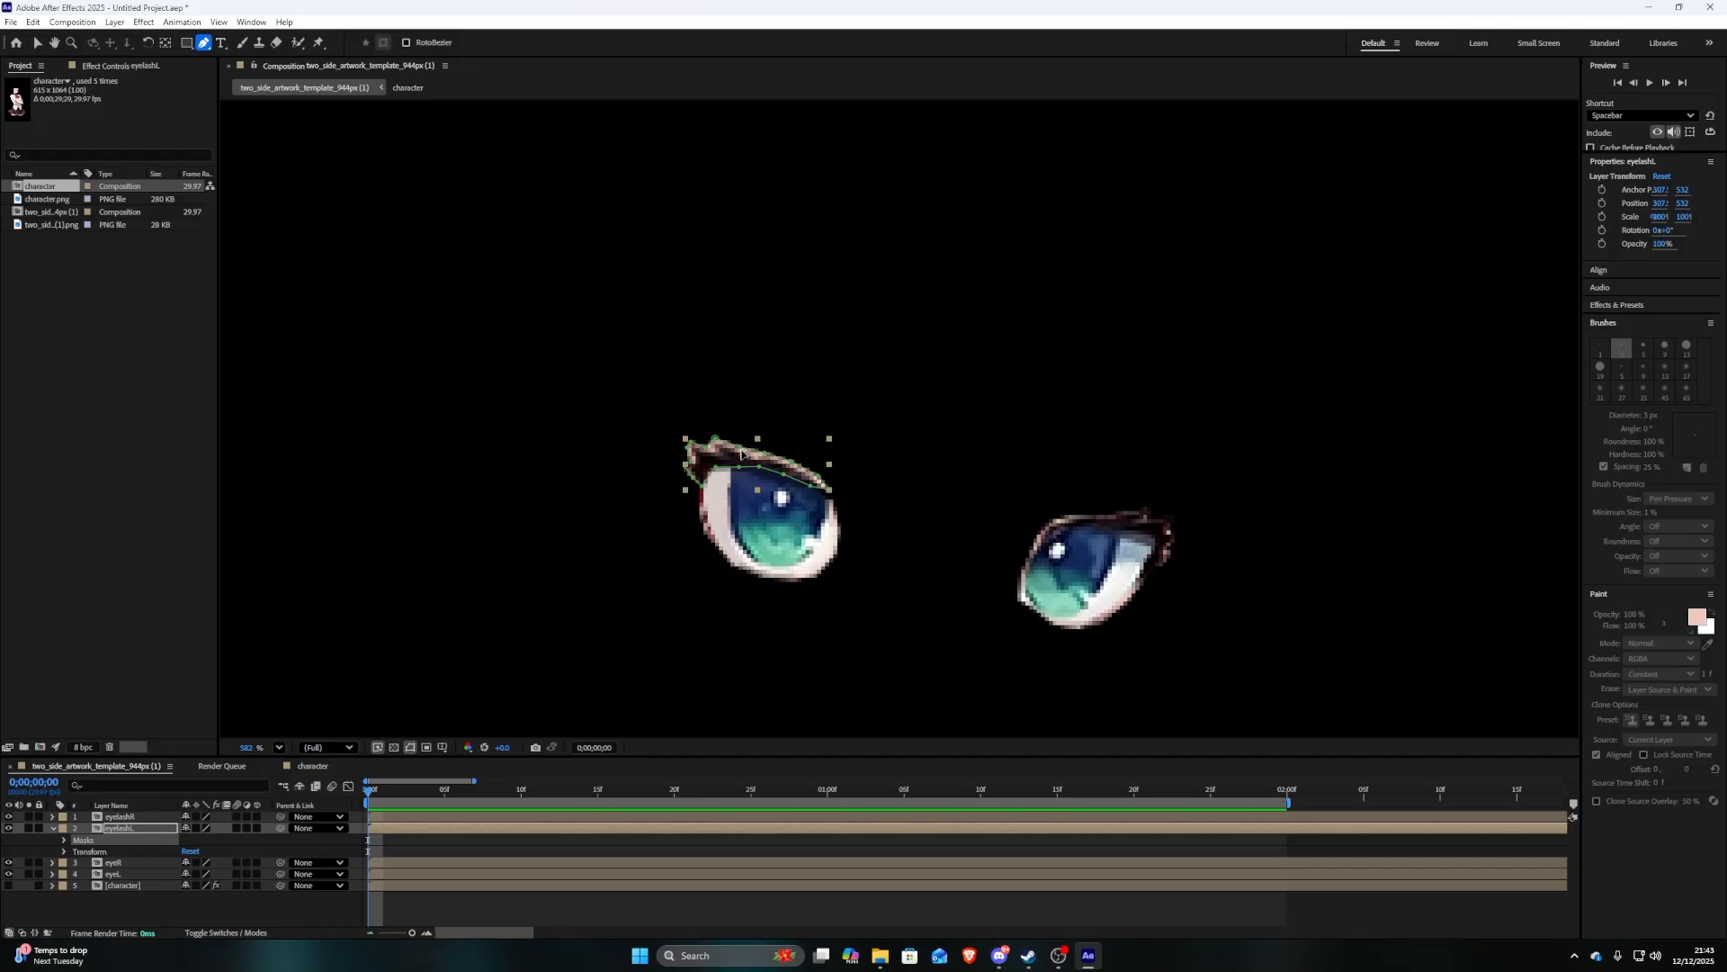
pyautogui.click(741, 454)
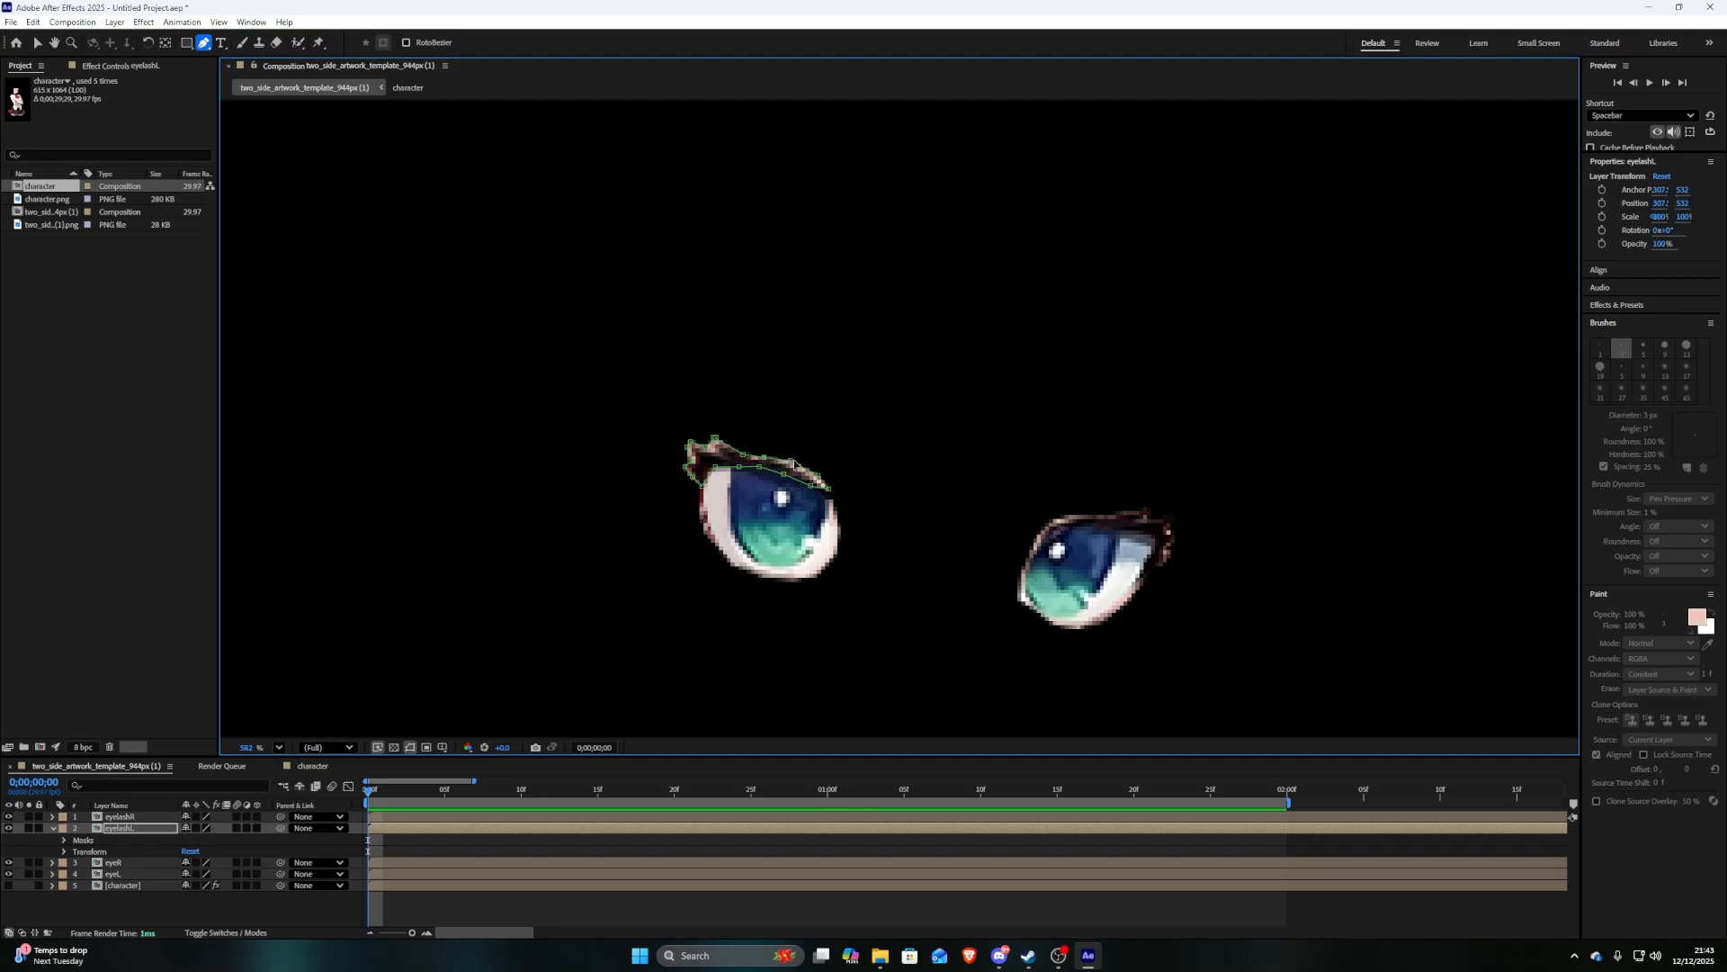
pyautogui.moveTo(790, 461); pyautogui.dragTo(816, 481)
pyautogui.moveTo(715, 438); pyautogui.dragTo(716, 441)
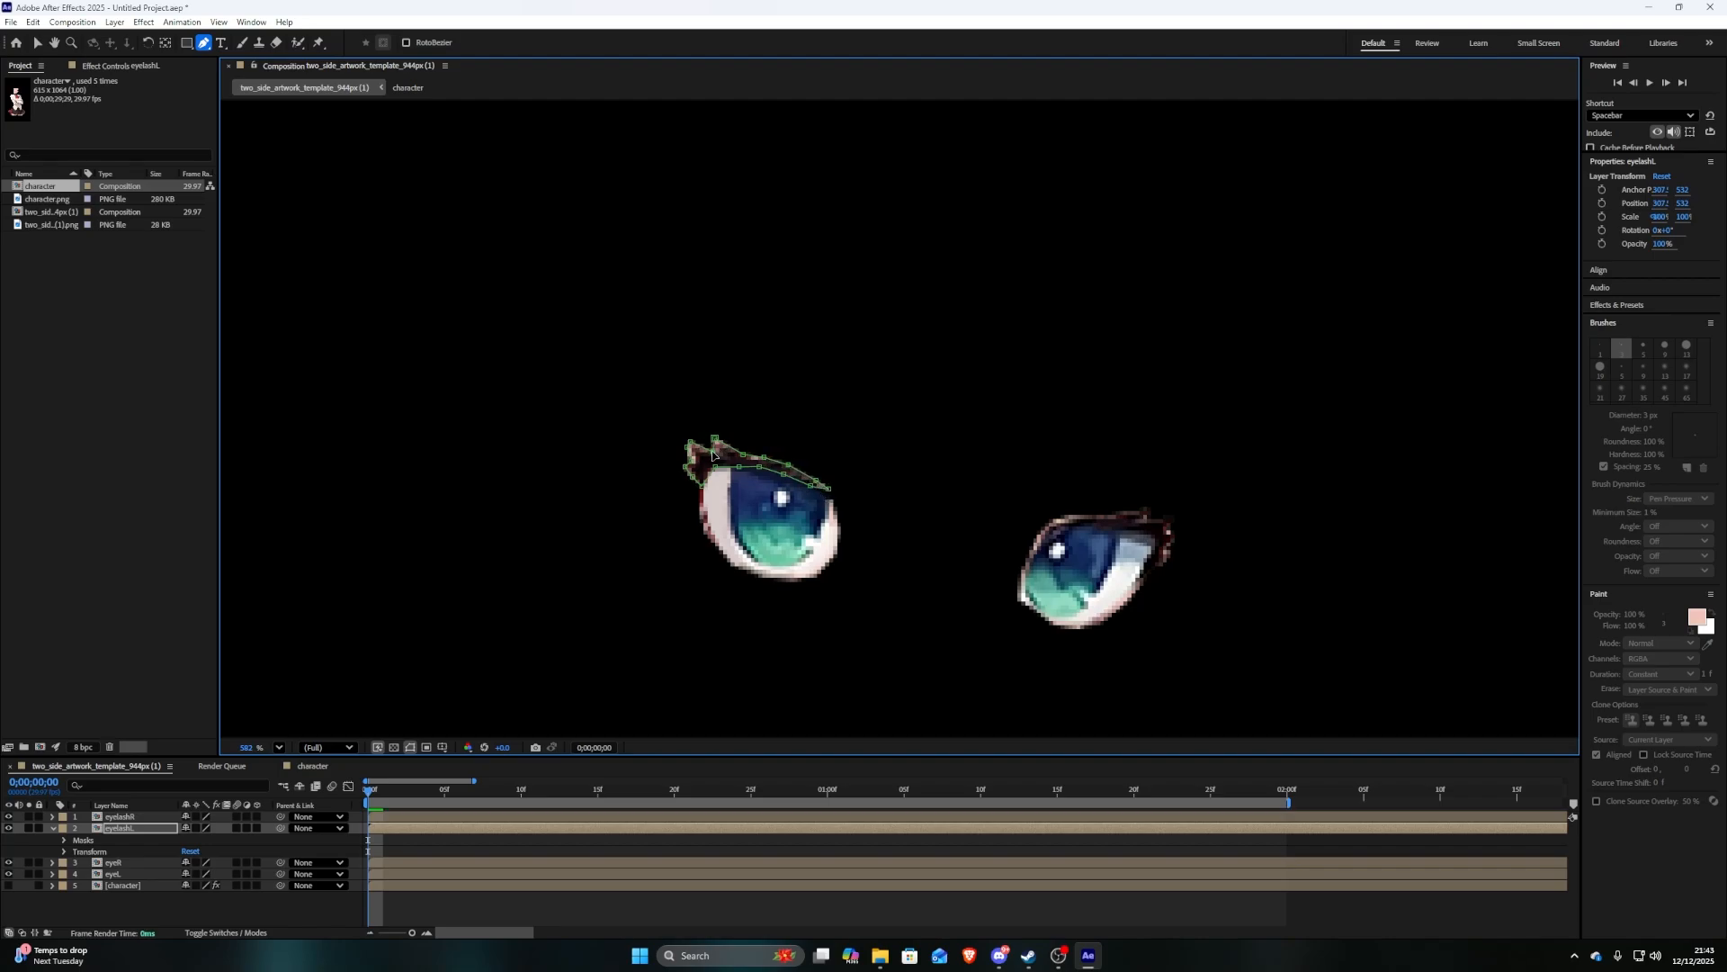
# Go through the eyelashR, eyeR and eyeL layers, fine-tuning the outline points of the two eye masks with the Pen tool
pyautogui.click(134, 816)
pyautogui.click(60, 818)
pyautogui.click(53, 816)
pyautogui.click(53, 827)
pyautogui.click(115, 839)
pyautogui.moveTo(1065, 525); pyautogui.dragTo(1067, 527)
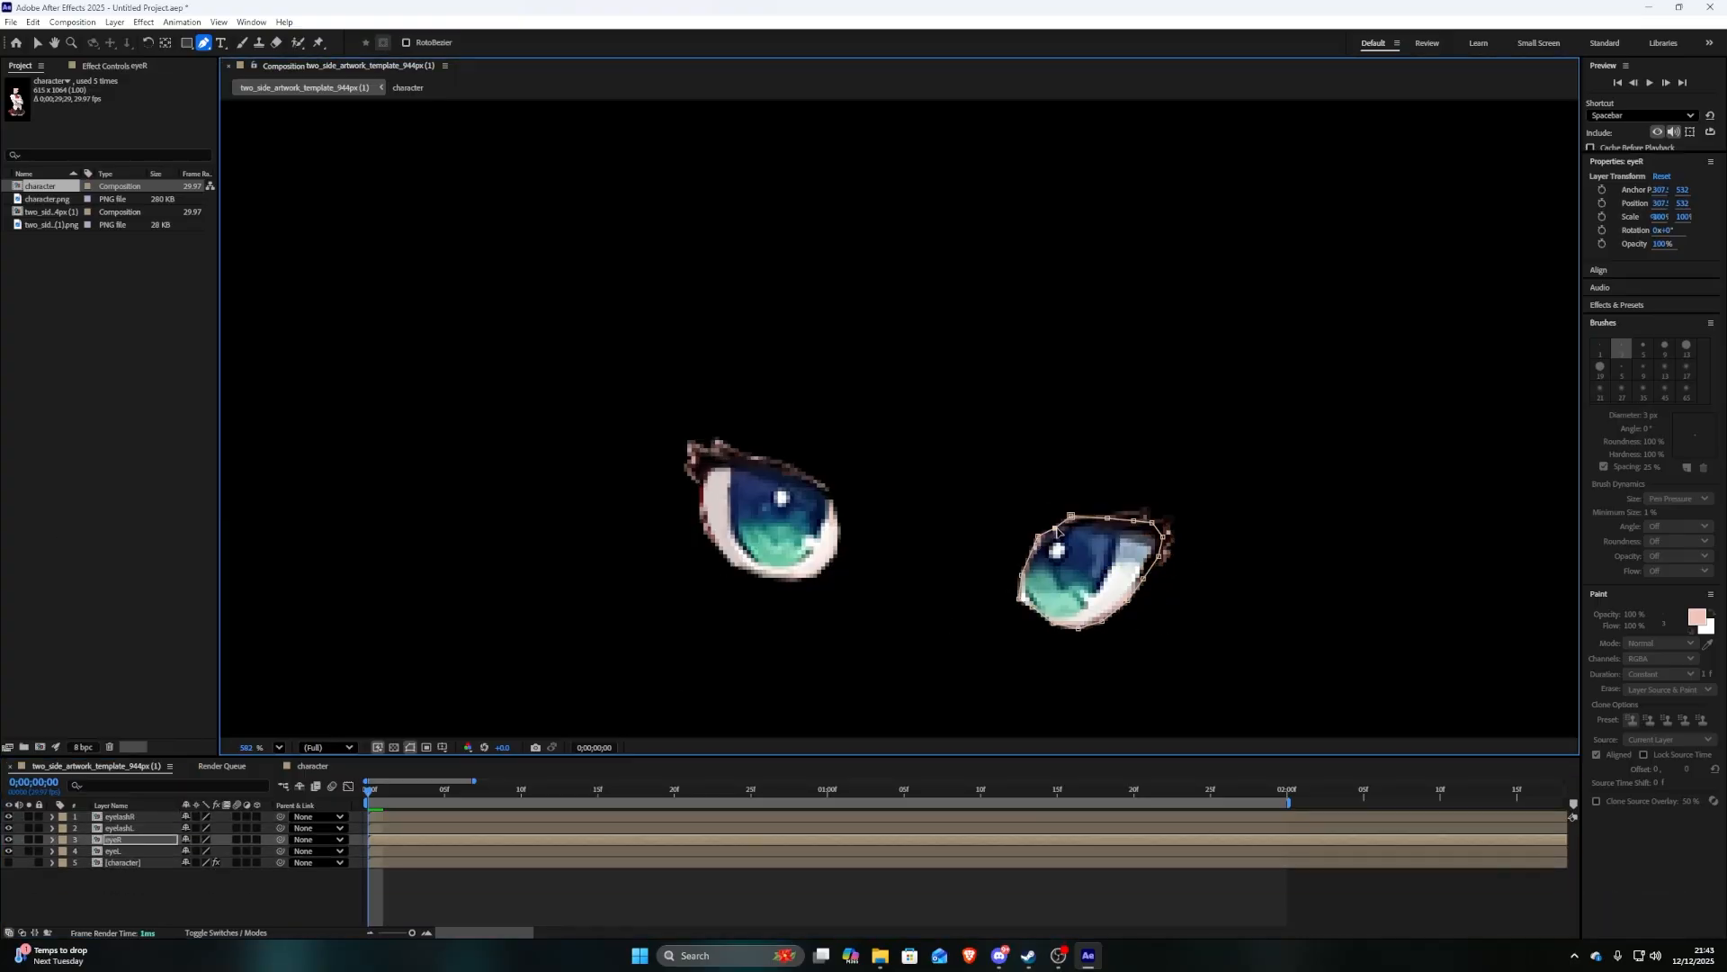
pyautogui.moveTo(1031, 611); pyautogui.dragTo(1034, 609)
pyautogui.click(116, 851)
pyautogui.moveTo(700, 508); pyautogui.dragTo(703, 508)
pyautogui.moveTo(792, 474); pyautogui.dragTo(793, 476)
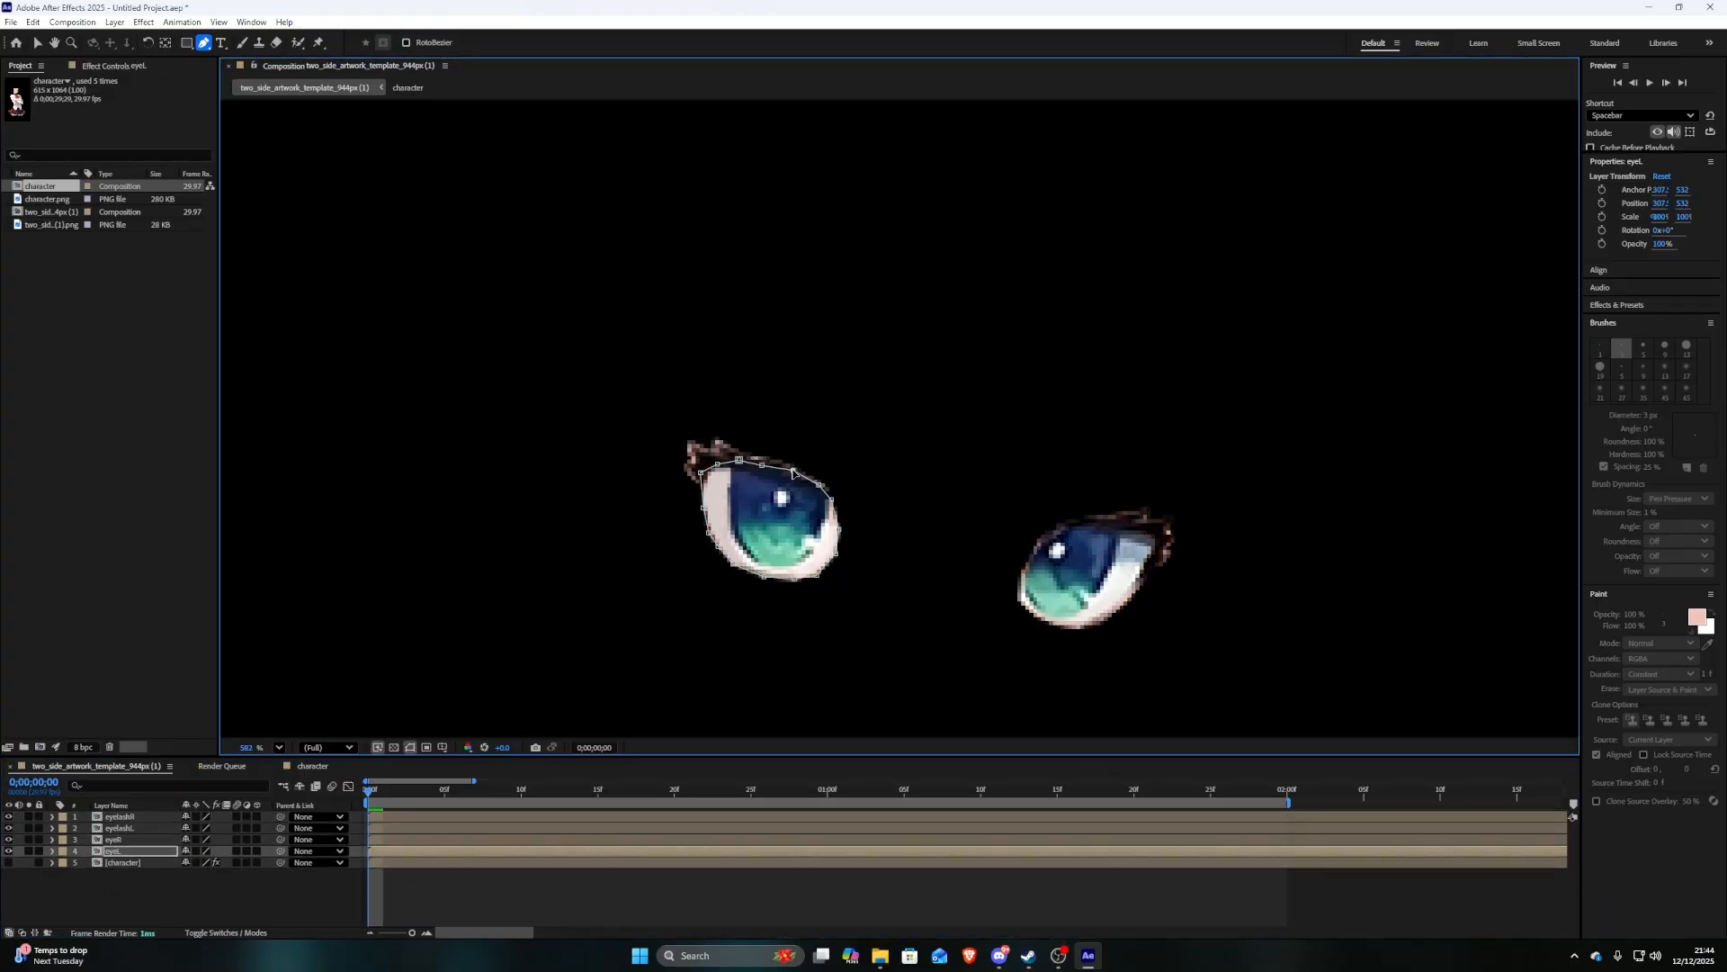
# Check the eyelashL mask outline, return to the Selection tool and show the base character layer
pyautogui.click(312, 902)
pyautogui.click(120, 828)
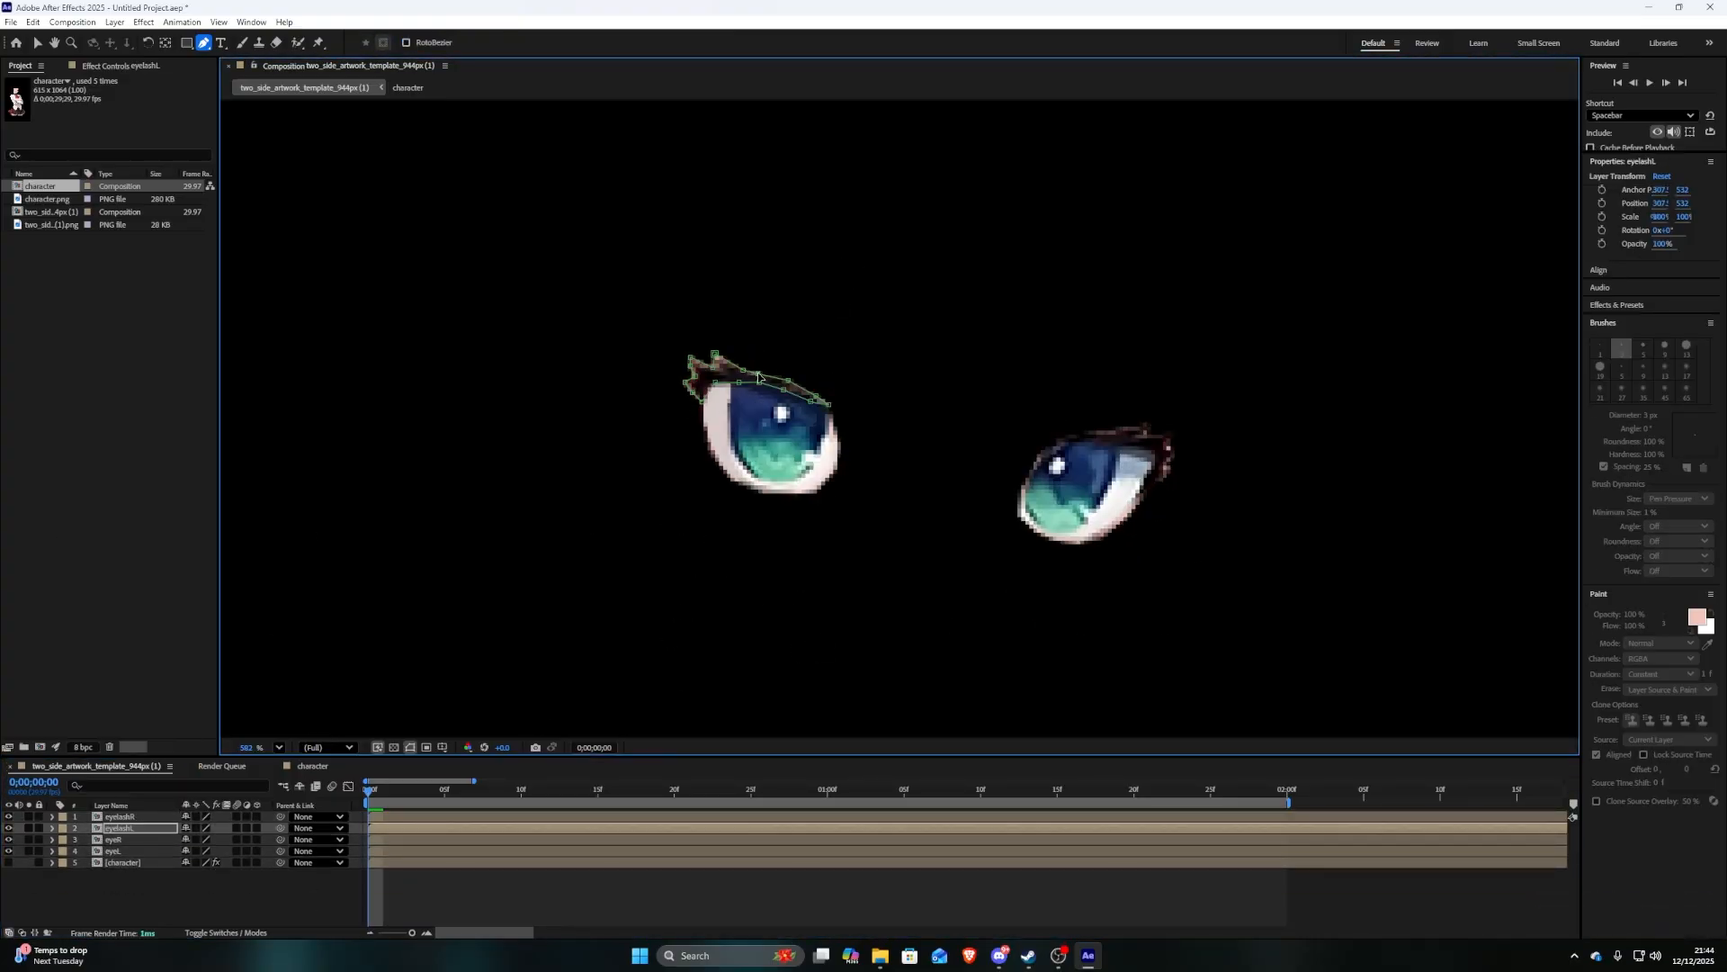
pyautogui.press('v')
pyautogui.click(8, 862)
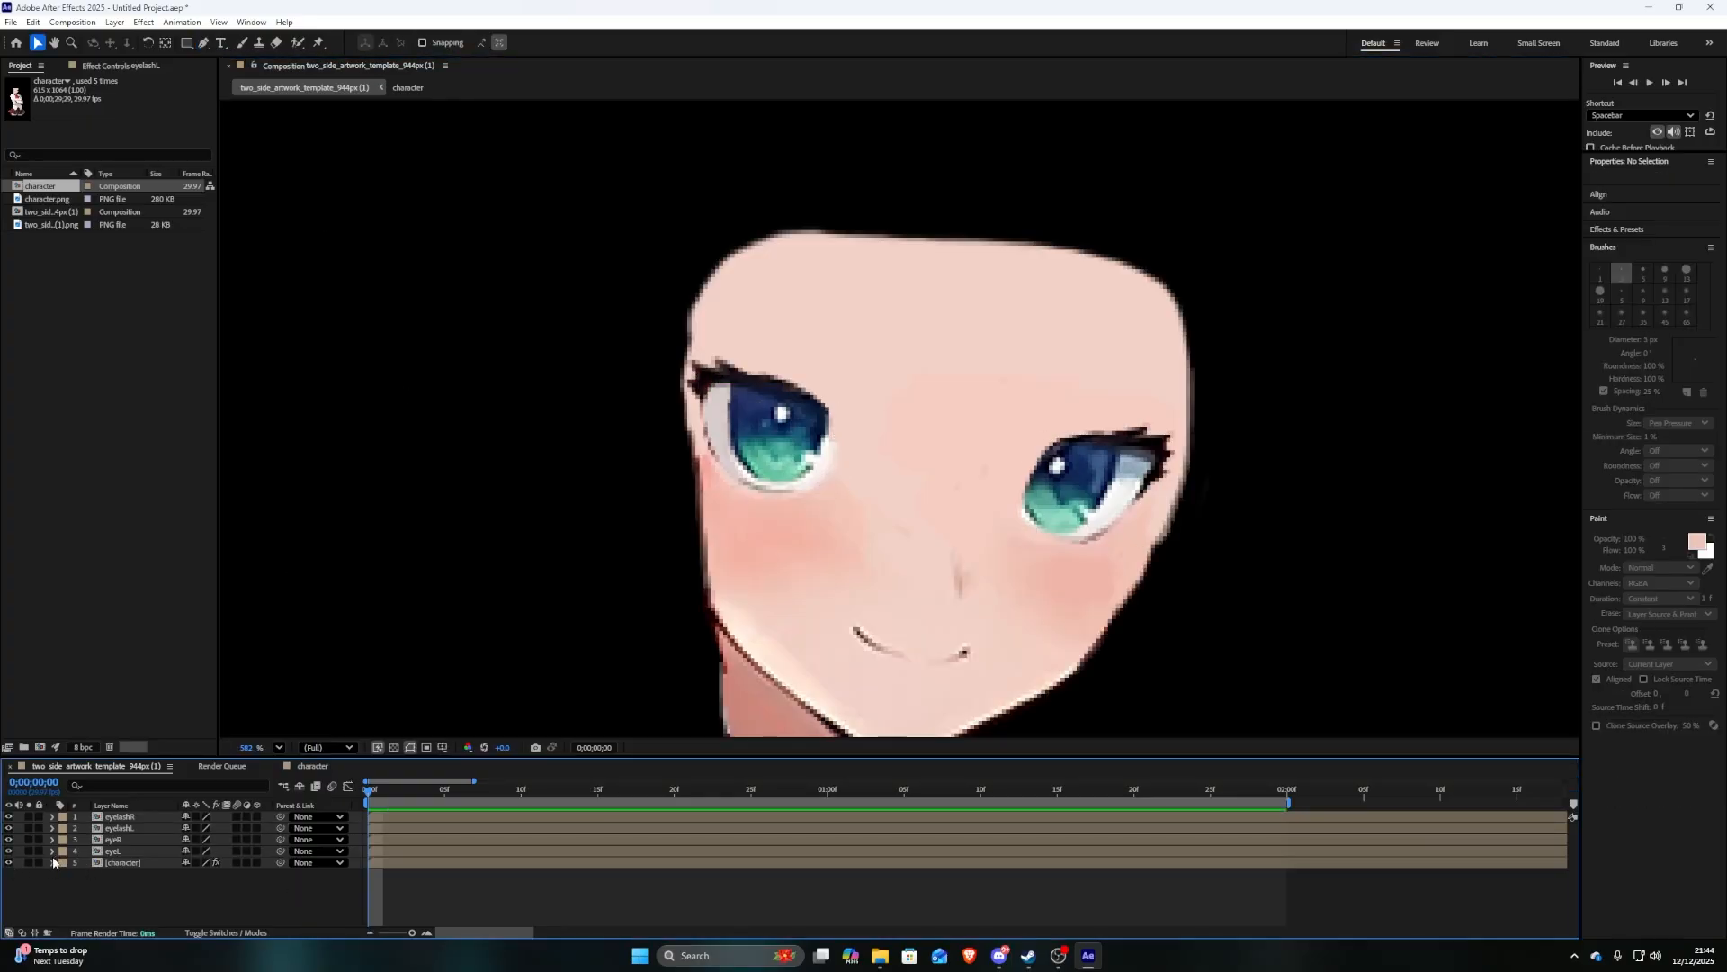
# Expand Mask 1 on the eyeL layer and start keyframing its Mask Path at 0;00;00;00
pyautogui.click(52, 851)
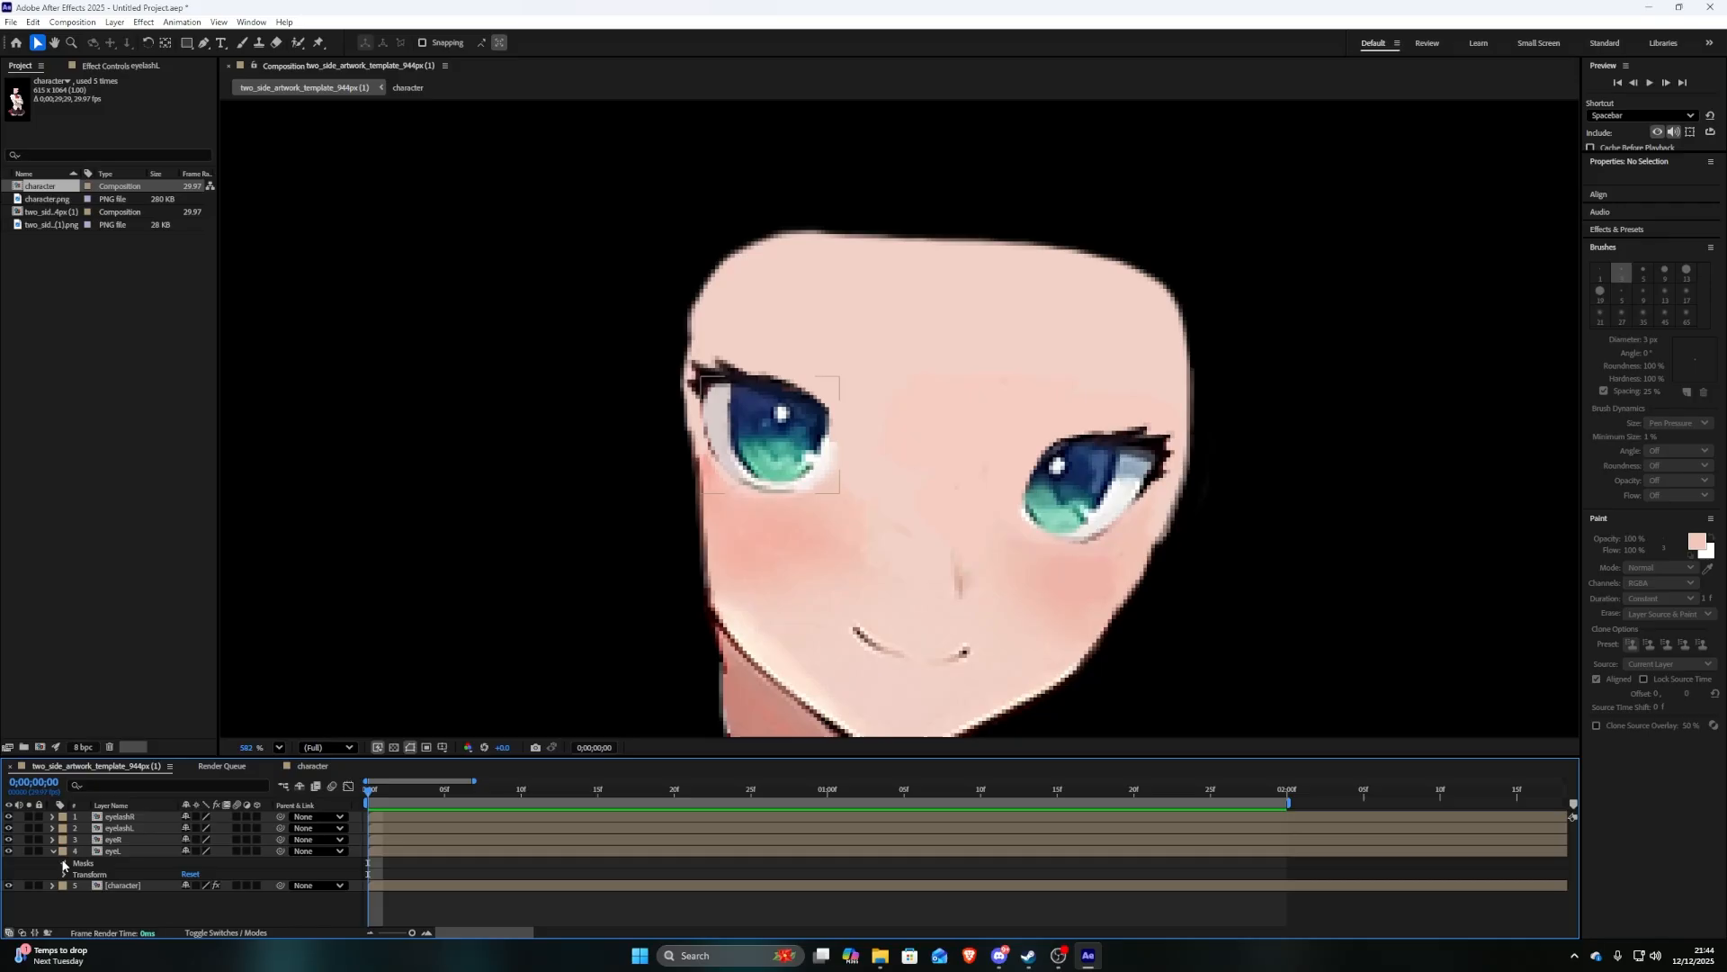
pyautogui.click(64, 862)
pyautogui.click(144, 850)
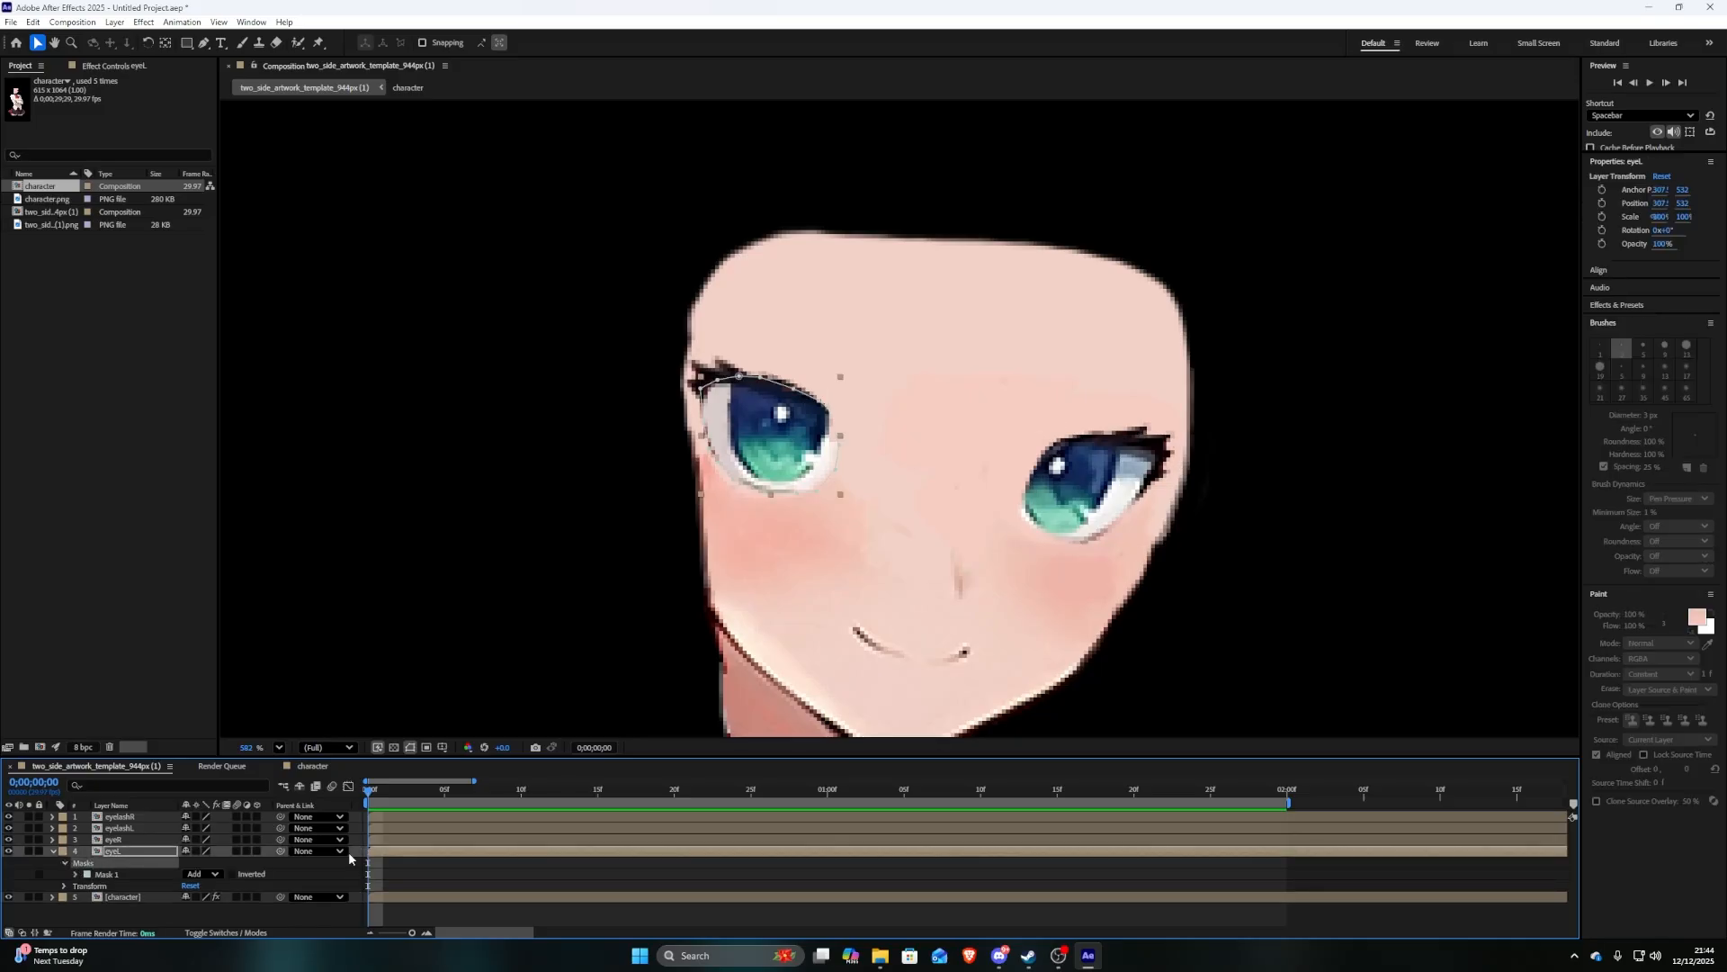
pyautogui.click(76, 874)
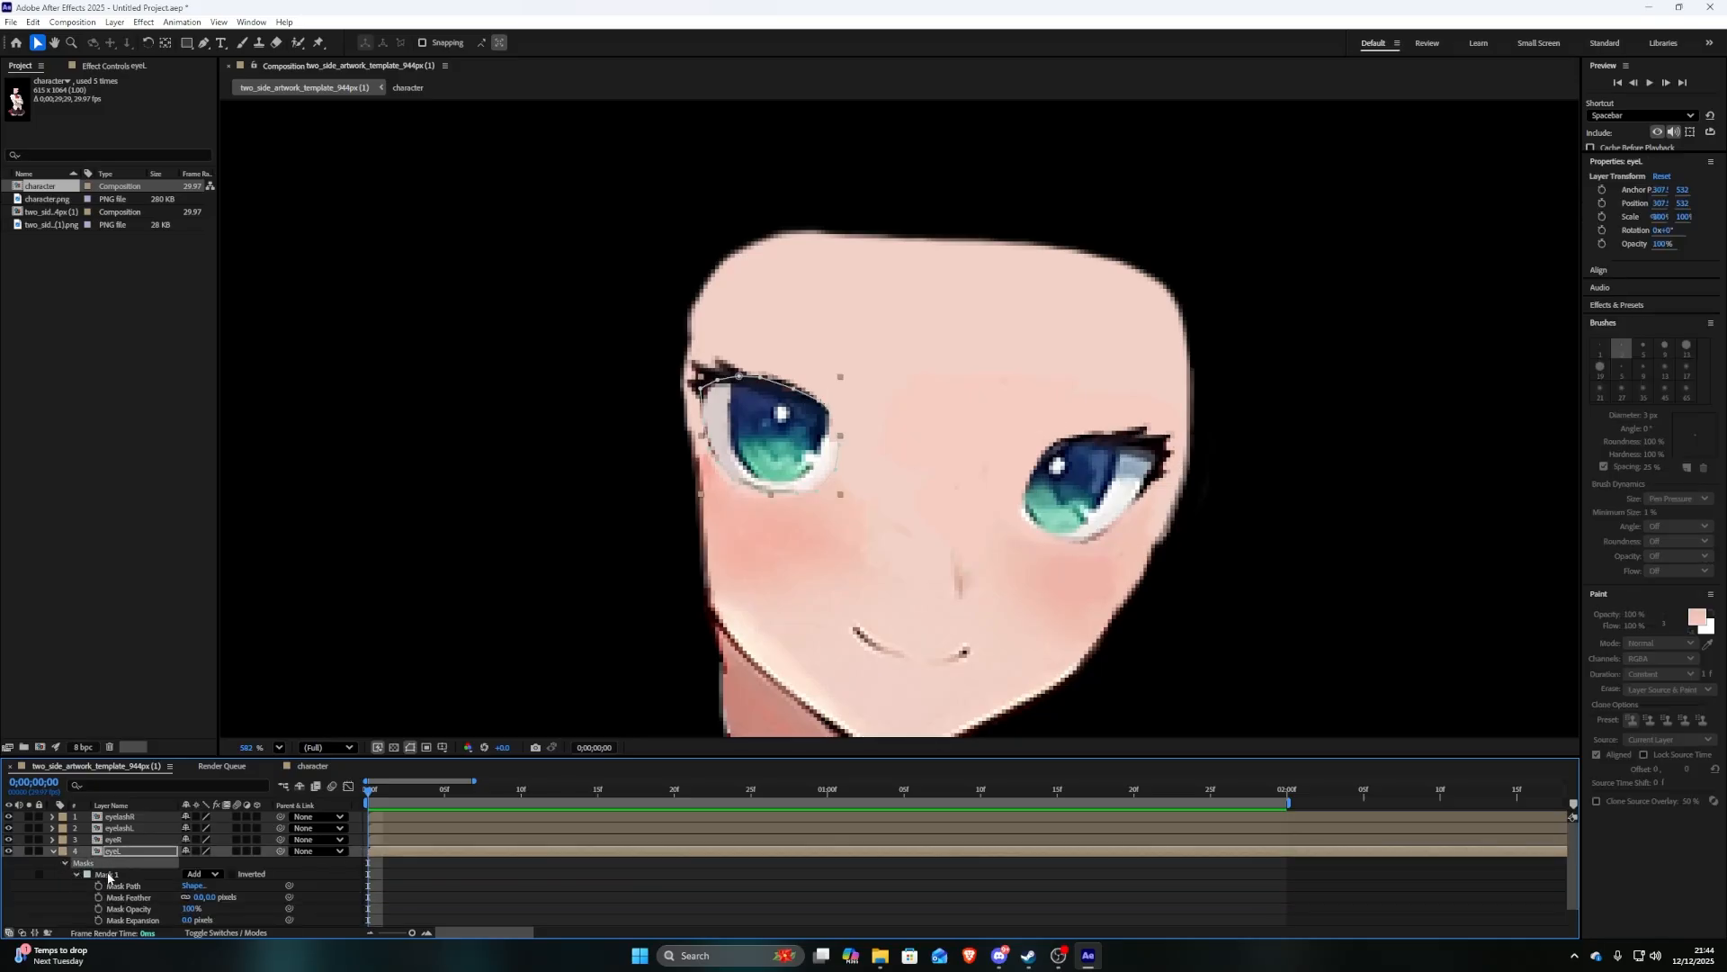
pyautogui.scroll(-1, 108, 877)
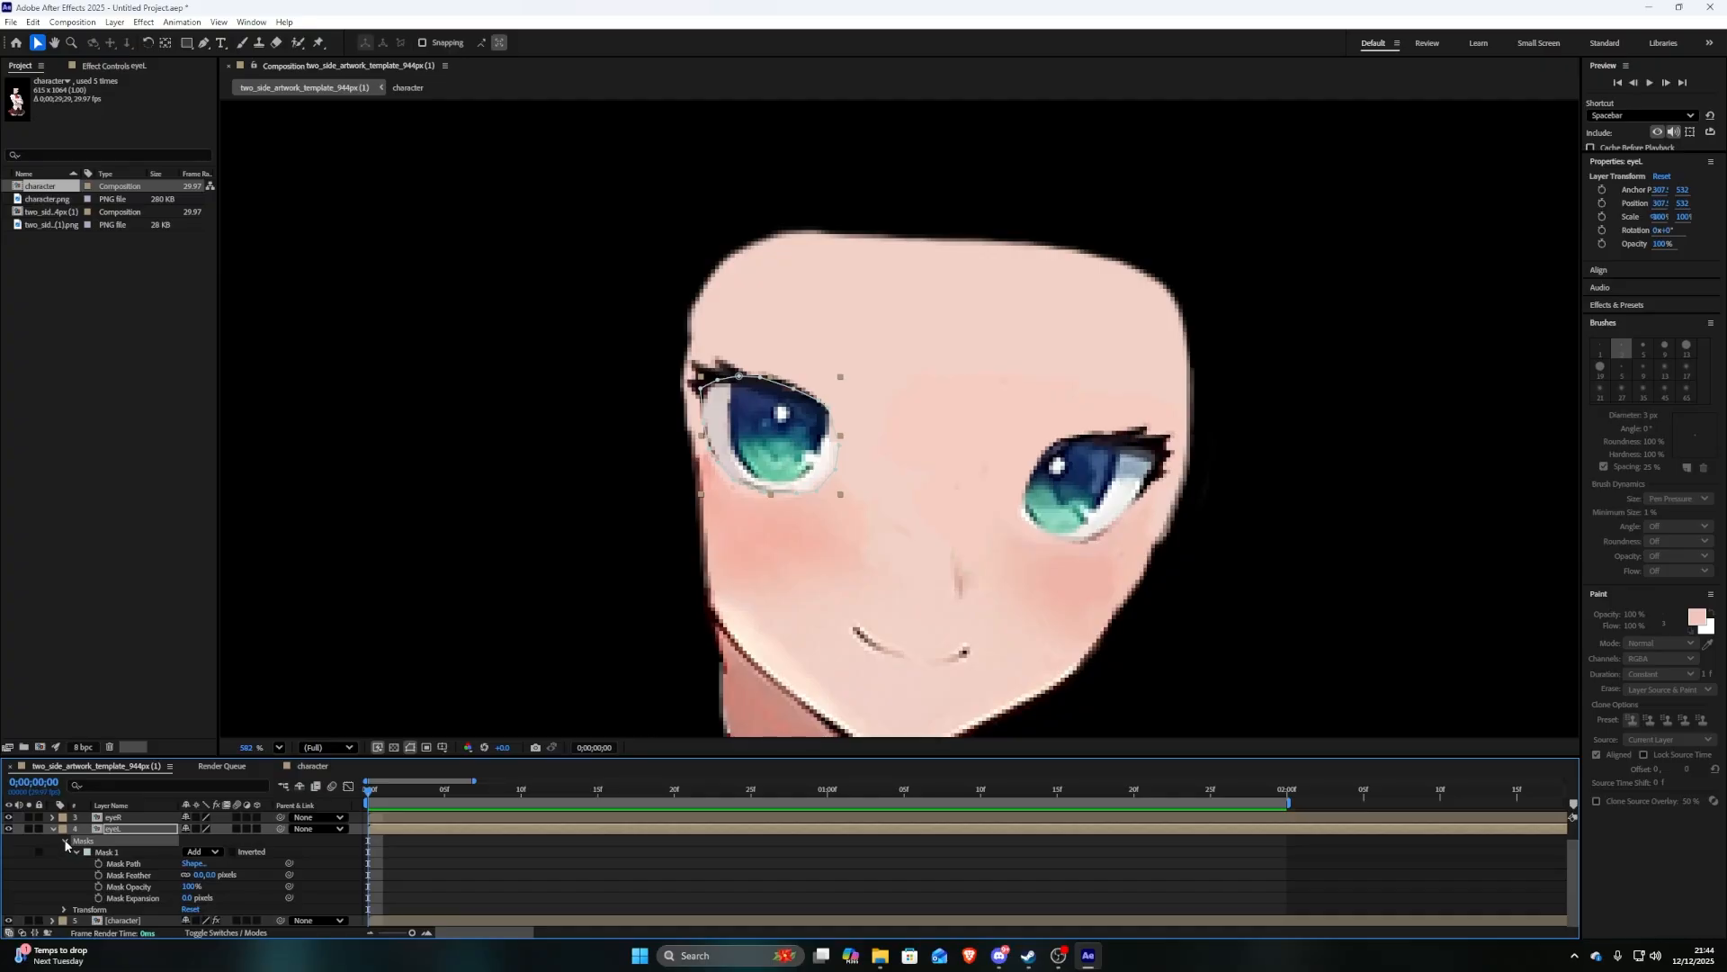
pyautogui.scroll(1, 65, 843)
pyautogui.scroll(-1, 78, 881)
pyautogui.click(99, 864)
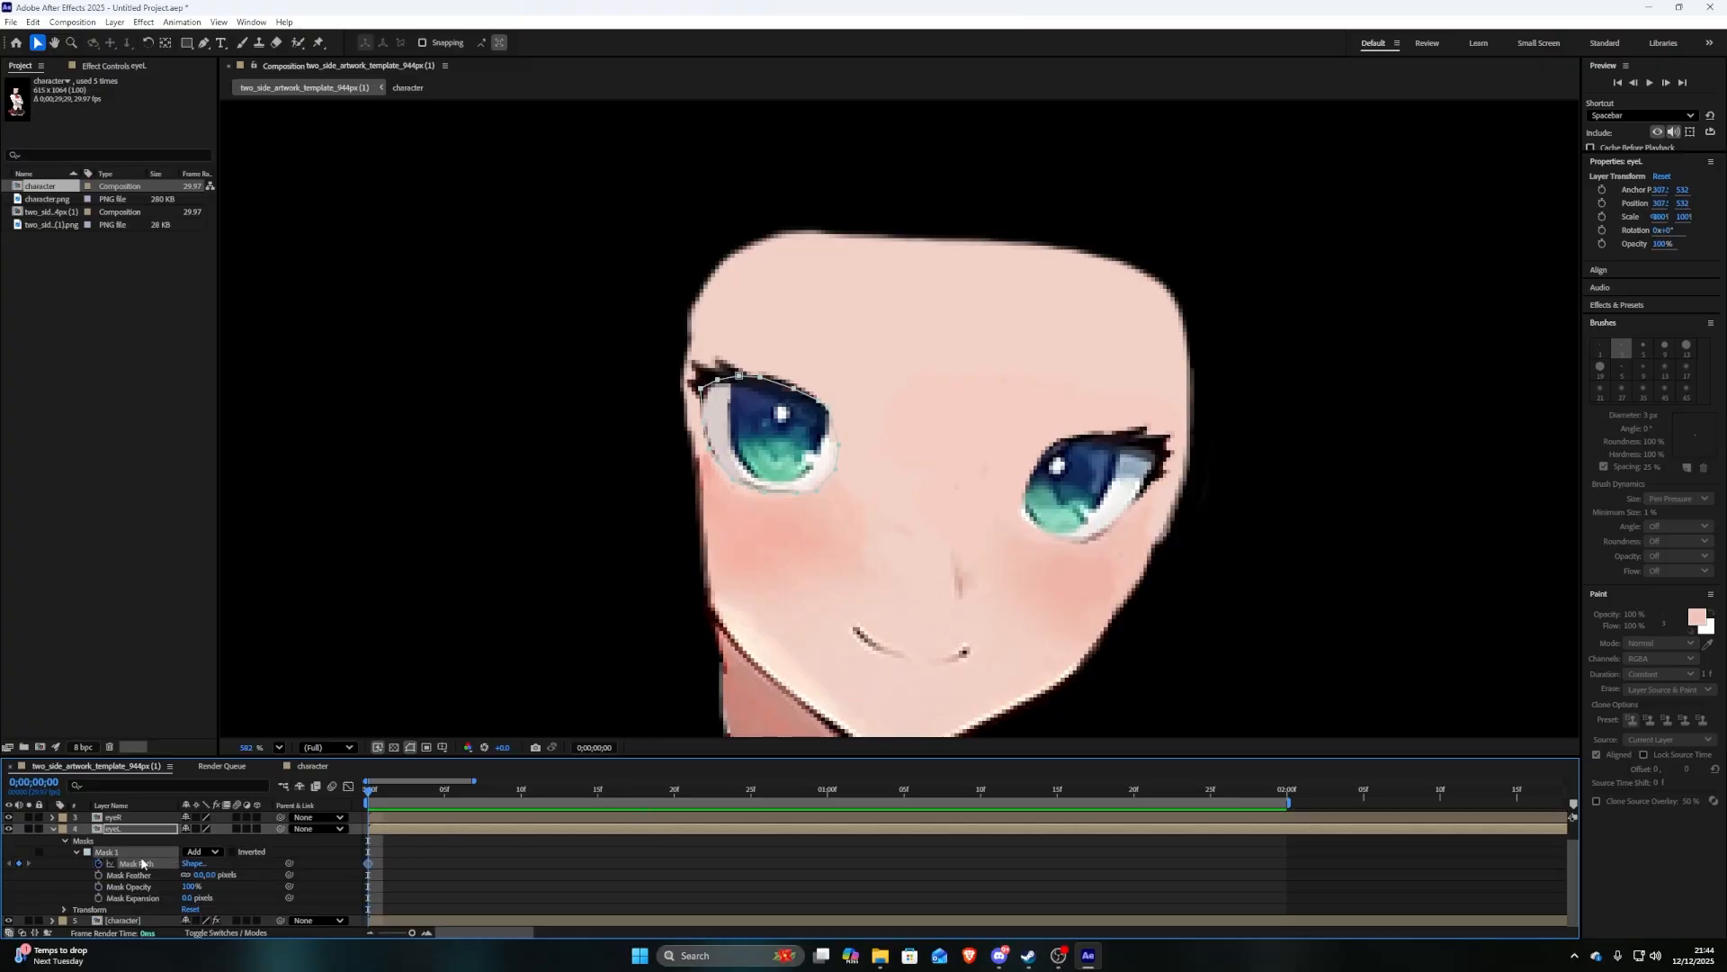
# At 0;00;00;10, pull the upper points of the eyeL mask down onto its lower edge to close the eye
pyautogui.click(521, 791)
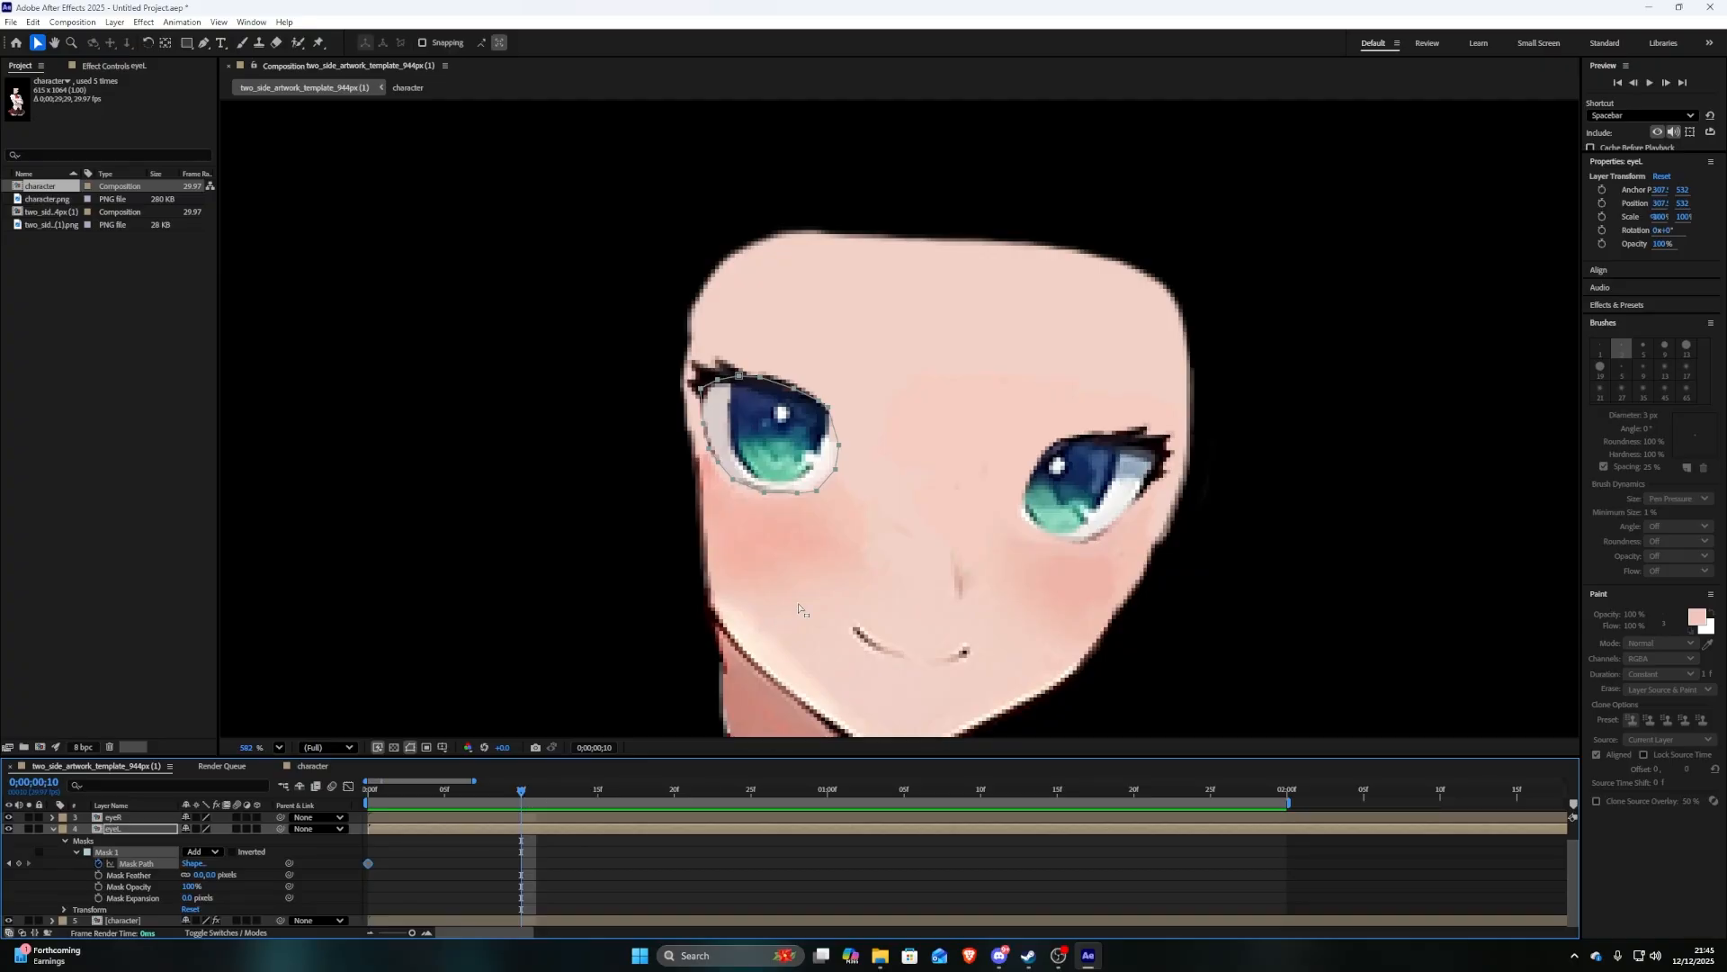
pyautogui.moveTo(521, 798)
pyautogui.mouseDown()
pyautogui.moveTo(490, 797)
pyautogui.moveTo(535, 794)
pyautogui.mouseUp()
pyautogui.moveTo(719, 381); pyautogui.dragTo(720, 392)
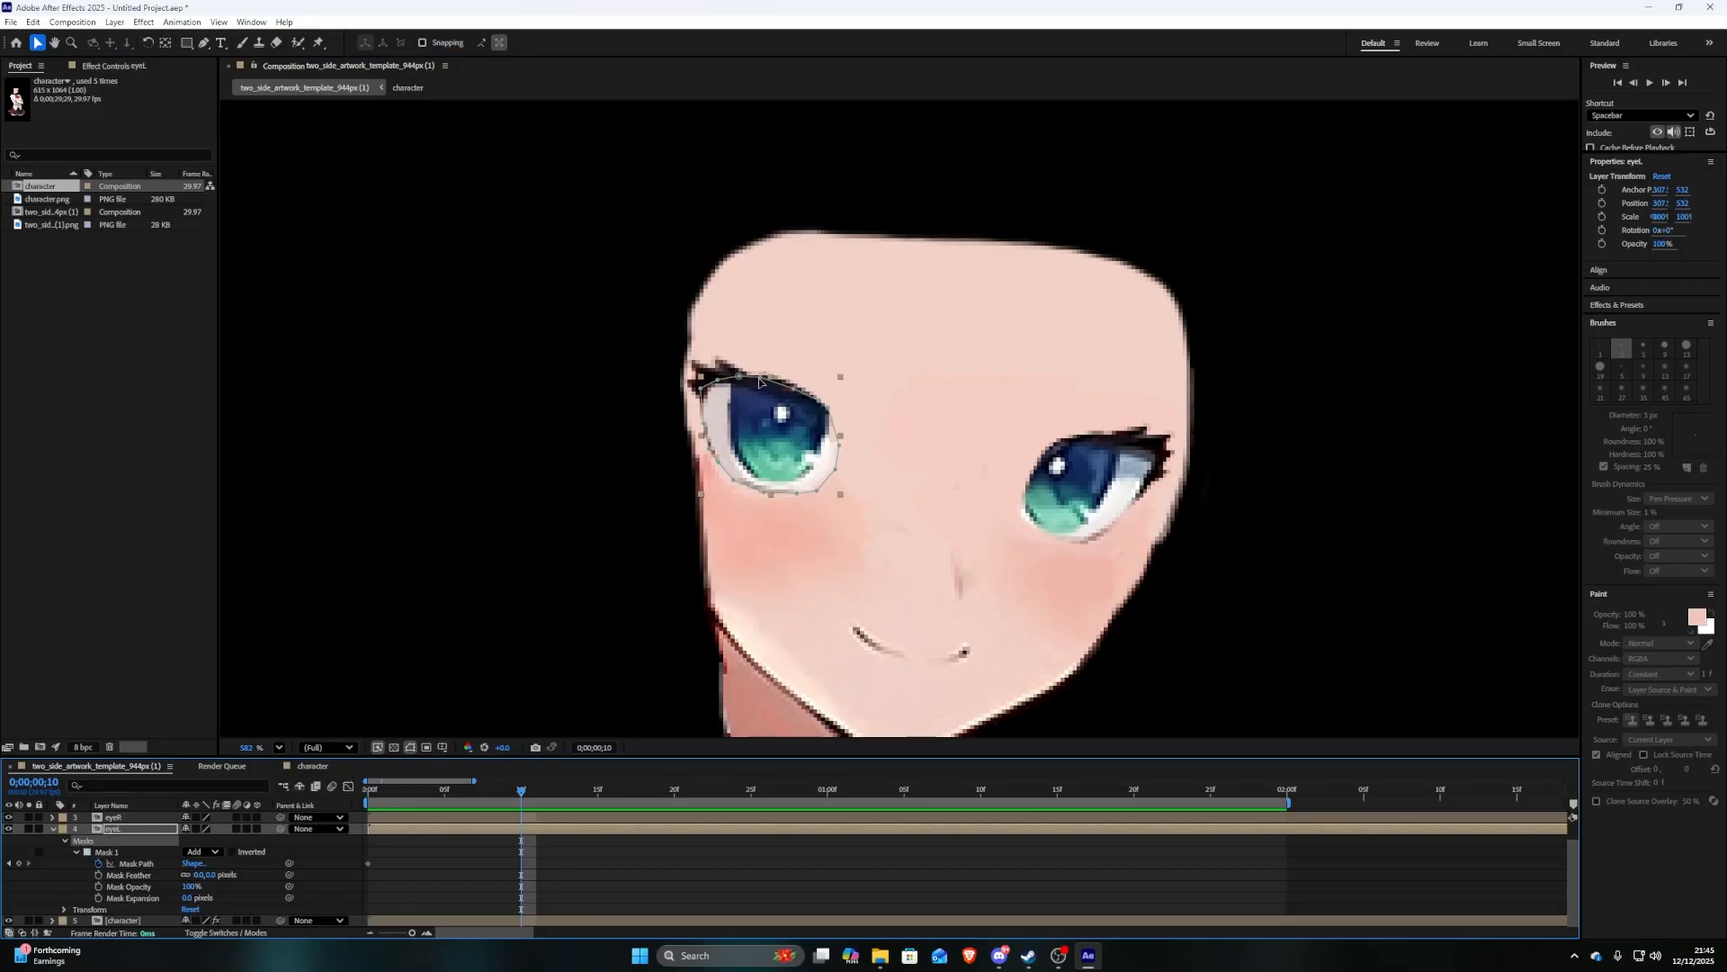
pyautogui.moveTo(758, 381); pyautogui.dragTo(757, 487)
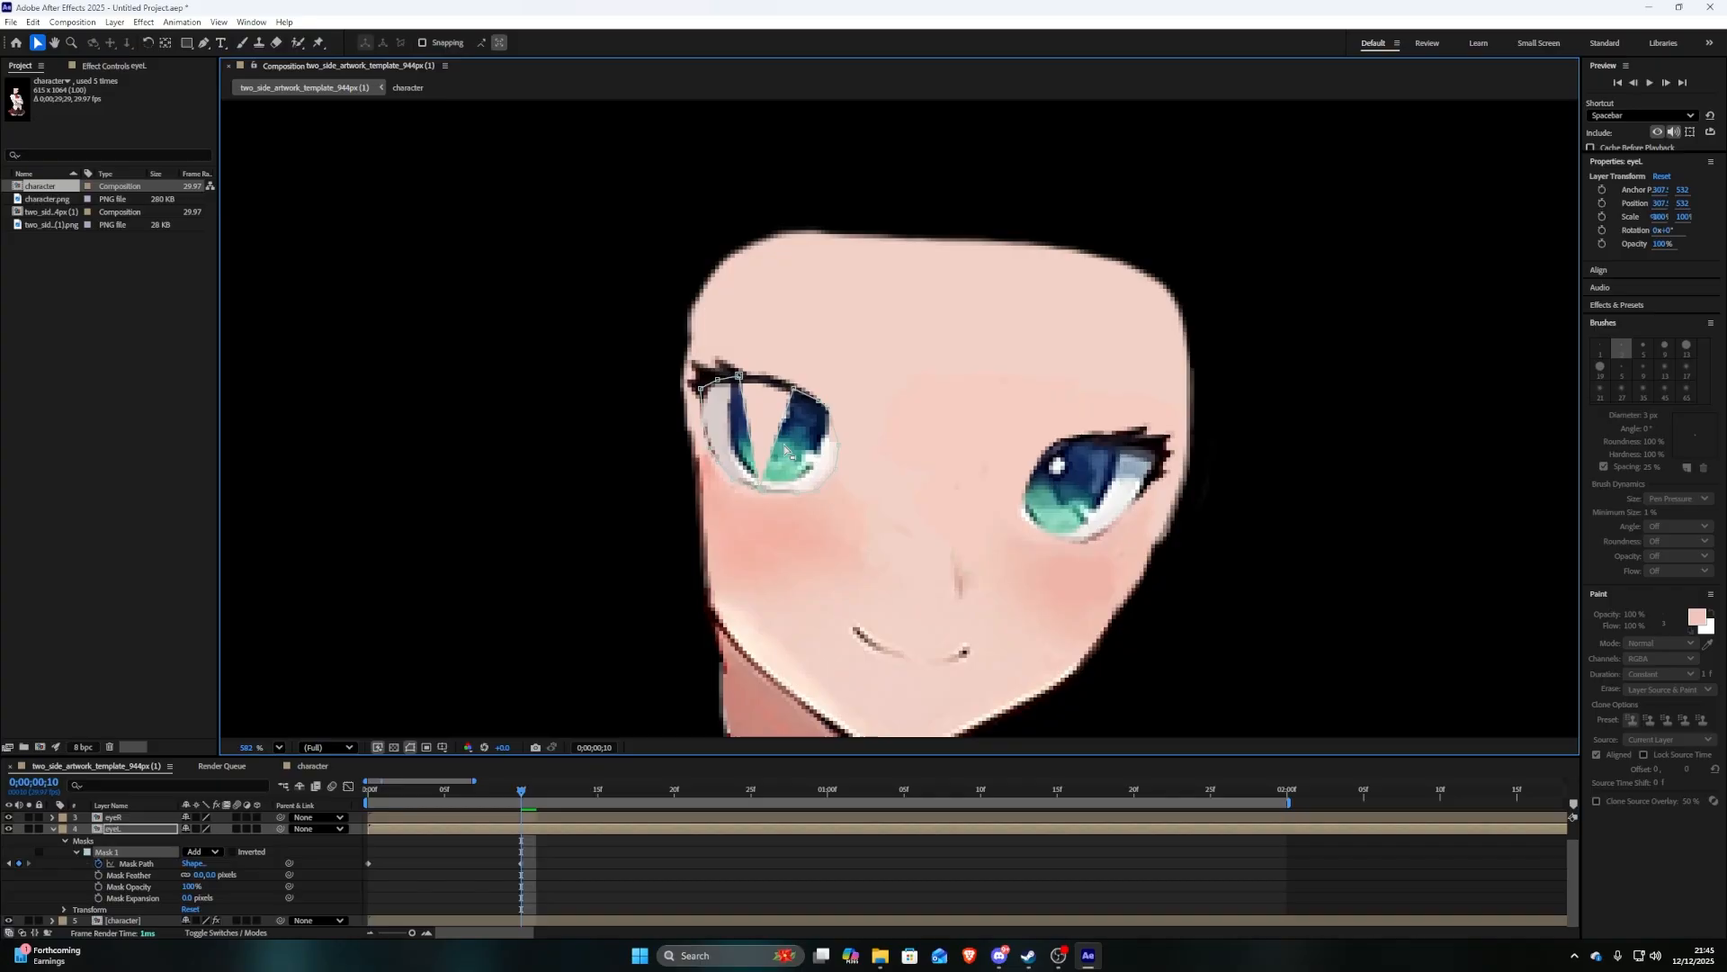
pyautogui.moveTo(794, 389); pyautogui.dragTo(785, 488)
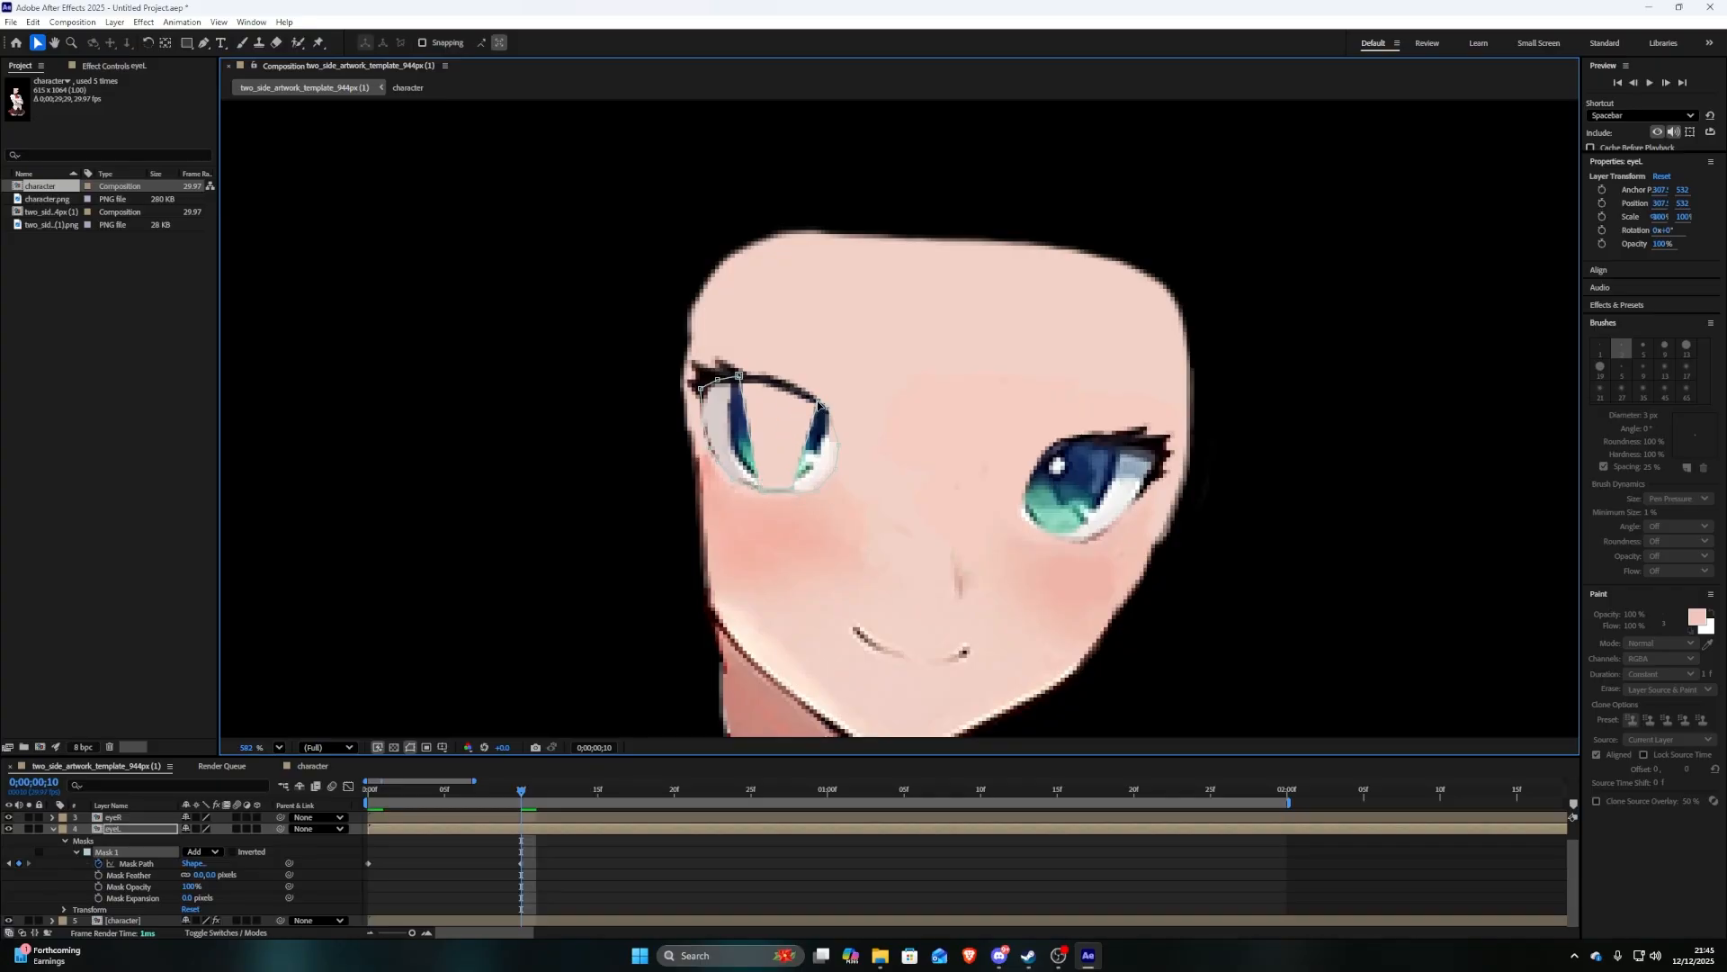
pyautogui.moveTo(817, 402); pyautogui.dragTo(825, 481)
pyautogui.moveTo(739, 376); pyautogui.dragTo(739, 478)
pyautogui.moveTo(717, 379); pyautogui.dragTo(761, 493)
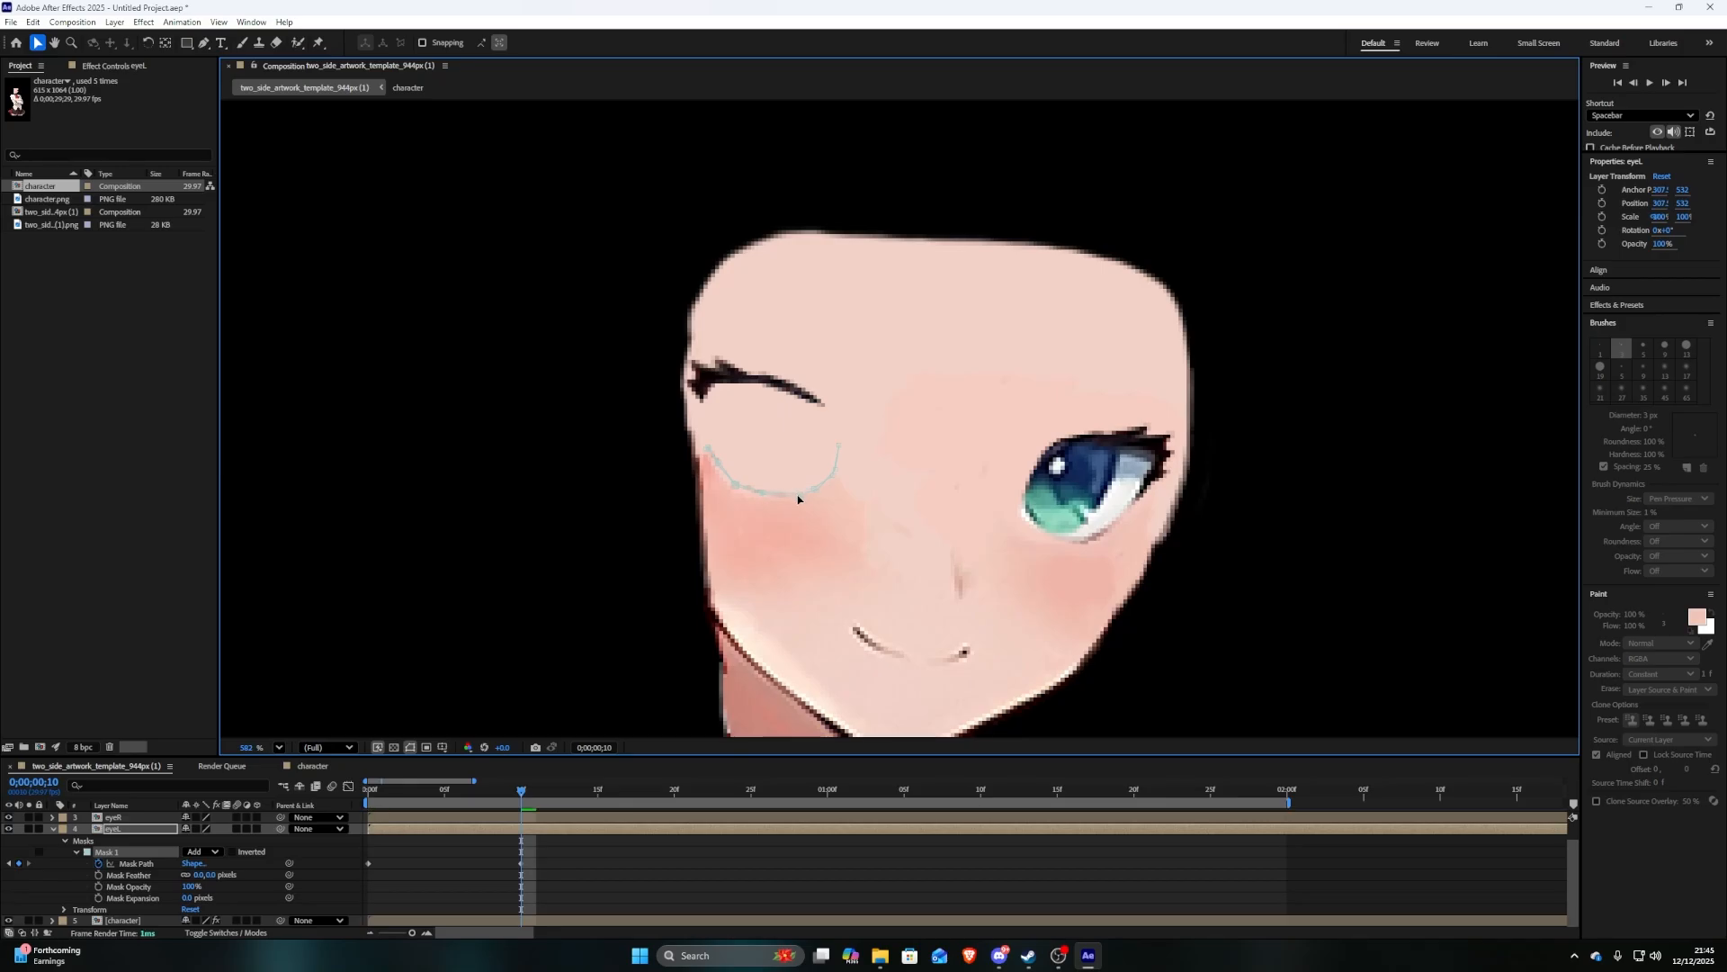
# Copy the open-eye Mask Path keyframe from the start to 0;00;00;20 and preview the blink
pyautogui.click(433, 865)
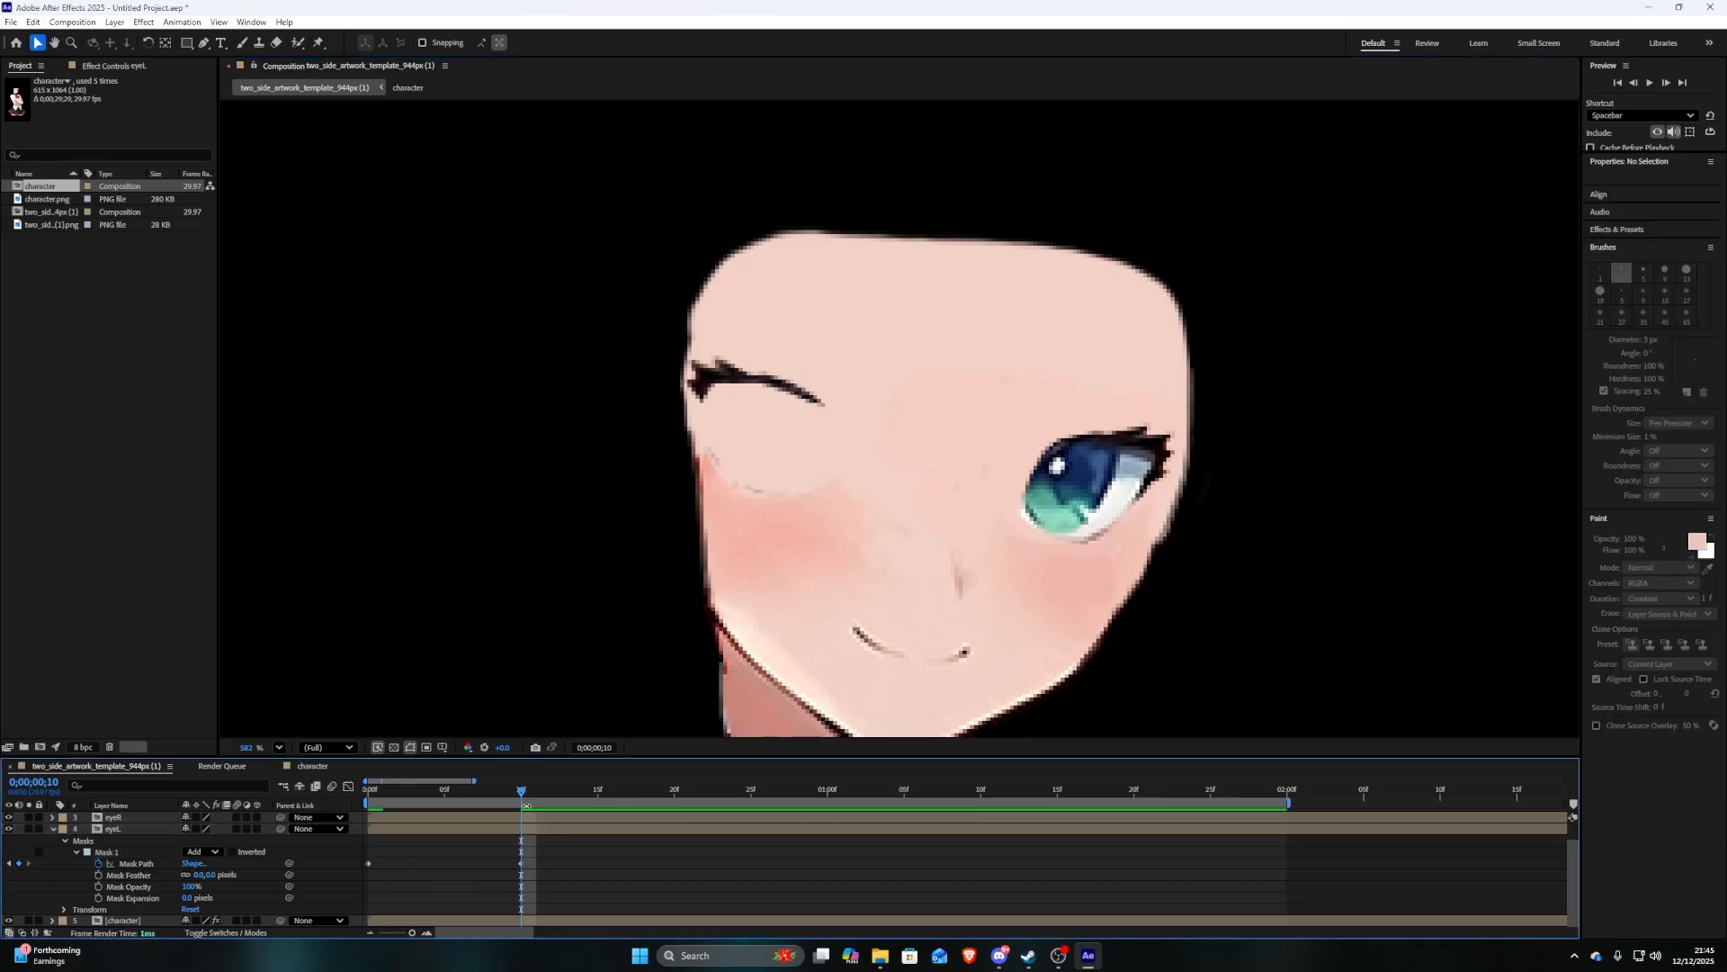
pyautogui.moveTo(521, 790); pyautogui.dragTo(582, 791)
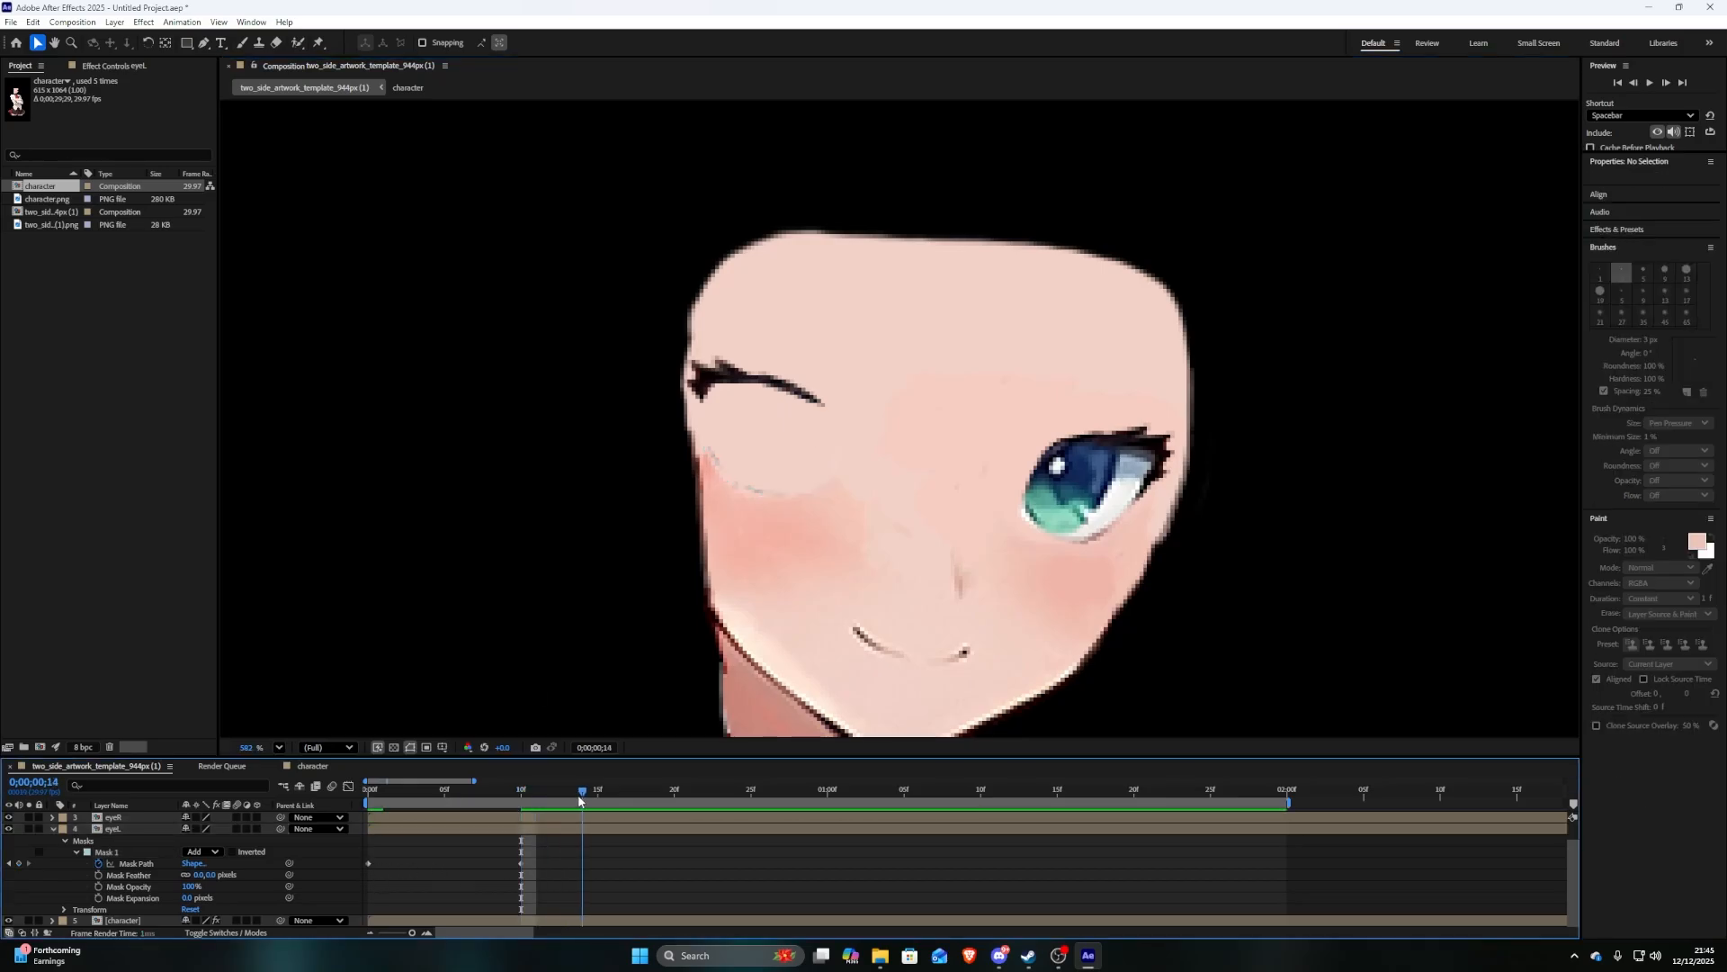
pyautogui.doubleClick(369, 863)
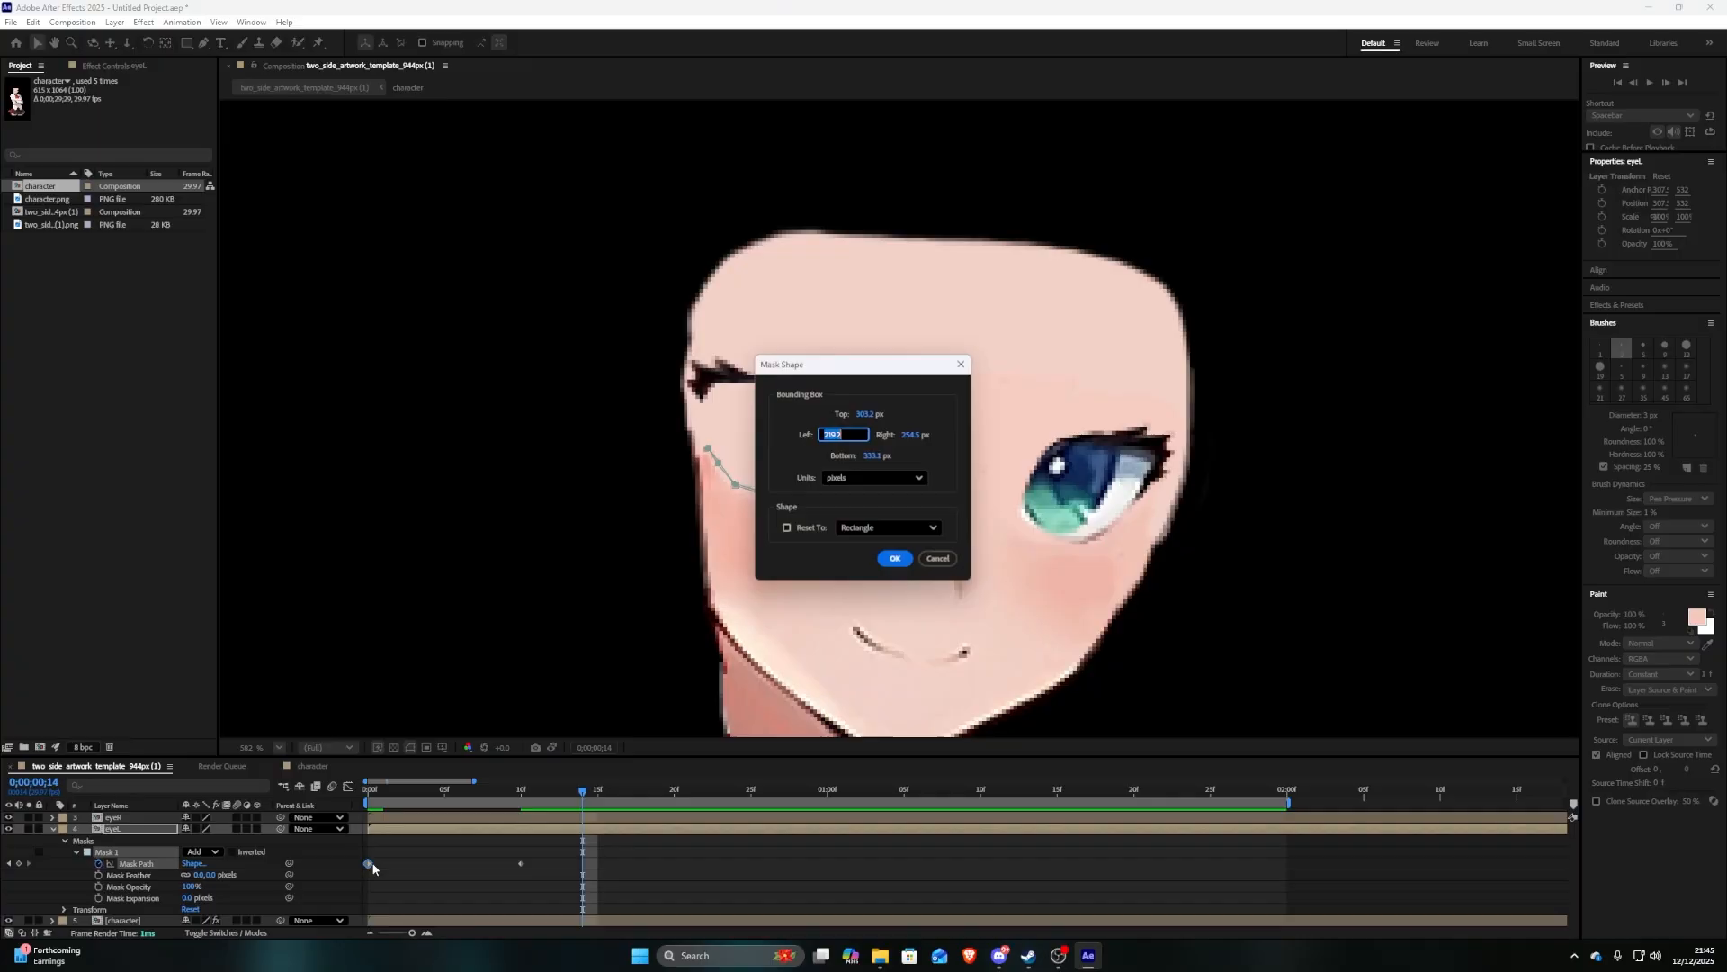
pyautogui.click(942, 558)
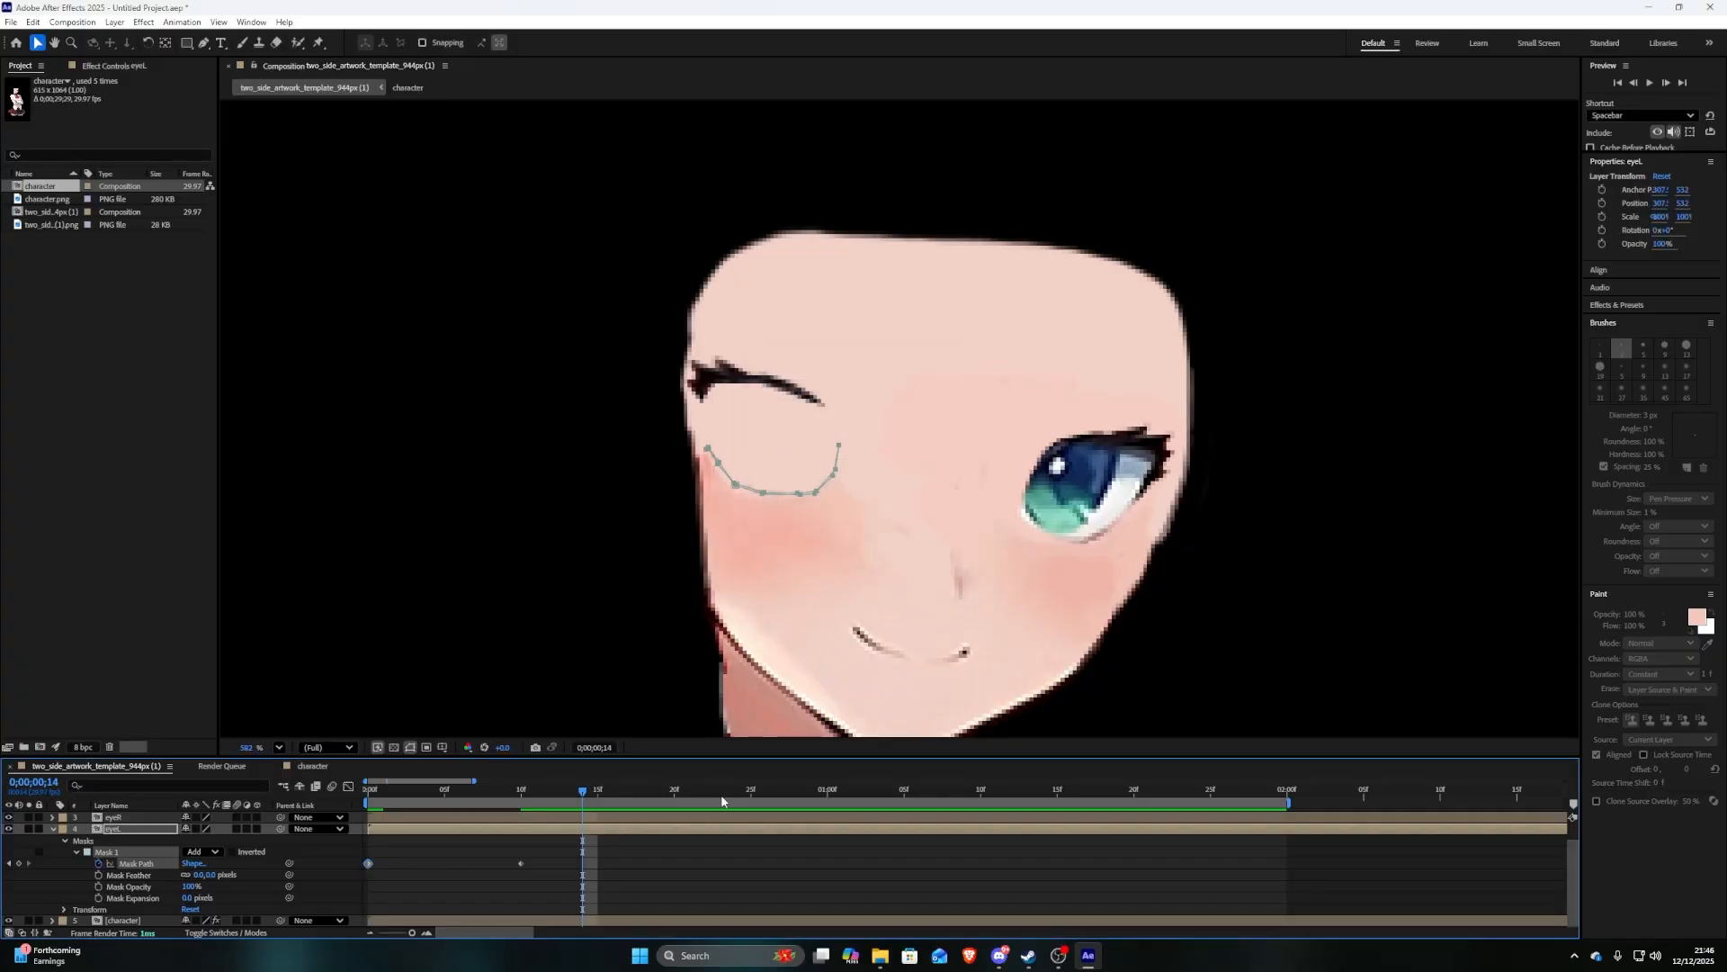
pyautogui.click(675, 790)
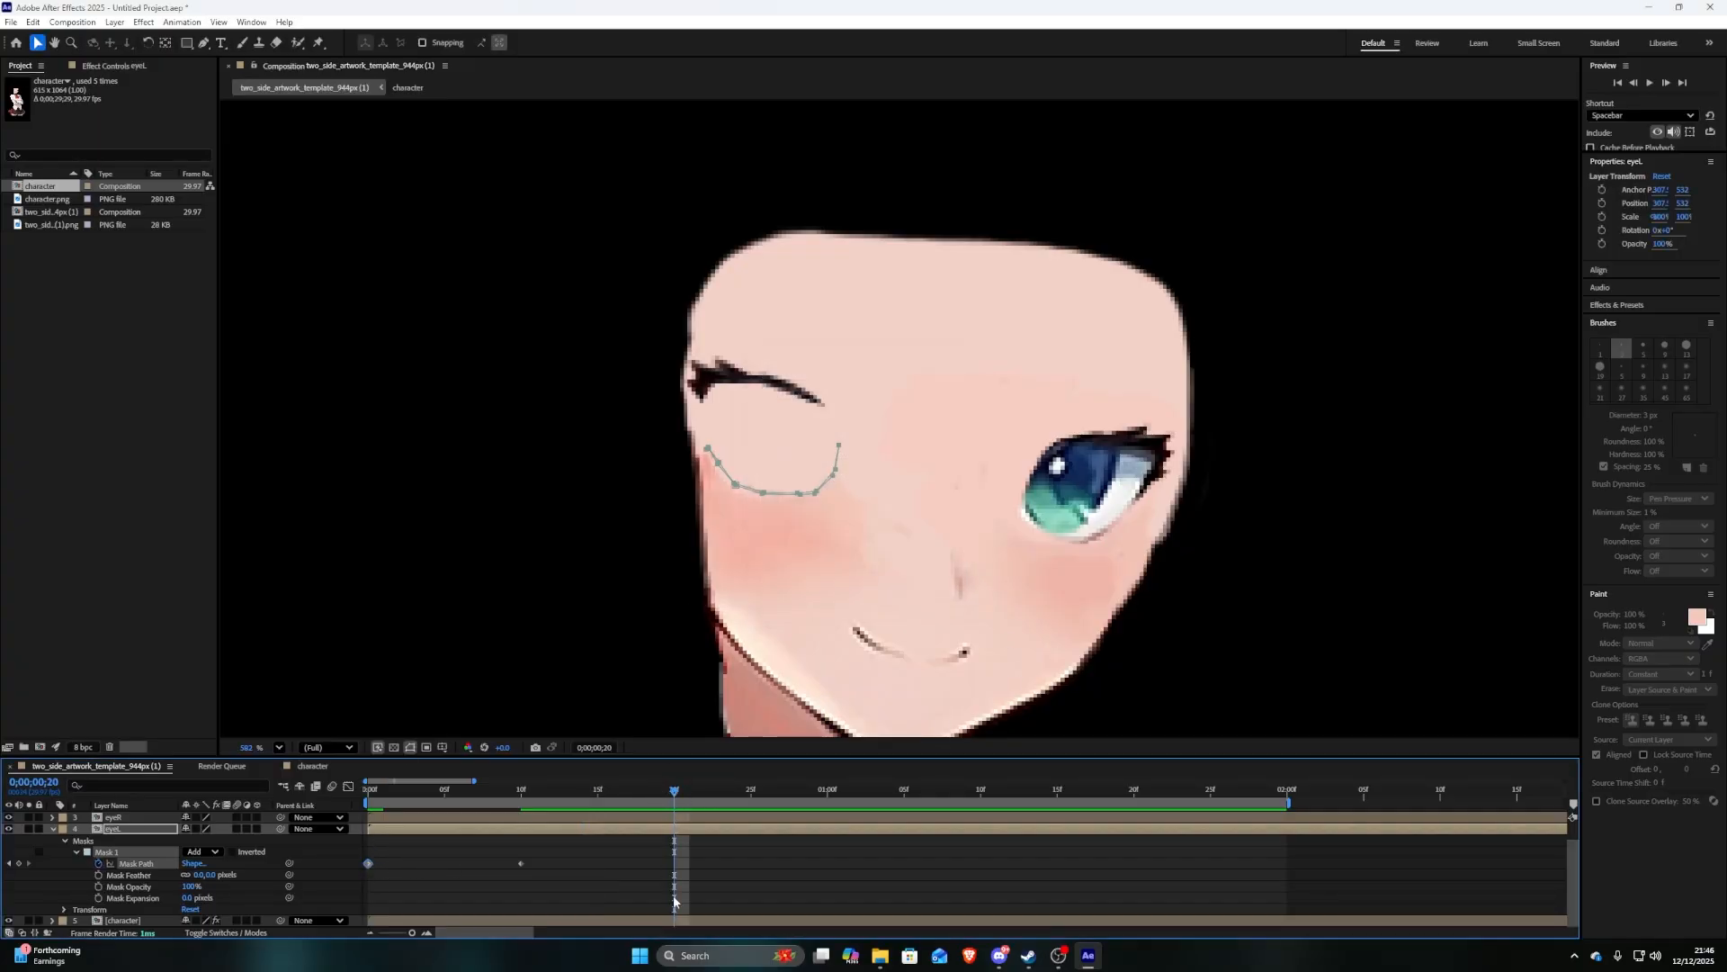
pyautogui.hotkey('ctrl', 'v')
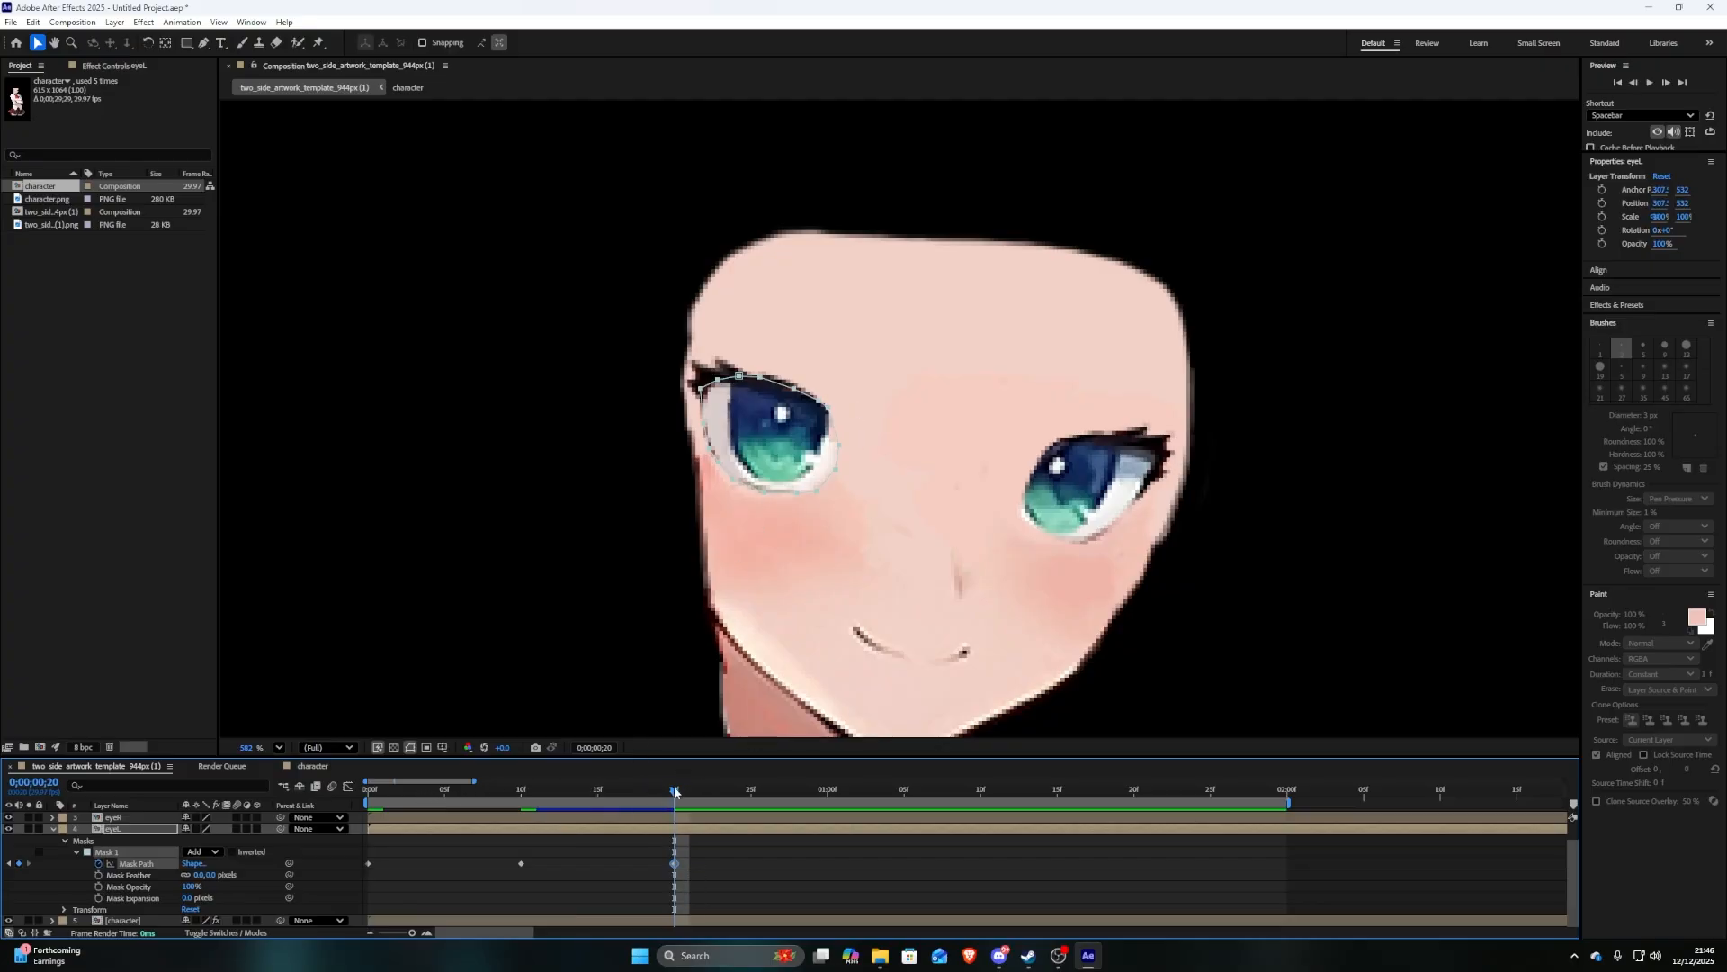
pyautogui.press('space')
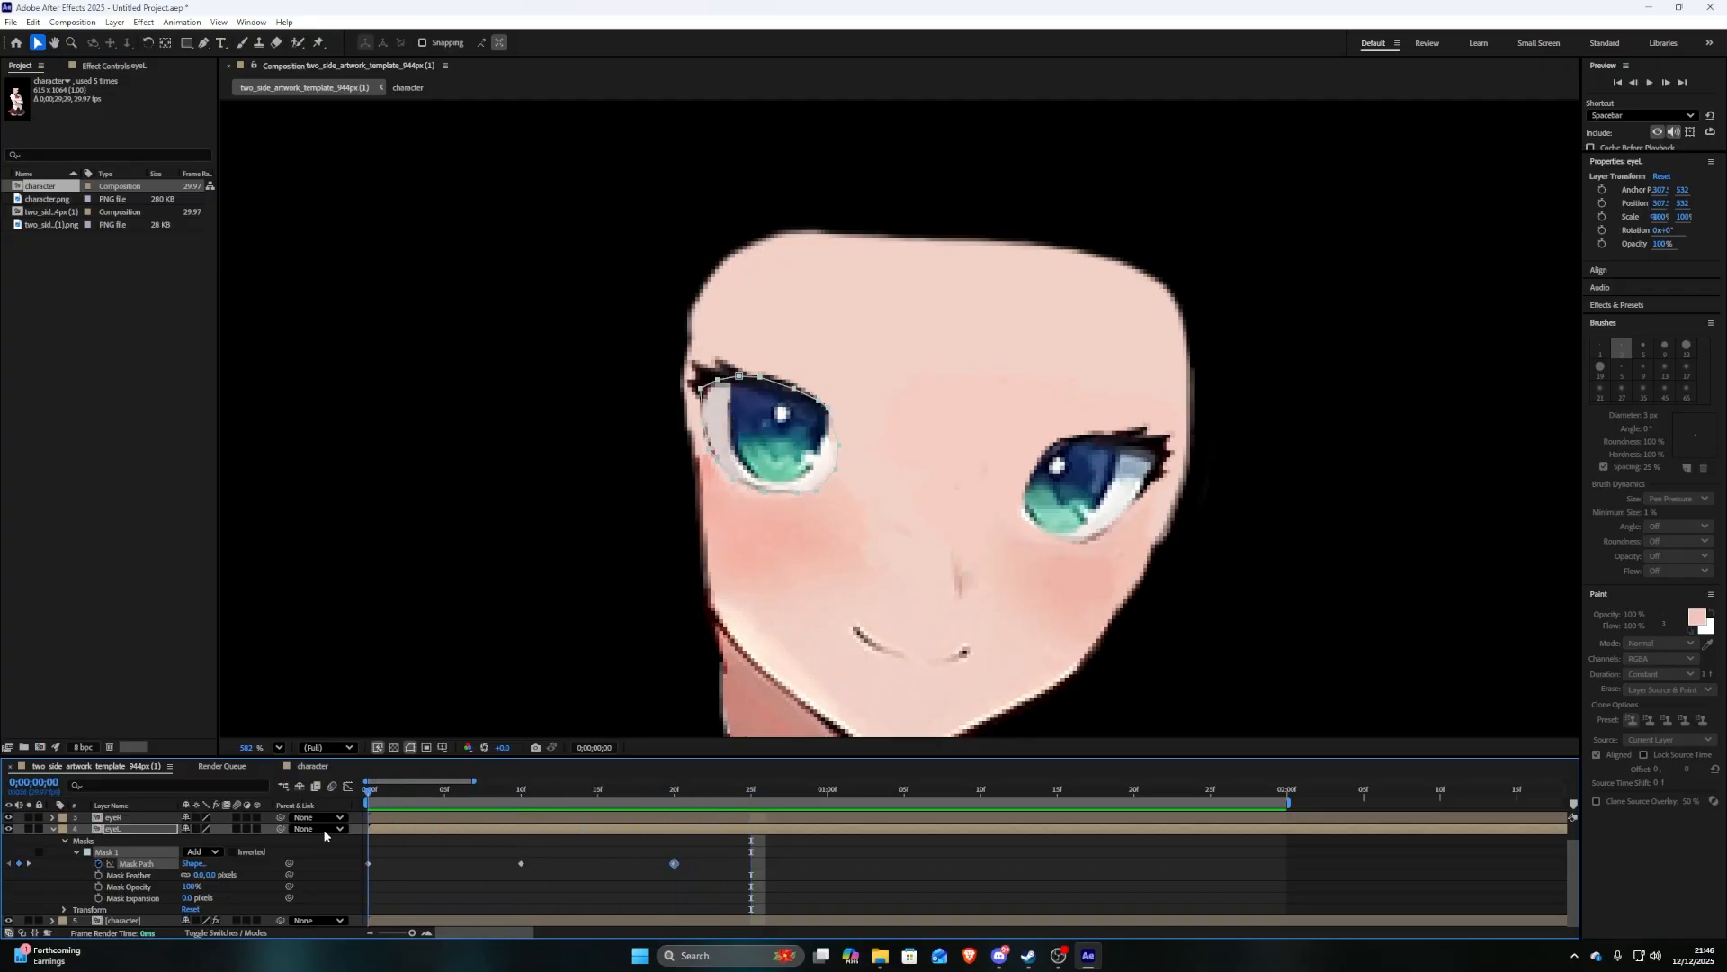
pyautogui.press('space')
# Apply Easy Ease to all three eyeL Mask Path keyframes and preview the smoothed blink
pyautogui.moveTo(679, 855); pyautogui.dragTo(363, 886)
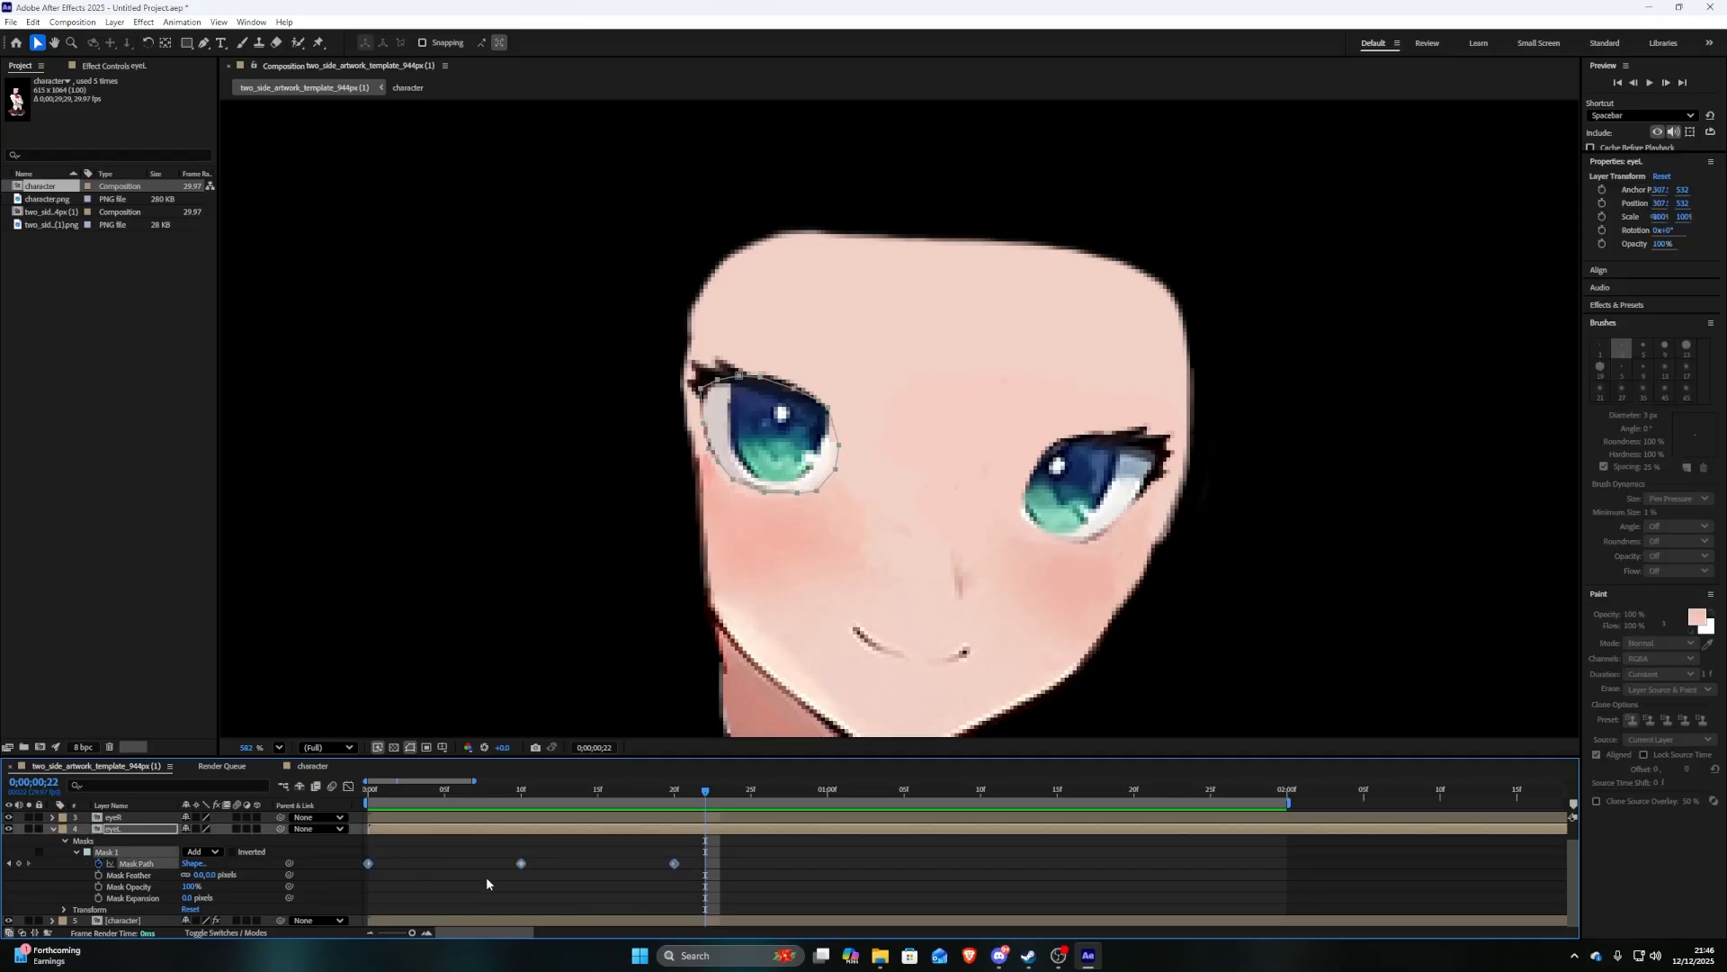
pyautogui.press('F9')
pyautogui.click(510, 881)
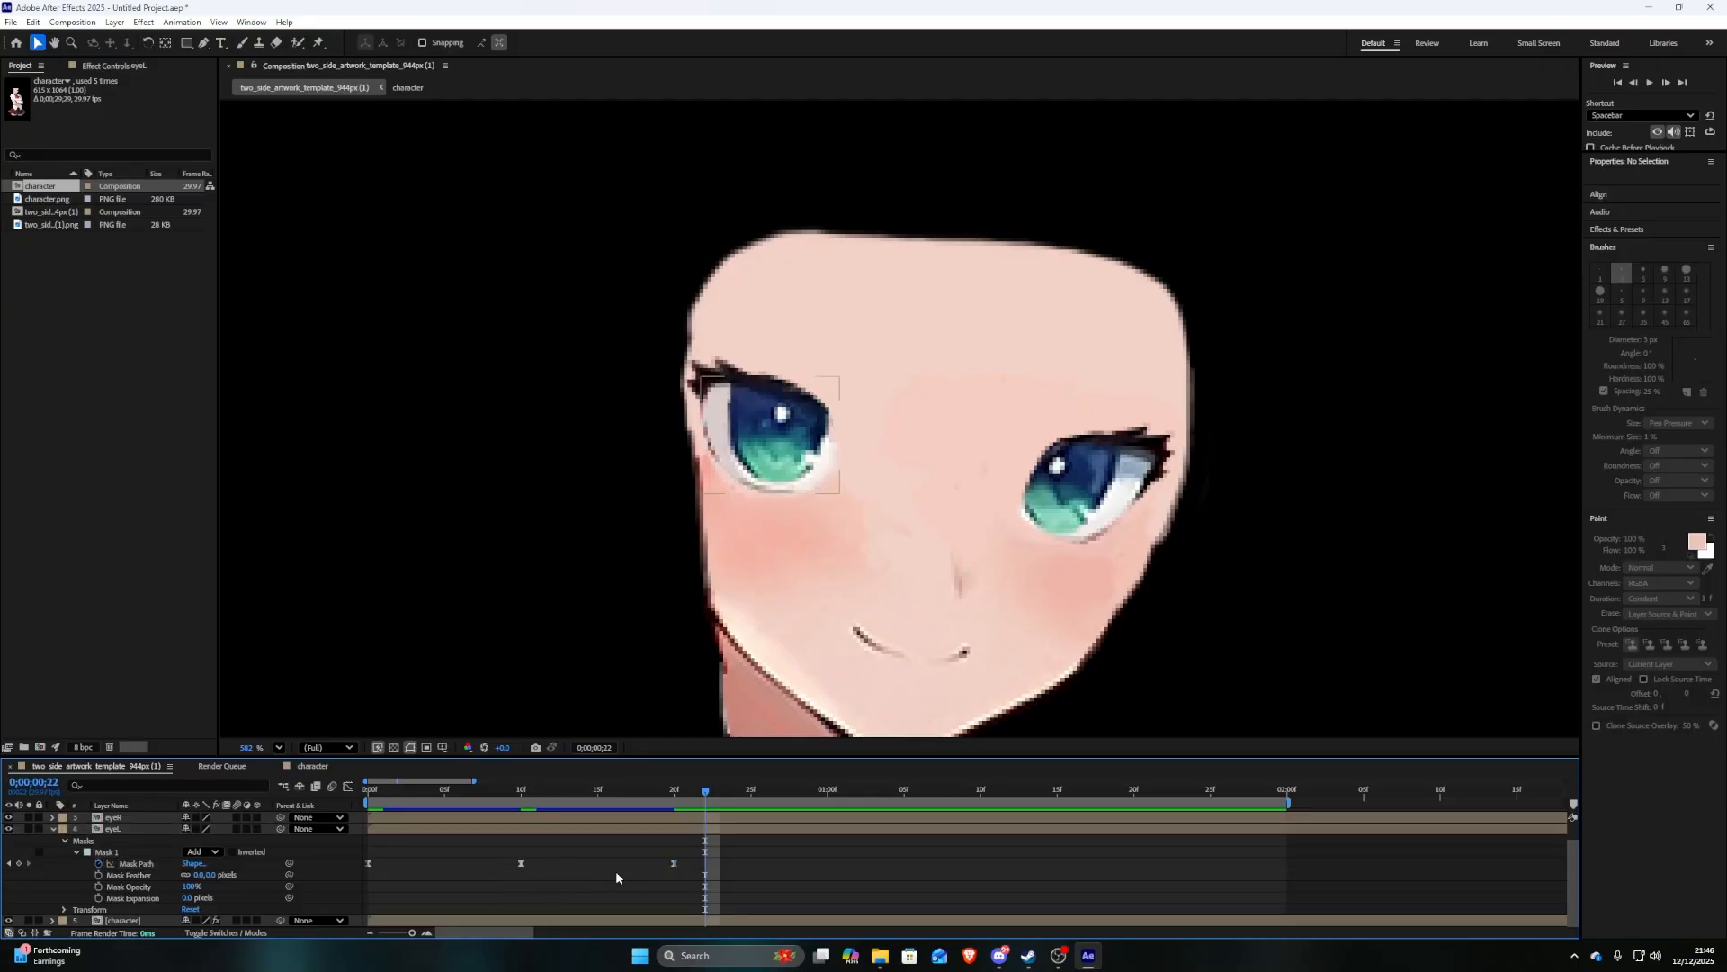
pyautogui.press('space')
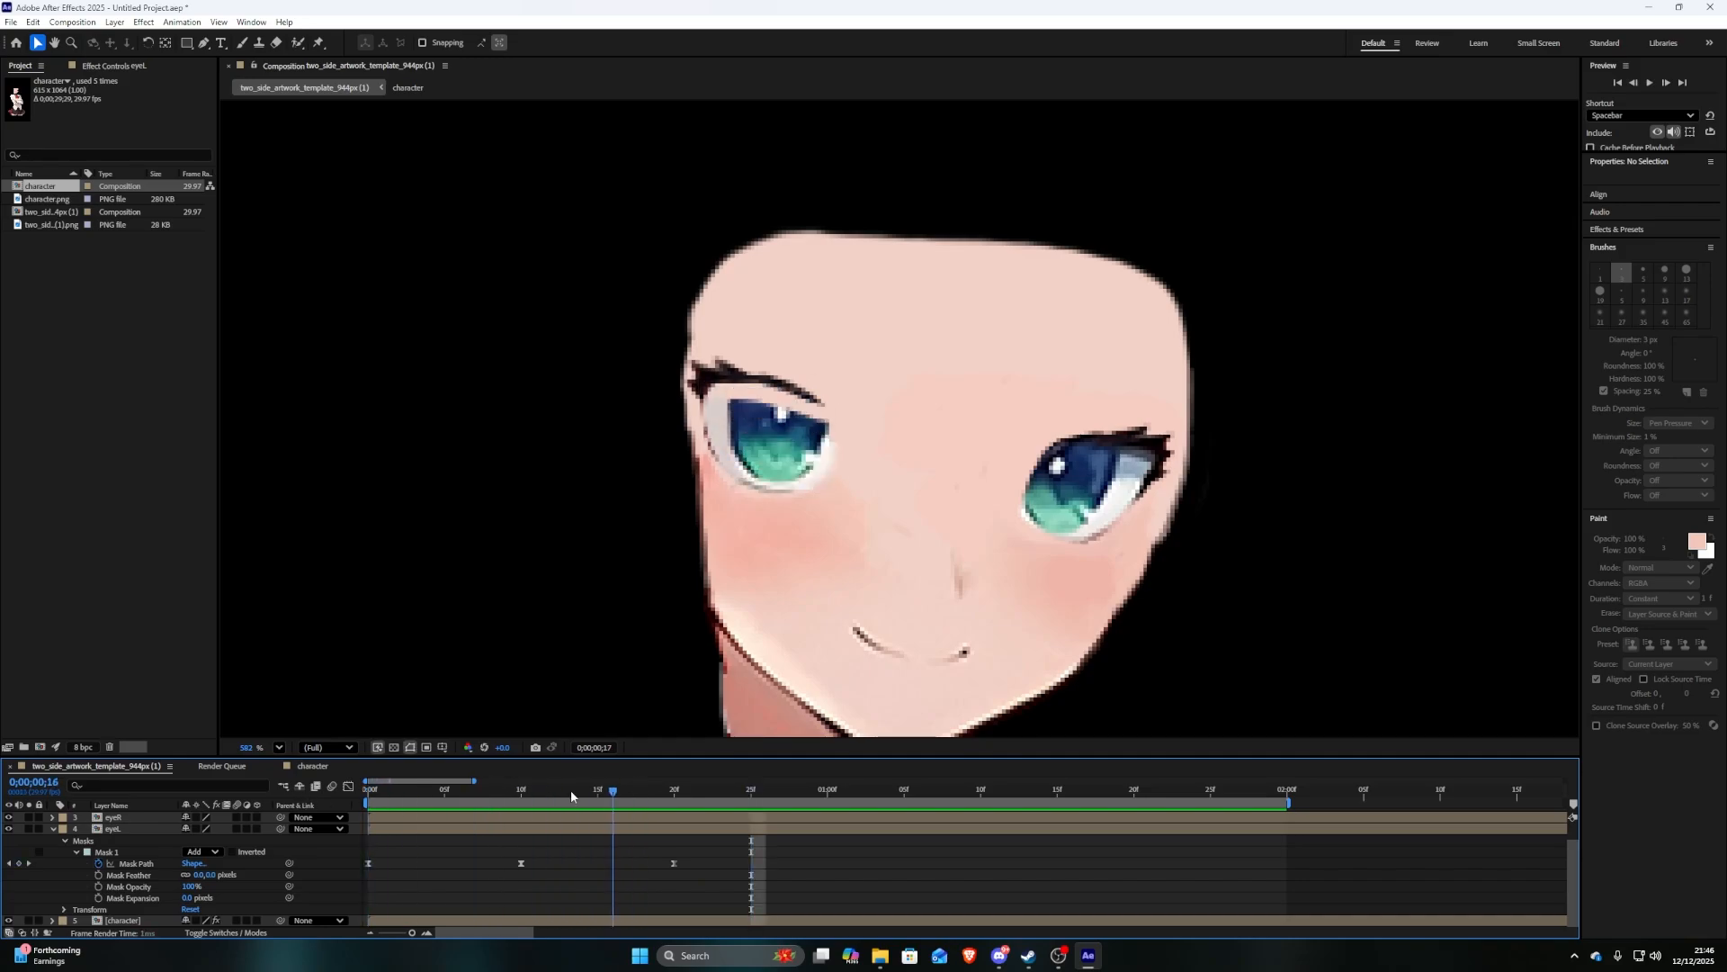
pyautogui.press('space')
pyautogui.press('space')
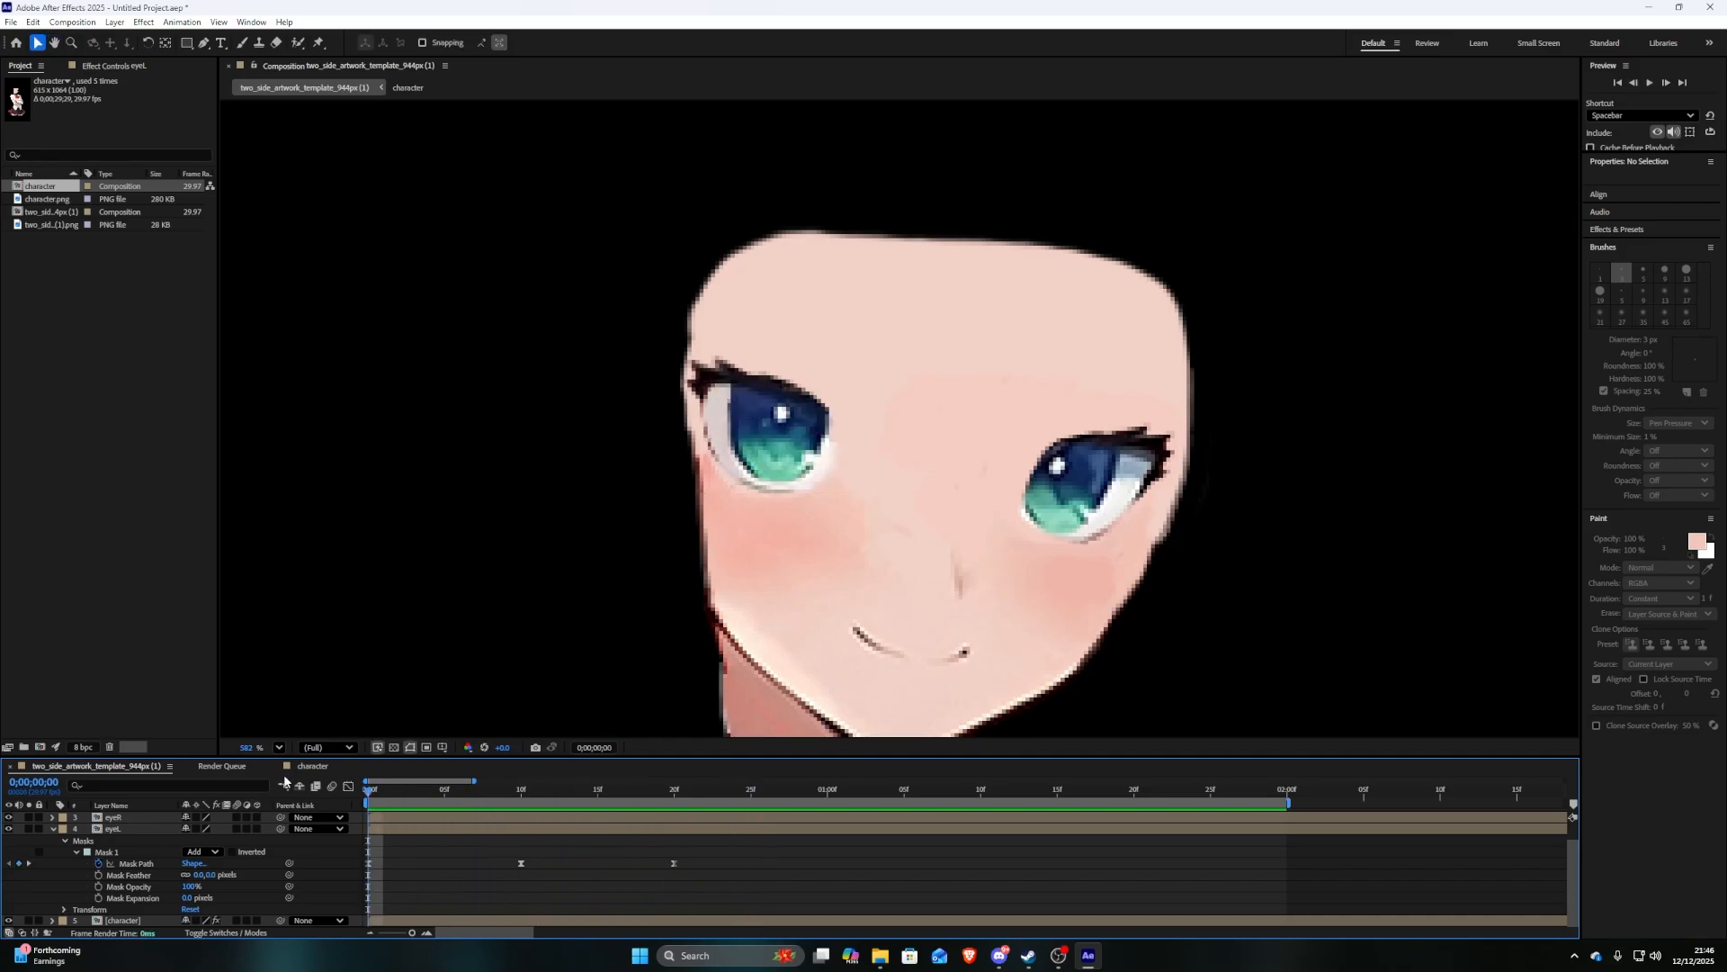
# Place Puppet Position pins on the outer end, middle and inner end of the eyelashL lash, and expand the layer's effects
pyautogui.click(53, 827)
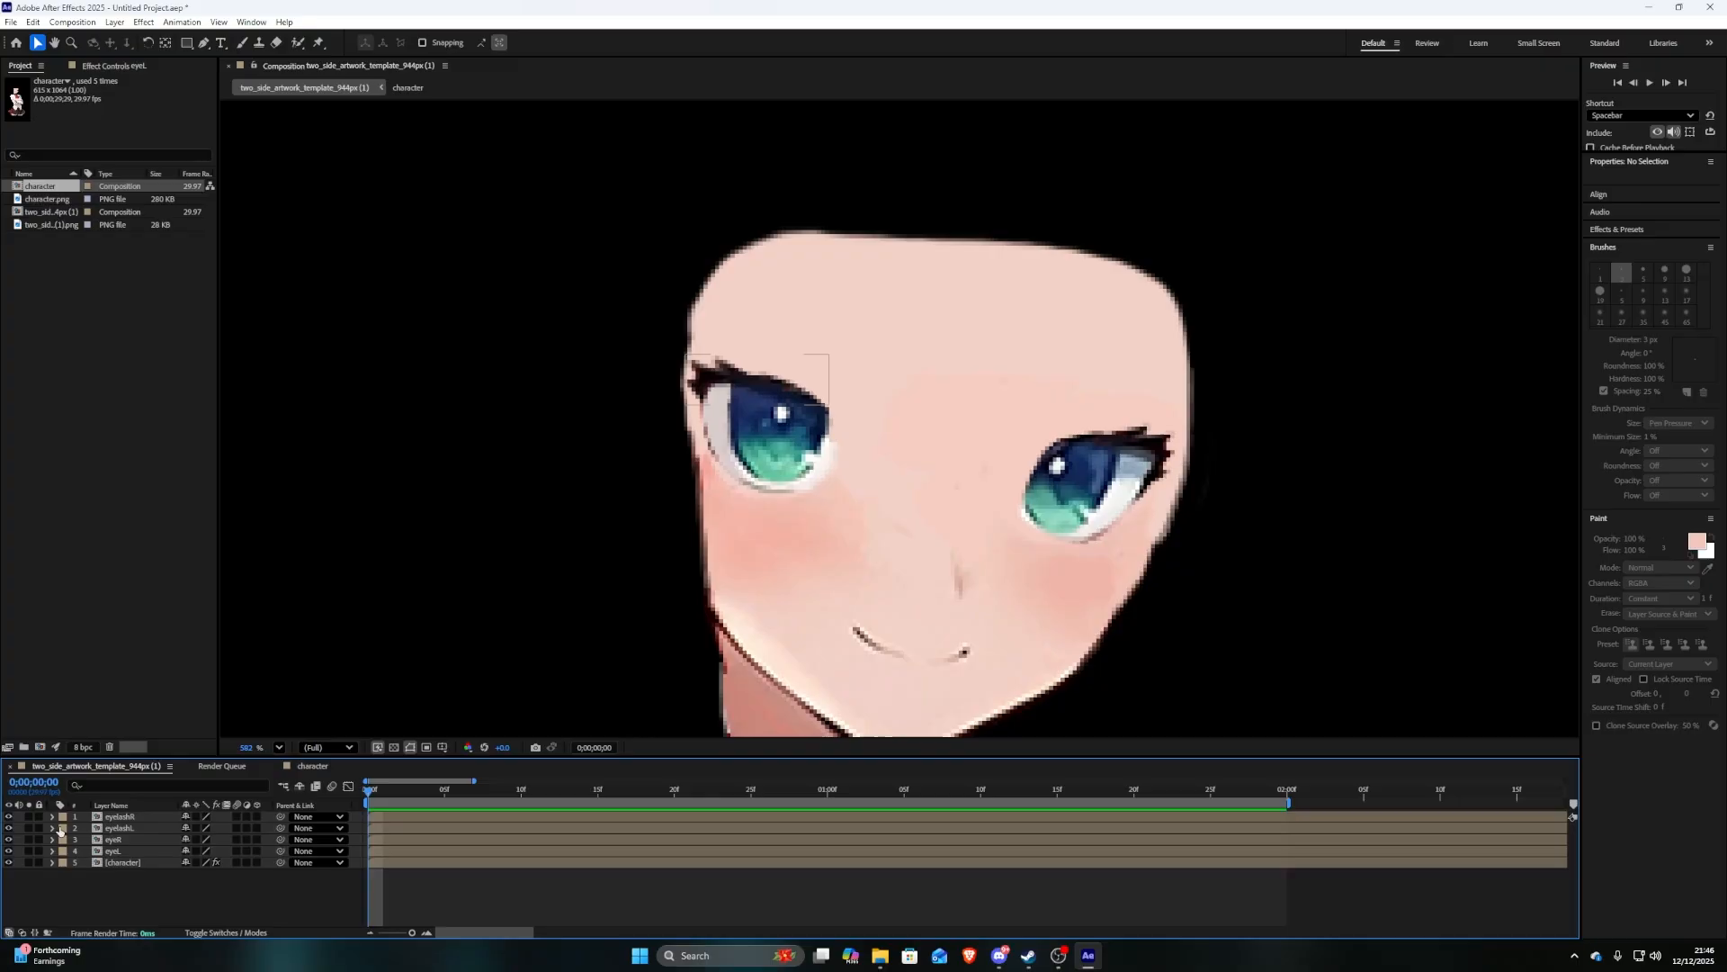
pyautogui.click(52, 827)
pyautogui.click(122, 832)
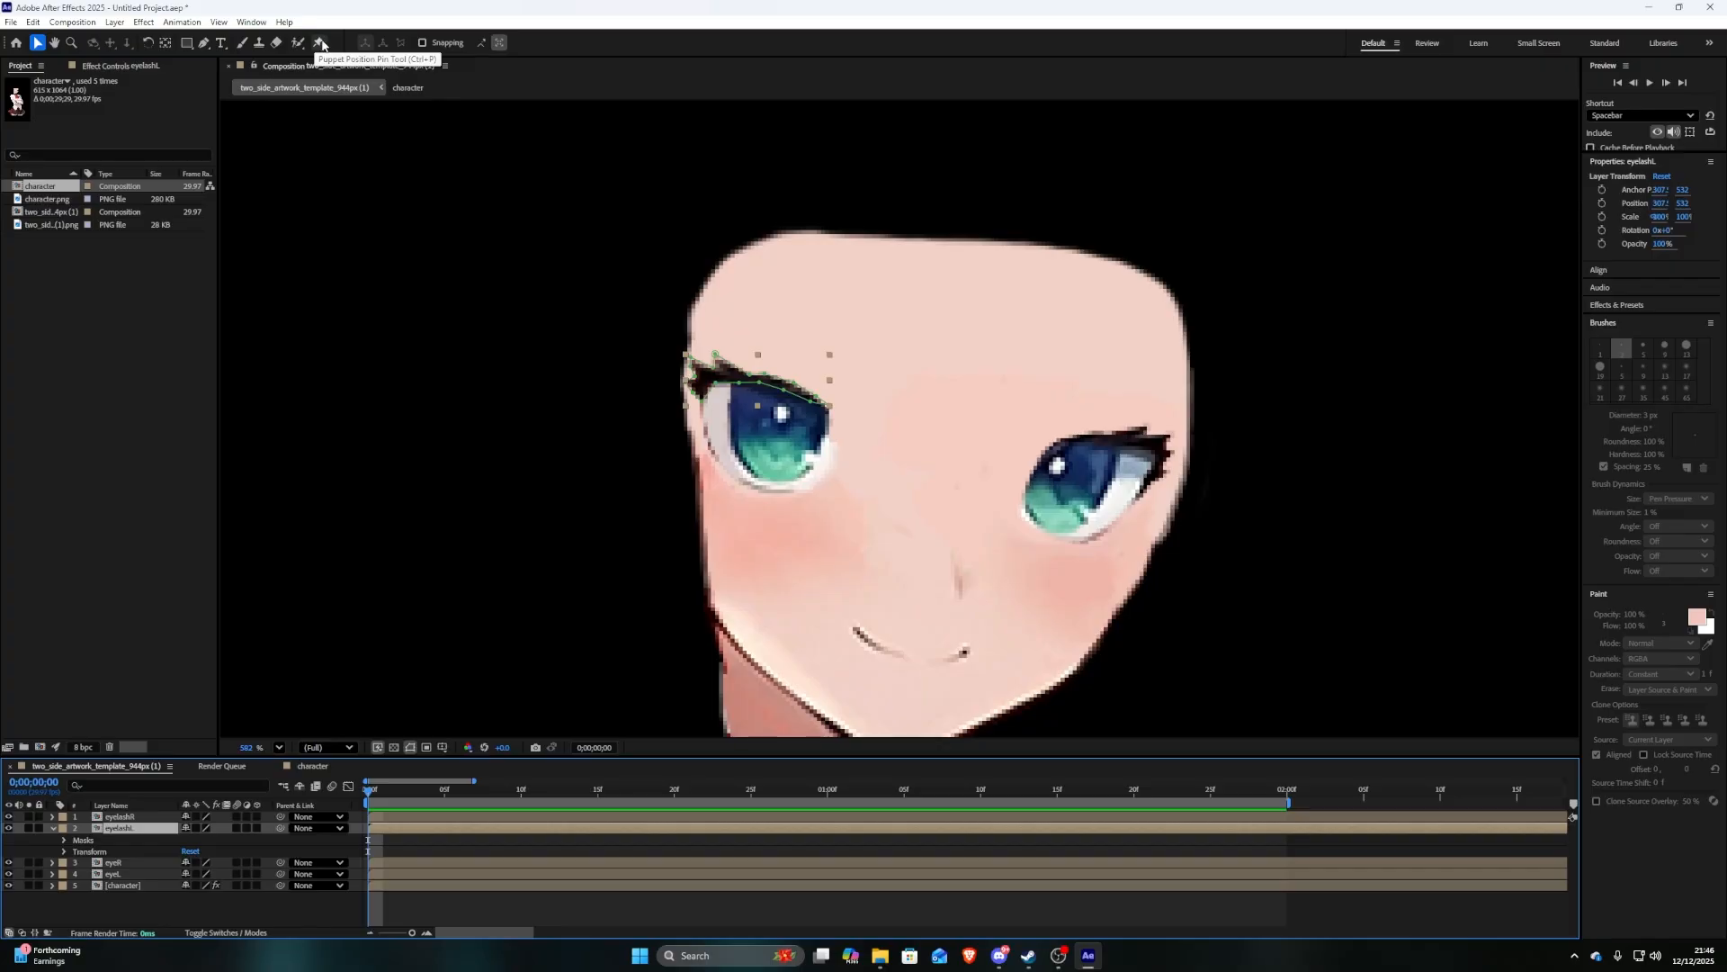
pyautogui.click(321, 43)
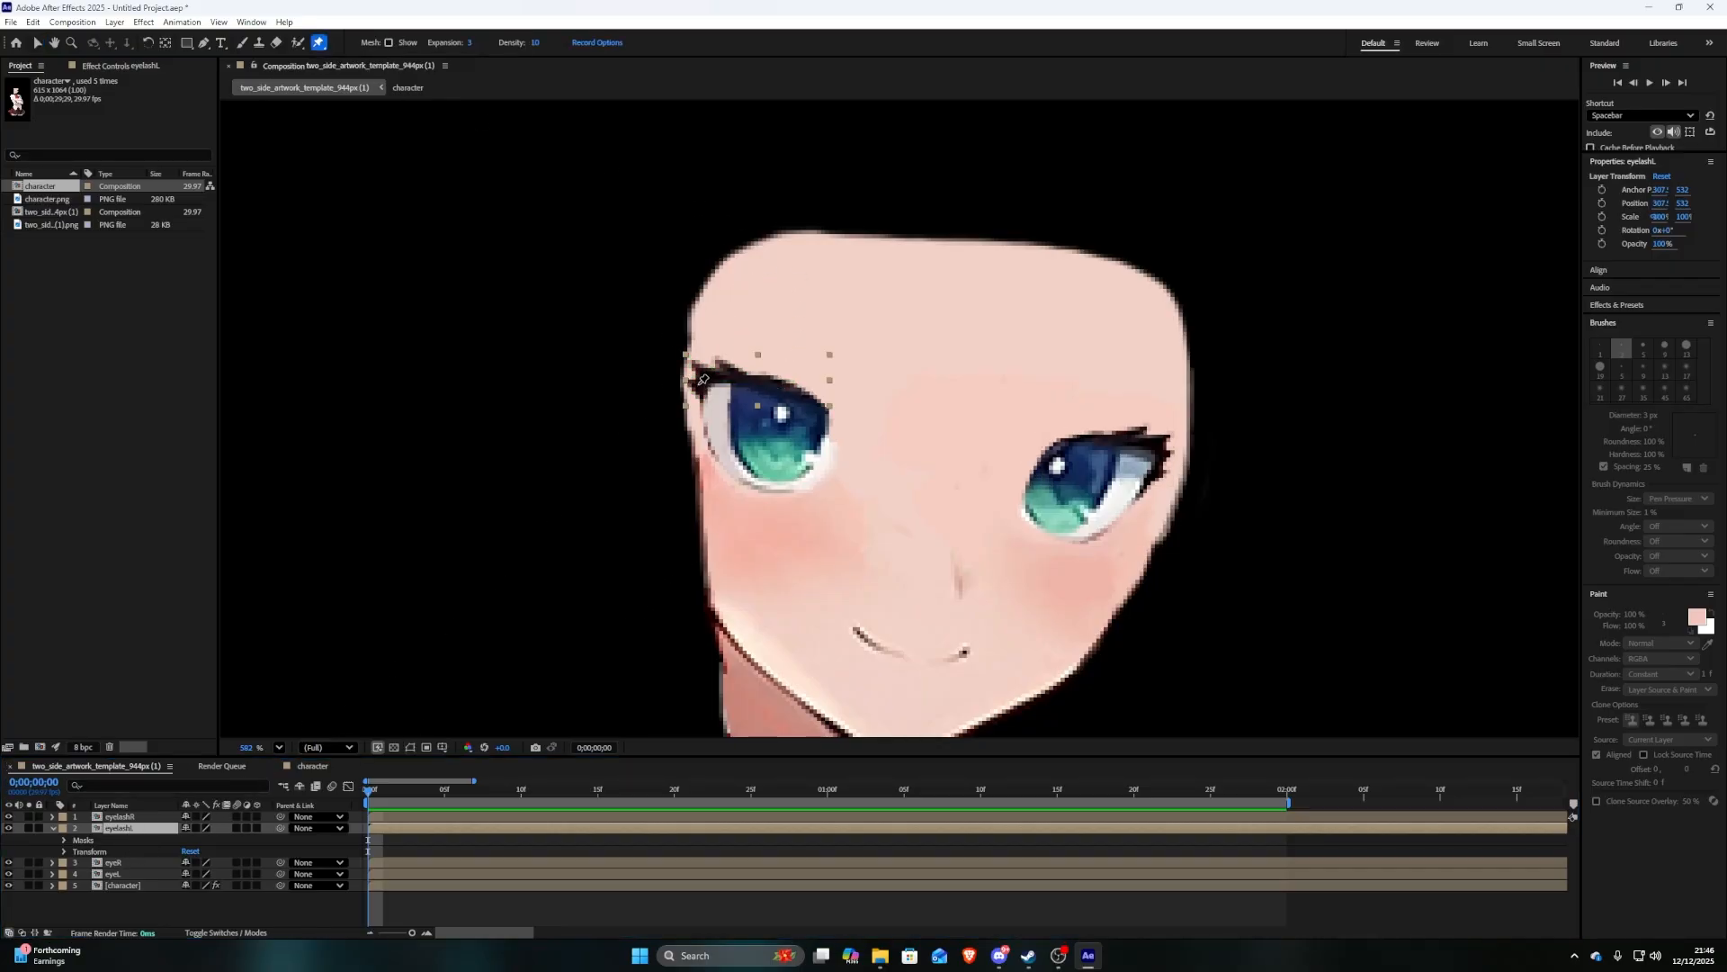
pyautogui.click(698, 383)
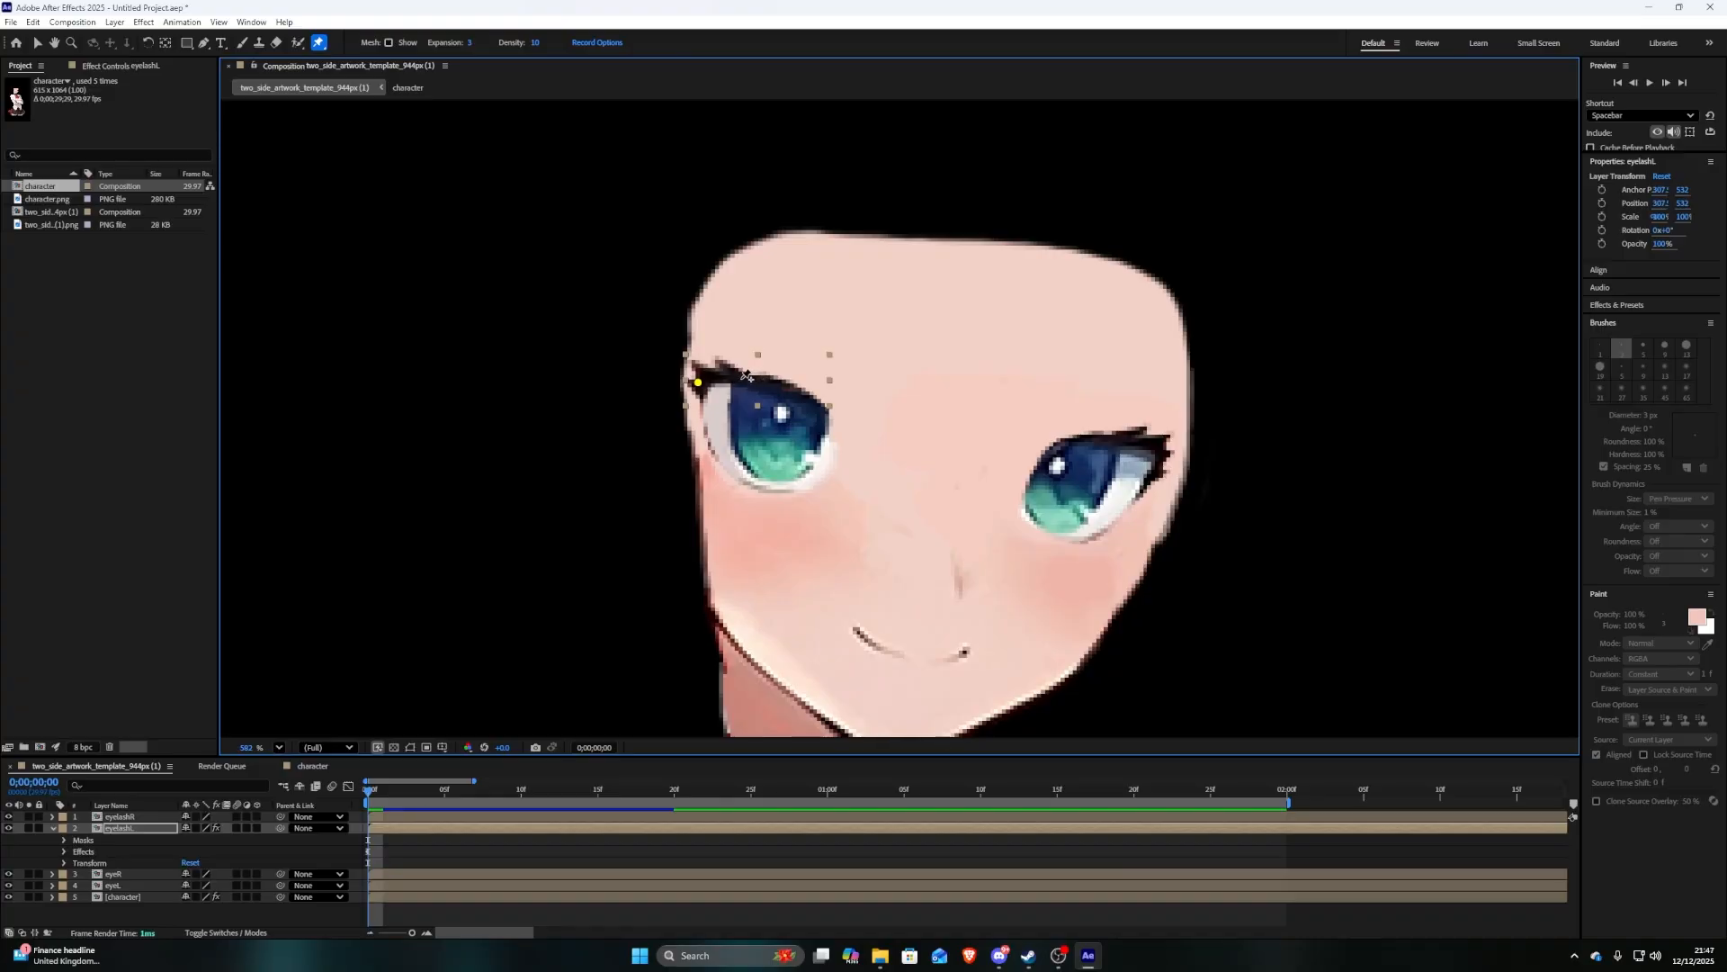
pyautogui.click(753, 378)
pyautogui.click(64, 851)
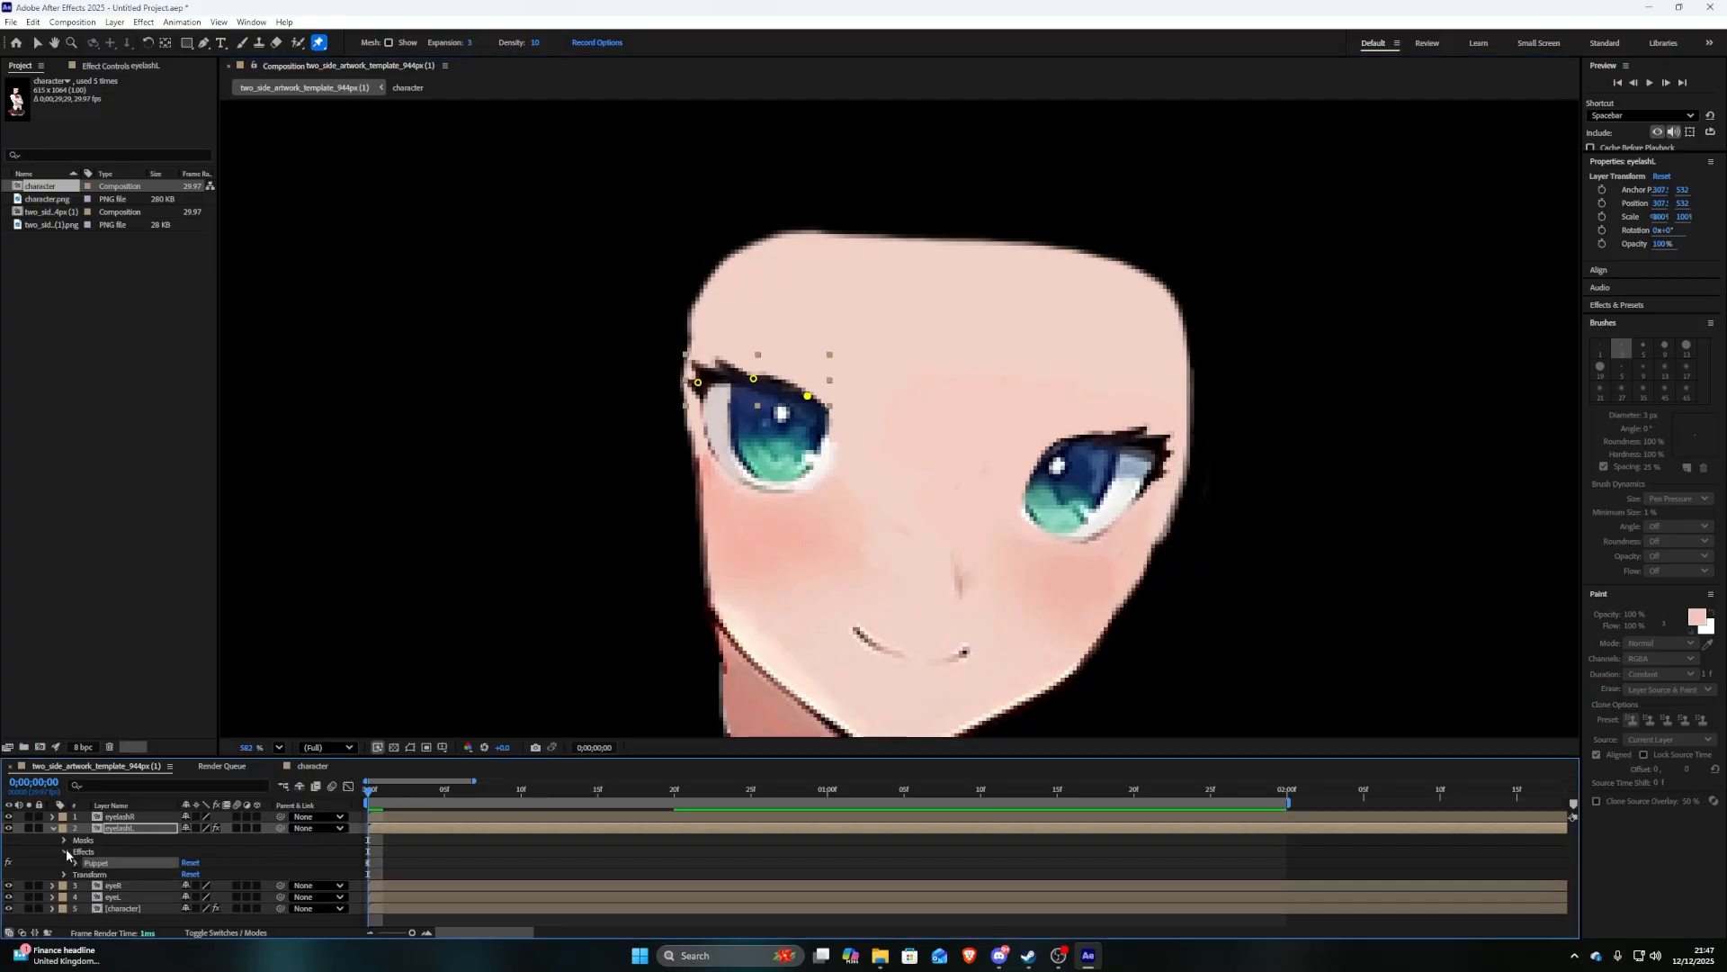
# Enlarge the layer list area and reveal the Position keyframes of all three eyelashL puppet pins
pyautogui.moveTo(469, 757); pyautogui.dragTo(485, 664)
pyautogui.click(76, 771)
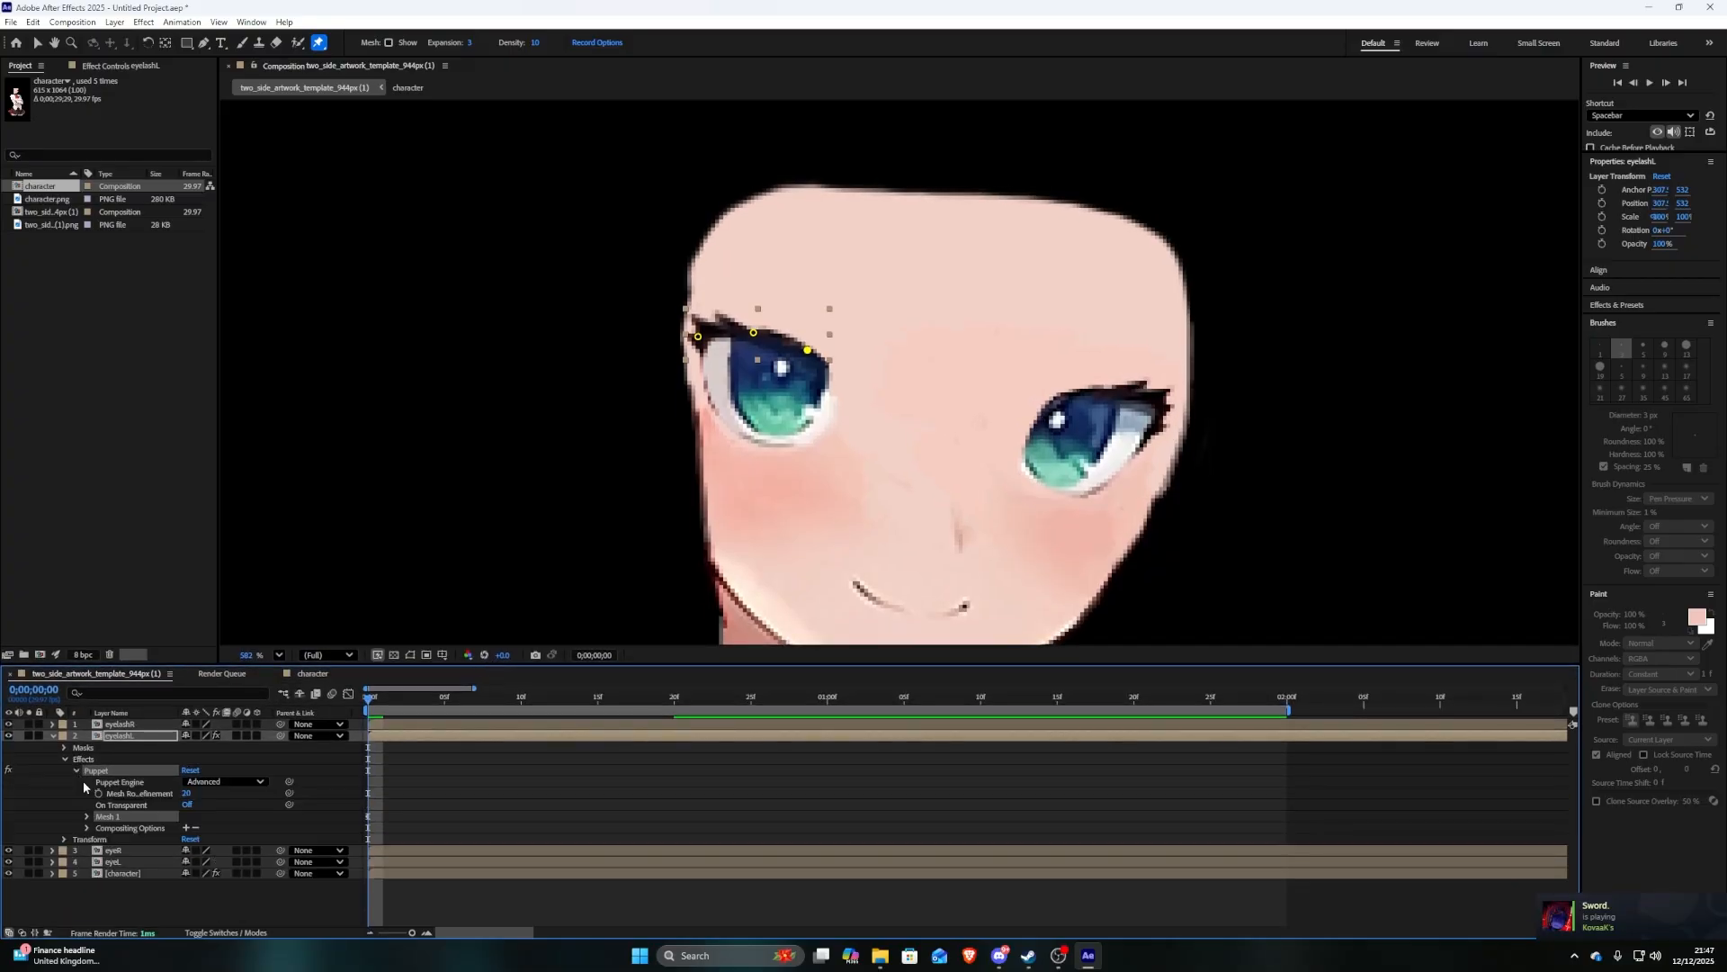
pyautogui.click(87, 818)
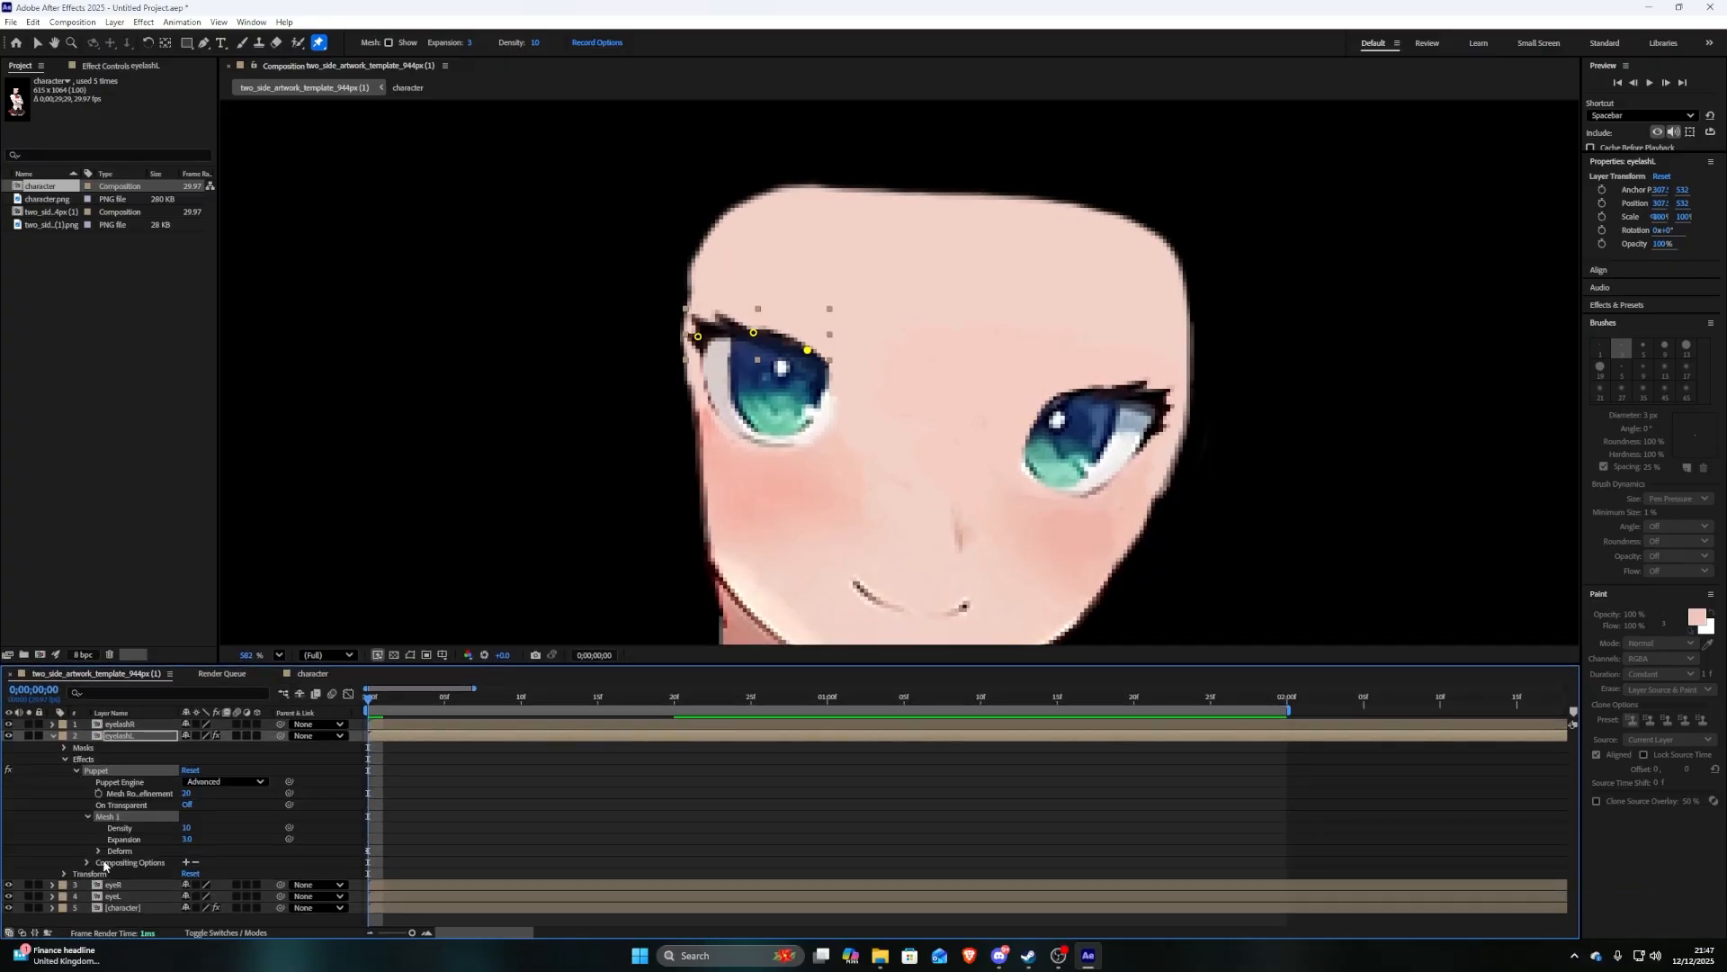
pyautogui.click(99, 852)
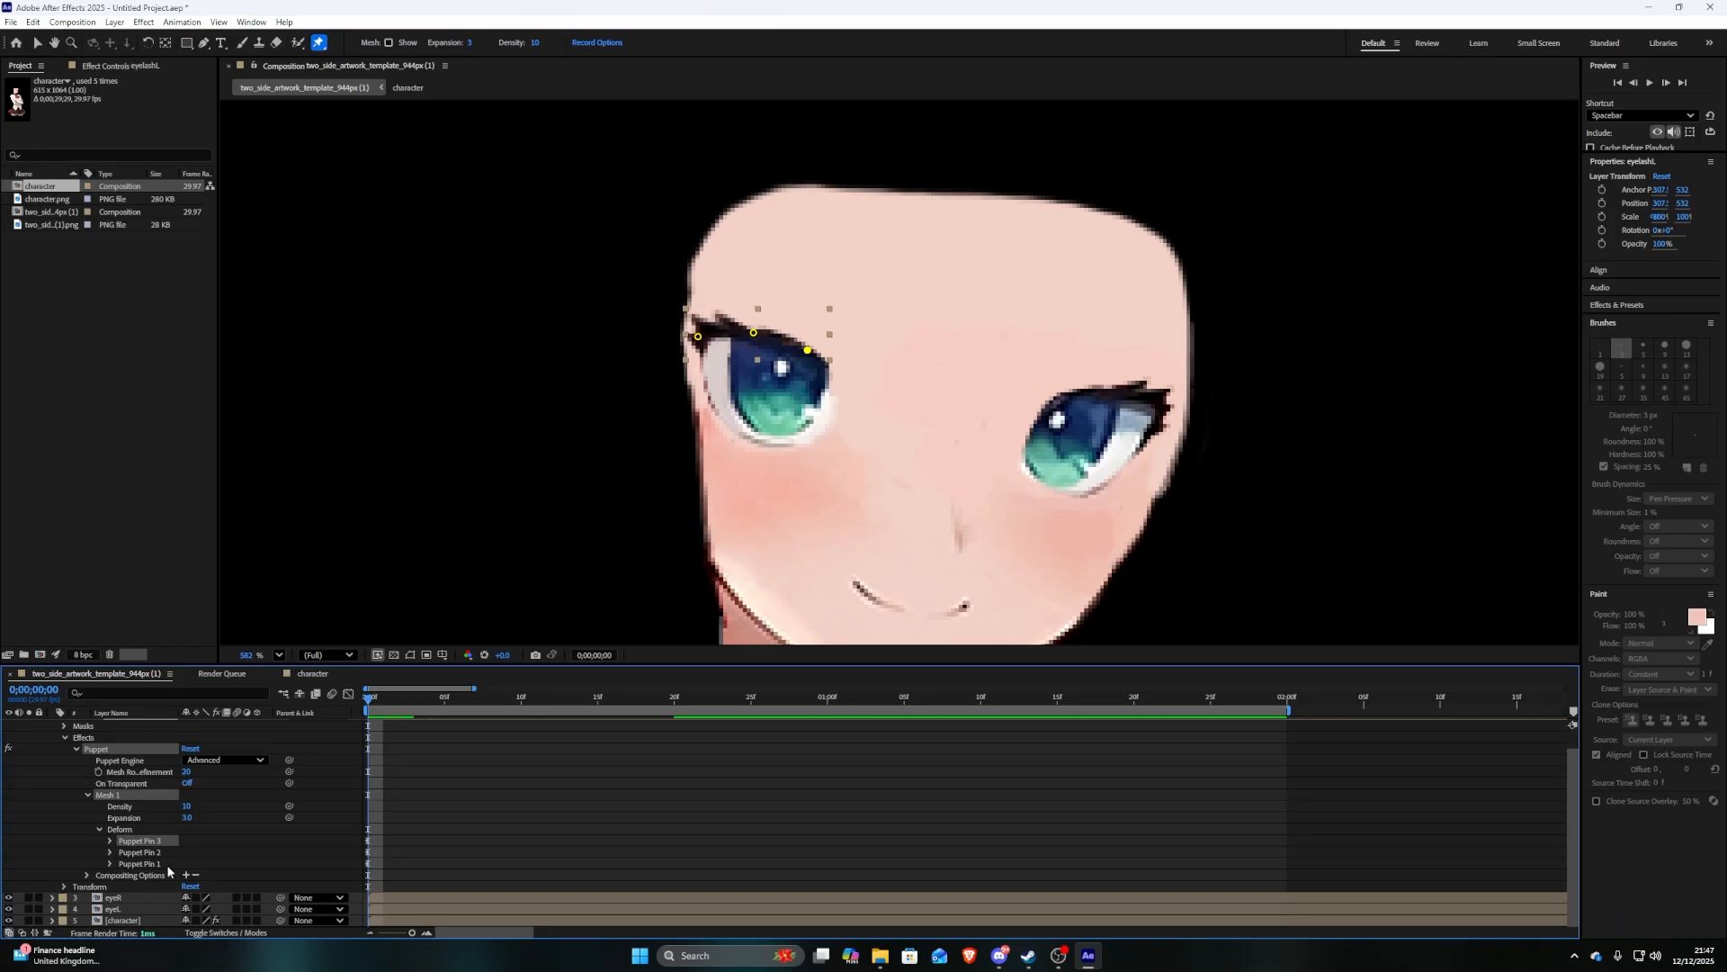
pyautogui.click(154, 864)
pyautogui.keyDown('shift'); pyautogui.click(157, 842); pyautogui.keyUp('shift')
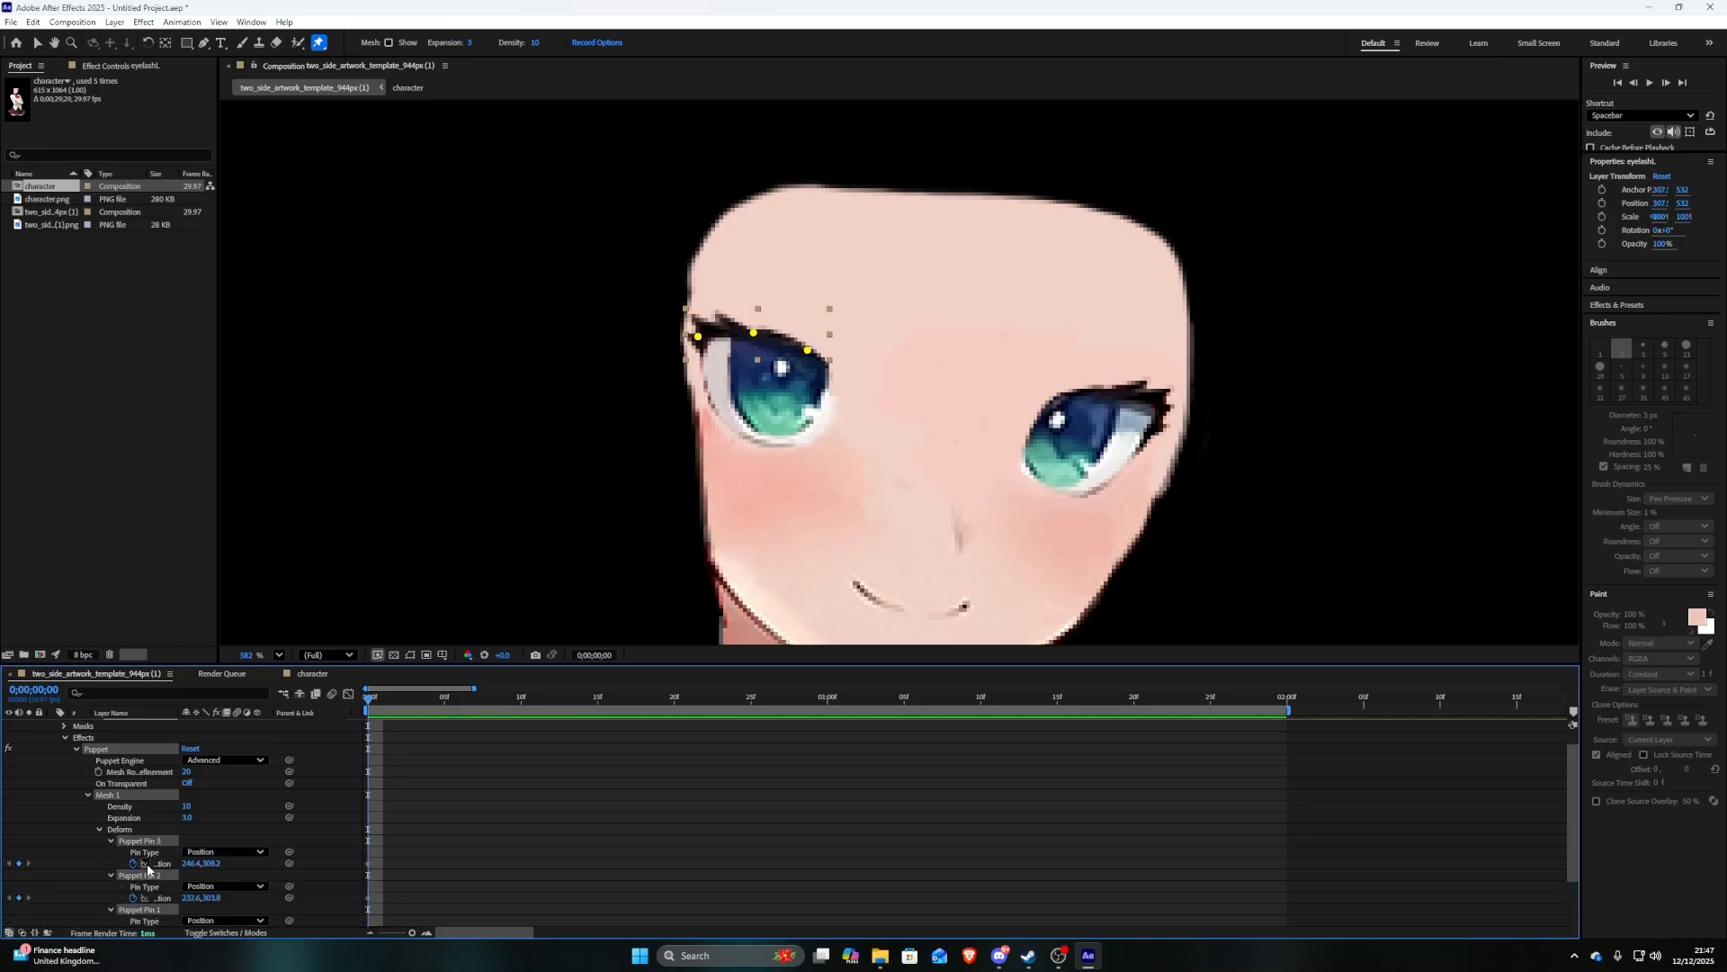
pyautogui.scroll(-2, 173, 843)
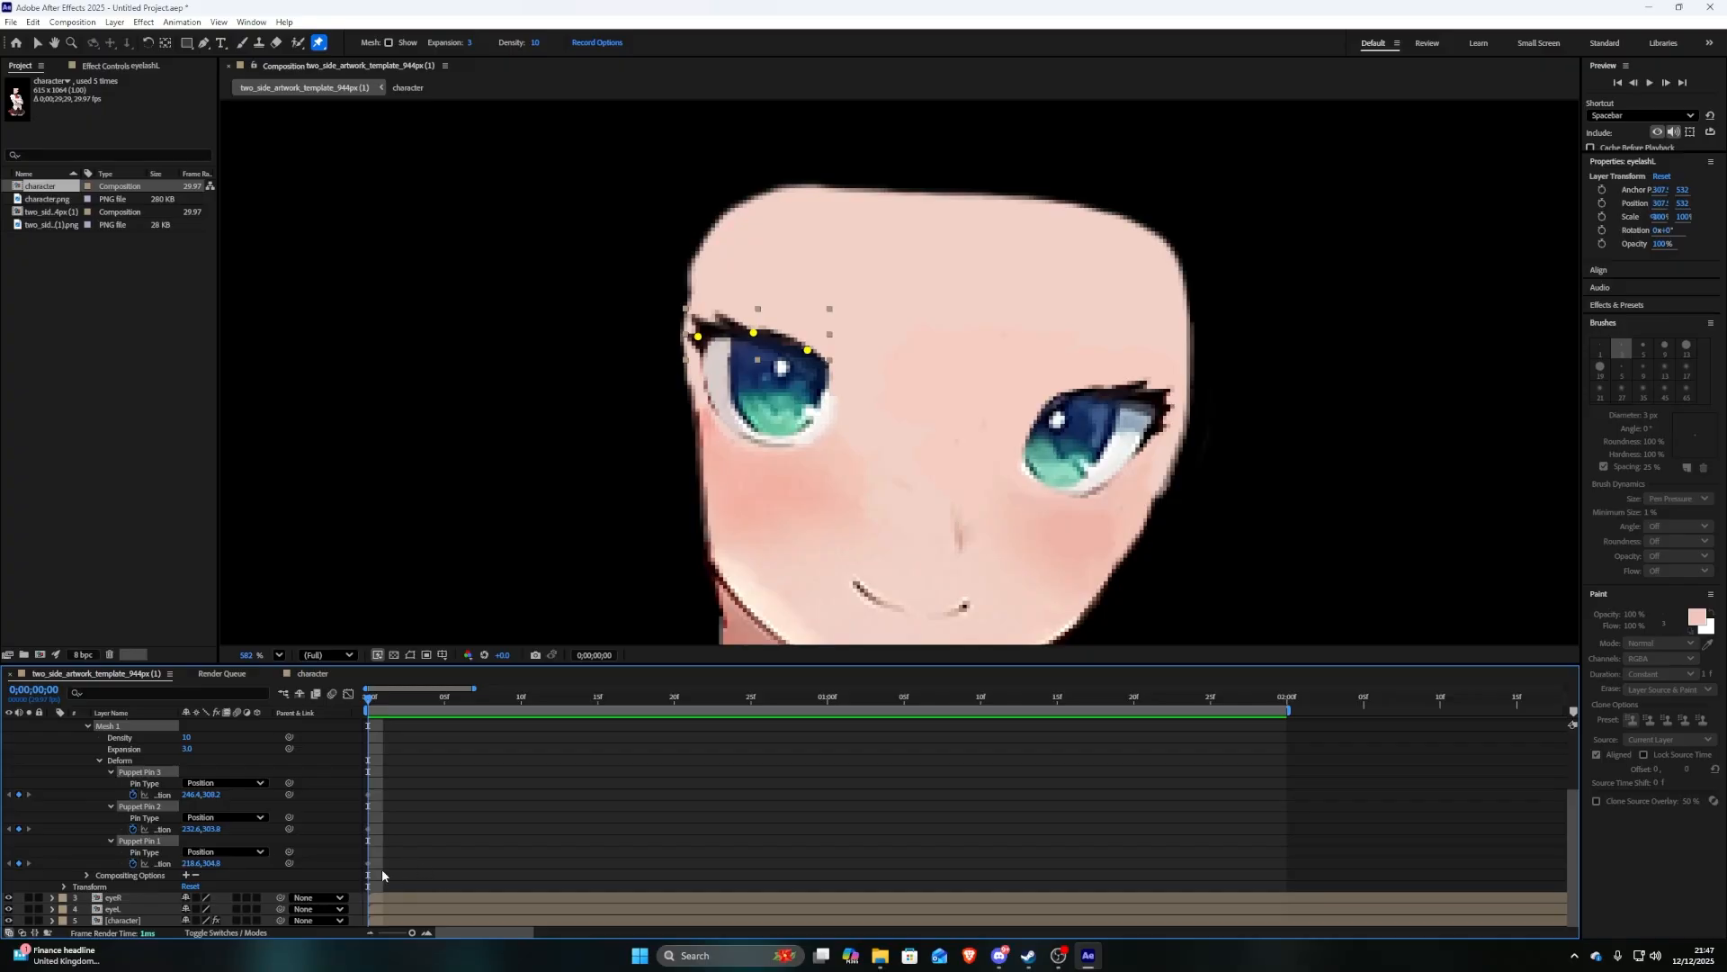
pyautogui.moveTo(382, 869); pyautogui.dragTo(466, 814)
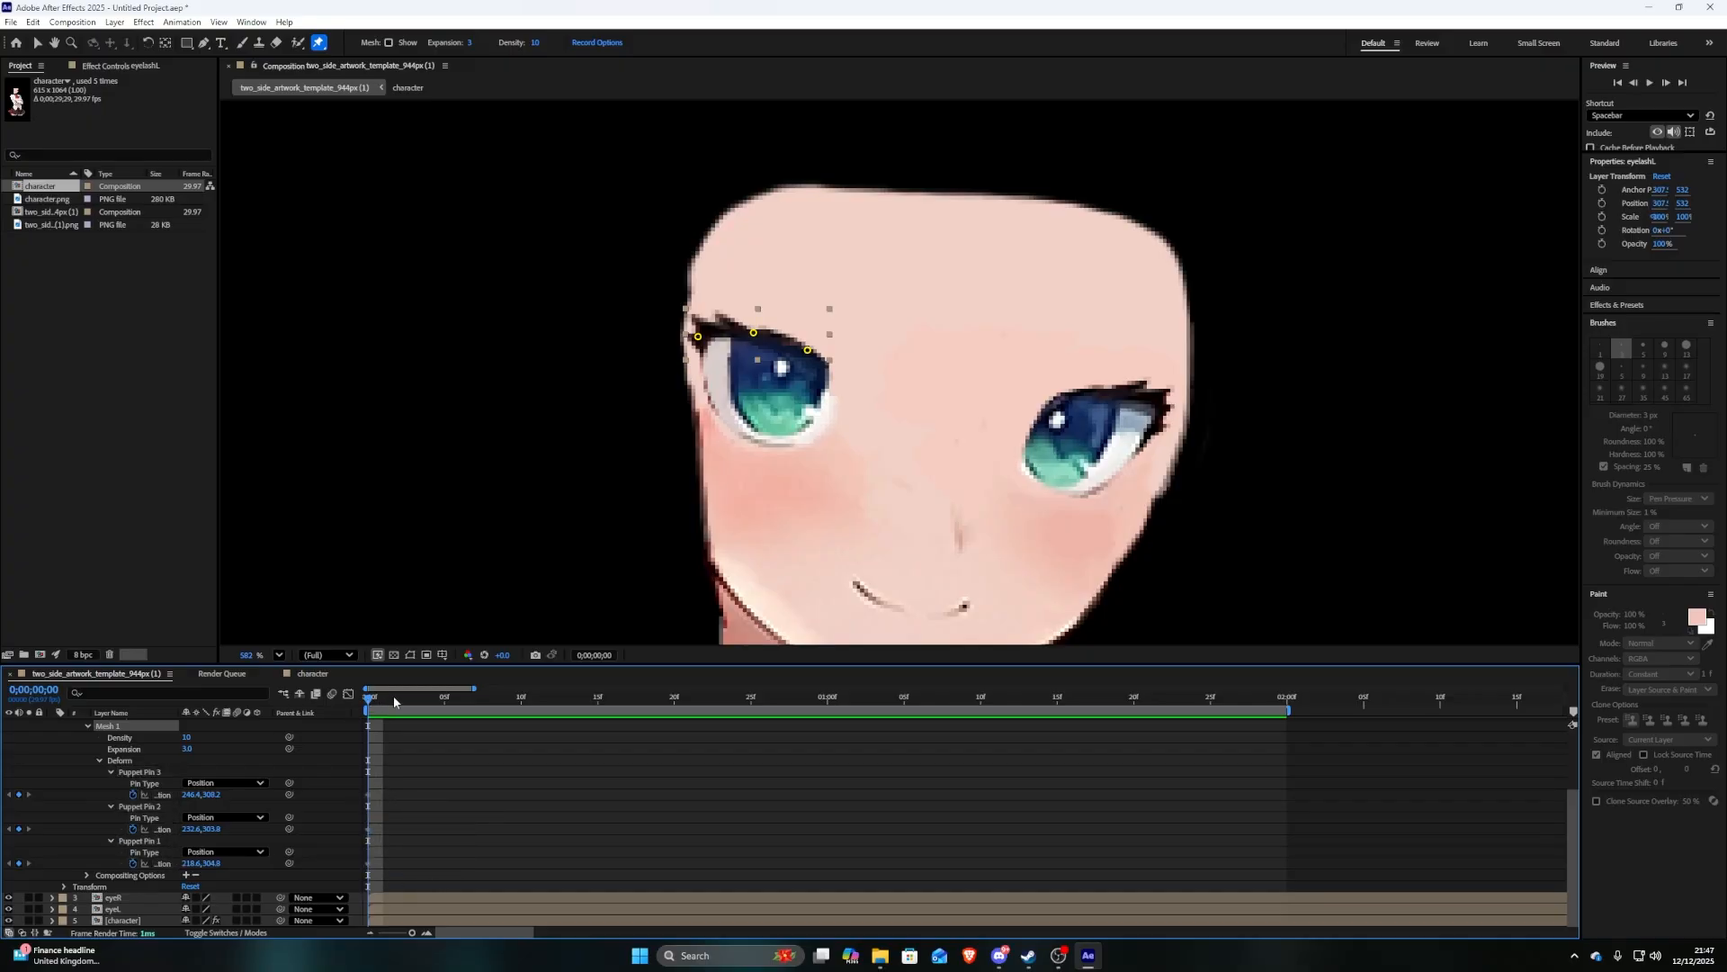
# At 0;00;00;10, move the middle, inner and outer eyelashL pins down onto the closed eye's lower edge
pyautogui.moveTo(392, 694); pyautogui.dragTo(523, 727)
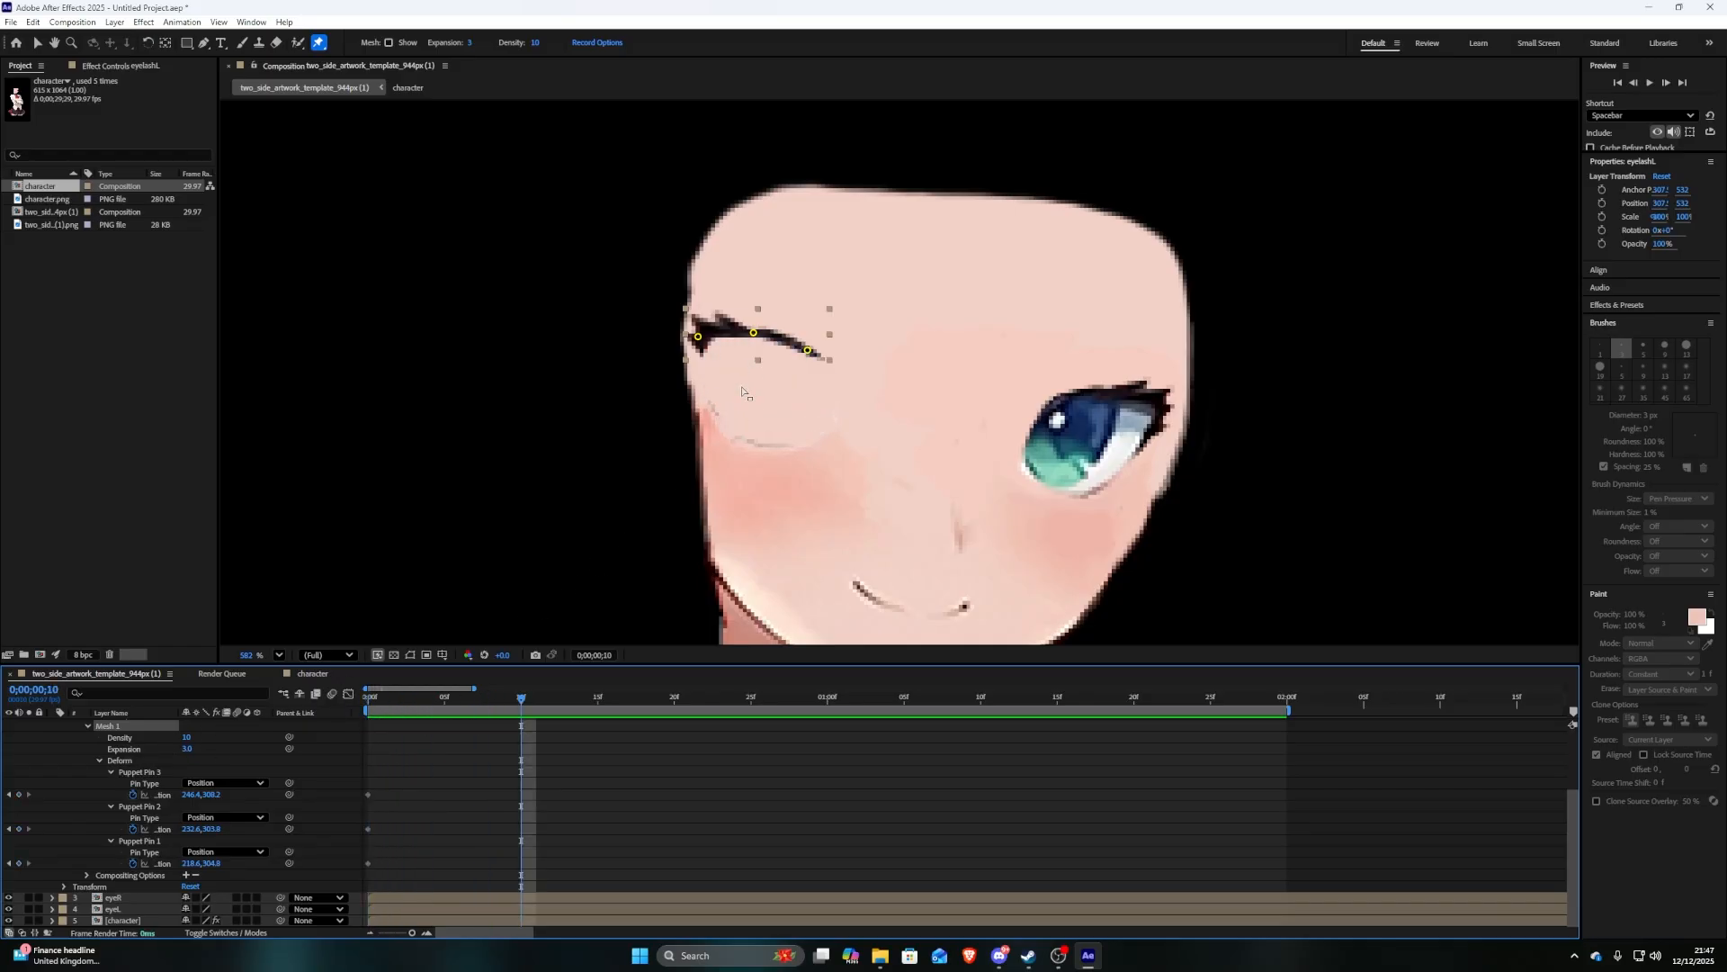
pyautogui.moveTo(754, 335); pyautogui.dragTo(754, 450)
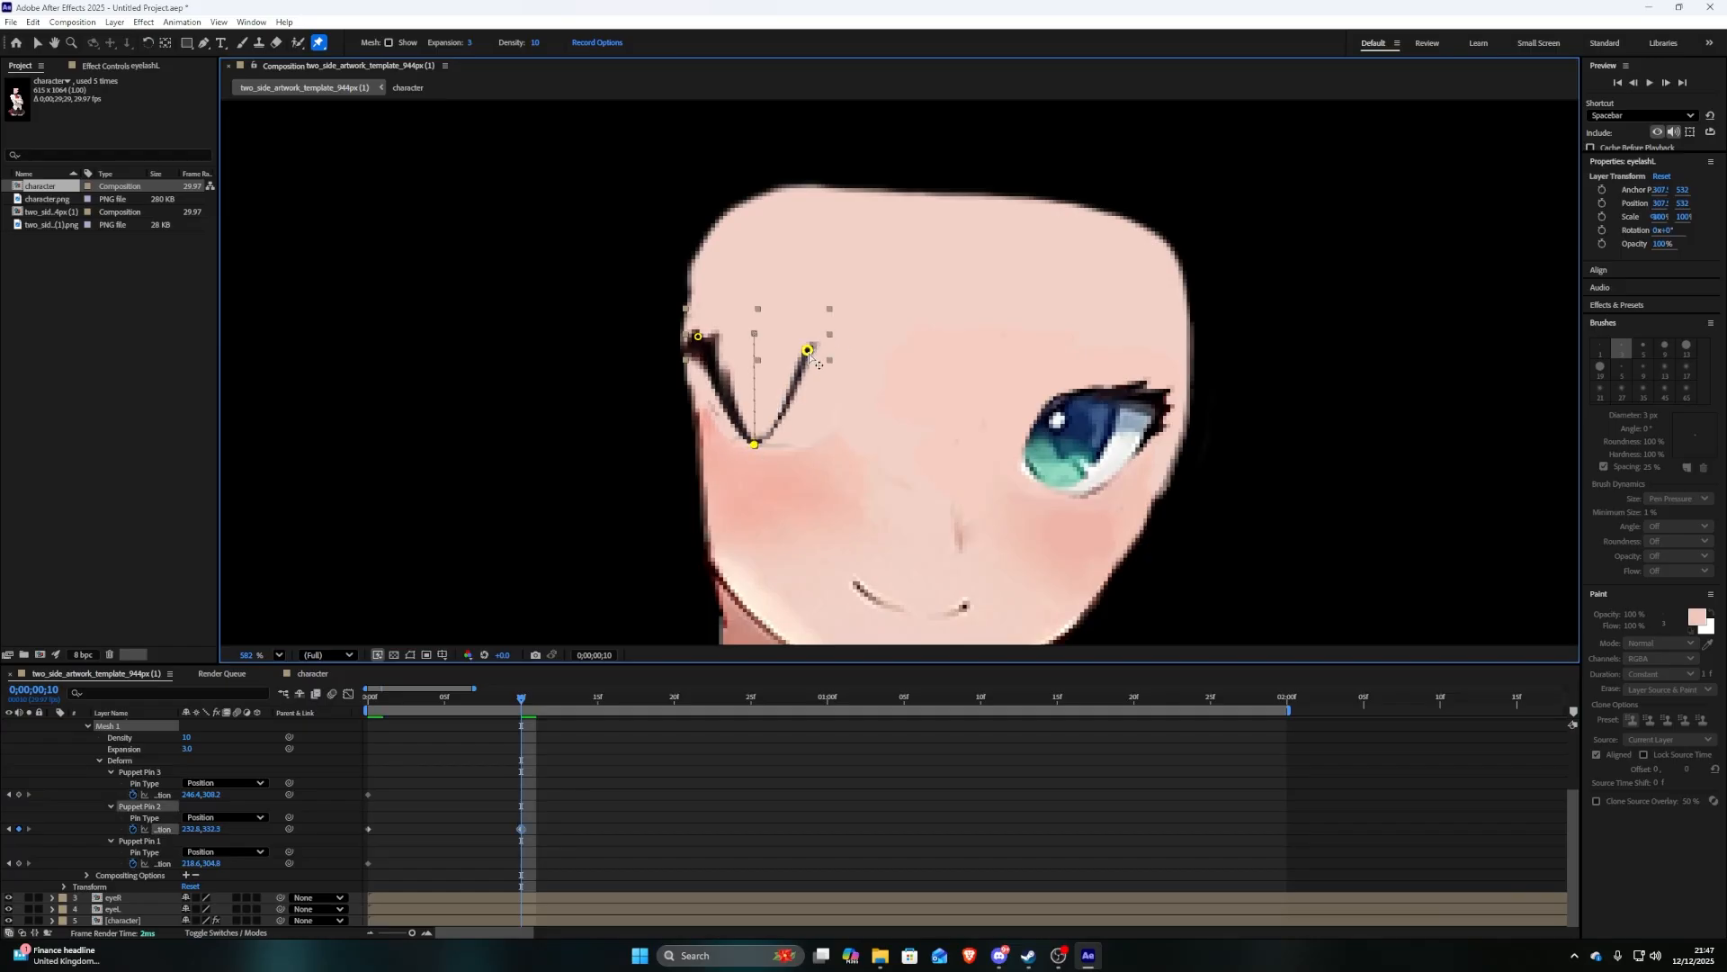
pyautogui.moveTo(808, 352); pyautogui.dragTo(819, 439)
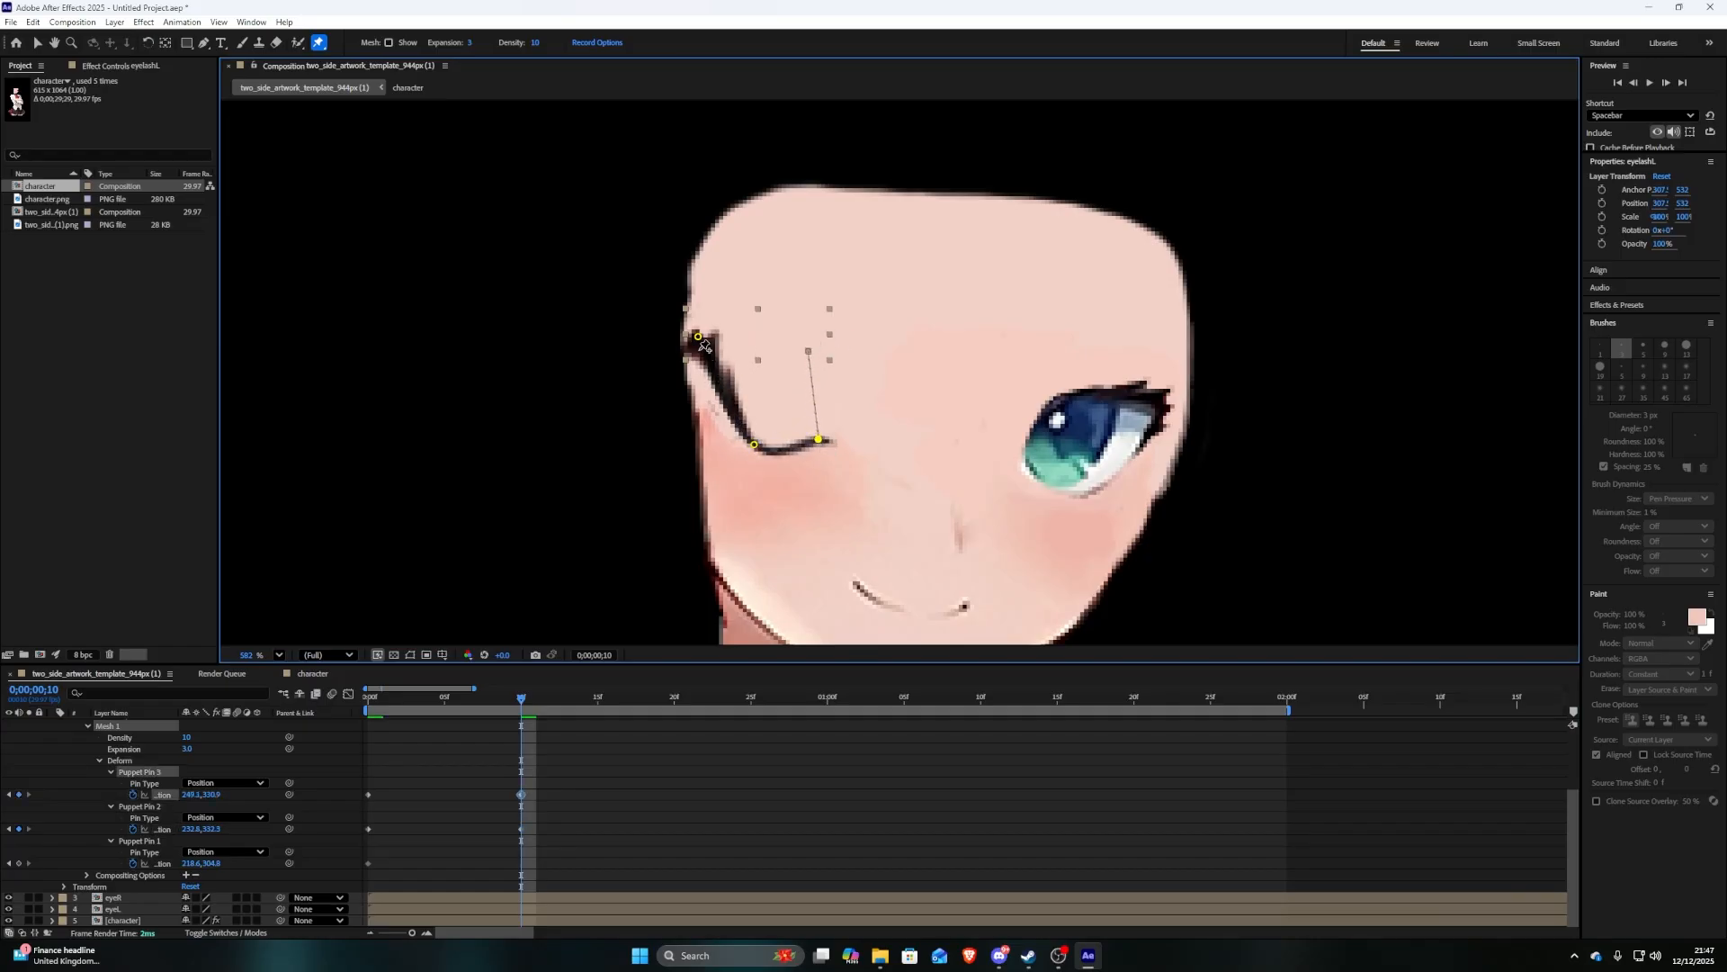
pyautogui.moveTo(698, 337); pyautogui.dragTo(703, 410)
pyautogui.moveTo(818, 439); pyautogui.dragTo(765, 447)
pyautogui.click(478, 772)
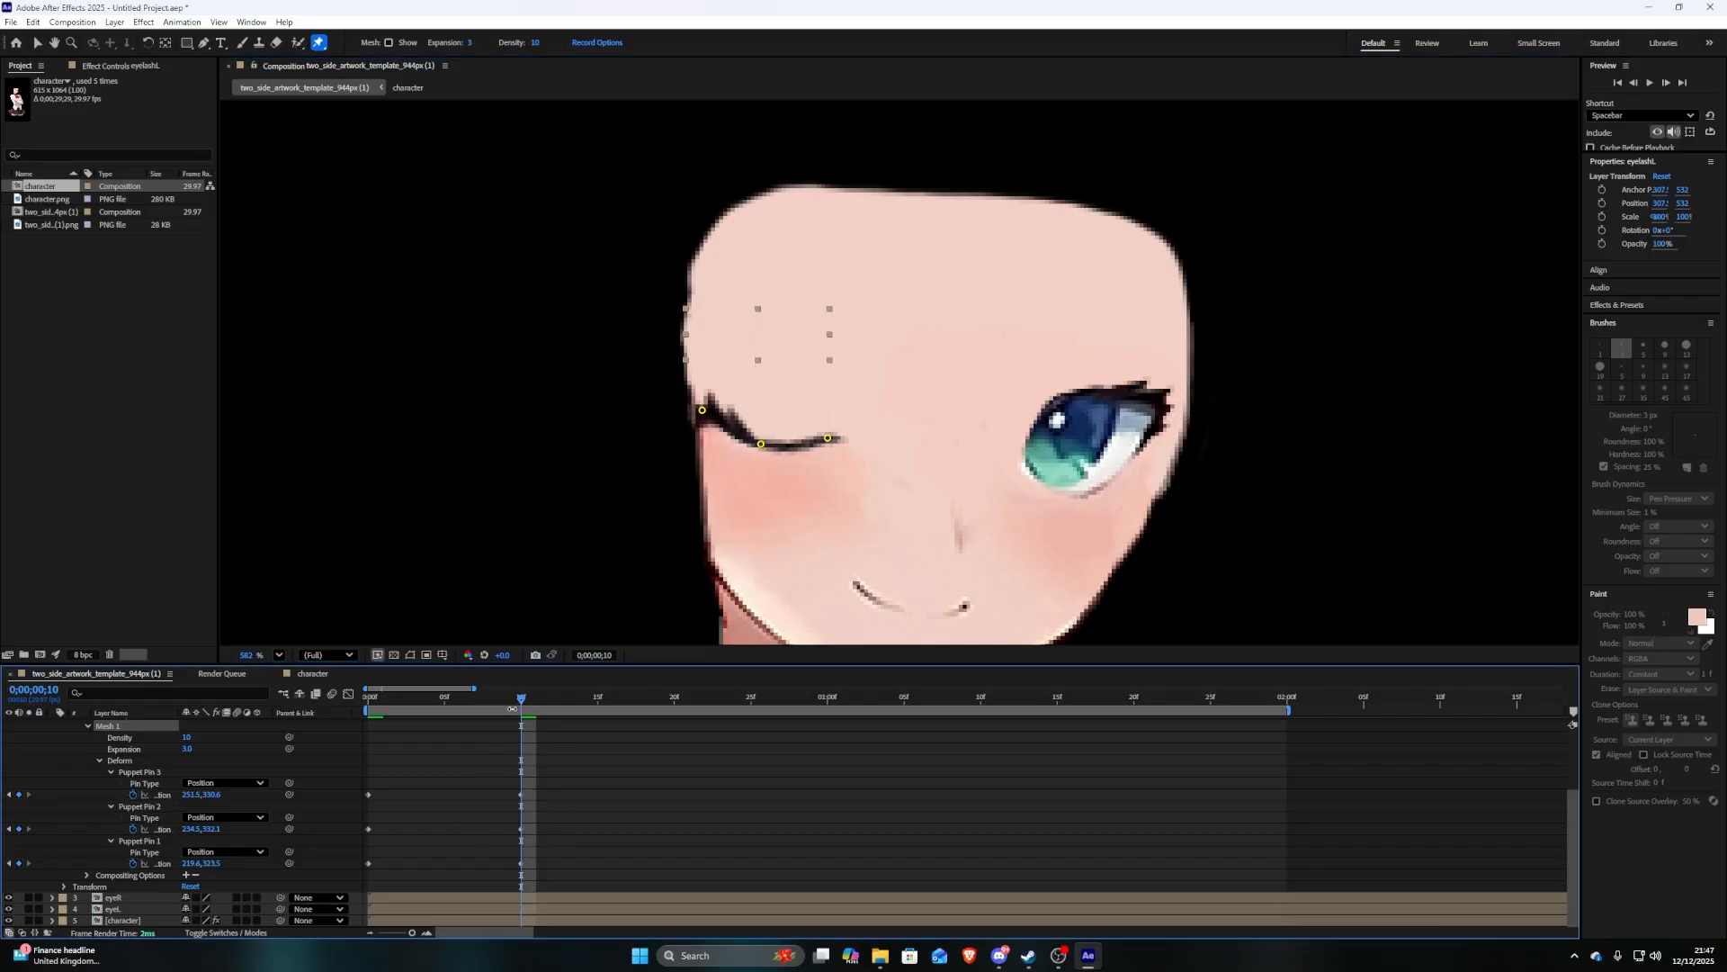
# Copy the three eyelashL pins' starting Position keyframes to 0;00;00;20 and apply Easy Ease to all pin keyframes
pyautogui.moveTo(408, 770); pyautogui.dragTo(364, 869)
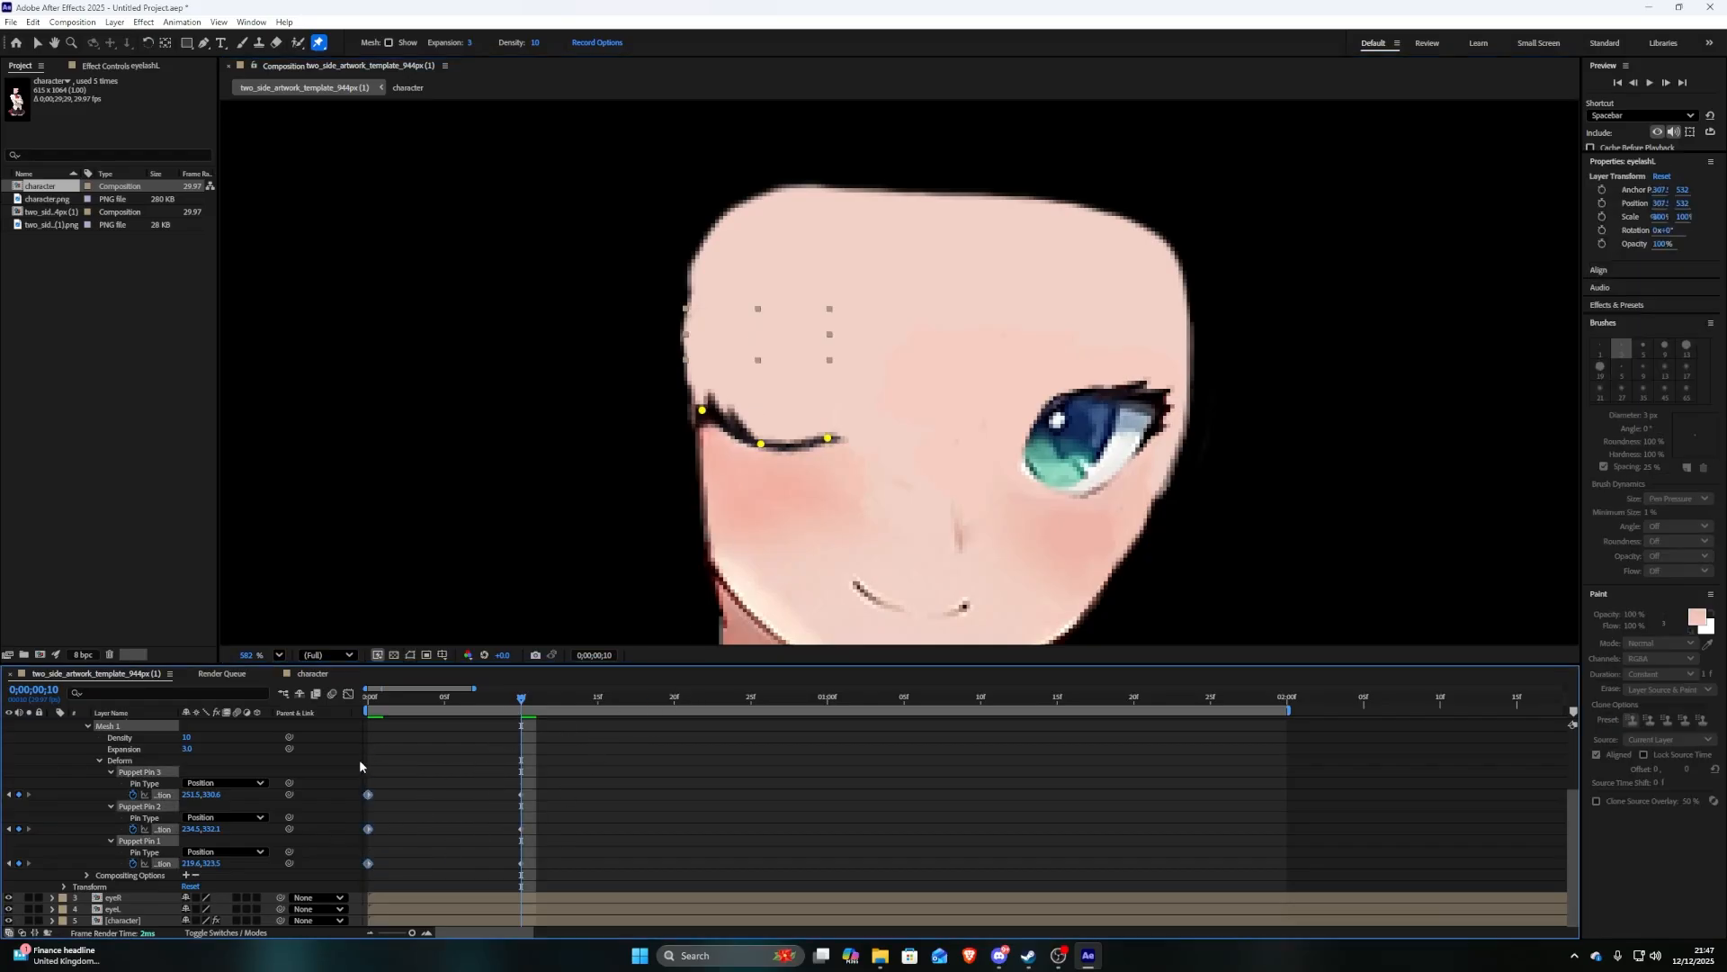
pyautogui.click(671, 701)
pyautogui.hotkey('ctrl', 'v')
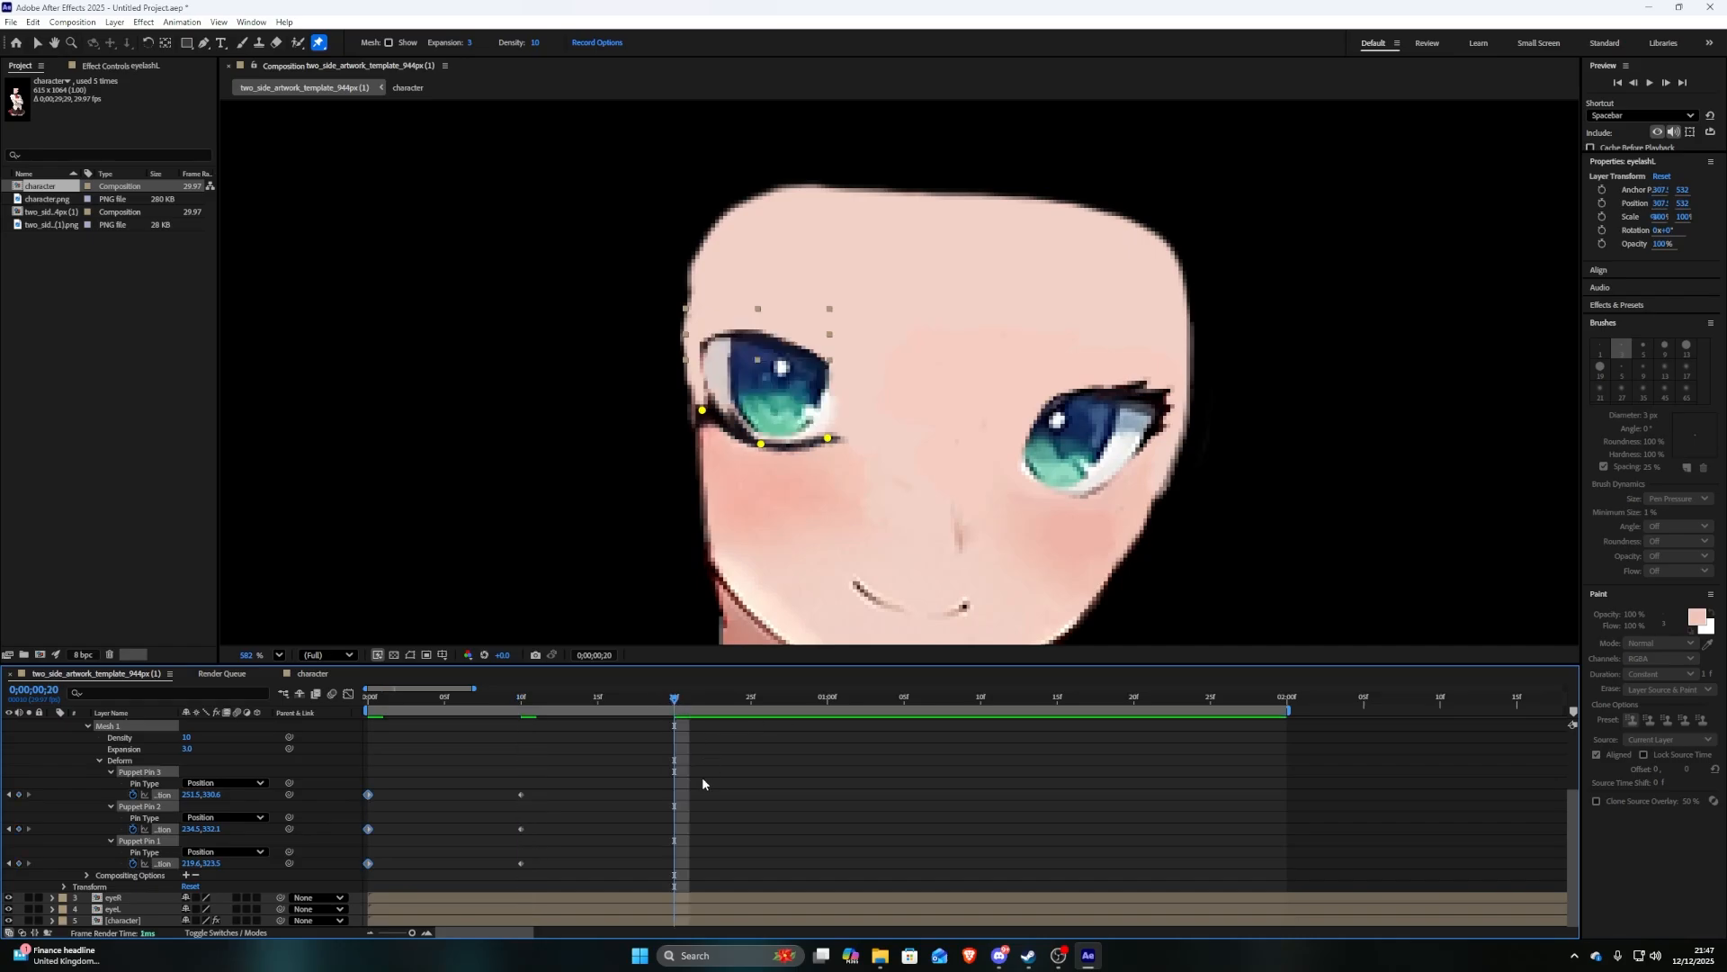
pyautogui.moveTo(707, 796); pyautogui.dragTo(381, 878)
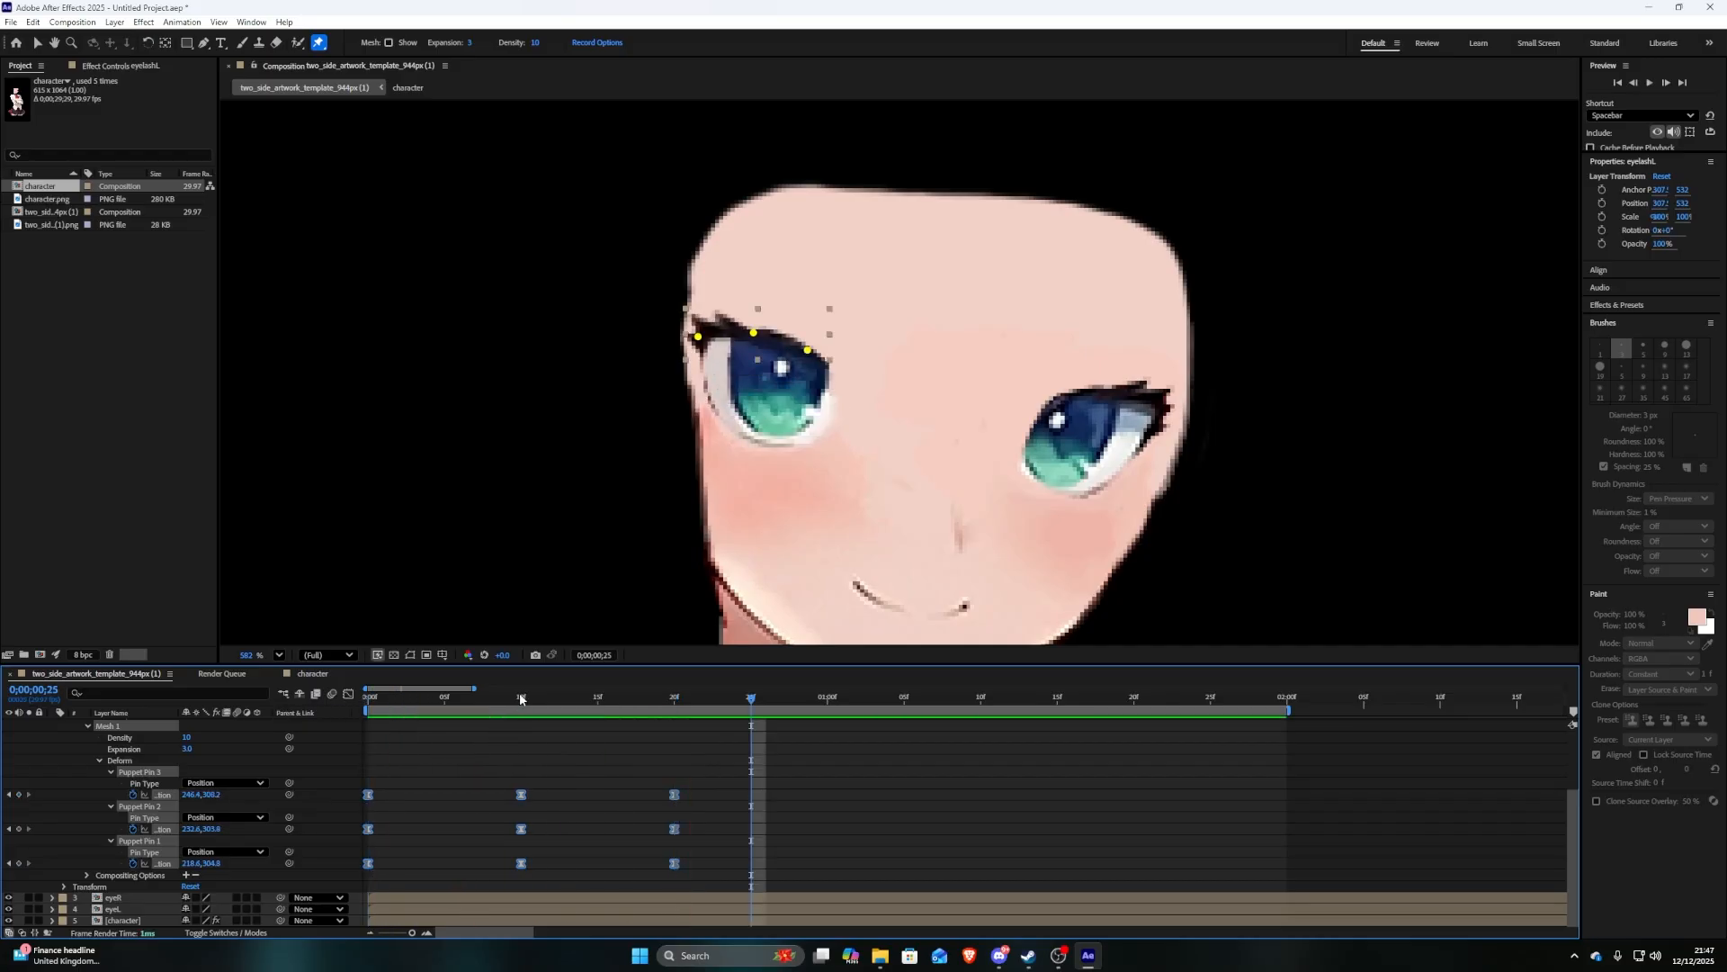
pyautogui.moveTo(520, 698); pyautogui.dragTo(531, 761)
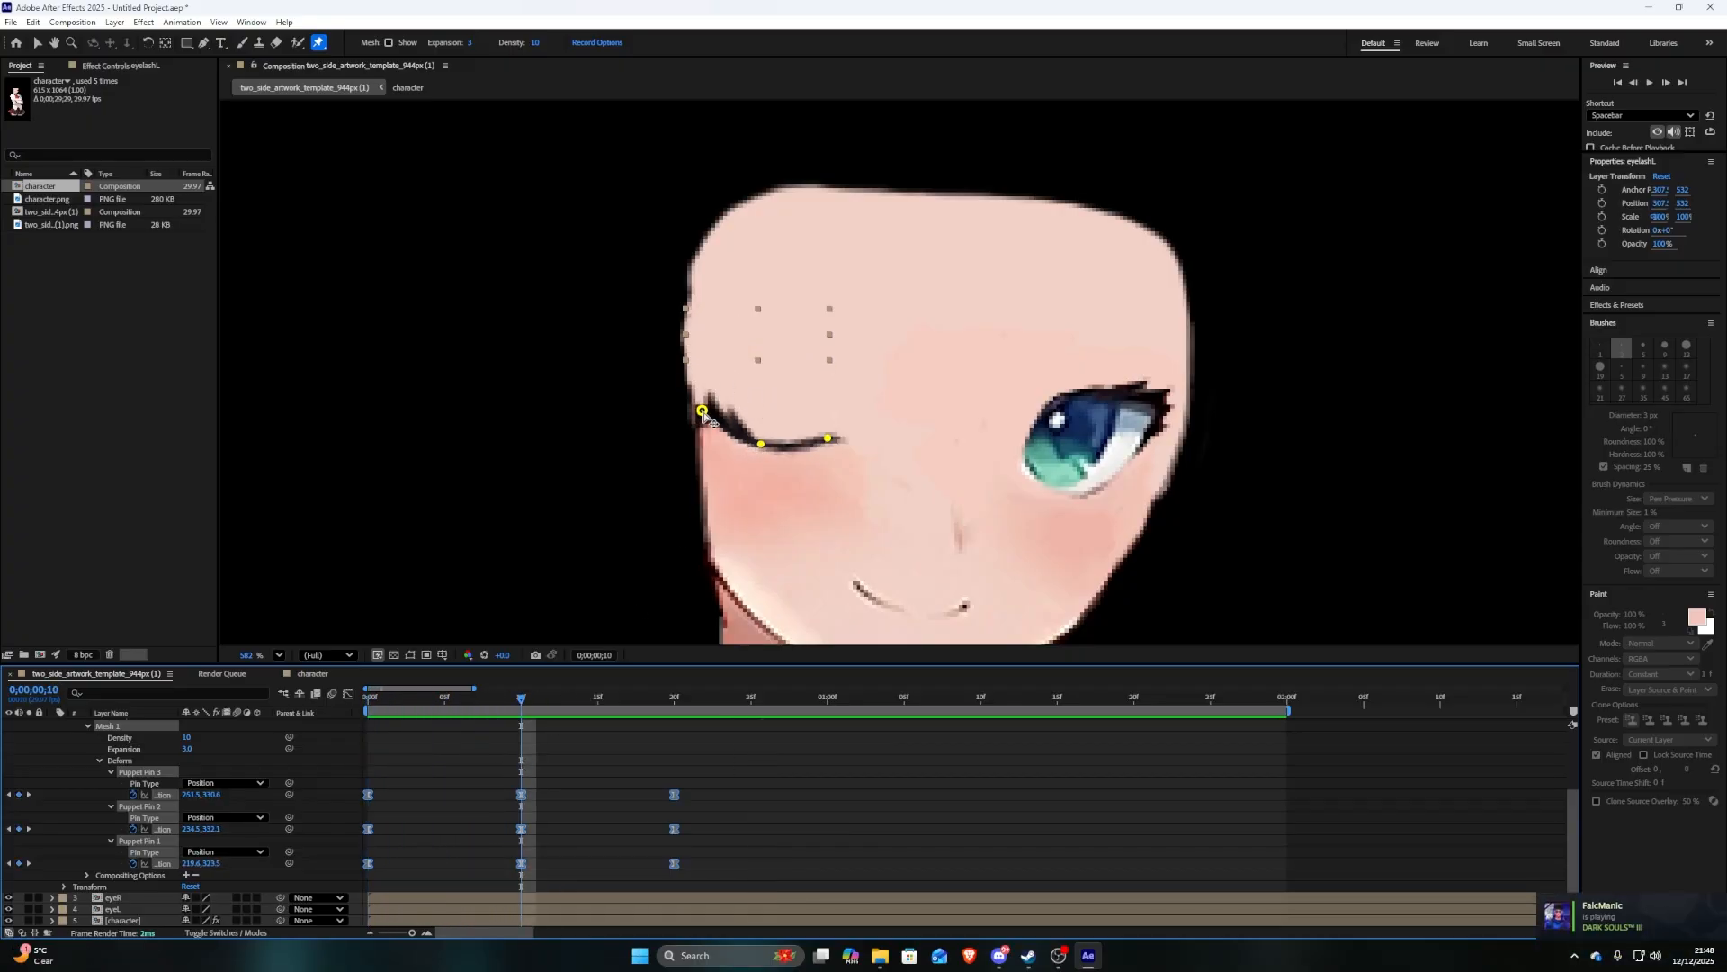
pyautogui.moveTo(702, 412); pyautogui.dragTo(758, 440)
pyautogui.hotkey('ctrl', 'z')
# Preview the eased eyelashL blink, then deselect the layer and collapse its properties
pyautogui.press('space')
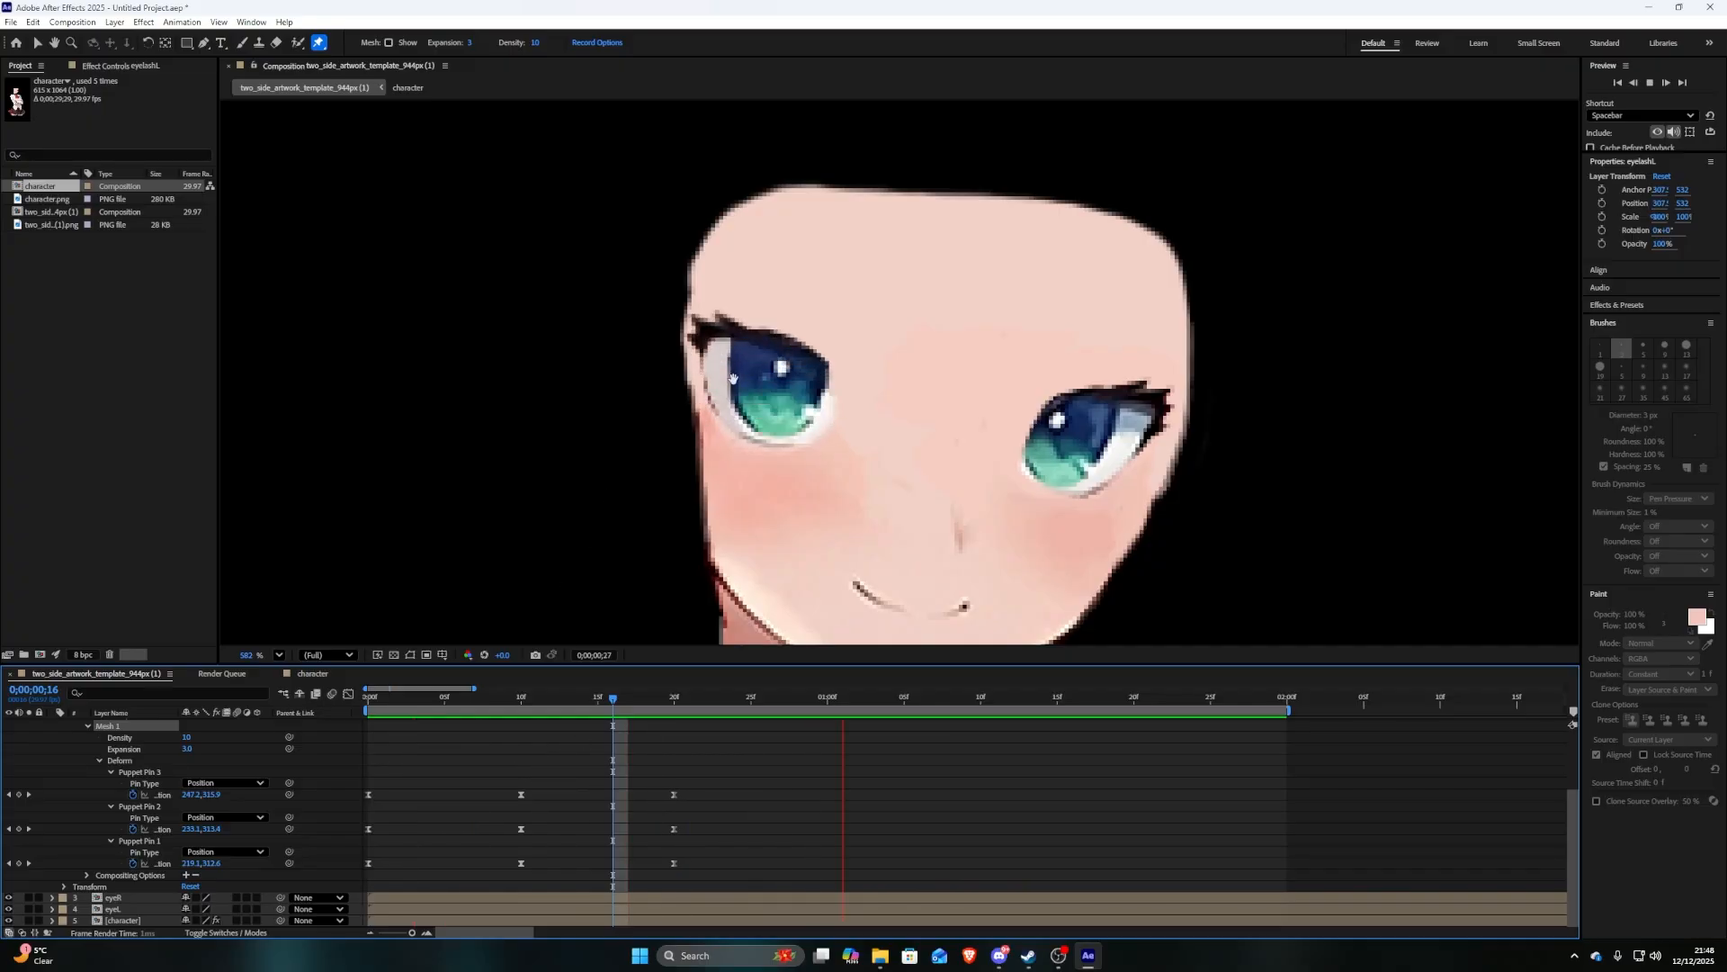
pyautogui.press('space')
pyautogui.scroll(-10, 946, 605)
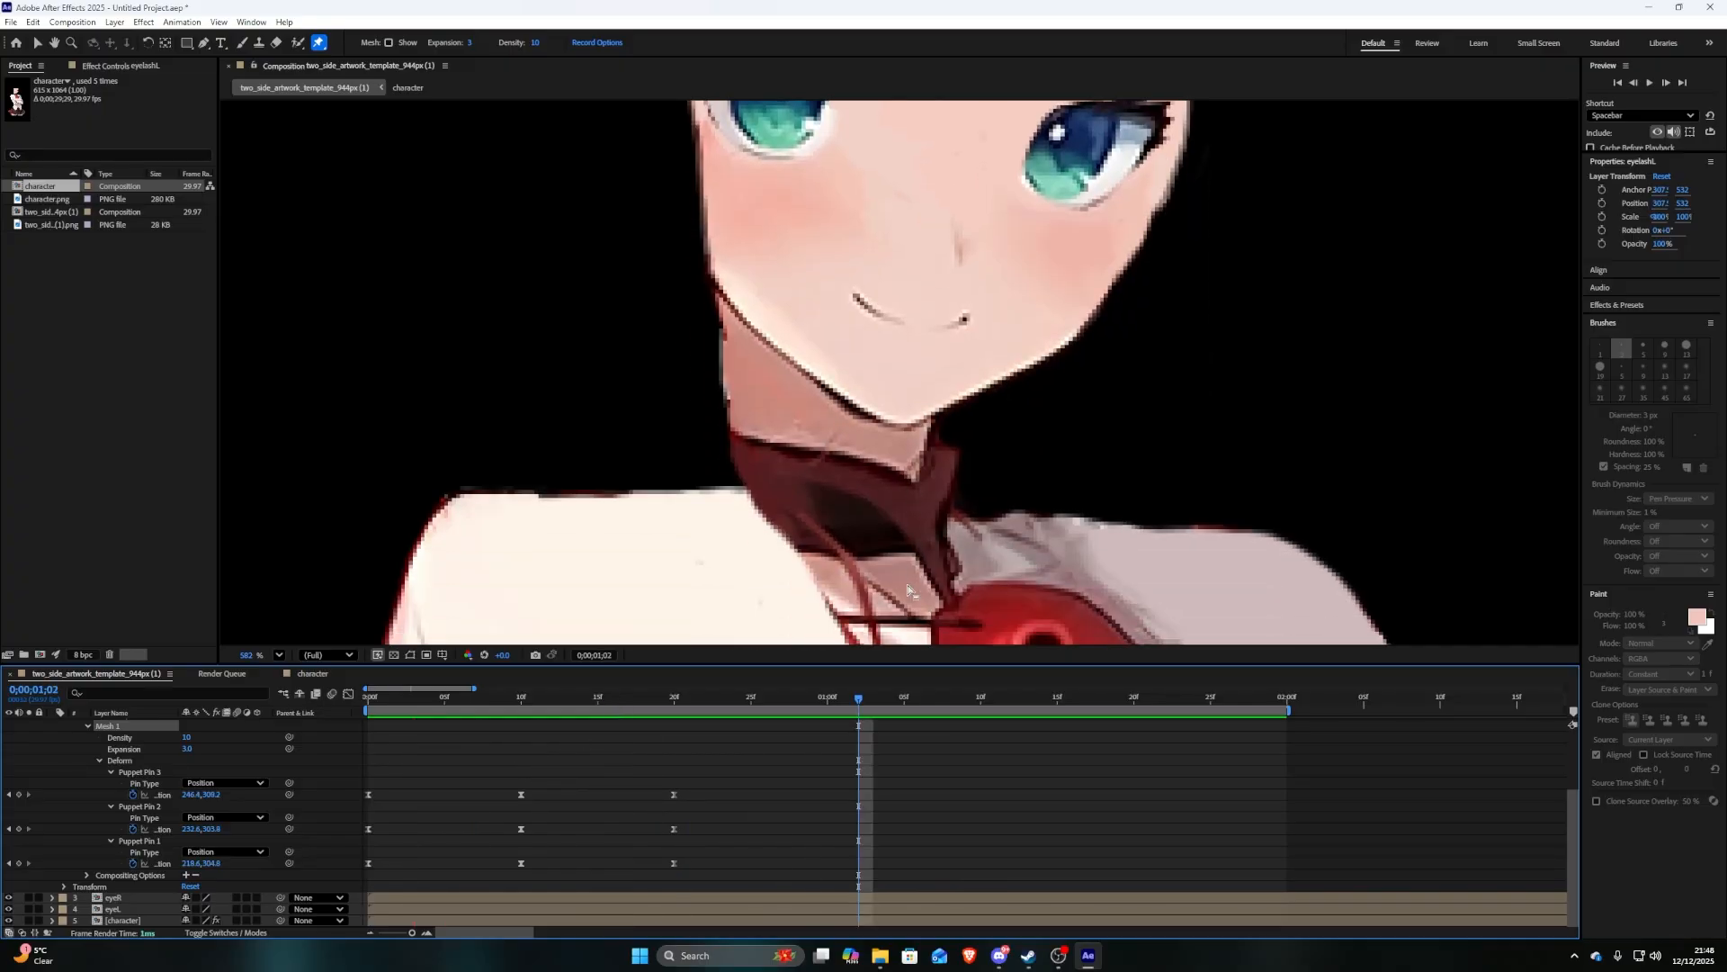
pyautogui.scroll(3, 908, 527)
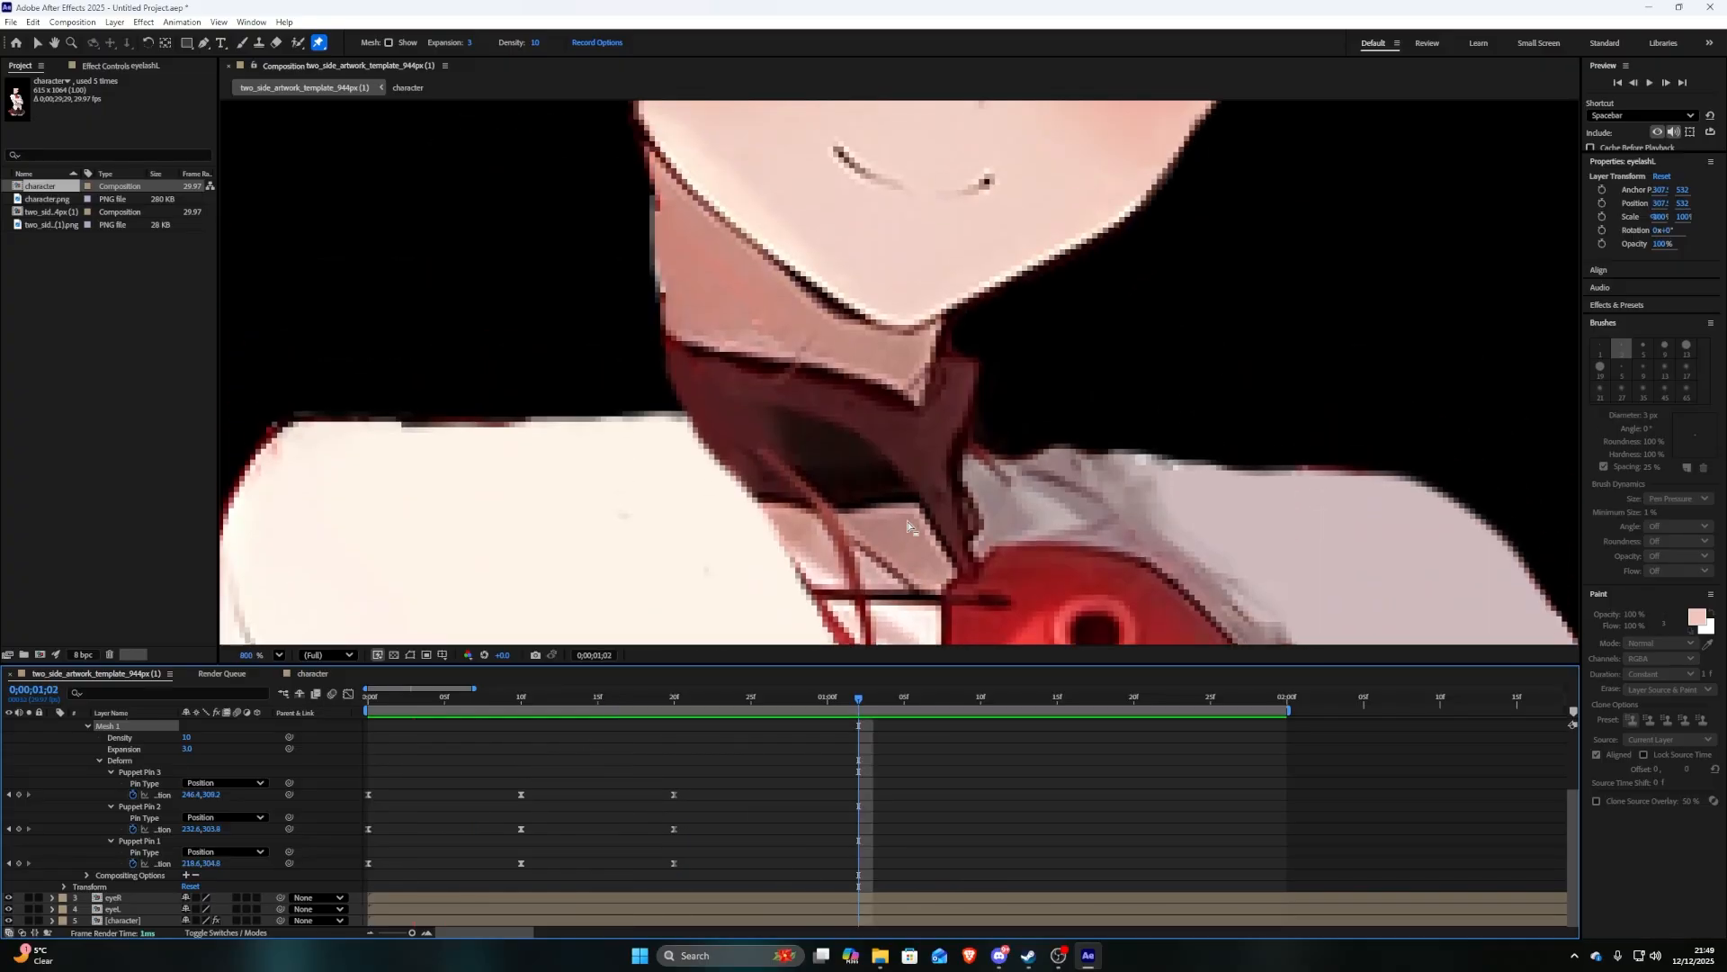
pyautogui.scroll(-4, 863, 585)
pyautogui.click(723, 815)
pyautogui.scroll(3, 231, 847)
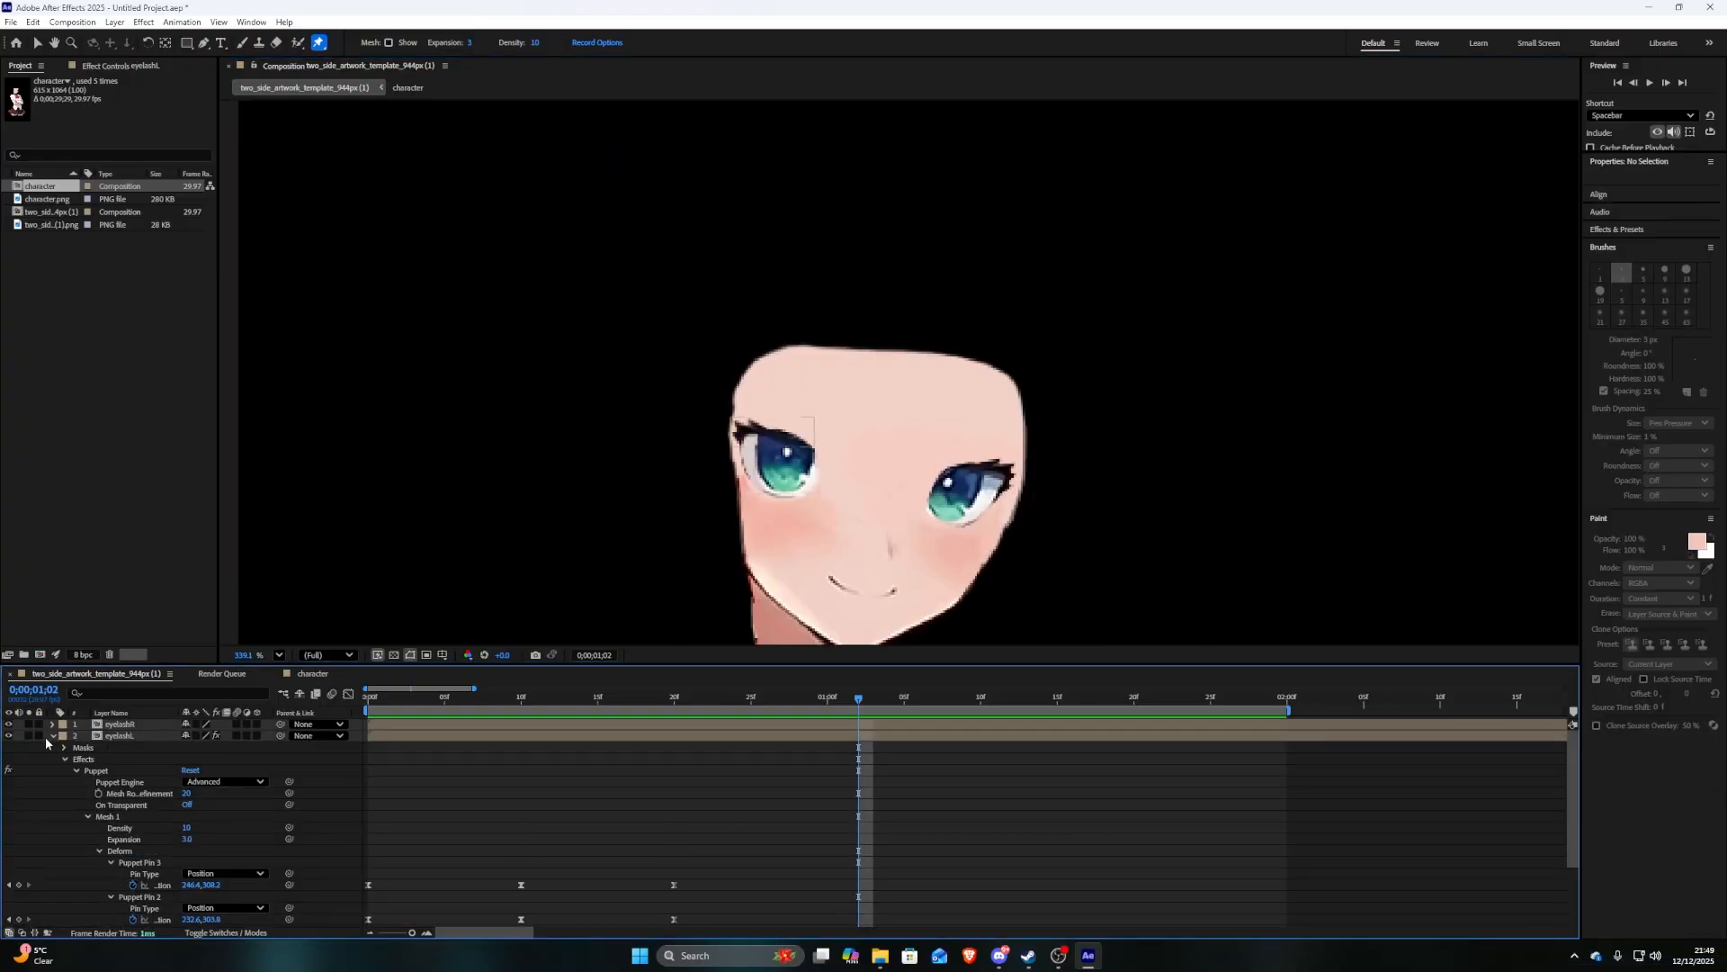
pyautogui.click(52, 736)
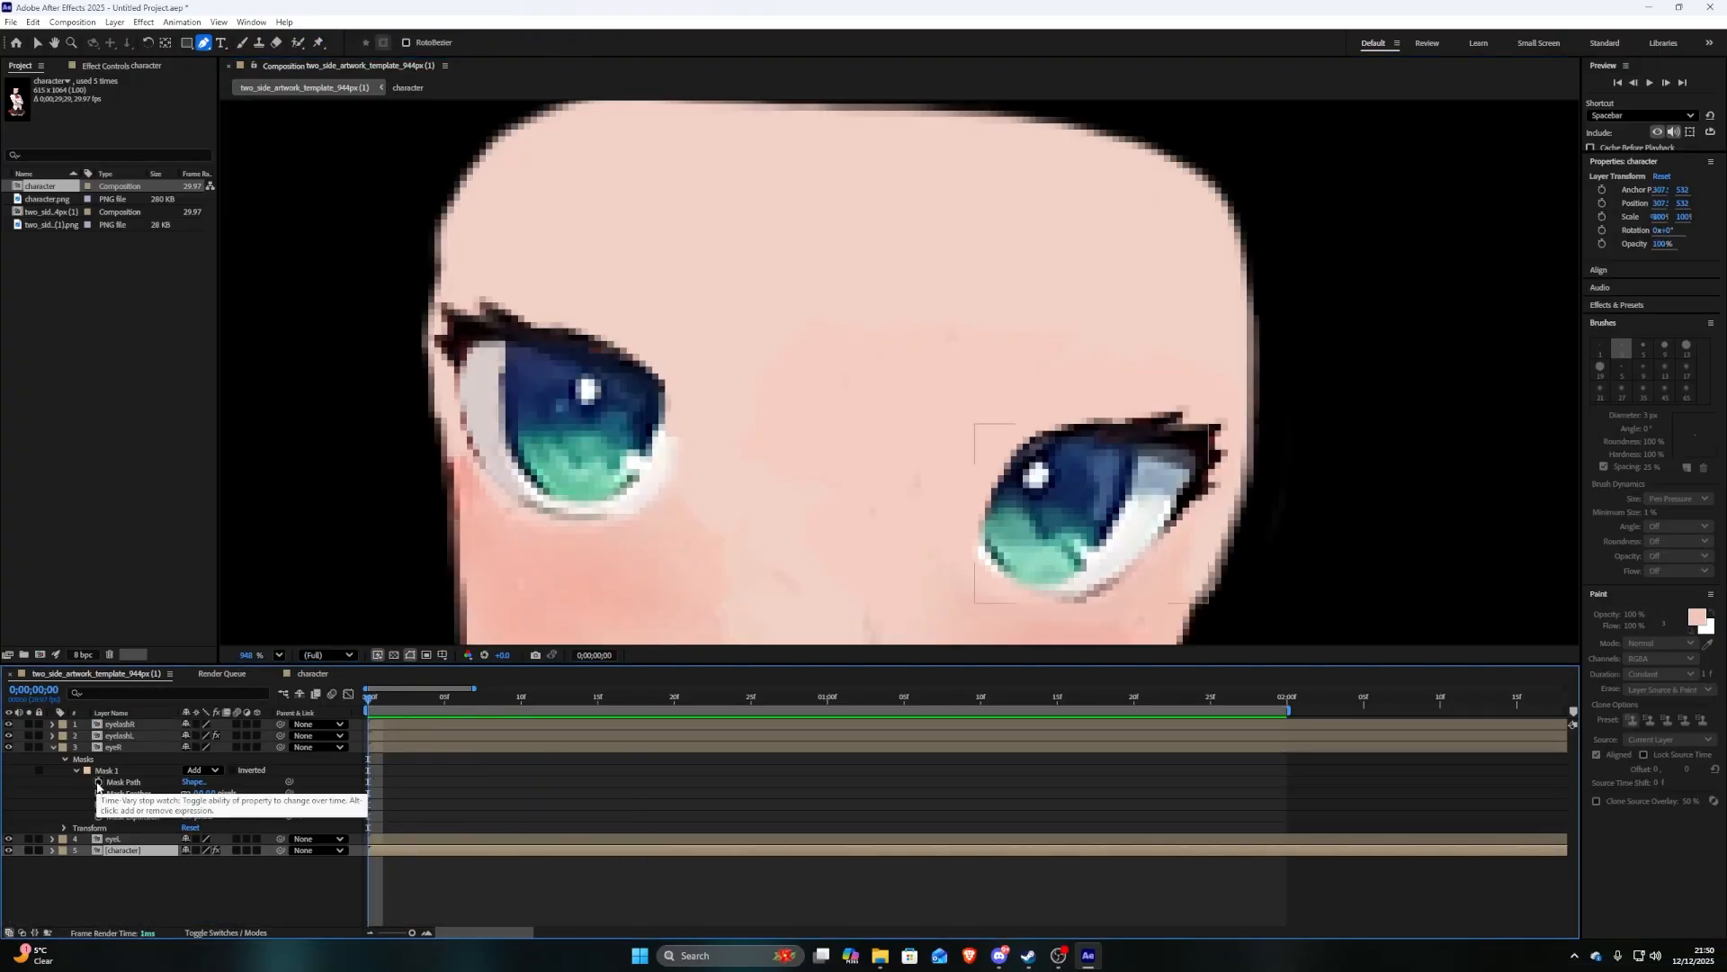
# Keyframe the open eyeR Mask Path at the start and pull its upper points down to the lower edge at 0;00;00;10
pyautogui.click(112, 747)
pyautogui.hotkey('shift', 'pagedown')
pyautogui.hotkey('ctrl', 'z')
pyautogui.moveTo(1118, 425); pyautogui.dragTo(1114, 589)
pyautogui.moveTo(1160, 432); pyautogui.dragTo(1179, 519)
pyautogui.moveTo(1048, 443); pyautogui.dragTo(1030, 595)
pyautogui.moveTo(1009, 466); pyautogui.dragTo(1000, 580)
pyautogui.moveTo(983, 524); pyautogui.dragTo(978, 564)
# Copy the open-eye eyeR Mask Path keyframe to 0;00;00;20 and apply Easy Ease to all three keyframes
pyautogui.click(368, 781)
pyautogui.hotkey('ctrl', 'c')
pyautogui.hotkey('shift', 'pagedown')
pyautogui.hotkey('ctrl', 'v')
pyautogui.moveTo(351, 798); pyautogui.dragTo(688, 774)
pyautogui.click(520, 700)
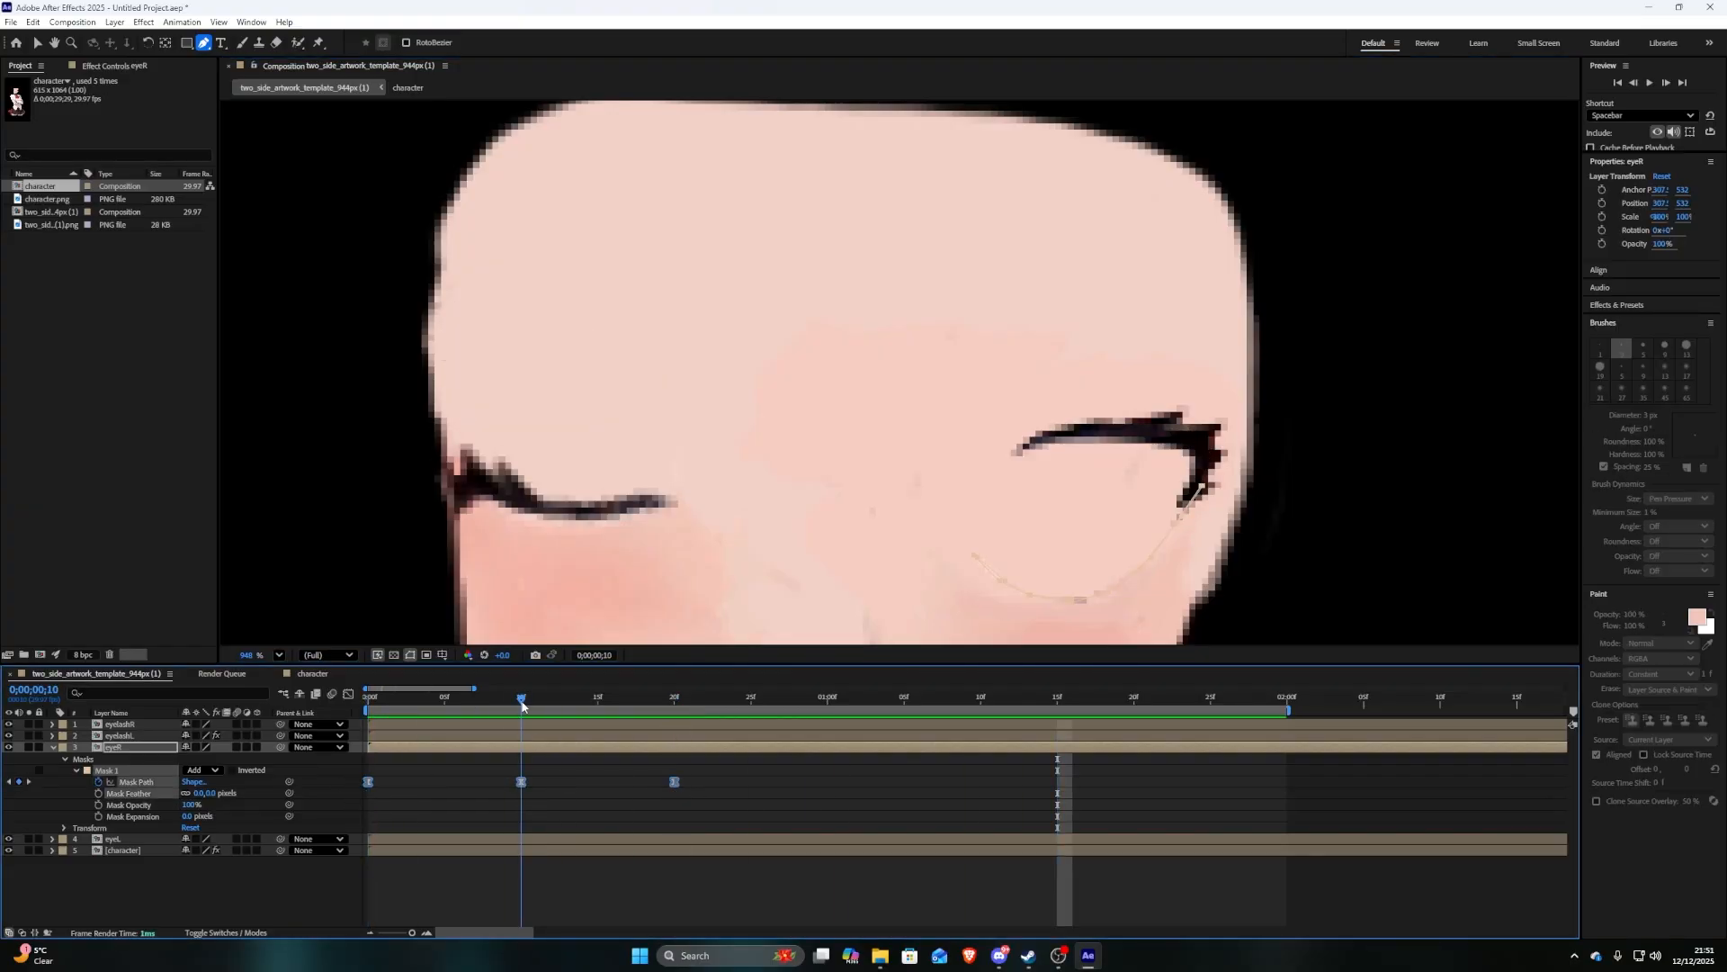
pyautogui.press('F9')
# At 0;00;00;10, adjust the lower middle point of the closed eyeR mask and preview the blink
pyautogui.click(86, 758)
pyautogui.press('v')
pyautogui.click(1093, 598)
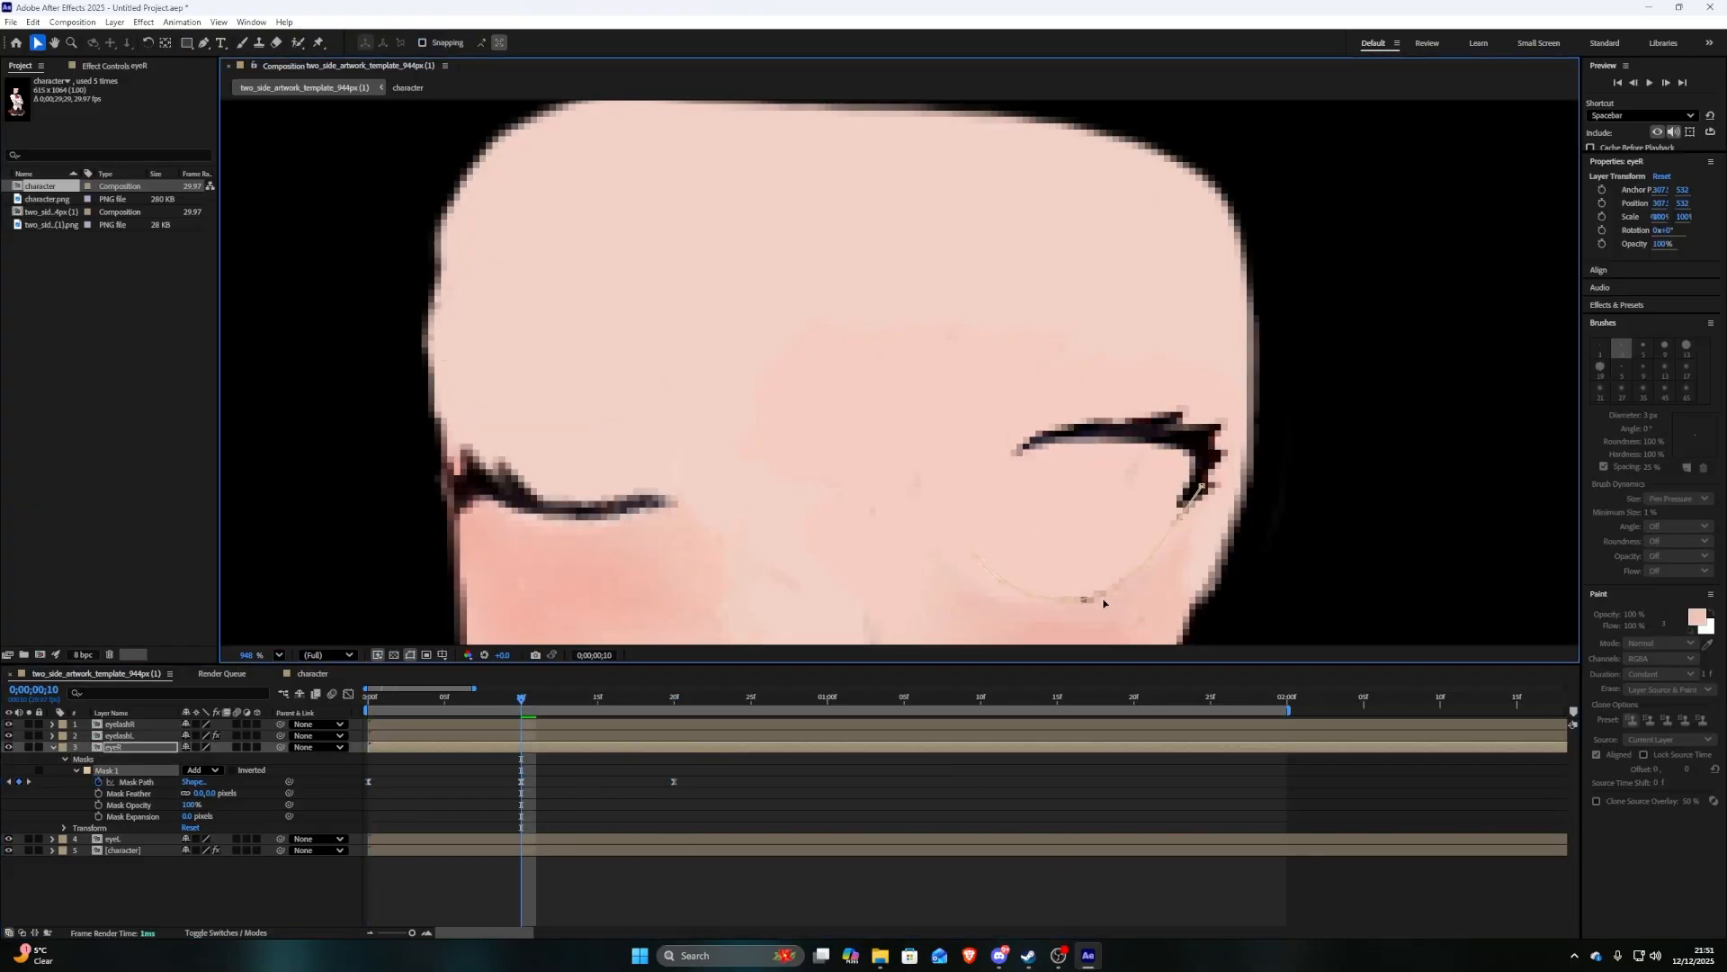
pyautogui.moveTo(1093, 598); pyautogui.dragTo(1071, 617)
pyautogui.moveTo(904, 698); pyautogui.dragTo(425, 700)
pyautogui.click(521, 698)
pyautogui.moveTo(1073, 605); pyautogui.dragTo(1087, 599)
pyautogui.press('space')
pyautogui.press('space')
# Check the closed eyeR mask around 0;00;00;09 and 0;00;00;10 and replay the blink
pyautogui.click(521, 700)
pyautogui.doubleClick(1073, 608)
pyautogui.click(506, 702)
pyautogui.press('space')
pyautogui.press('space')
pyautogui.click(444, 700)
pyautogui.press('space')
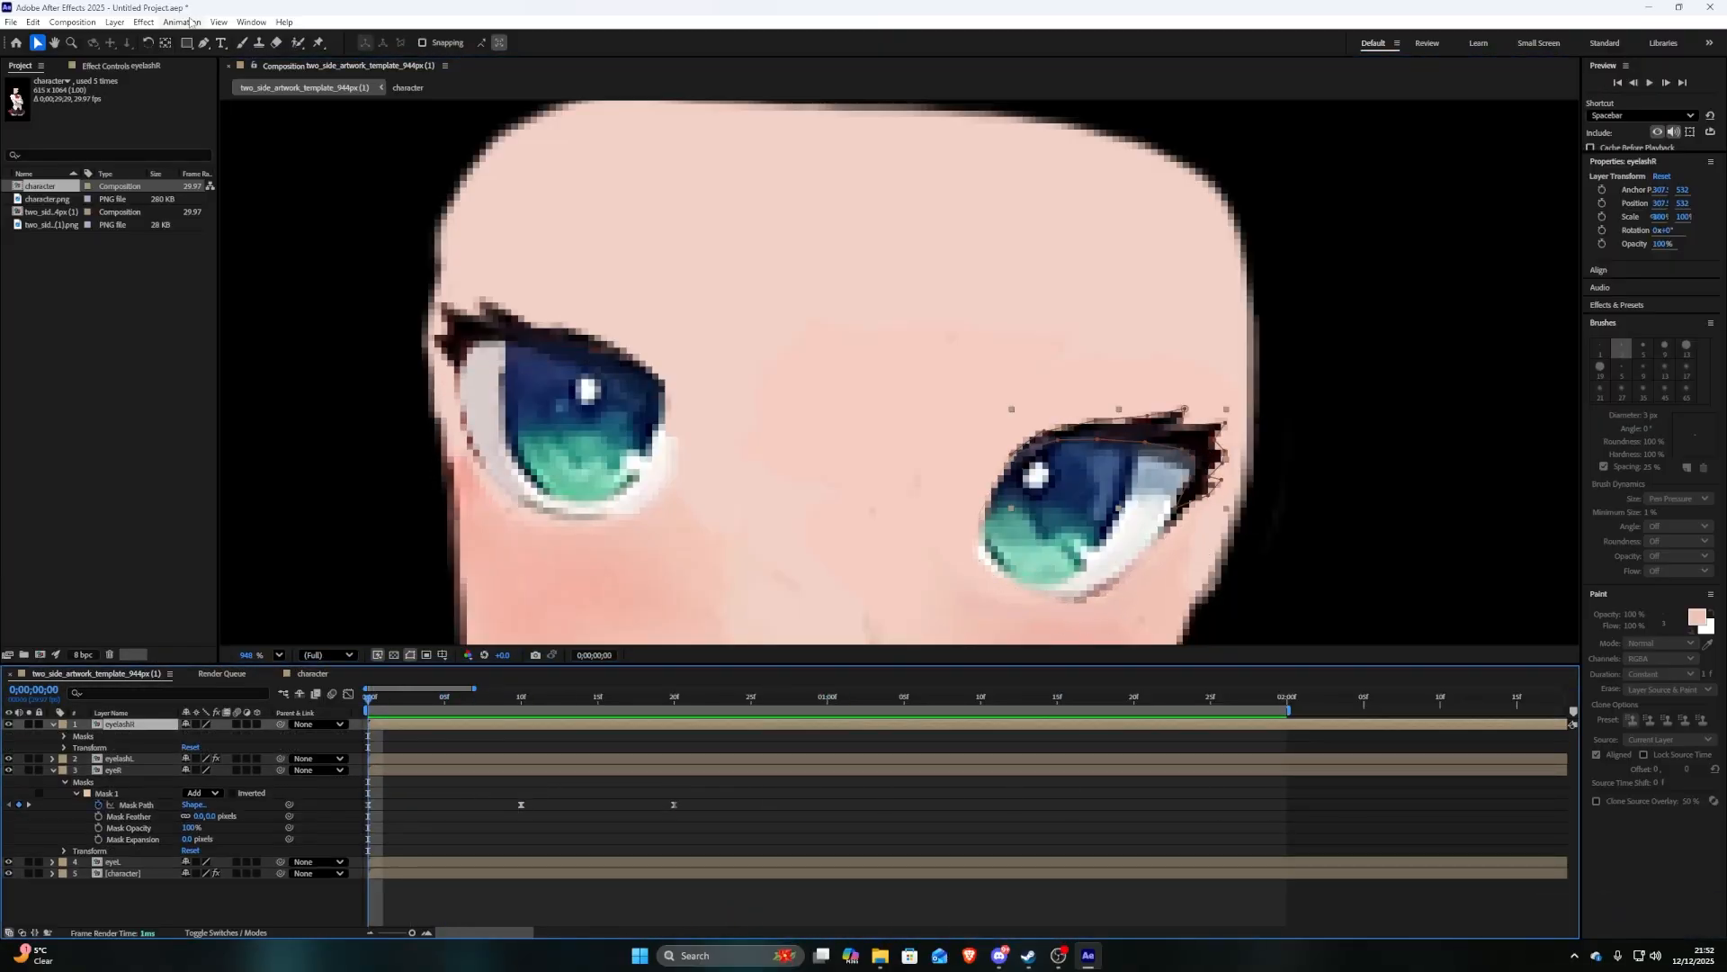
# Place Puppet Position pins on the inner end, middle and outer end of the eyelashR lash and reveal their Position keyframes
pyautogui.click(76, 760)
pyautogui.click(76, 760)
pyautogui.click(100, 838)
pyautogui.scroll(-2, 135, 855)
pyautogui.click(521, 698)
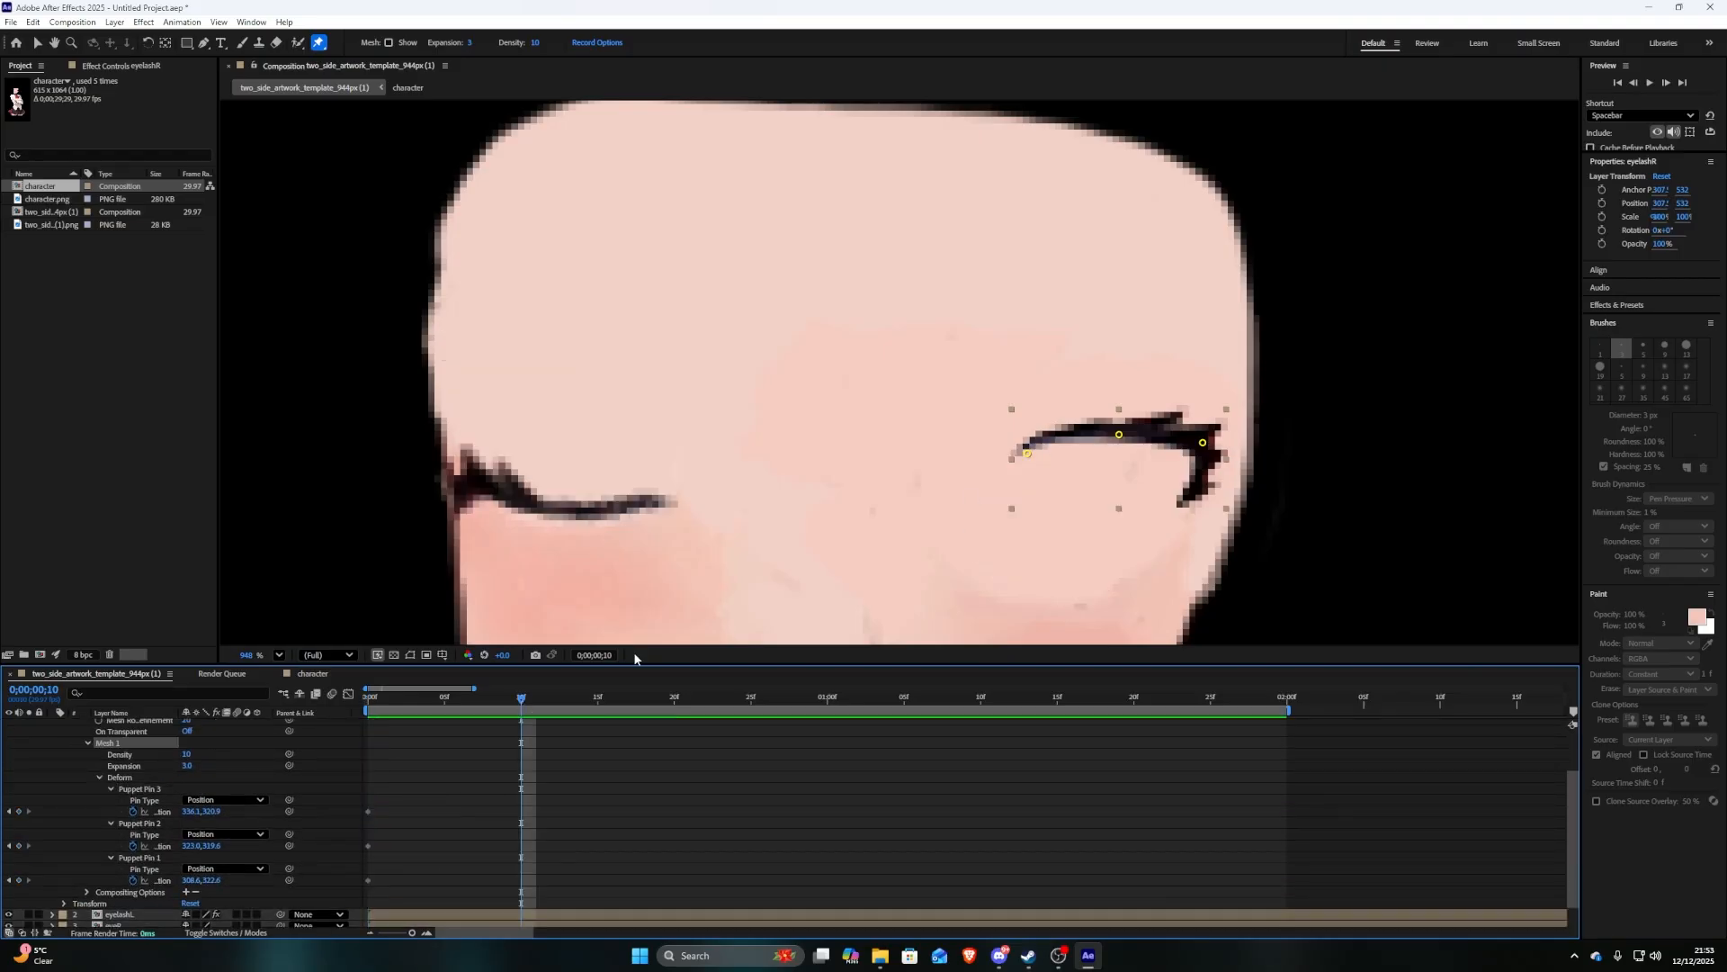
# At 0;00;00;09, move the three eyelashR pins down onto the lower edge of the closed eye
pyautogui.click(506, 698)
pyautogui.moveTo(1119, 435); pyautogui.dragTo(1105, 588)
pyautogui.moveTo(1028, 453); pyautogui.dragTo(989, 586)
pyautogui.moveTo(1202, 443); pyautogui.dragTo(1203, 545)
pyautogui.moveTo(1202, 540); pyautogui.dragTo(1201, 526)
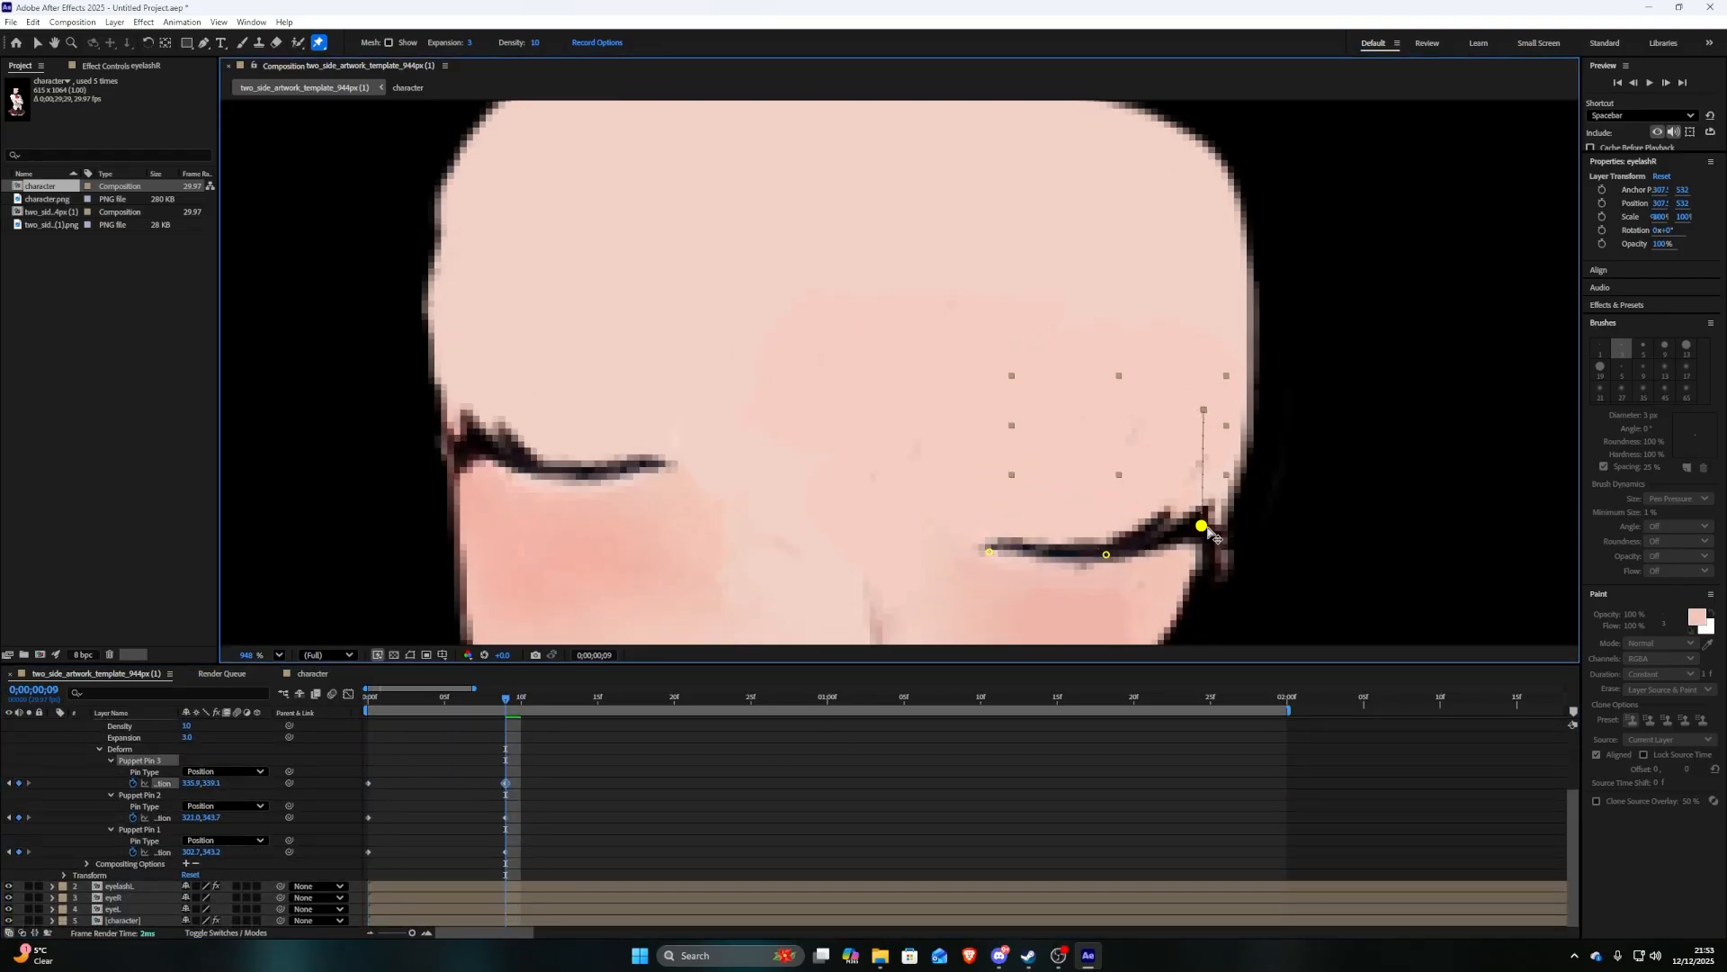
# Return to the start frame and reshape the lower outer part of the eyelashR mask around the lash
pyautogui.moveTo(506, 699); pyautogui.dragTo(367, 717)
pyautogui.click(1260, 420)
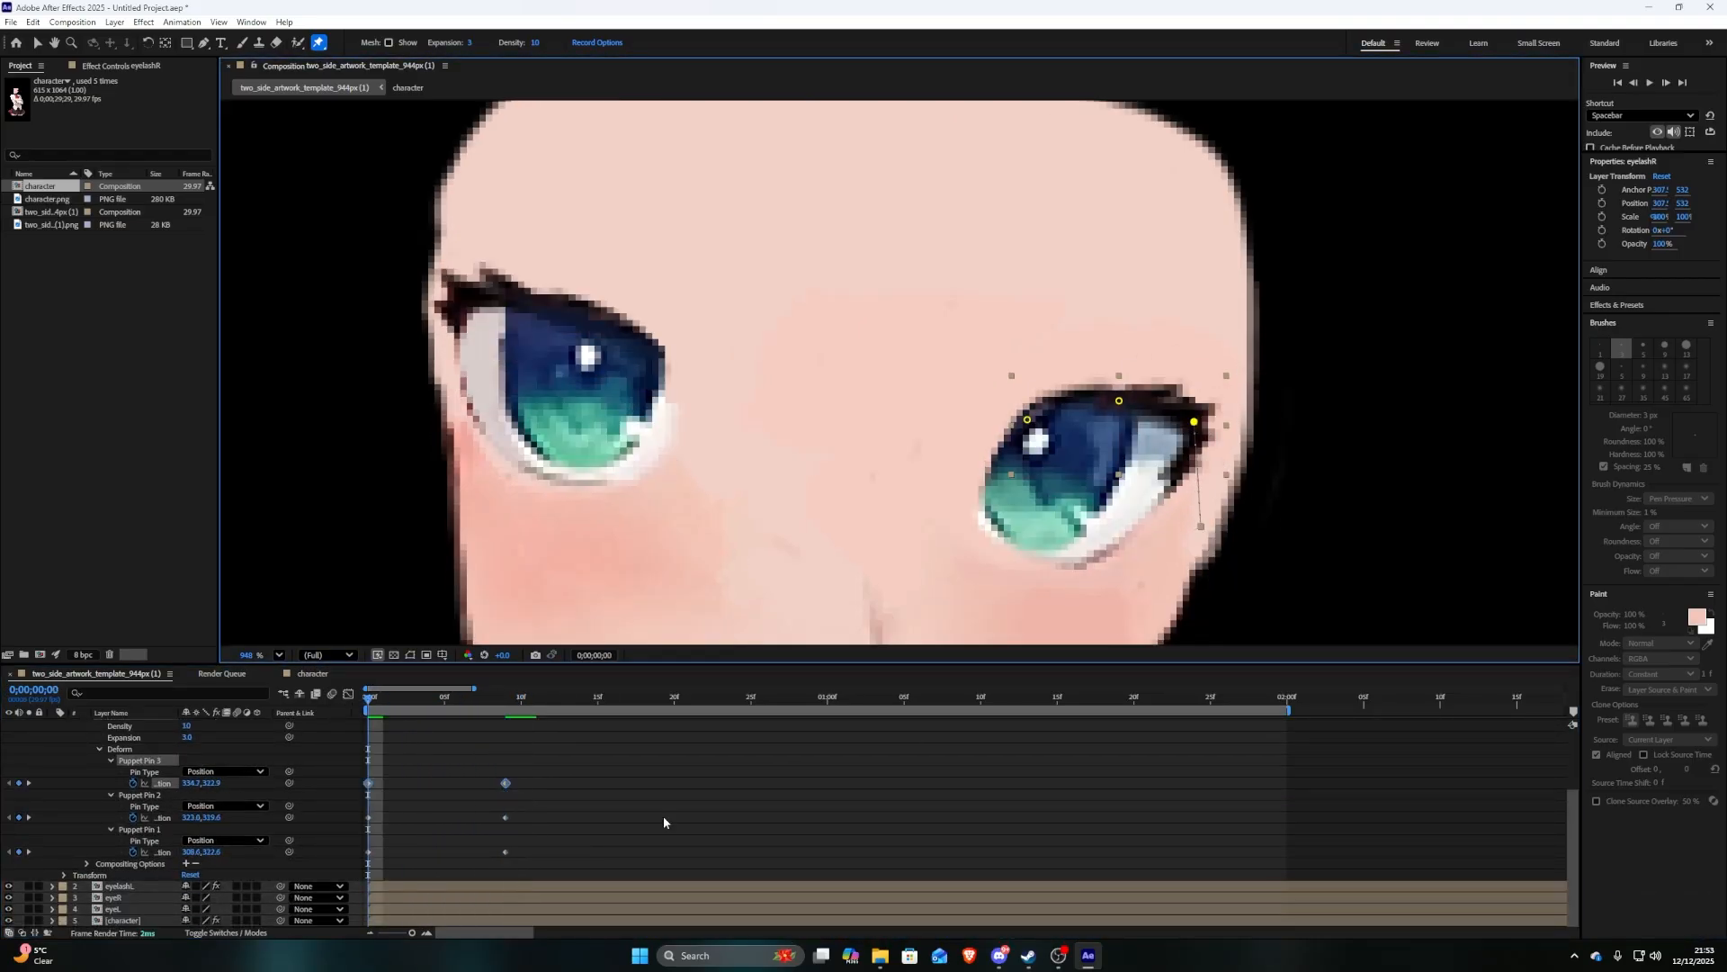
pyautogui.scroll(4, 663, 821)
pyautogui.press('g')
pyautogui.click(1209, 455)
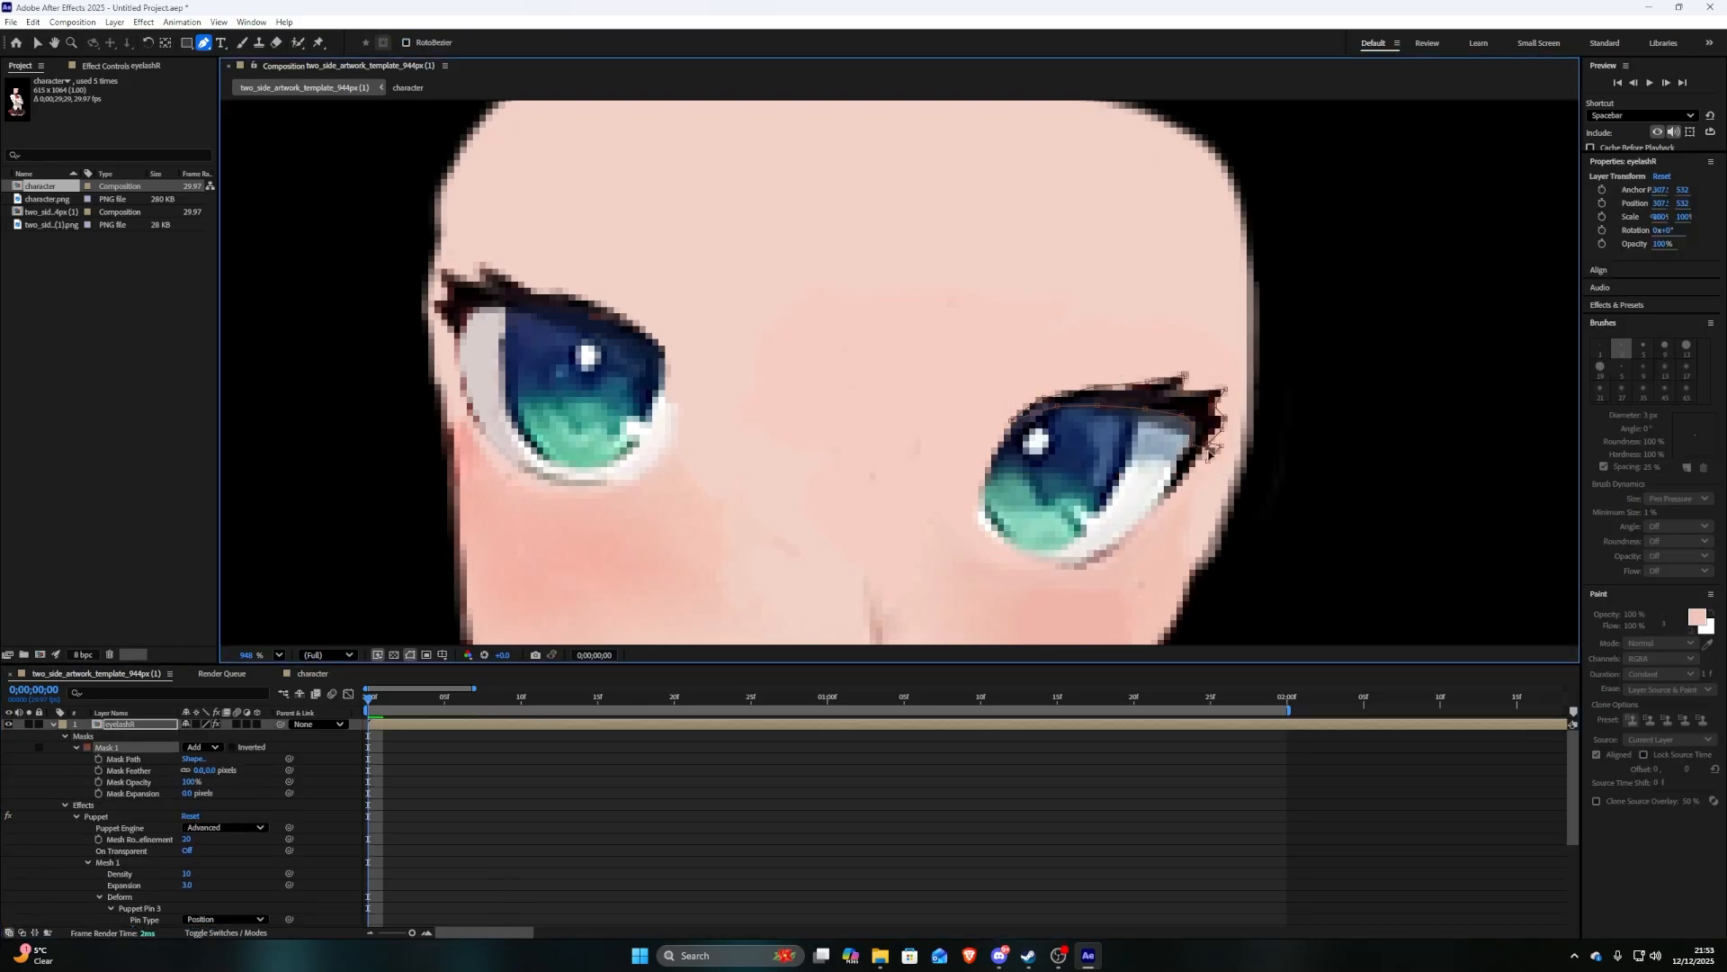
pyautogui.click(64, 736)
pyautogui.click(96, 758)
# Copy the open-lash eyelashR pin keyframes to 0;00;00;20, with Easy Ease on all pin keyframes, and preview the blink
pyautogui.press('space')
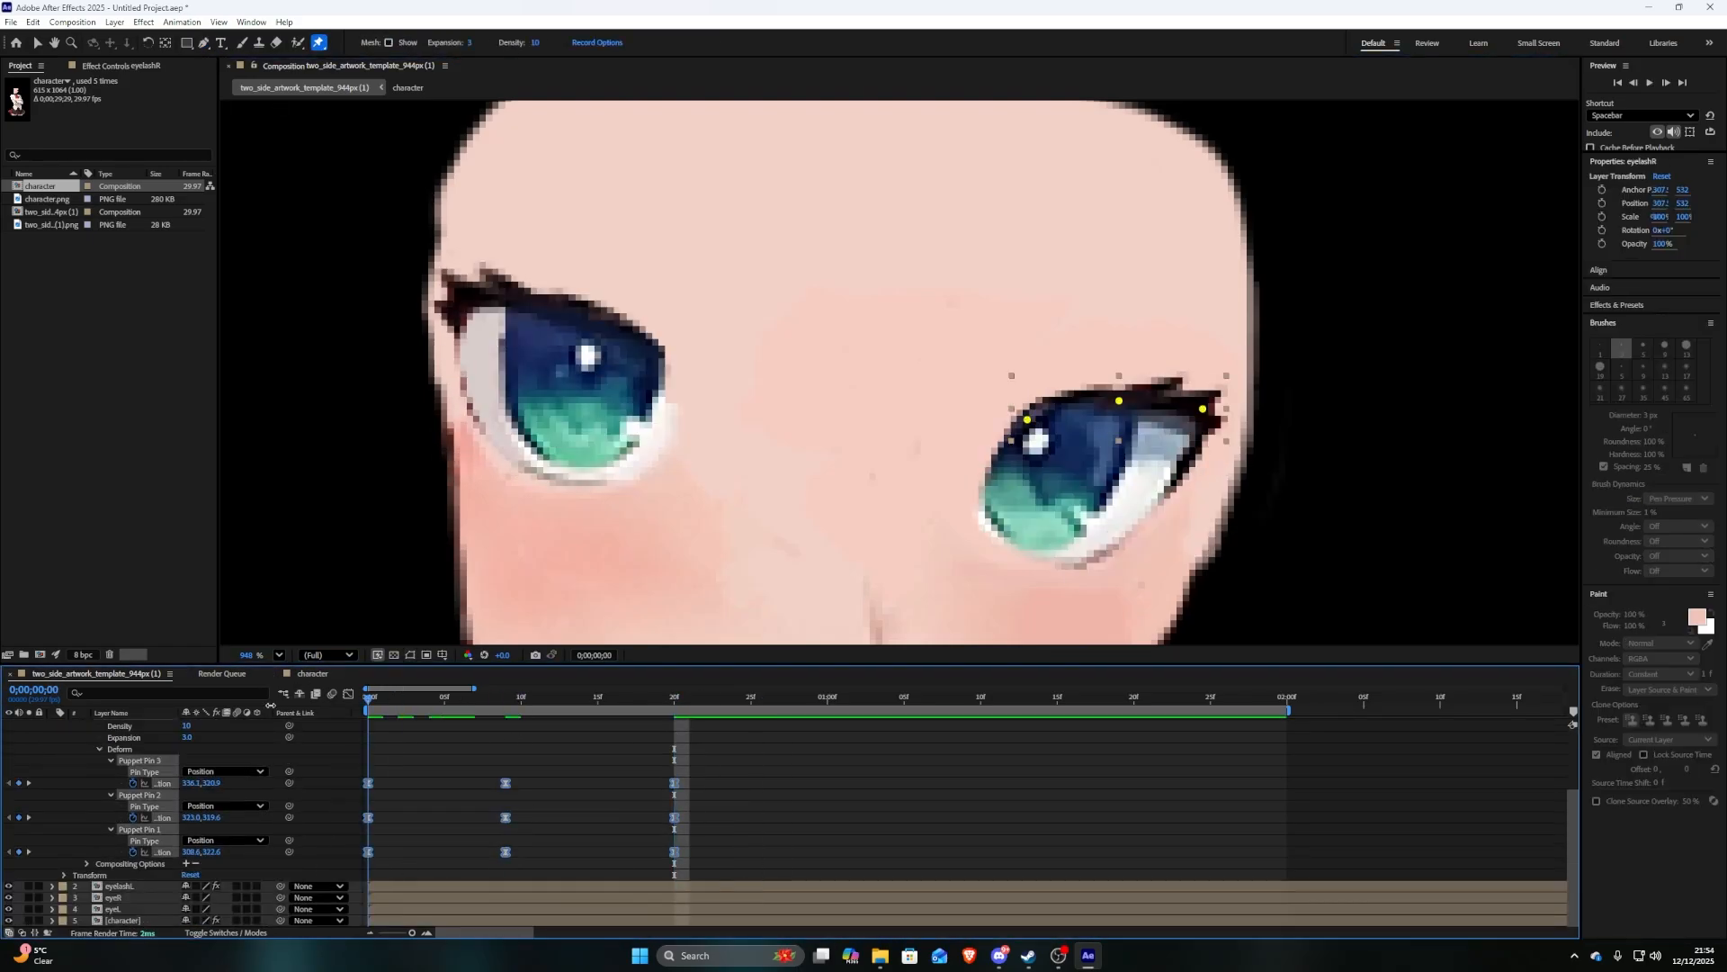
pyautogui.press('space')
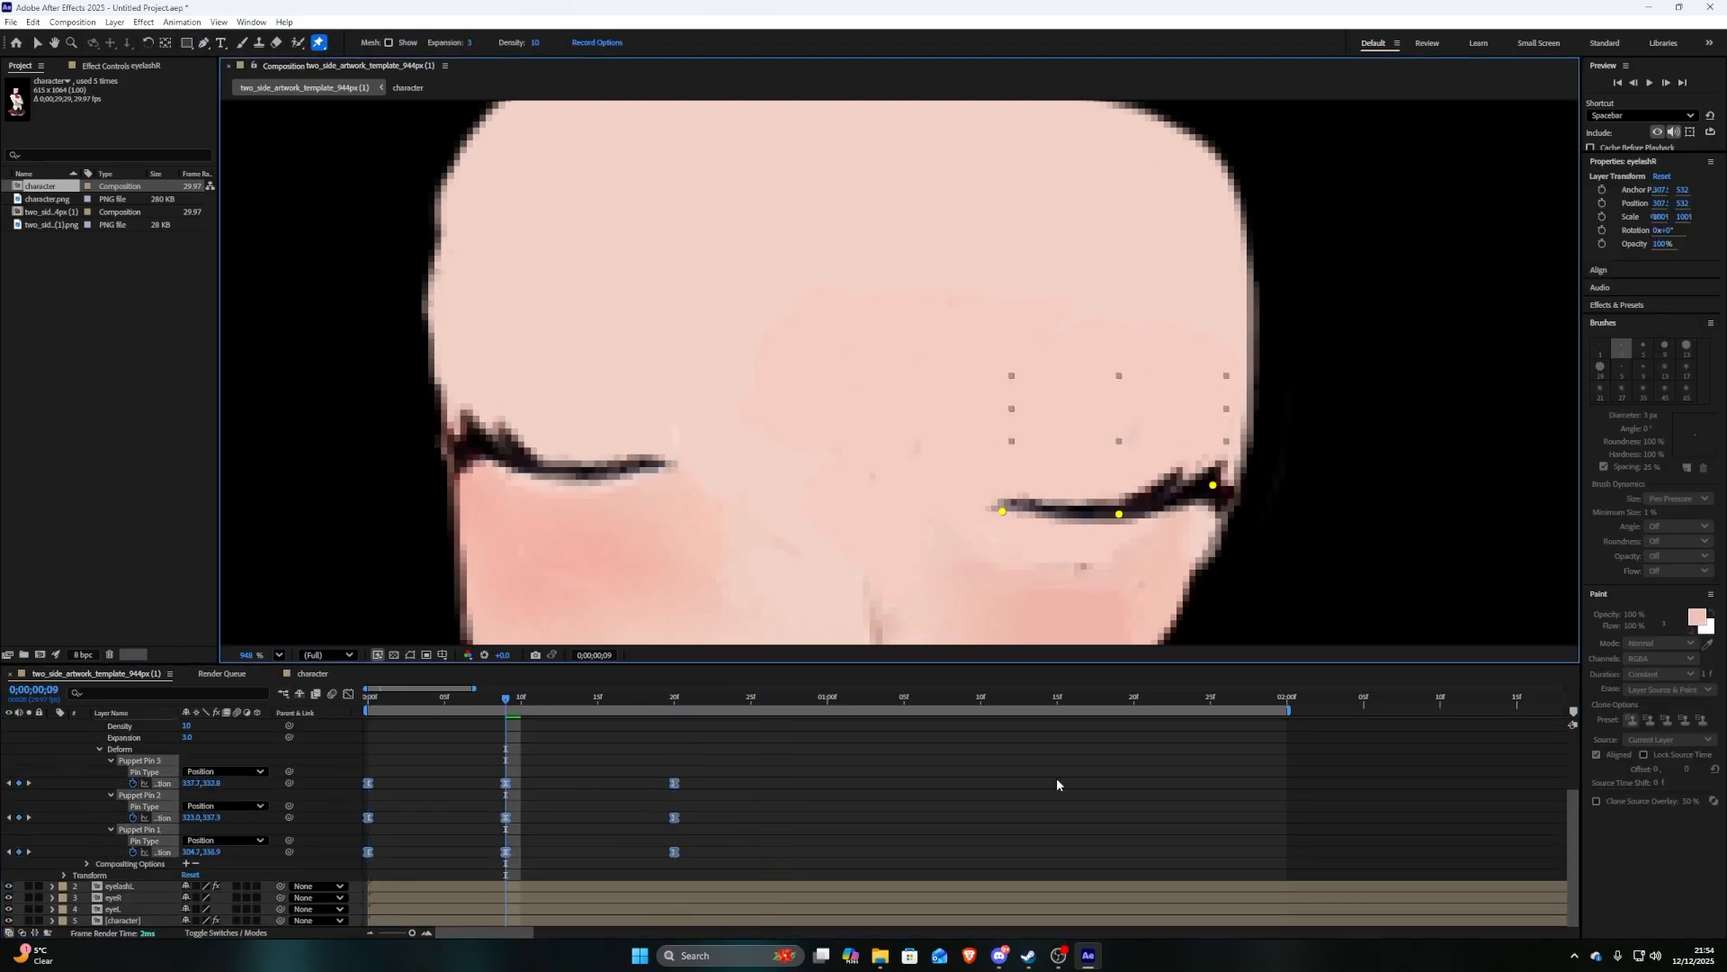
pyautogui.moveTo(1200, 526); pyautogui.dragTo(1202, 517)
pyautogui.moveTo(1106, 554); pyautogui.dragTo(1120, 550)
pyautogui.moveTo(990, 551); pyautogui.dragTo(988, 544)
pyautogui.hotkey('ctrl', 'z')
pyautogui.hotkey('ctrl', 'z')
pyautogui.hotkey('ctrl', 'z')
# Rework the eyelashR mask points at the lash's outer corner and check the closed lash at 0;00;00;09
pyautogui.moveTo(505, 699)
pyautogui.mouseDown()
pyautogui.moveTo(297, 697)
pyautogui.moveTo(505, 724)
pyautogui.mouseUp()
pyautogui.scroll(4, 225, 859)
pyautogui.click(82, 736)
pyautogui.press('g')
pyautogui.click(1220, 420)
pyautogui.keyDown('ctrl'); pyautogui.click(1193, 480); pyautogui.keyUp('ctrl')
pyautogui.scroll(3, 154, 759)
pyautogui.click(96, 771)
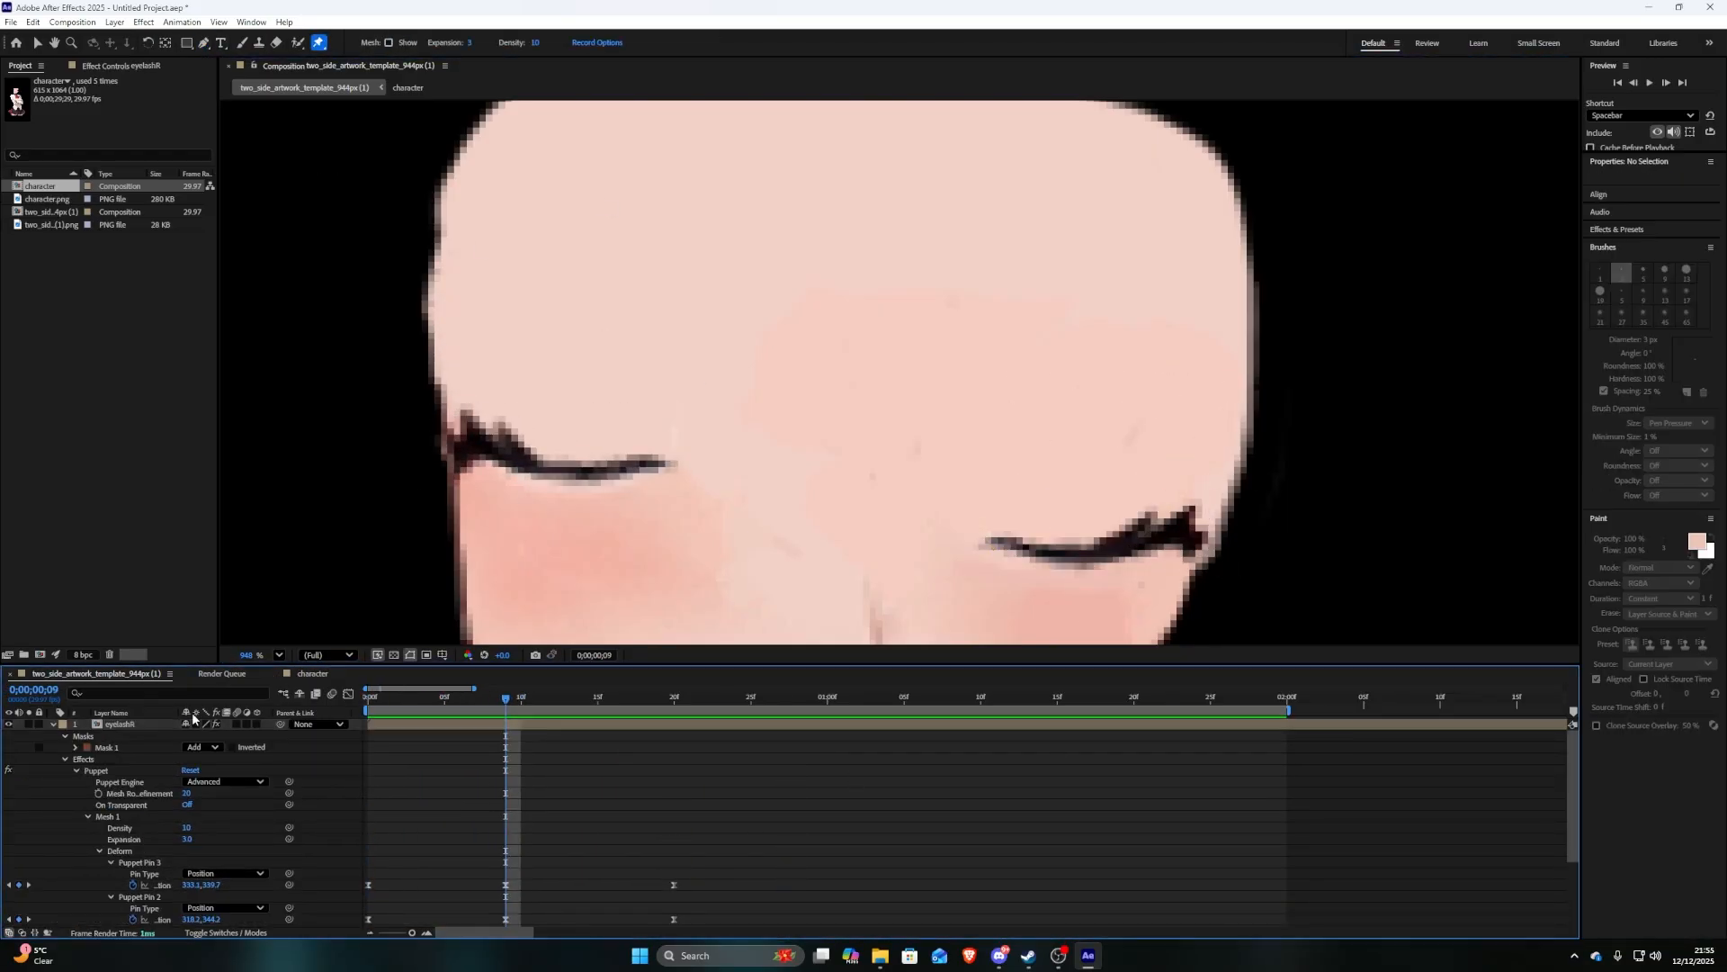
# At 0;00;00;09, raise the outer eyelashR pin and nudge the middle pin to fit the closed eye, and preview the blink
pyautogui.click(64, 736)
pyautogui.click(65, 748)
pyautogui.click(65, 748)
pyautogui.click(97, 758)
pyautogui.moveTo(1189, 529); pyautogui.dragTo(1213, 493)
pyautogui.moveTo(1091, 561); pyautogui.dragTo(1099, 559)
pyautogui.press('space')
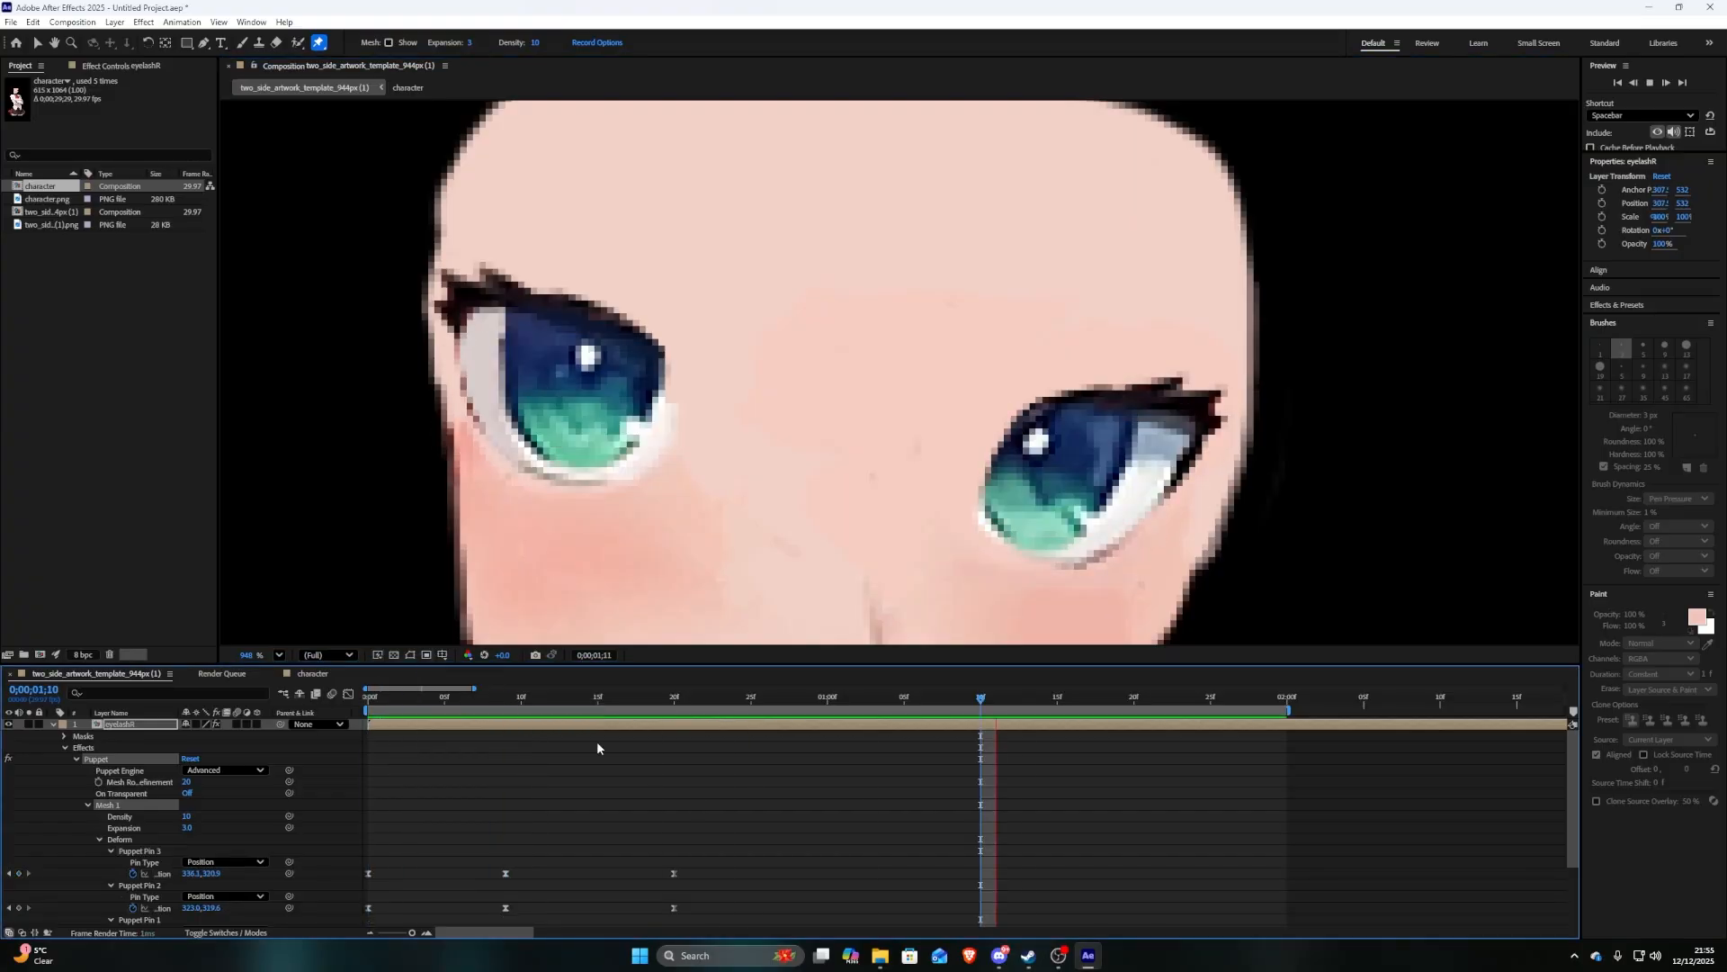
# Shift the closed-lash keyframes of all three eyelashR pins to 0;00;00;10 and preview the blink of both eyes
pyautogui.scroll(-3, 683, 504)
pyautogui.scroll(-3, 741, 828)
pyautogui.moveTo(690, 699); pyautogui.dragTo(530, 868)
pyautogui.moveTo(505, 788); pyautogui.dragTo(522, 788)
pyautogui.moveTo(732, 745); pyautogui.dragTo(369, 877)
pyautogui.press('space')
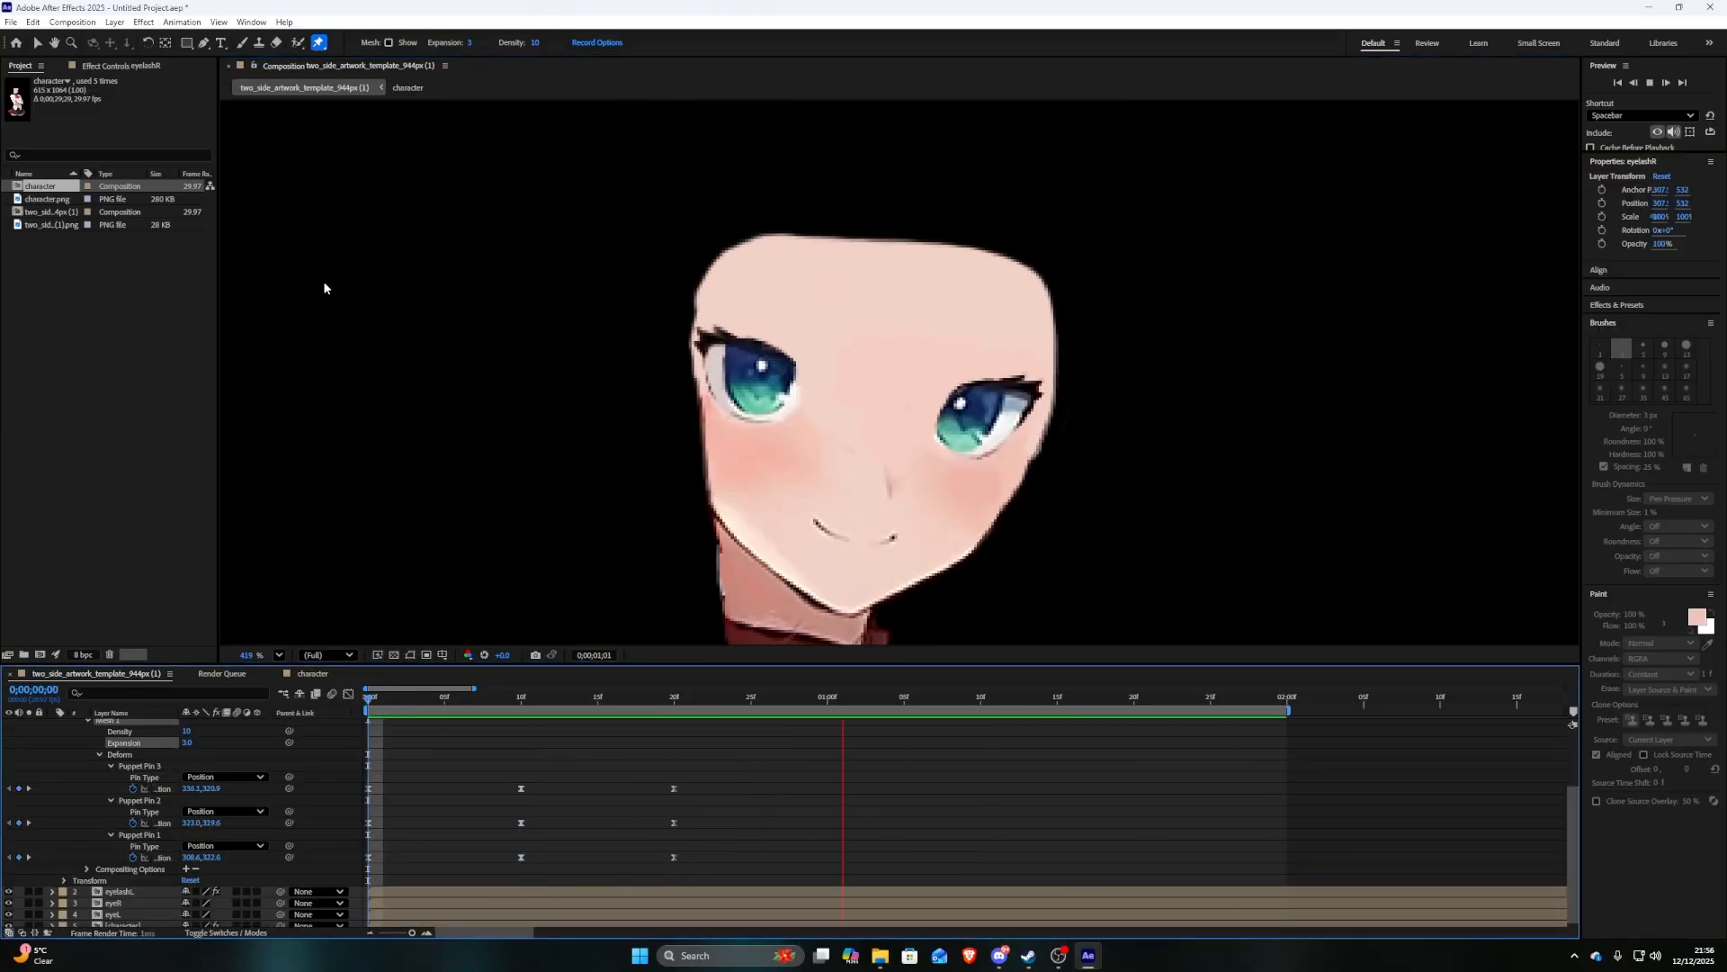
pyautogui.press('space')
pyautogui.press('u')
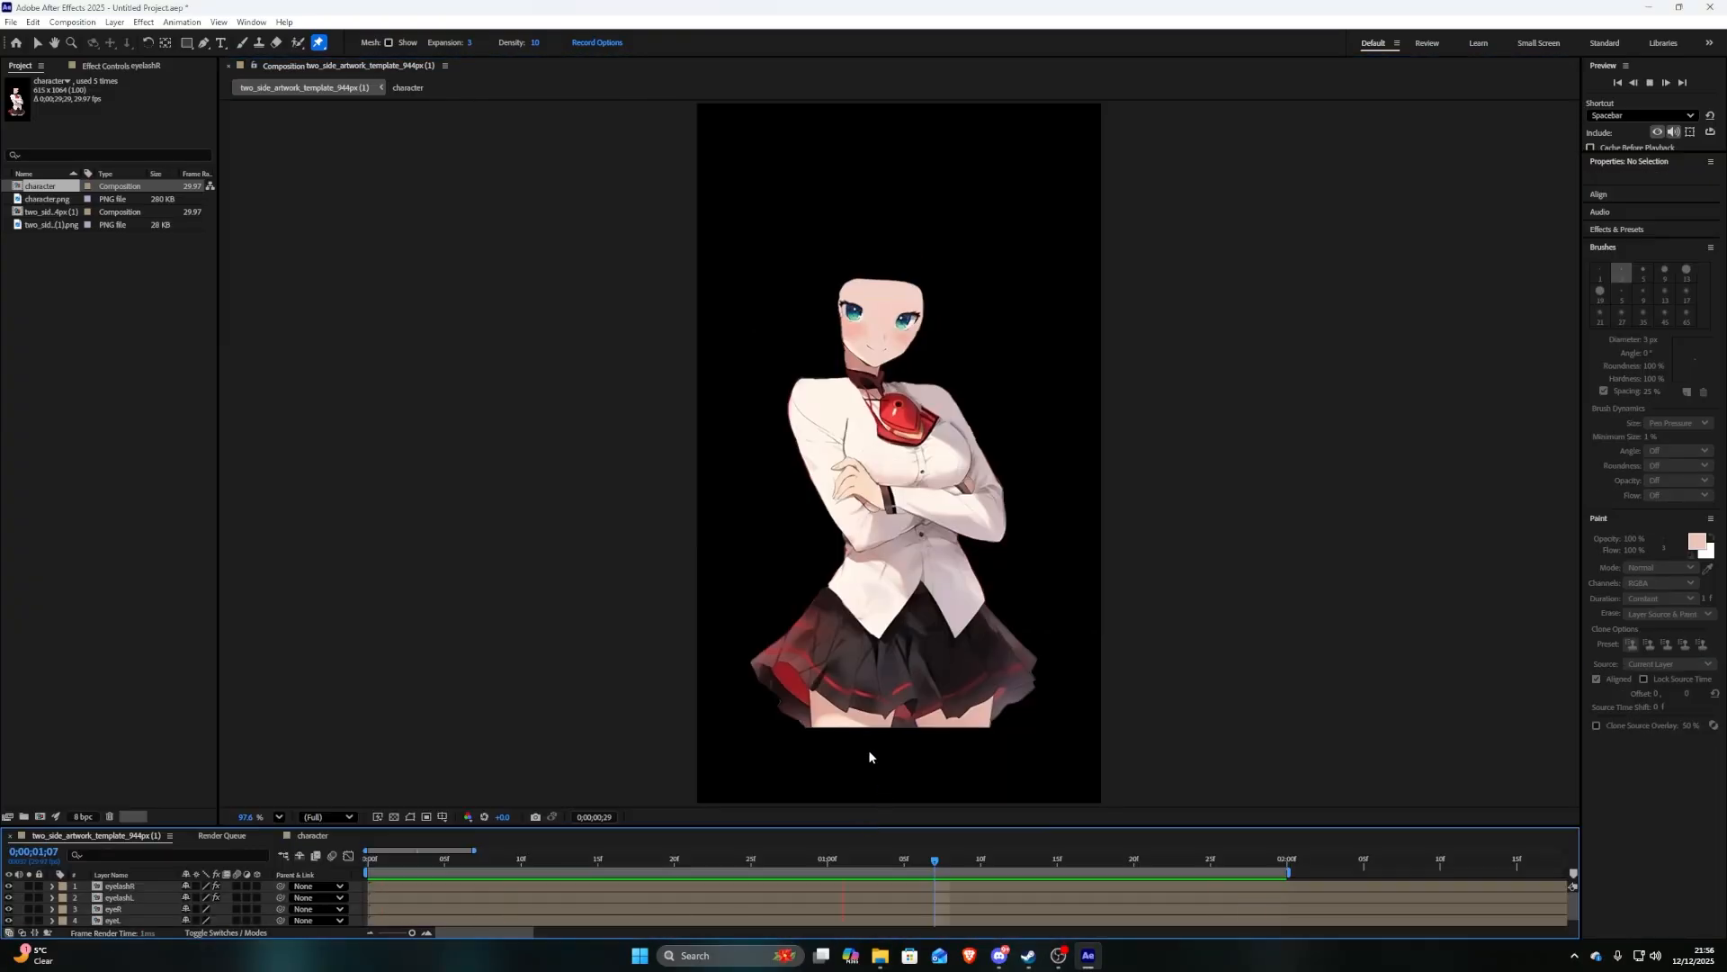